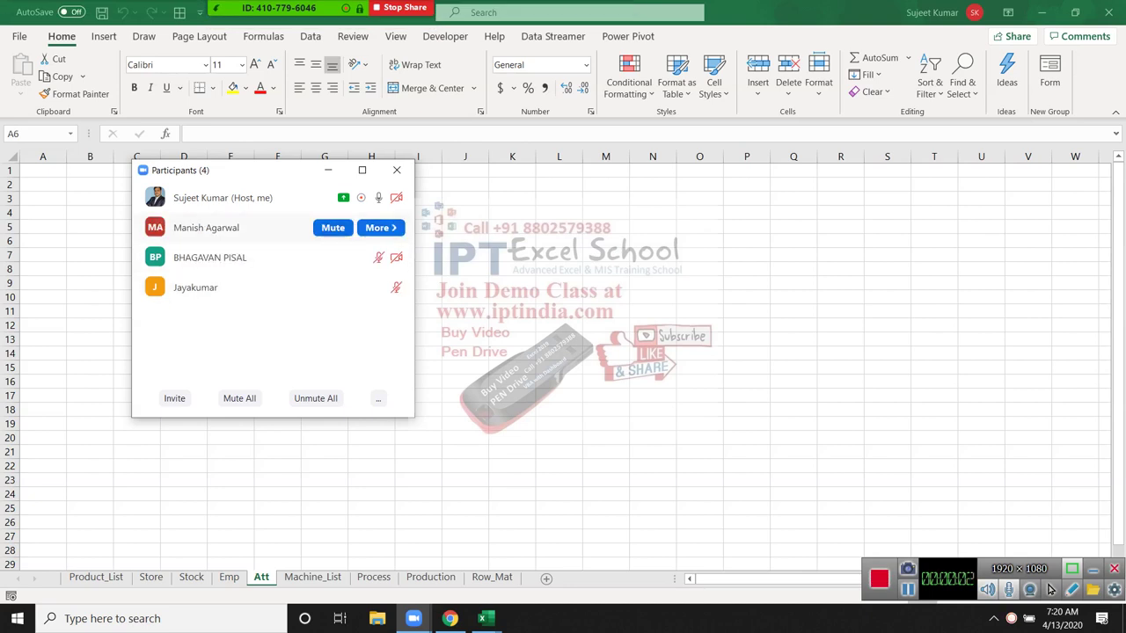
- Mute a meeting participant, close the participants list, and switch to the Product_List sheet
{"action": "left_click", "coordinate": [332, 226]}
{"action": "left_click", "coordinate": [397, 170]}
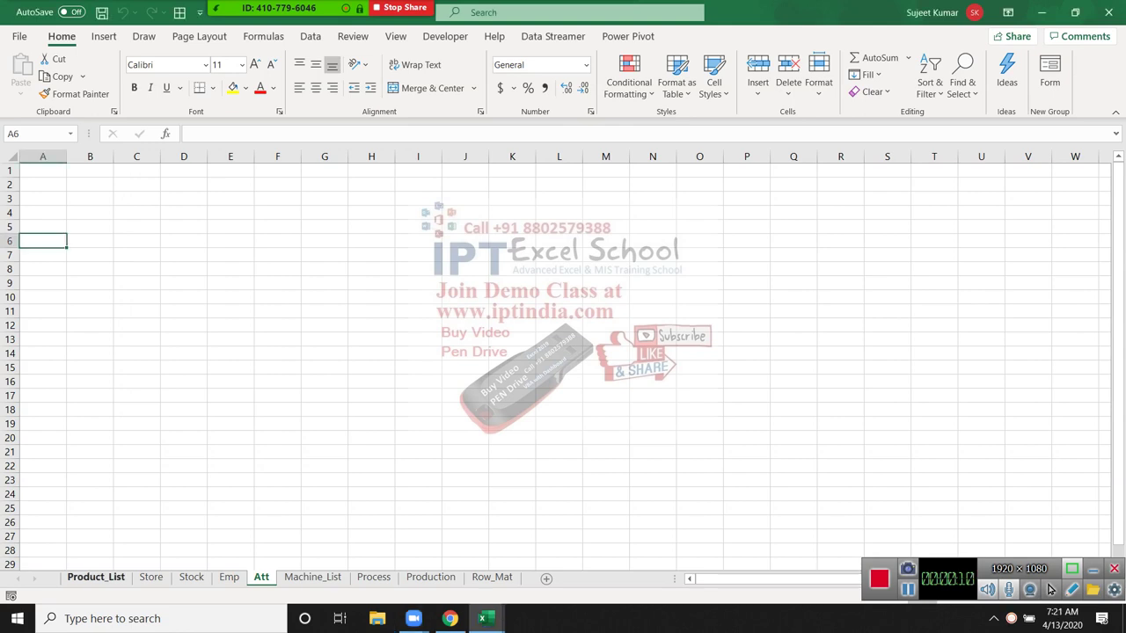
{"action": "key", "text": "ctrl+Page_Up"}
{"action": "key", "text": "ctrl+Page_Up"}
{"action": "key", "text": "ctrl+Page_Up"}
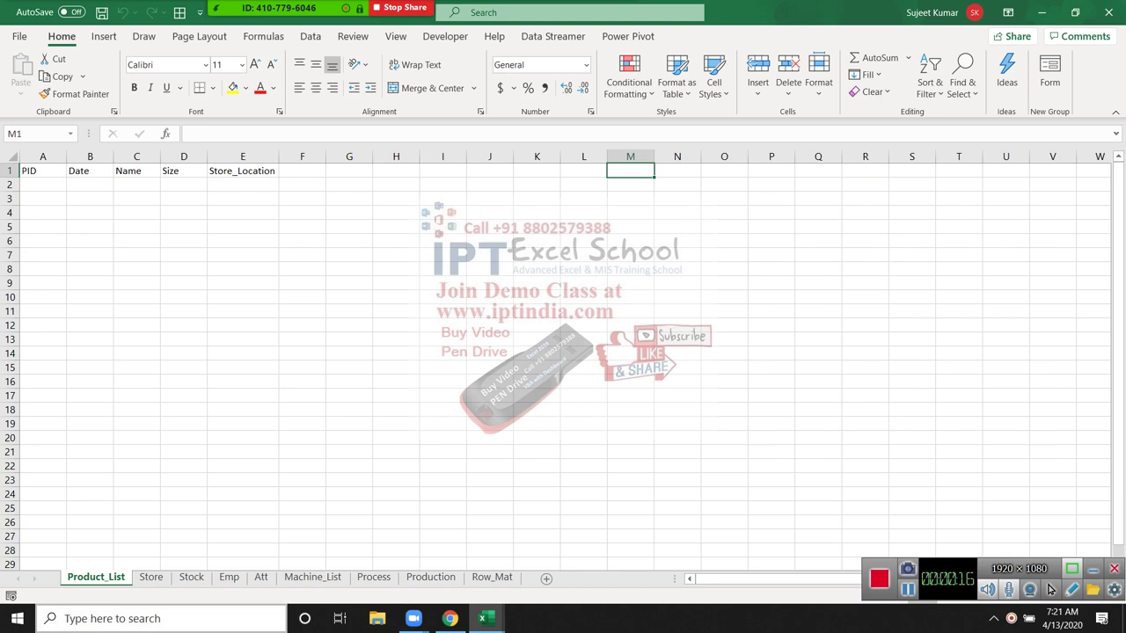
- Step through the Store, Stock, Emp, Att, Machine_List, Production and Row_Mat sheets
{"action": "key", "text": "ctrl+Page_Down"}
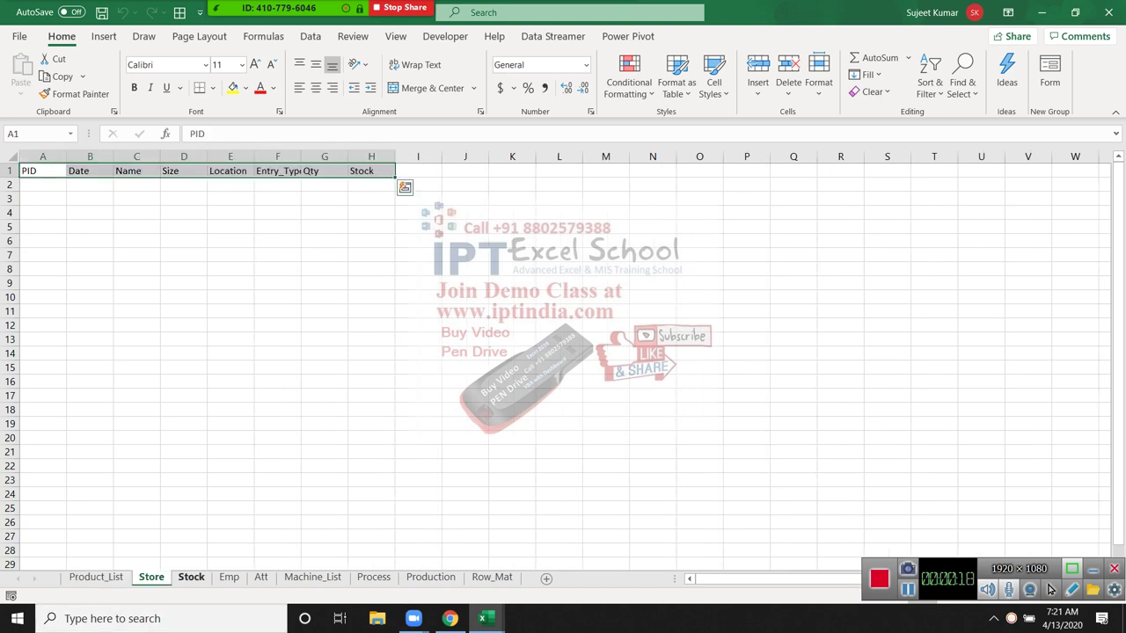
{"action": "key", "text": "ctrl+Page_Down"}
{"action": "key", "text": "ctrl+Page_Down"}
{"action": "key", "text": "ctrl+Page_Down"}
{"action": "key", "text": "ctrl+Page_Down"}
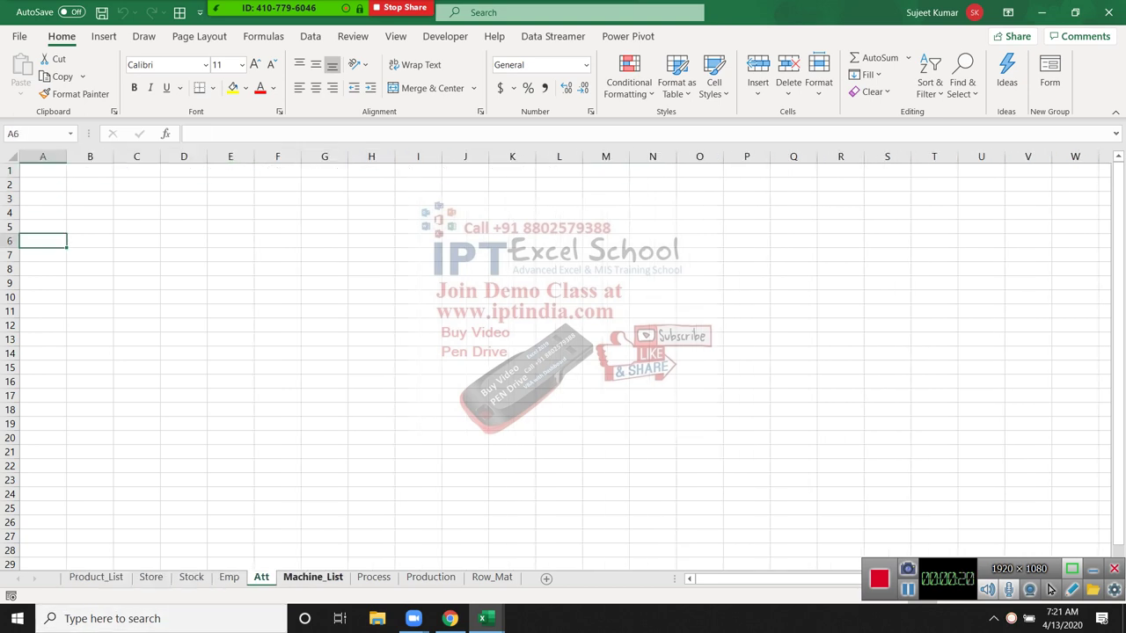
{"action": "key", "text": "ctrl+Page_Down"}
{"action": "key", "text": "ctrl+Page_Down"}
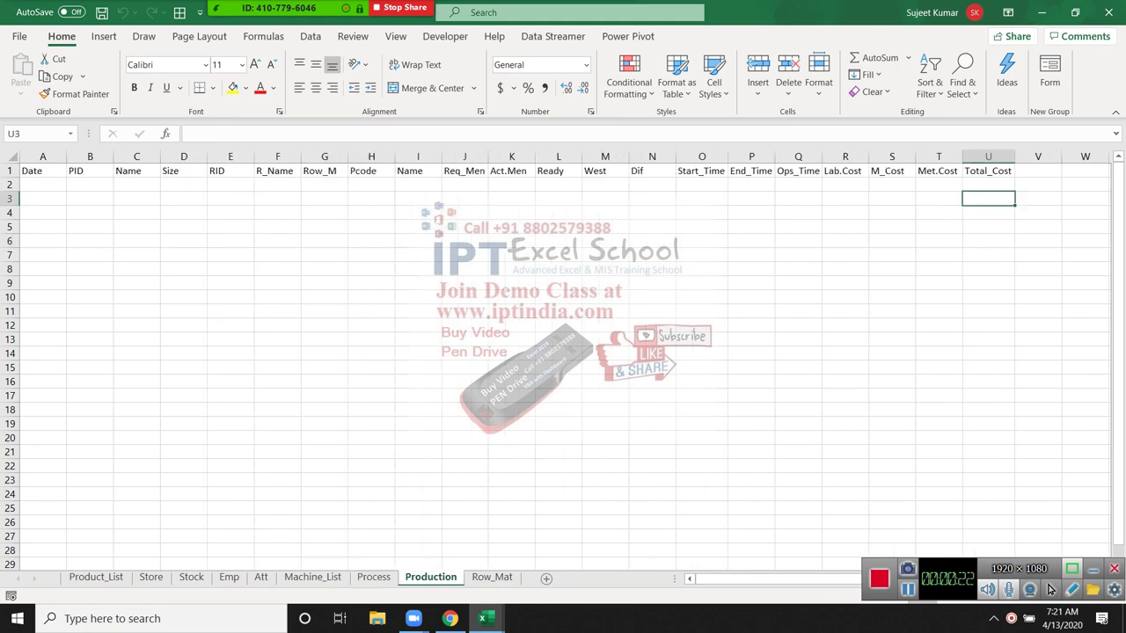
{"action": "key", "text": "ctrl+Page_Down"}
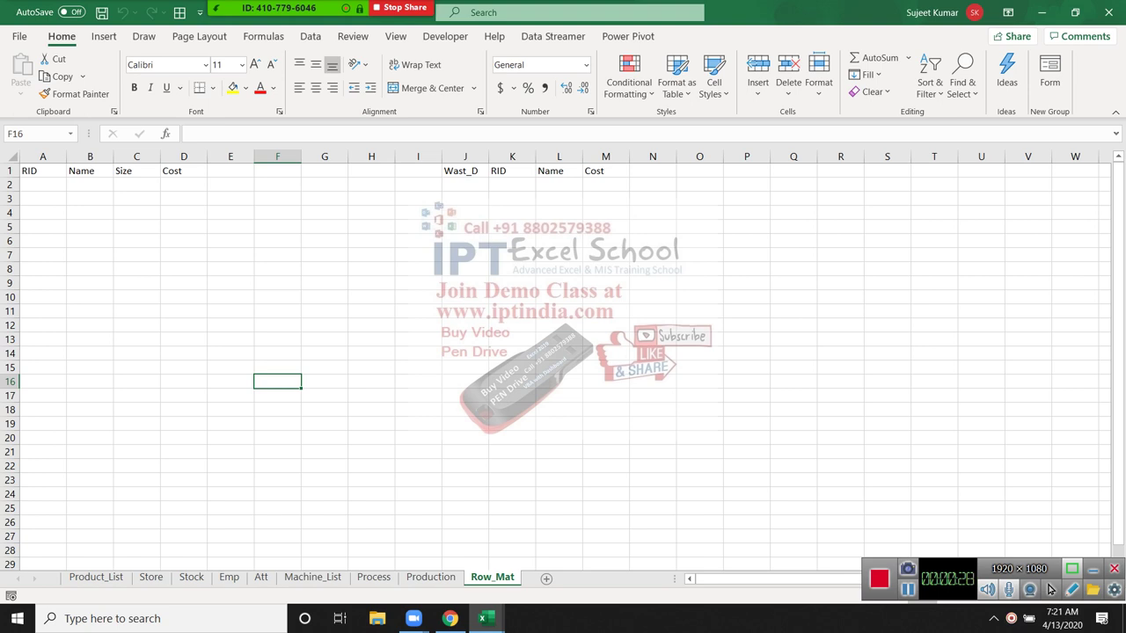
{"action": "key", "text": "Left"}
{"action": "key", "text": "Left"}
{"action": "key", "text": "shift+Down"}
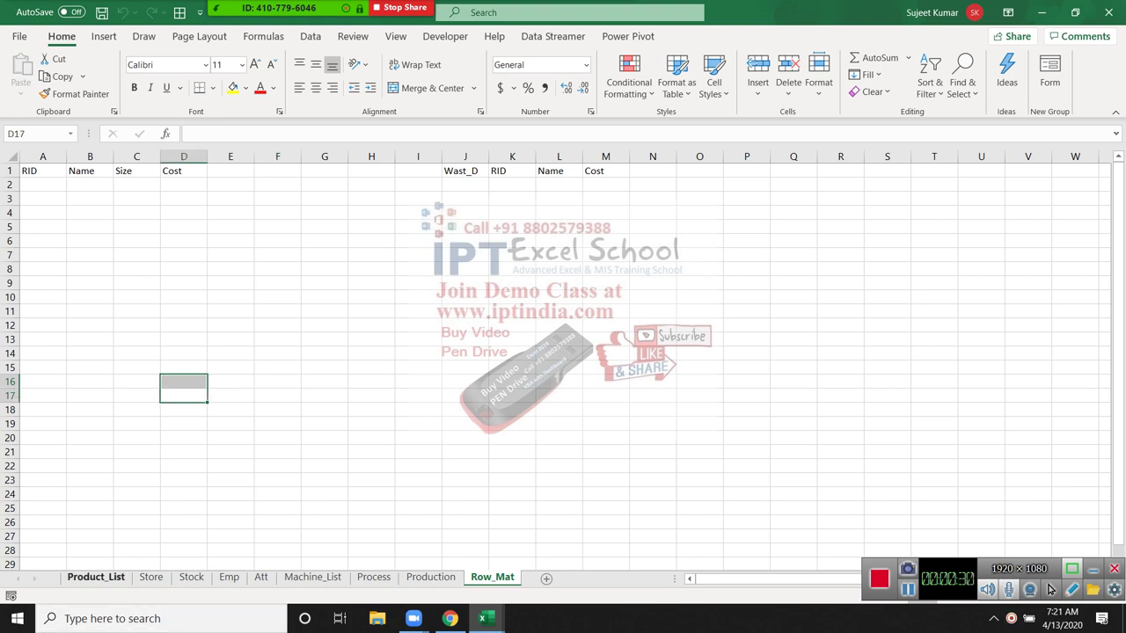
{"action": "key", "text": "ctrl+Page_Up"}
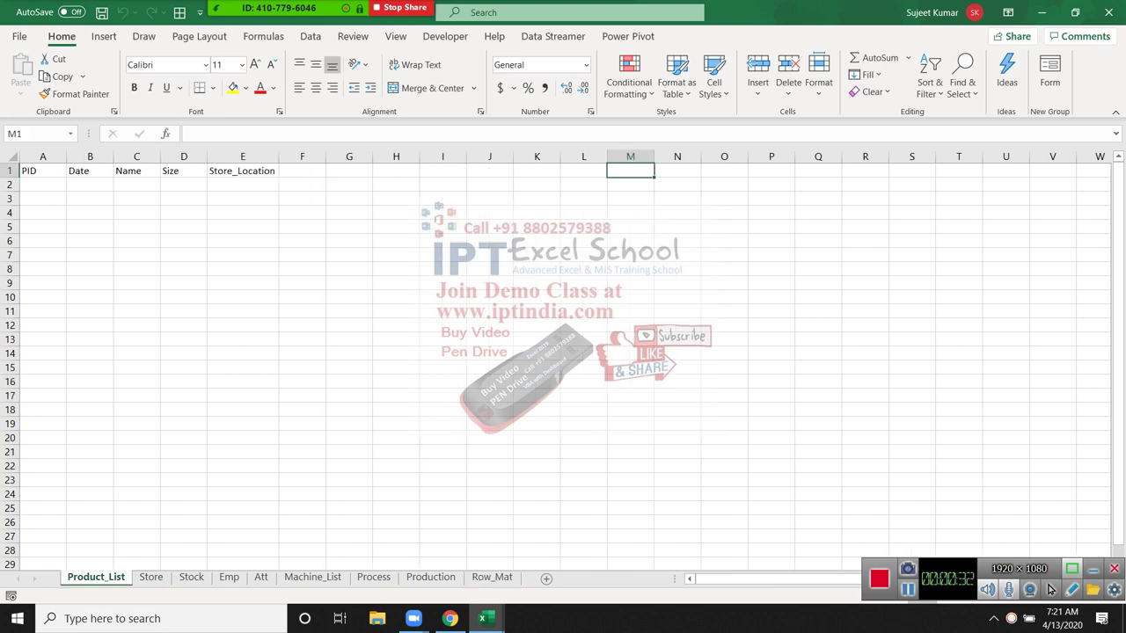
{"action": "left_click", "coordinate": [90, 227]}
{"action": "mouse_move", "coordinate": [42, 171]}
{"action": "left_mouse_down"}
{"action": "mouse_move", "coordinate": [243, 255]}
{"action": "mouse_move", "coordinate": [243, 368]}
{"action": "left_mouse_up"}
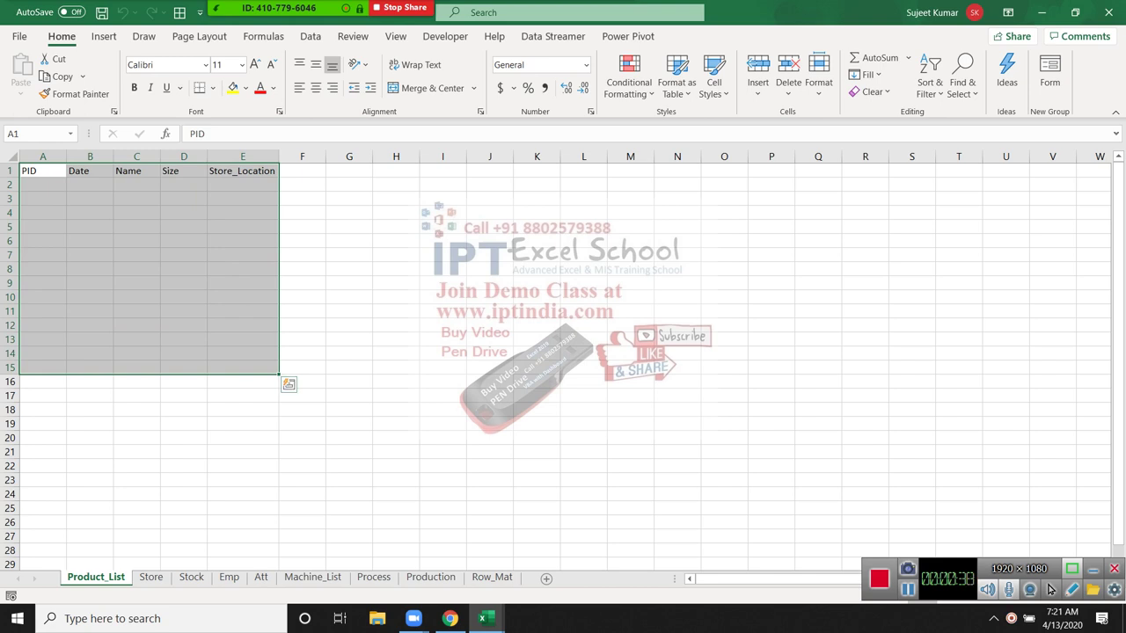
{"action": "left_click", "coordinate": [183, 268]}
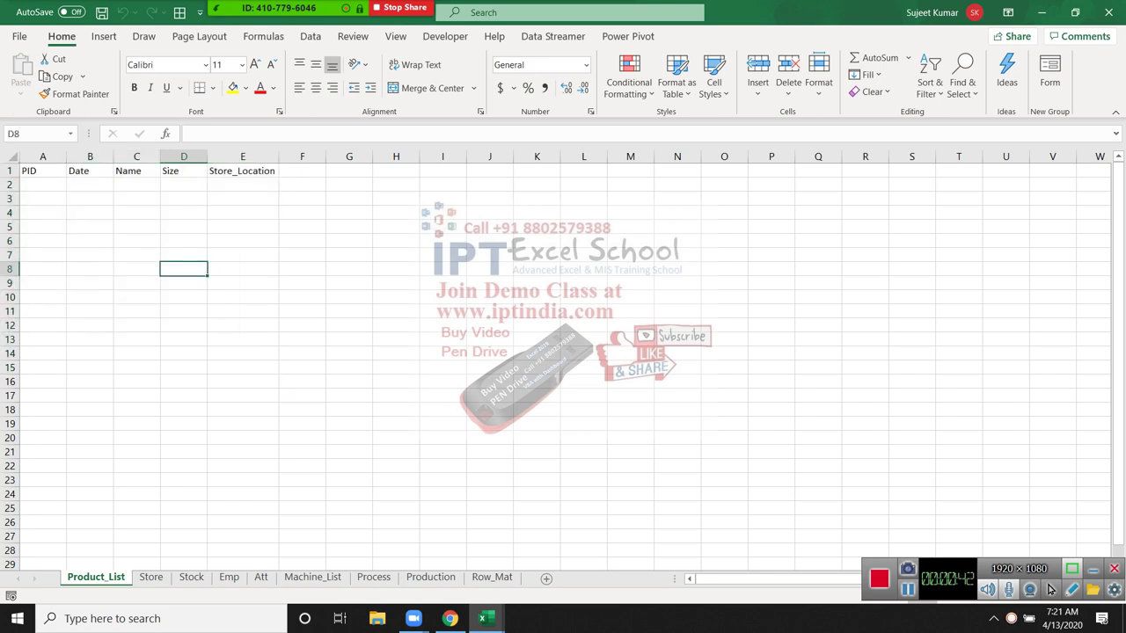
{"action": "left_click_drag", "start_coordinate": [42, 185], "coordinate": [243, 410]}
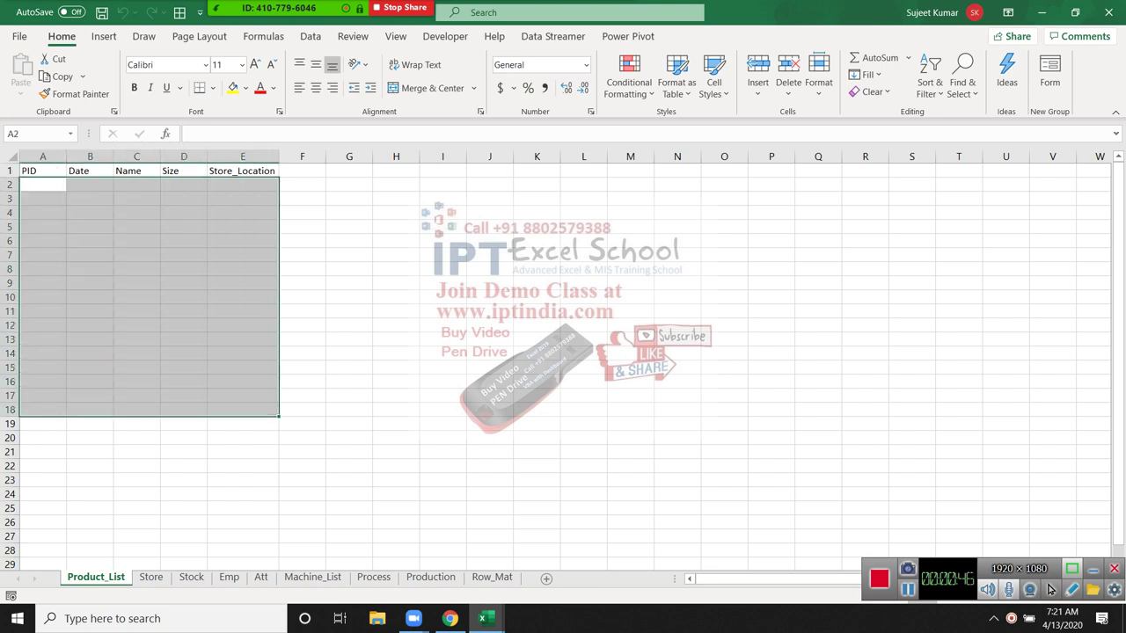
{"action": "left_click", "coordinate": [42, 185]}
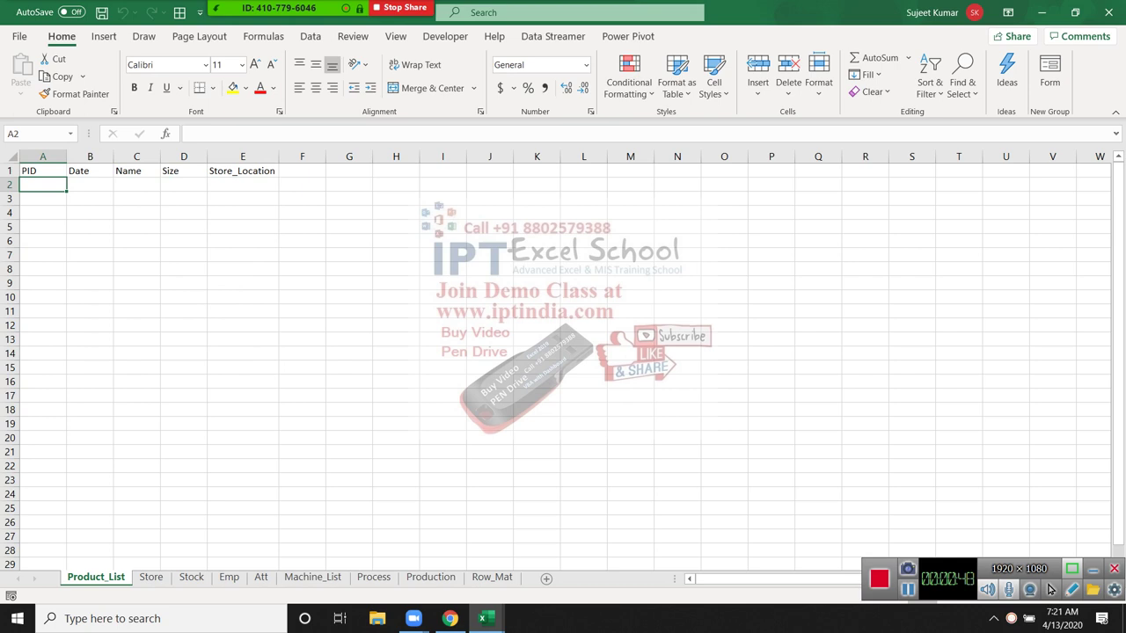
{"action": "key", "text": "Up"}
{"action": "key", "text": "ctrl+shift+Down"}
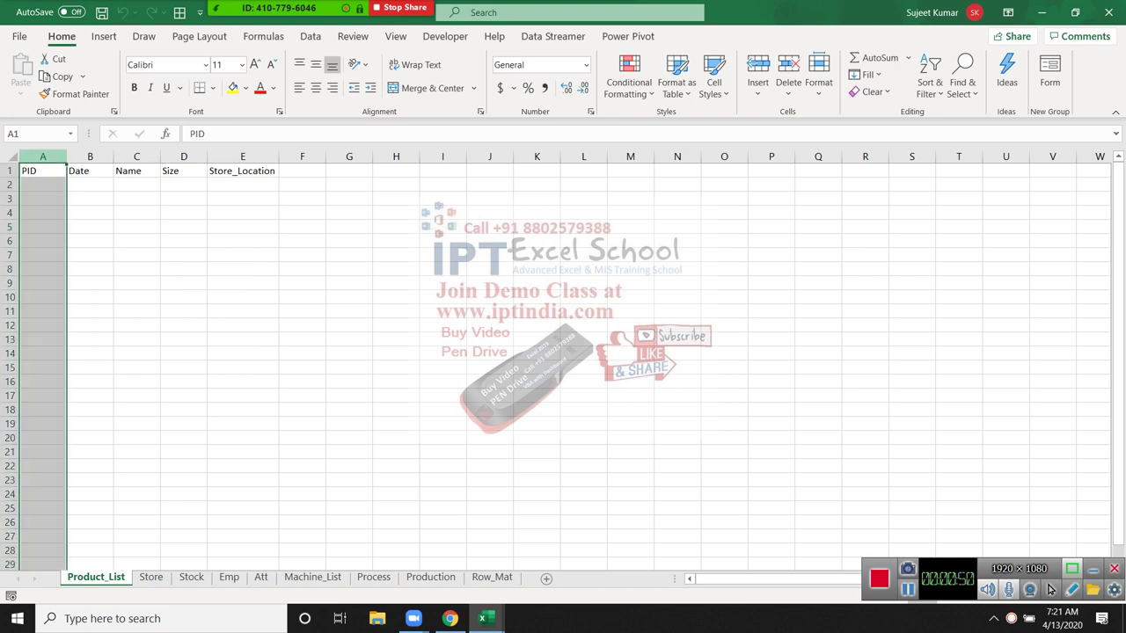
{"action": "key", "text": "ctrl+shift+Up"}
{"action": "key", "text": "Down"}
{"action": "key", "text": "Right"}
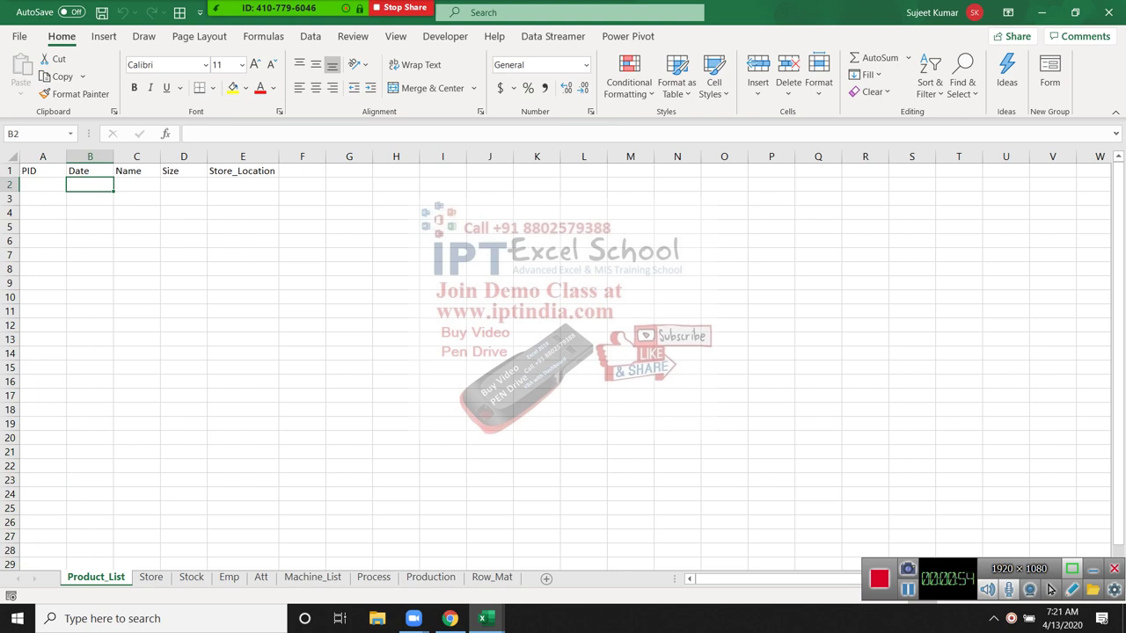
{"action": "key", "text": "Right"}
{"action": "key", "text": "Right"}
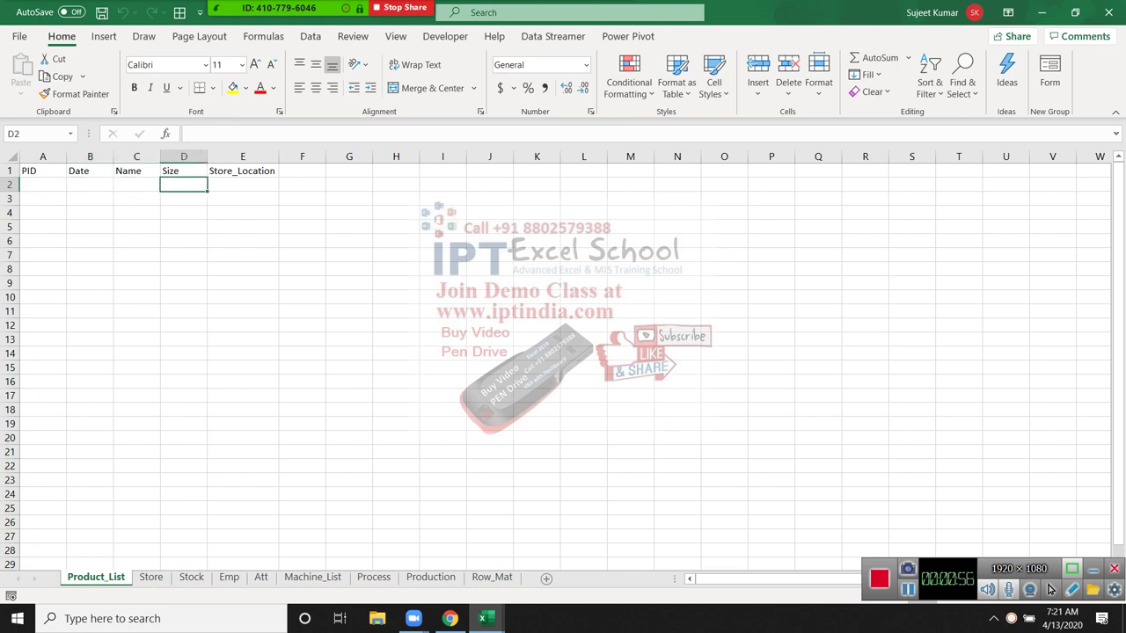
{"action": "key", "text": "Right"}
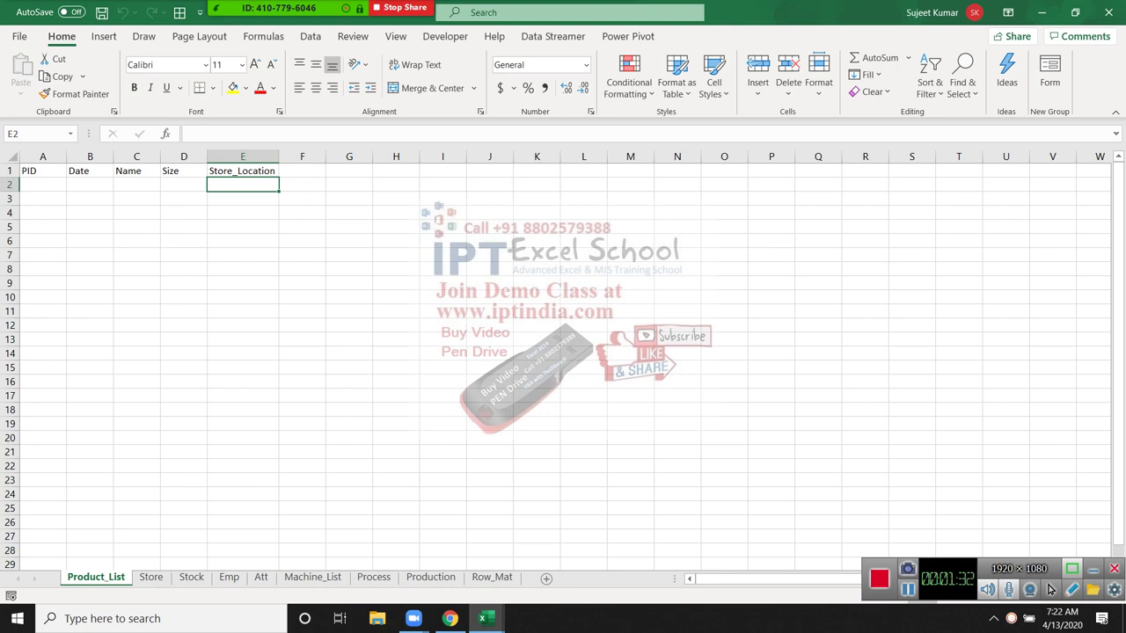
{"action": "left_click", "coordinate": [395, 255]}
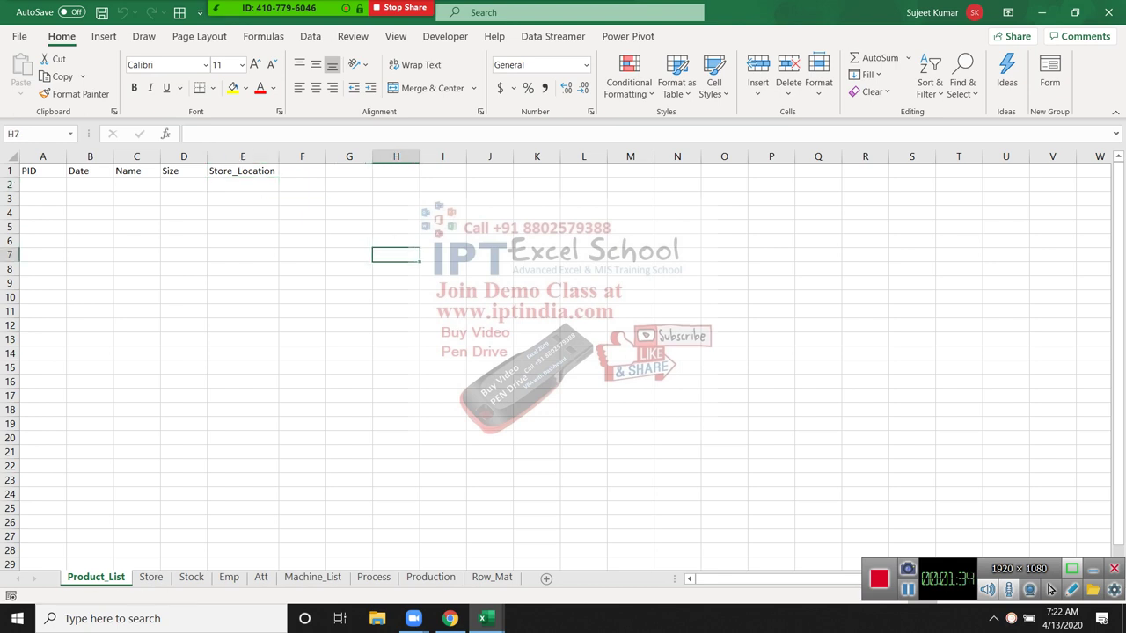
{"action": "left_click", "coordinate": [583, 212]}
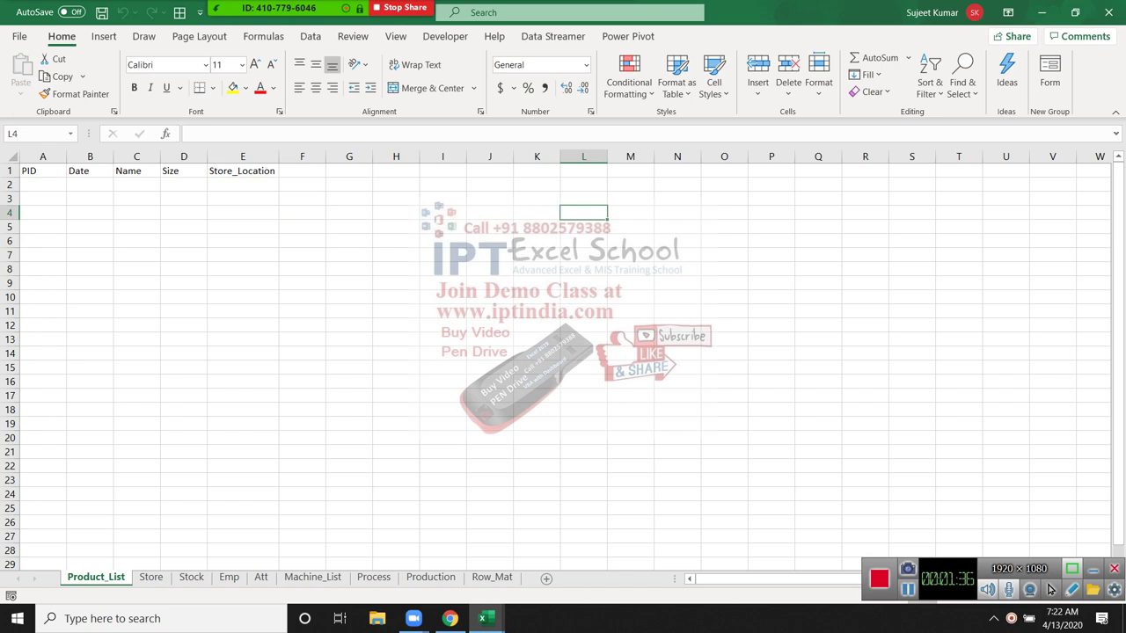
{"action": "key", "text": "Up"}
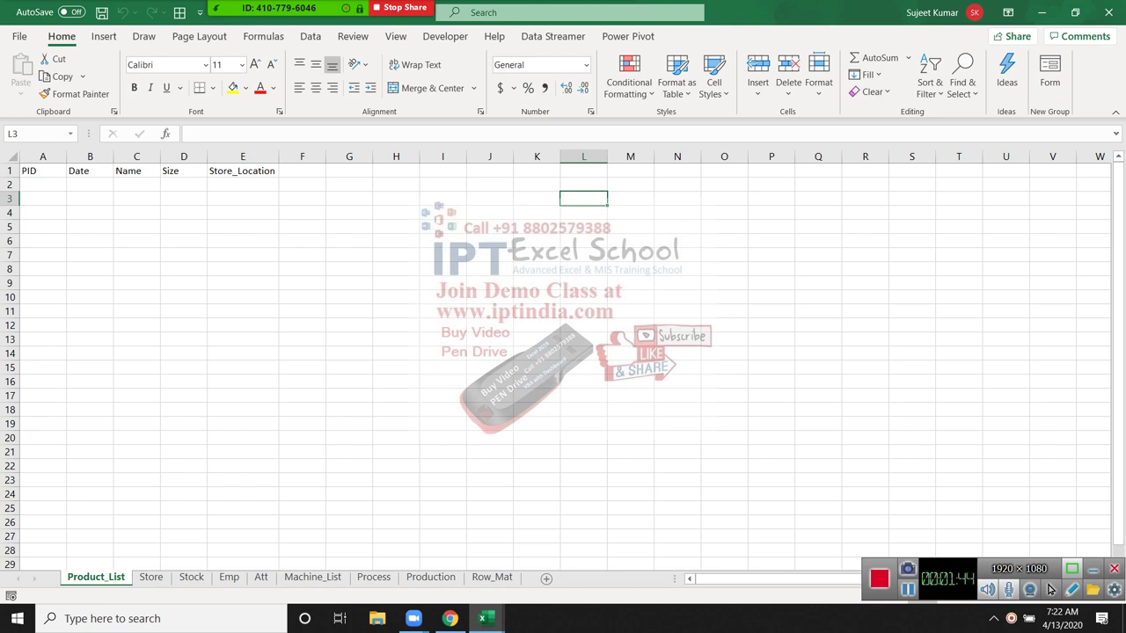
- Enter the Room No. header in K1 and AutoFit column K to it
{"action": "key", "text": "Up"}
{"action": "key", "text": "Up"}
{"action": "key", "text": "Left"}
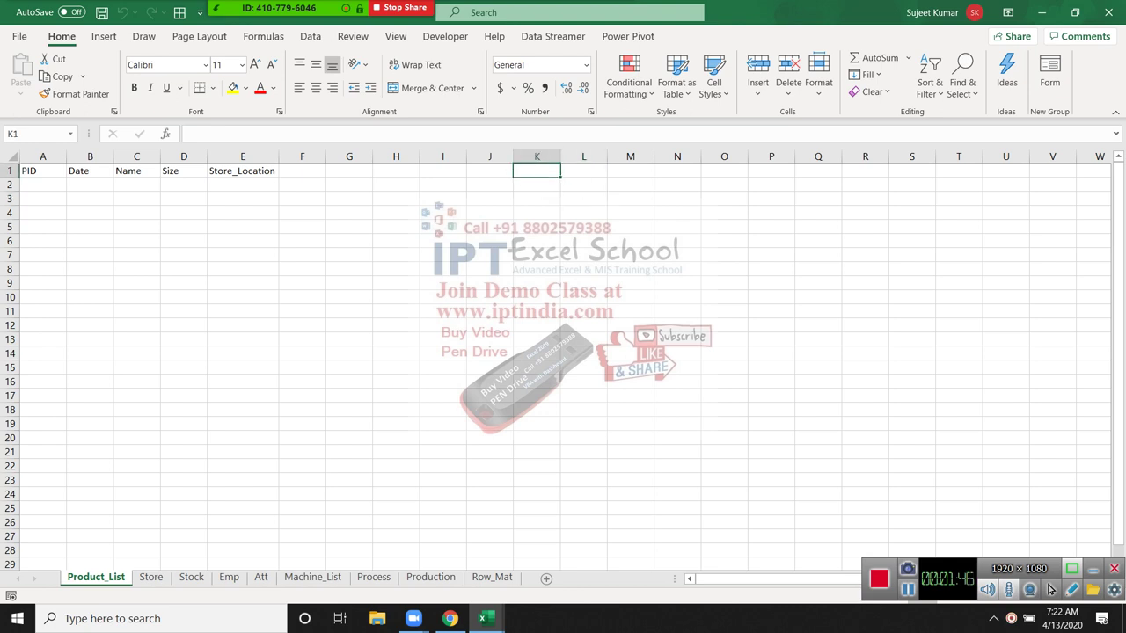
{"action": "type", "text": "Room"}
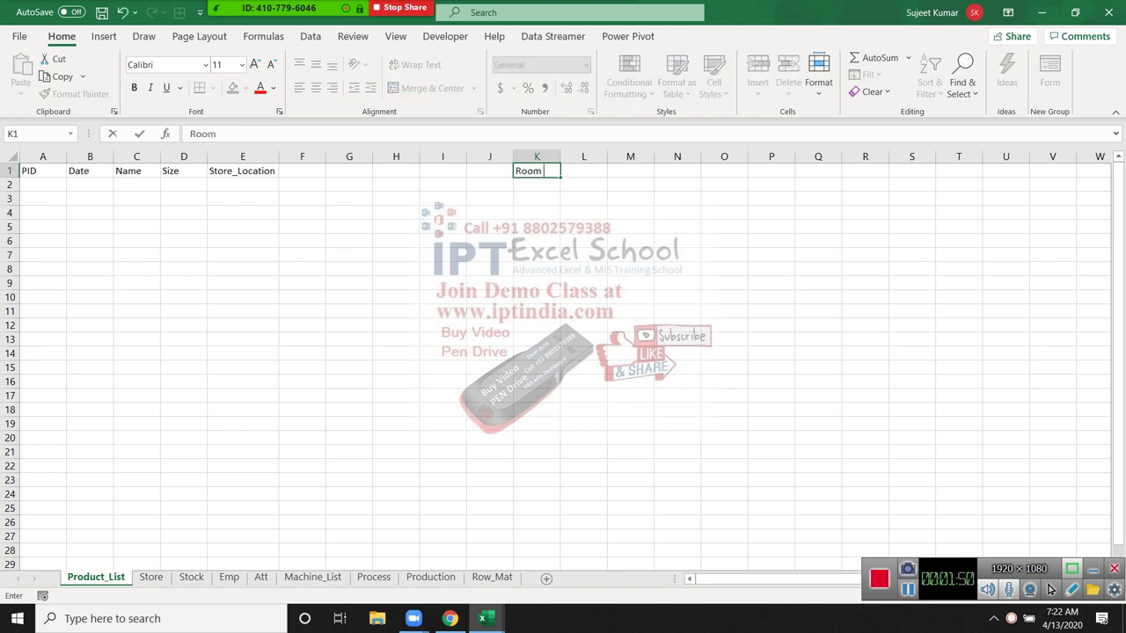
{"action": "type", "text": " No."}
{"action": "key", "text": "Tab"}
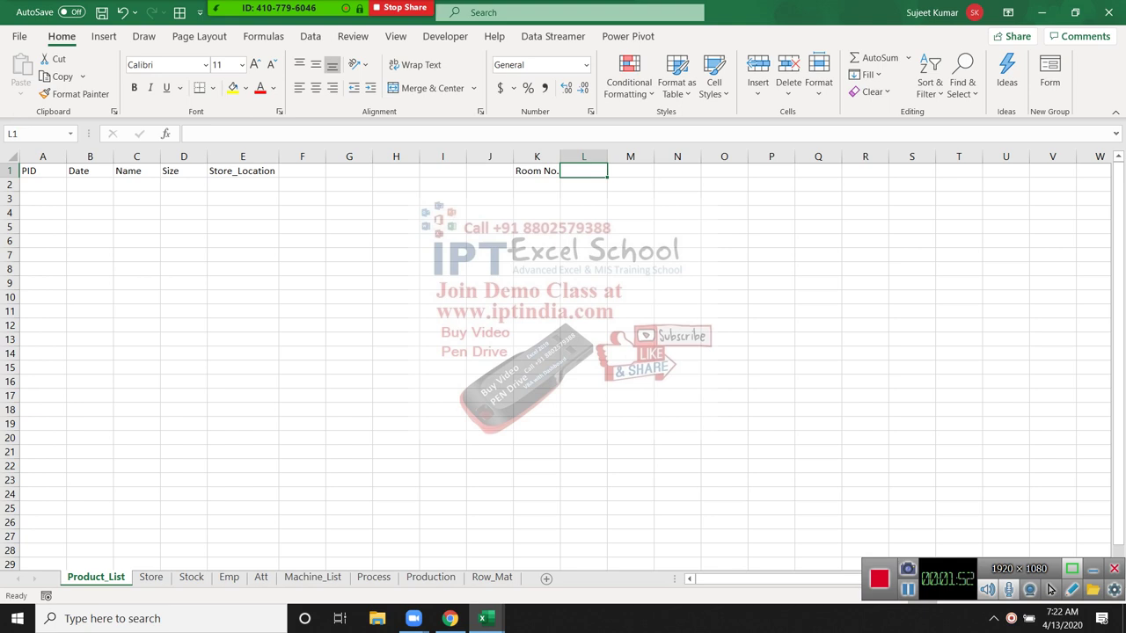
{"action": "key", "text": "alt+h"}
{"action": "key", "text": "o"}
{"action": "key", "text": "i"}
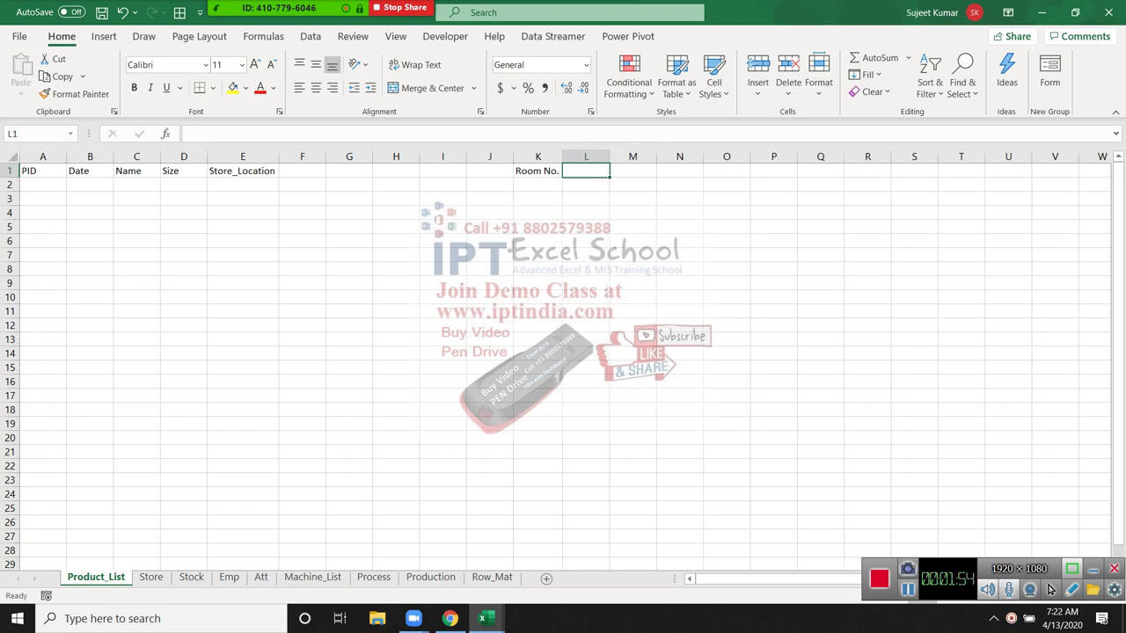
- Add the Zone, Section, Rack and Side headers in L1 through O1
{"action": "type", "text": "Zon"}
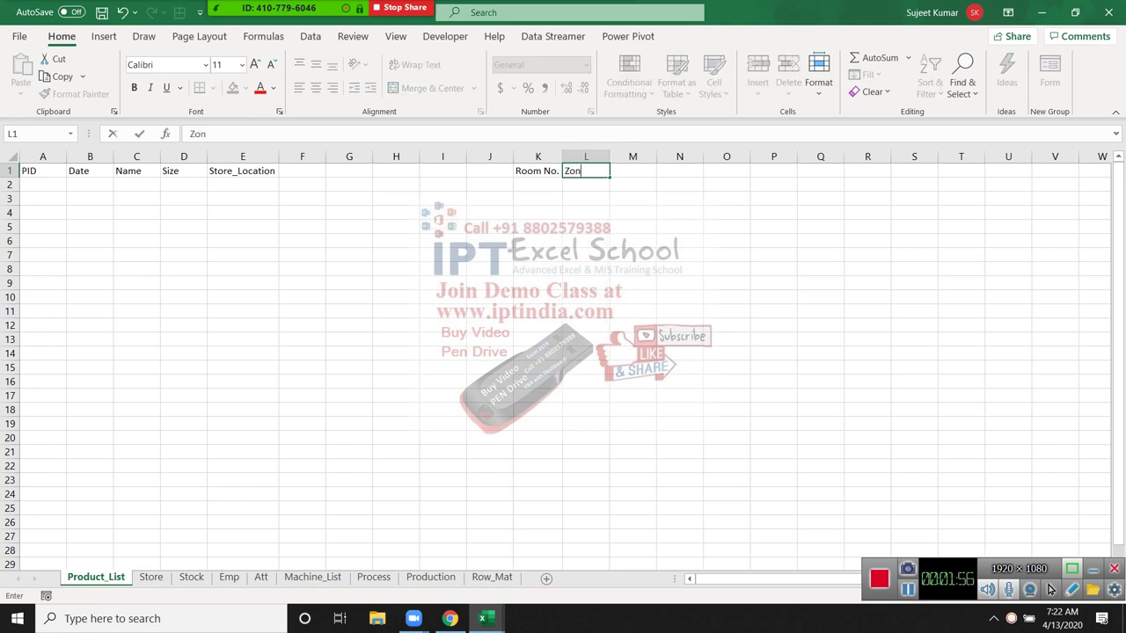
{"action": "type", "text": "e"}
{"action": "key", "text": "Tab"}
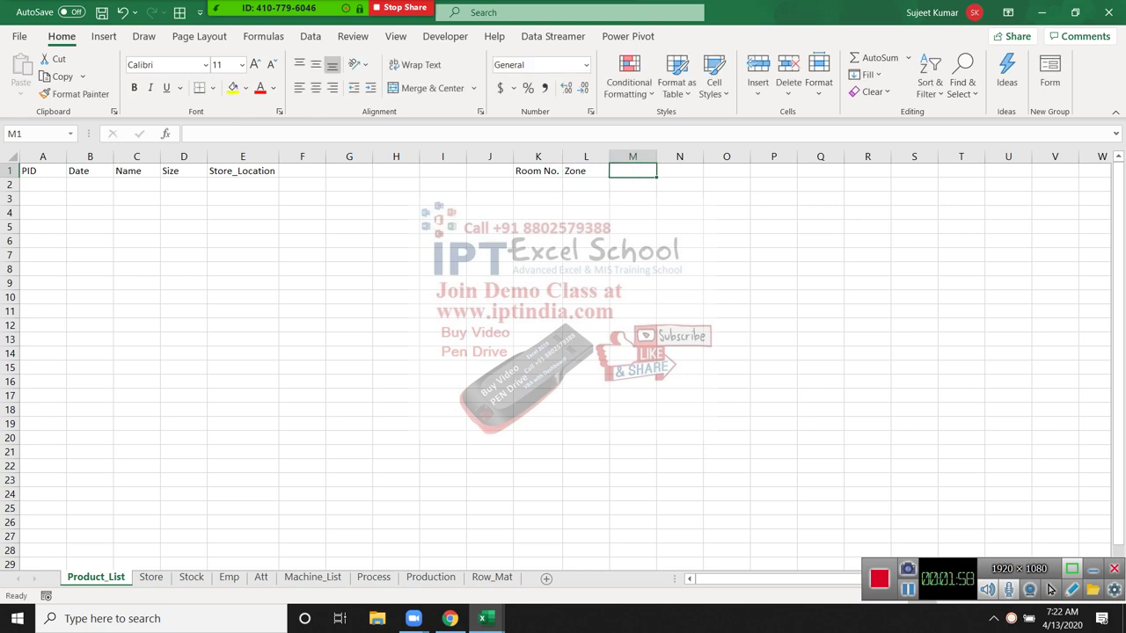
{"action": "type", "text": "S"}
{"action": "type", "text": "ec"}
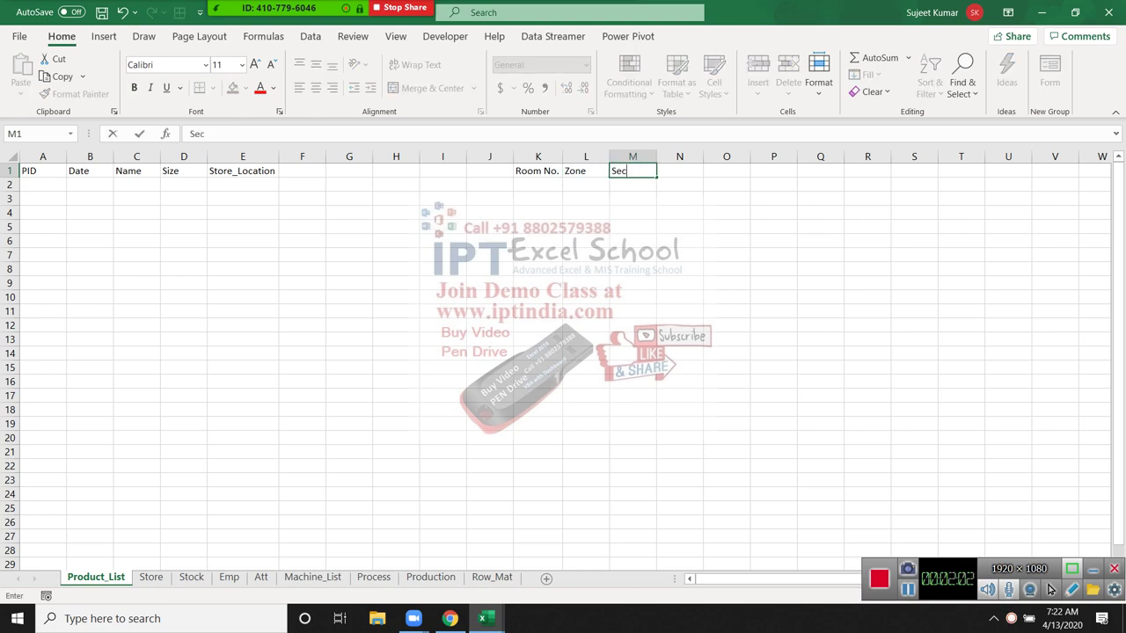
{"action": "type", "text": "t"}
{"action": "type", "text": "ion"}
{"action": "key", "text": "Tab"}
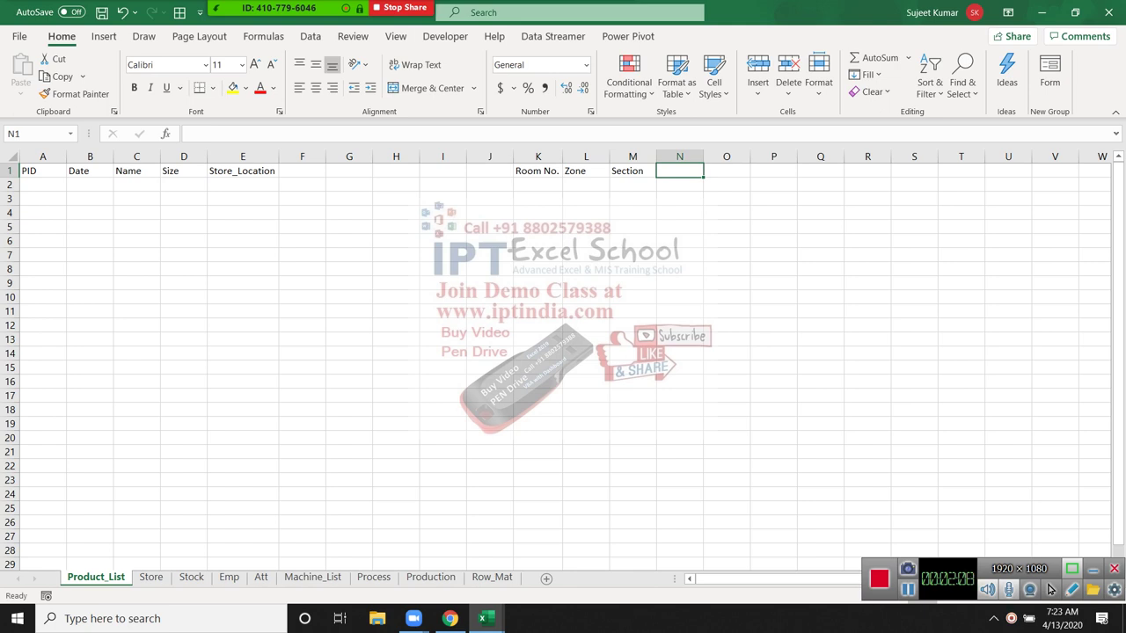
{"action": "type", "text": "Ra"}
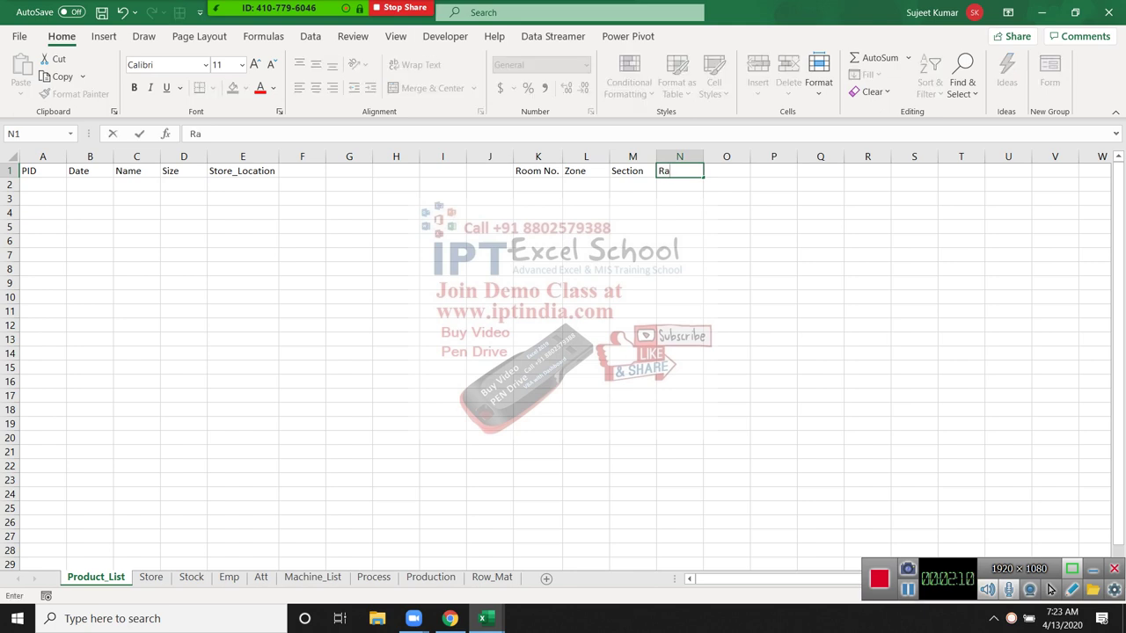
{"action": "type", "text": "ck"}
{"action": "key", "text": "Tab"}
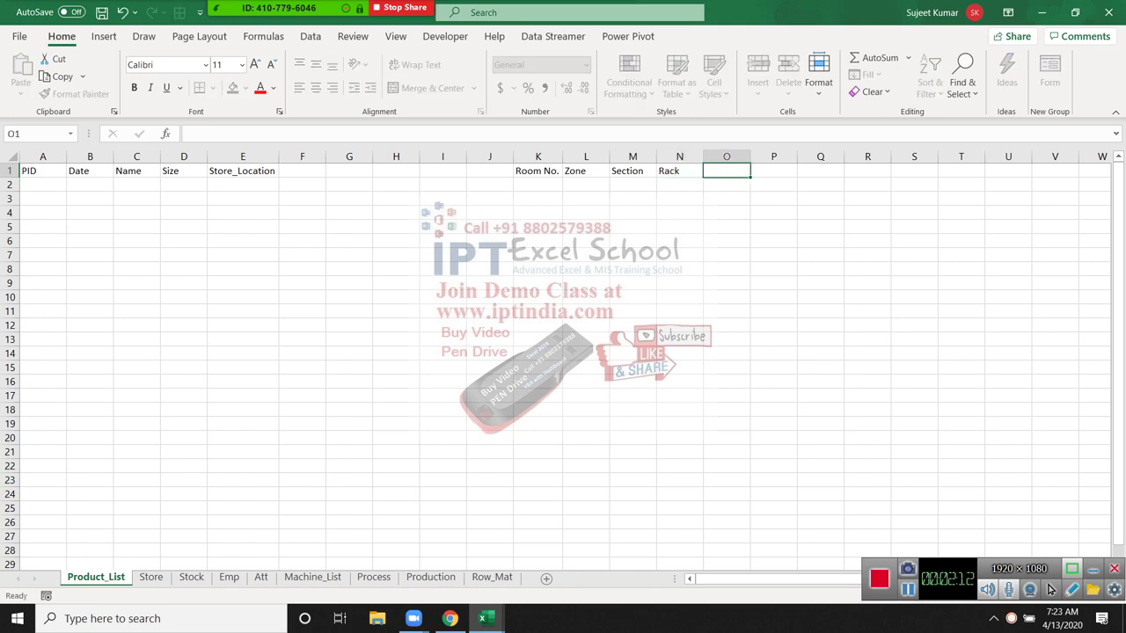
{"action": "type", "text": "Side"}
{"action": "key", "text": "Left"}
{"action": "key", "text": "Left"}
{"action": "key", "text": "Left"}
{"action": "key", "text": "Left"}
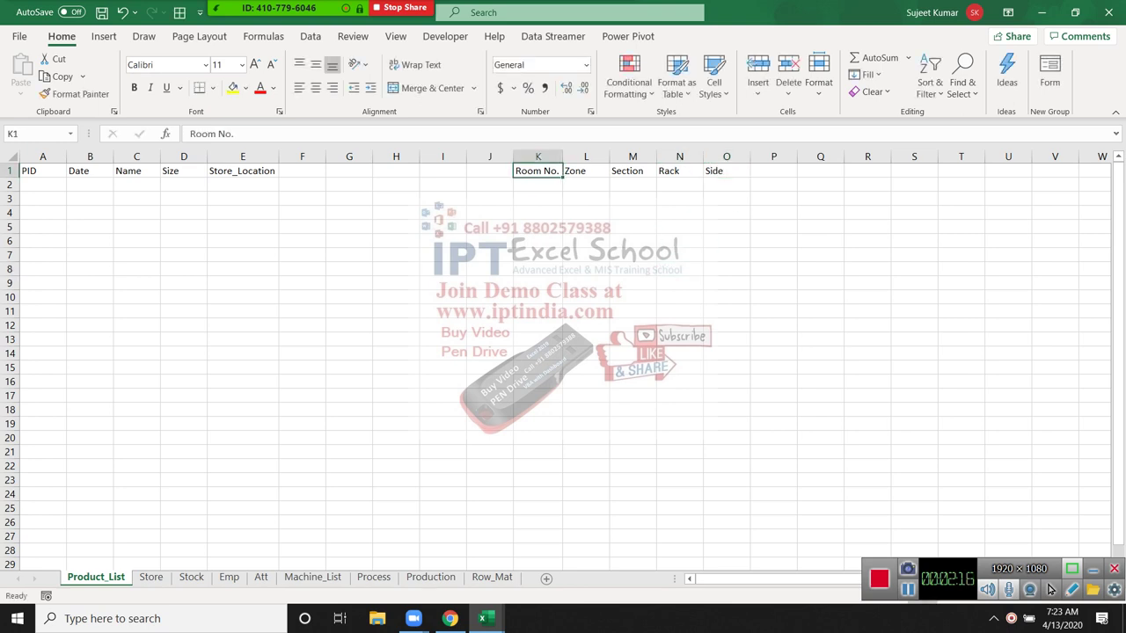
{"action": "key", "text": "ctrl+space"}
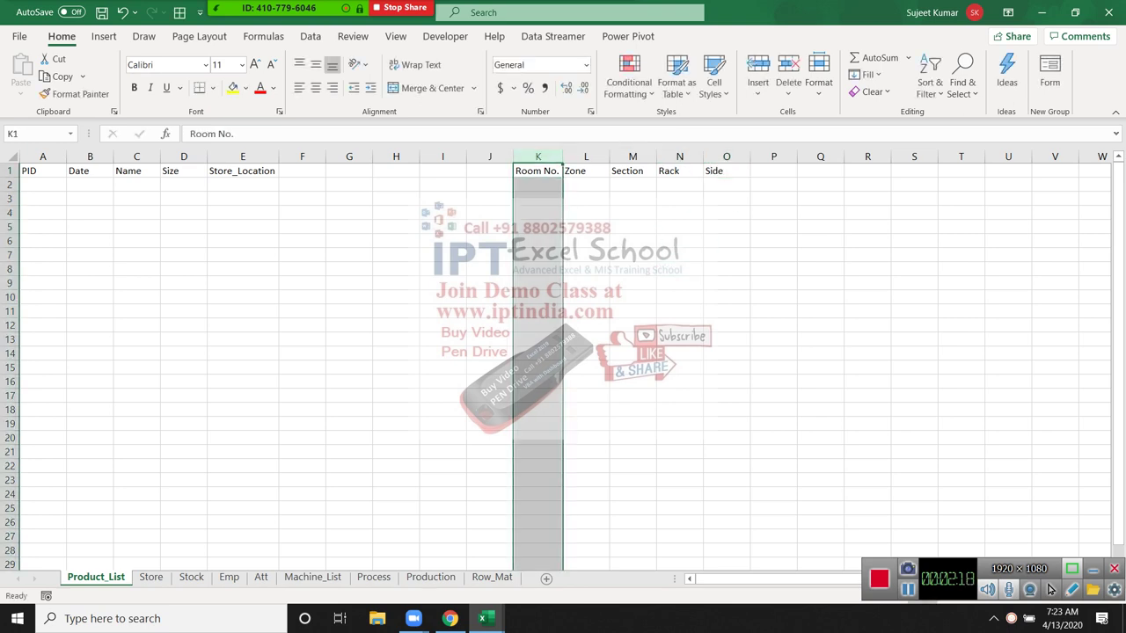
{"action": "key", "text": "Down"}
{"action": "key", "text": "Left"}
{"action": "key", "text": "Left"}
{"action": "key", "text": "Left"}
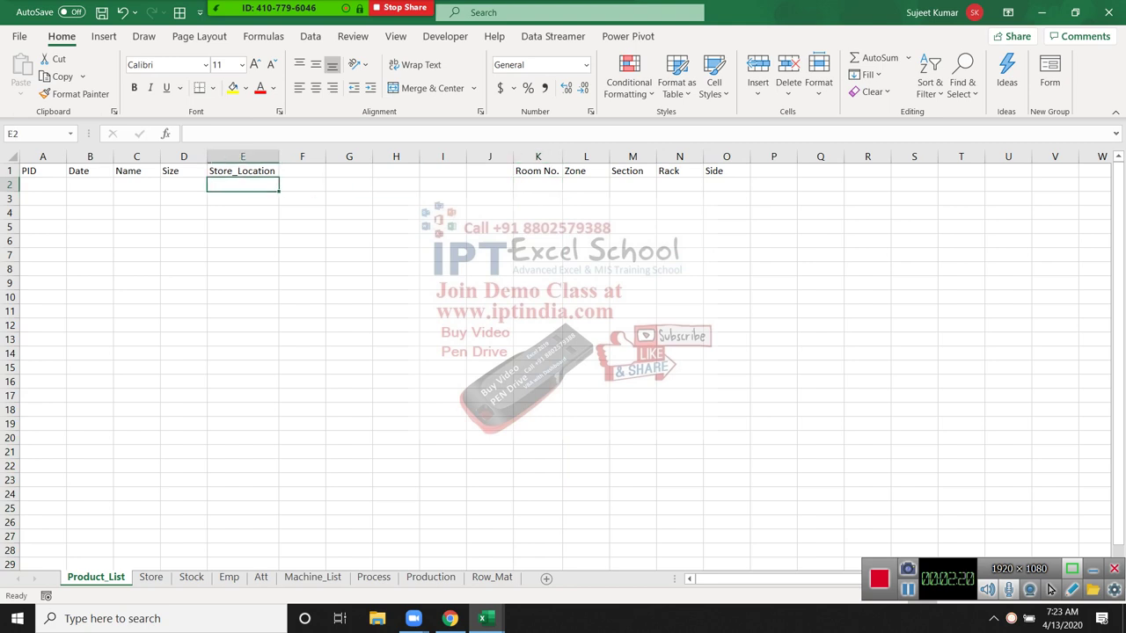
{"action": "key", "text": "Right"}
{"action": "key", "text": "Right"}
{"action": "key", "text": "Right"}
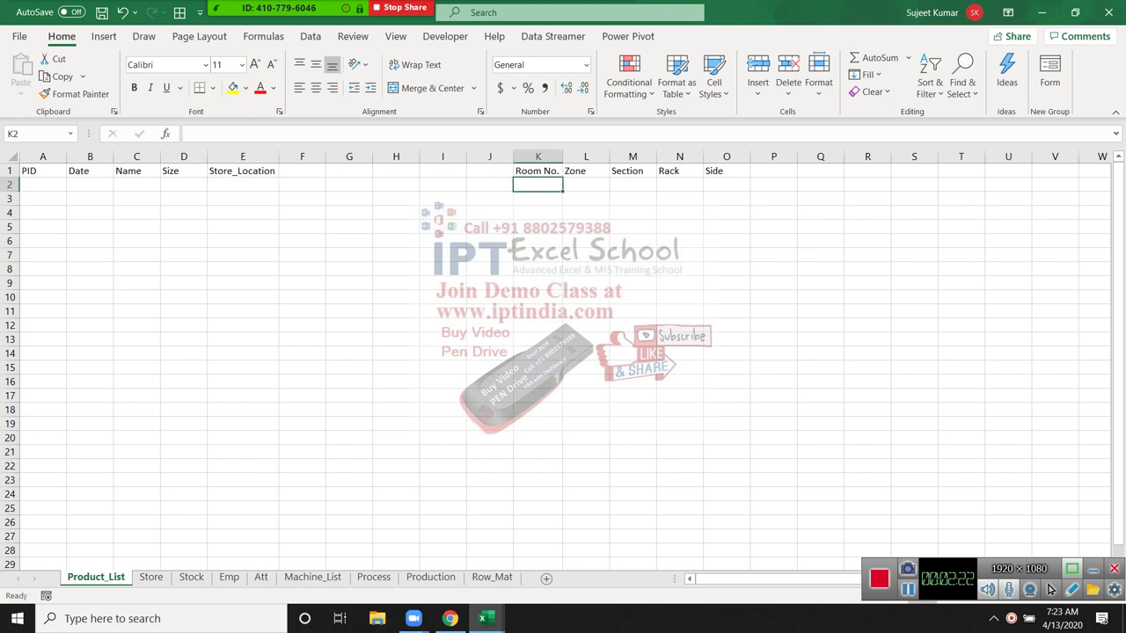
{"action": "key", "text": "Down"}
{"action": "key", "text": "Down"}
{"action": "key", "text": "Up"}
{"action": "key", "text": "Up"}
{"action": "key", "text": "Up"}
- Enter the STI-ID header in J1 with the value 1 below it
{"action": "key", "text": "Left"}
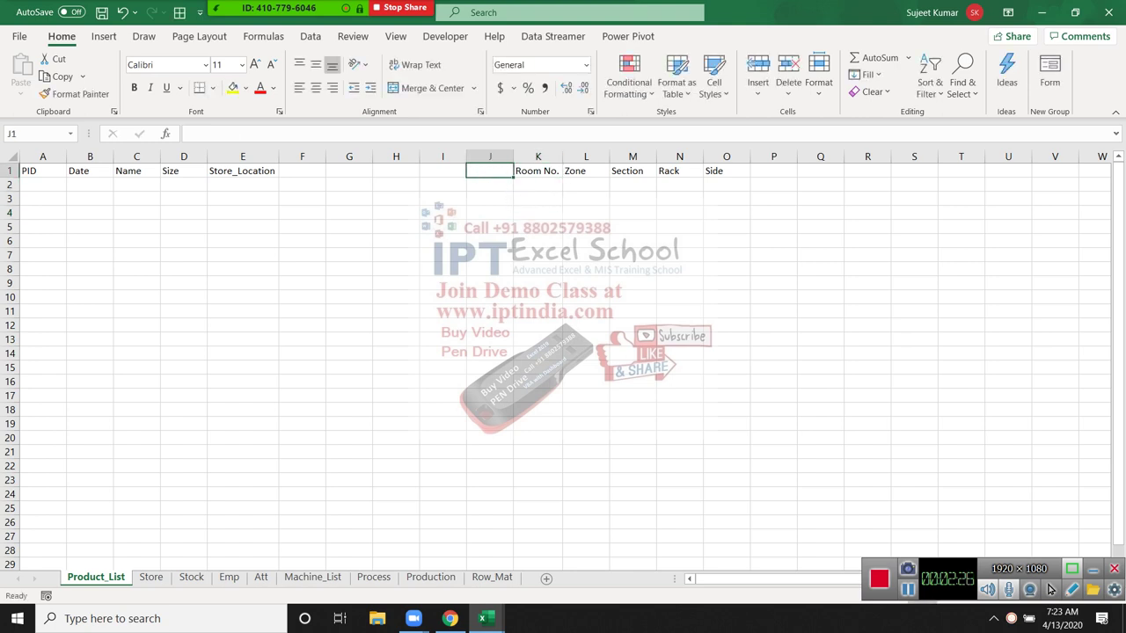
{"action": "type", "text": "S"}
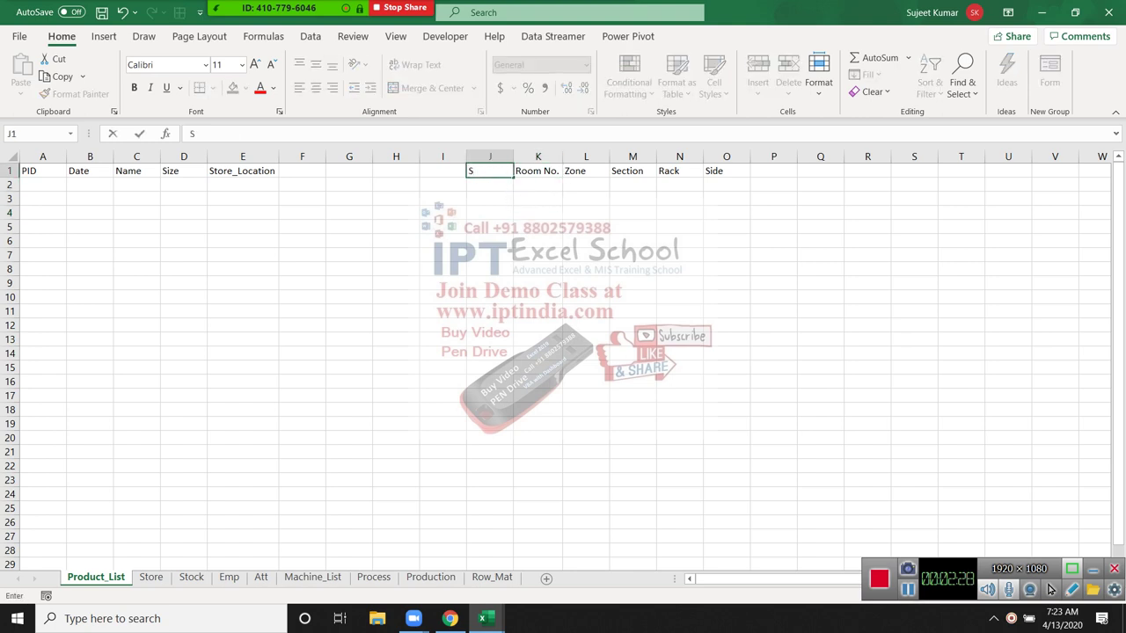
{"action": "type", "text": "TI"}
{"action": "type", "text": "-ID"}
{"action": "key", "text": "Return"}
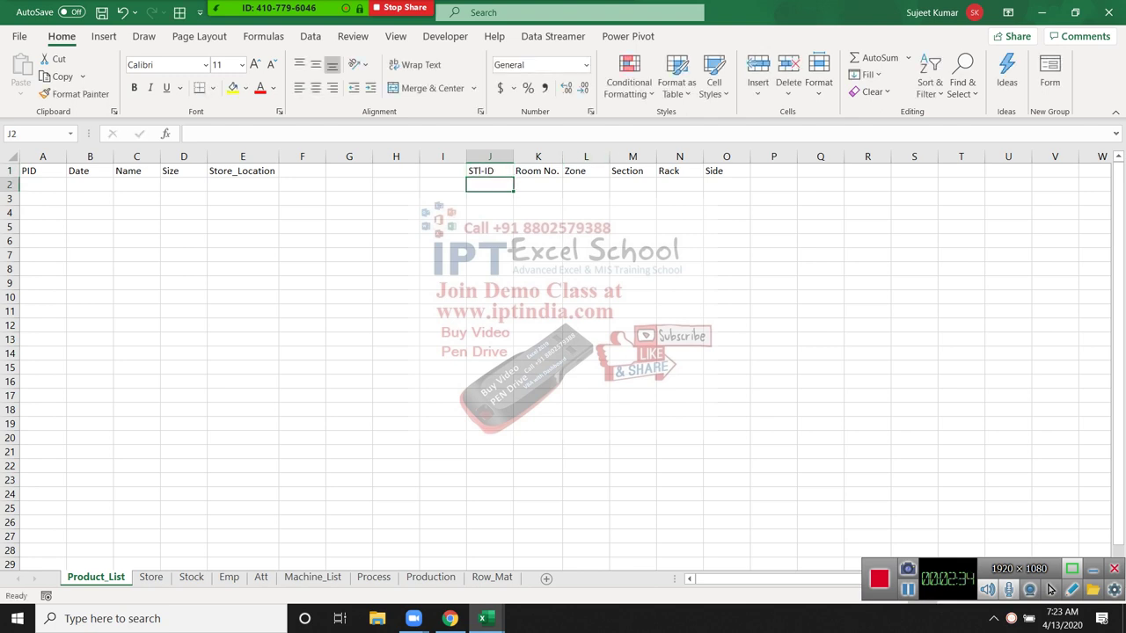
{"action": "key", "text": "Right"}
{"action": "key", "text": "Left"}
{"action": "type", "text": "1"}
{"action": "key", "text": "Right"}
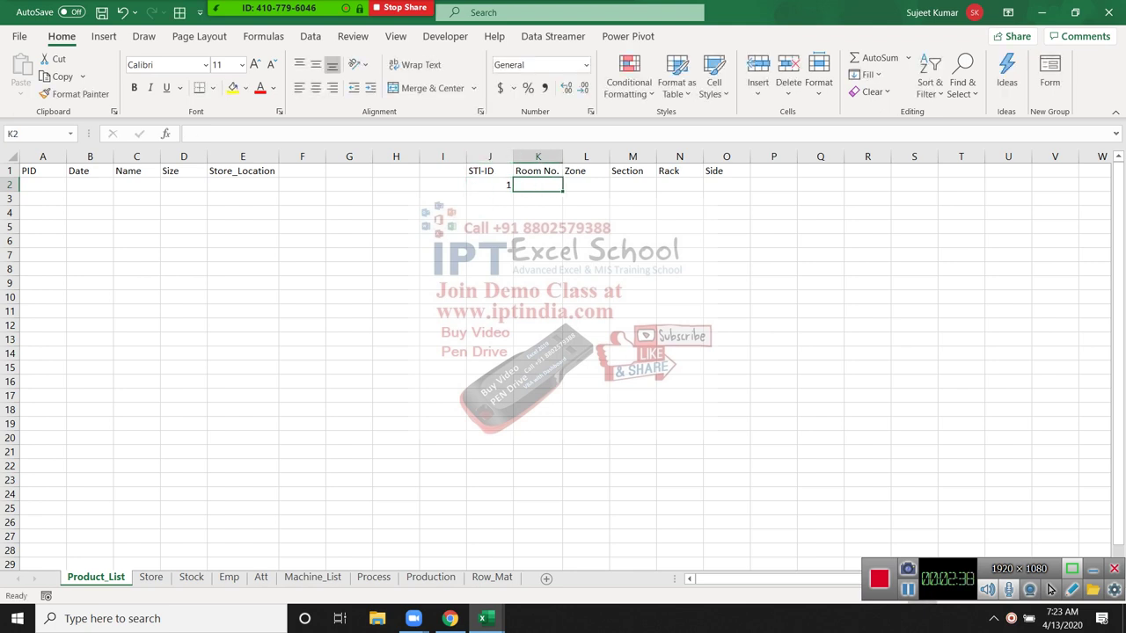
- Insert a new column before Store_Location and head it STL-ID
{"action": "left_click", "coordinate": [242, 157]}
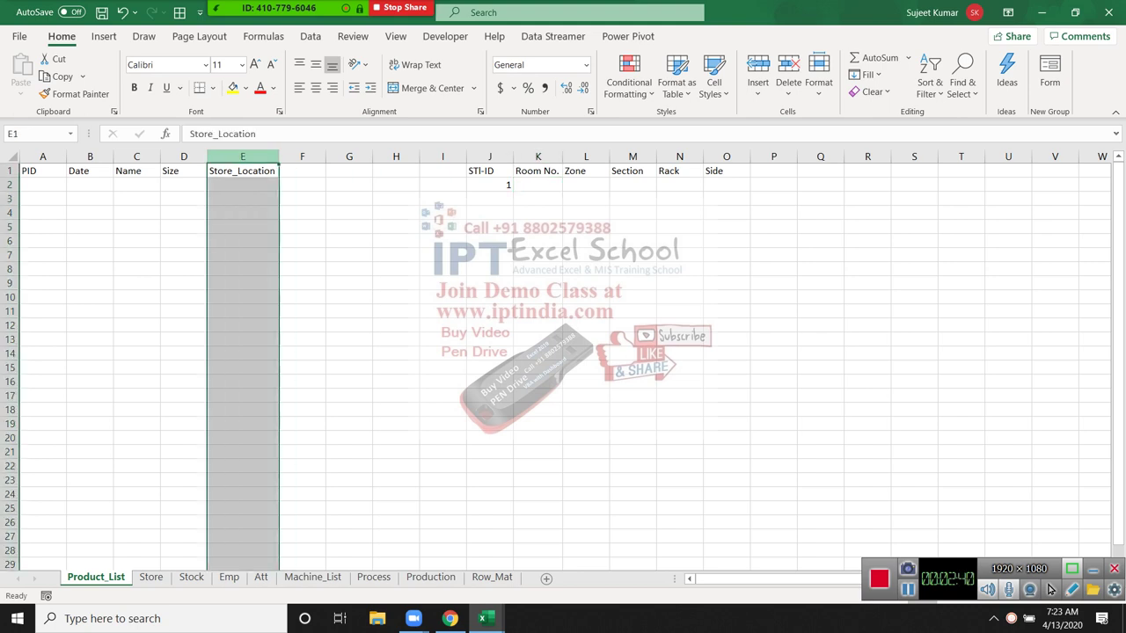
{"action": "key", "text": "ctrl+shift+plus"}
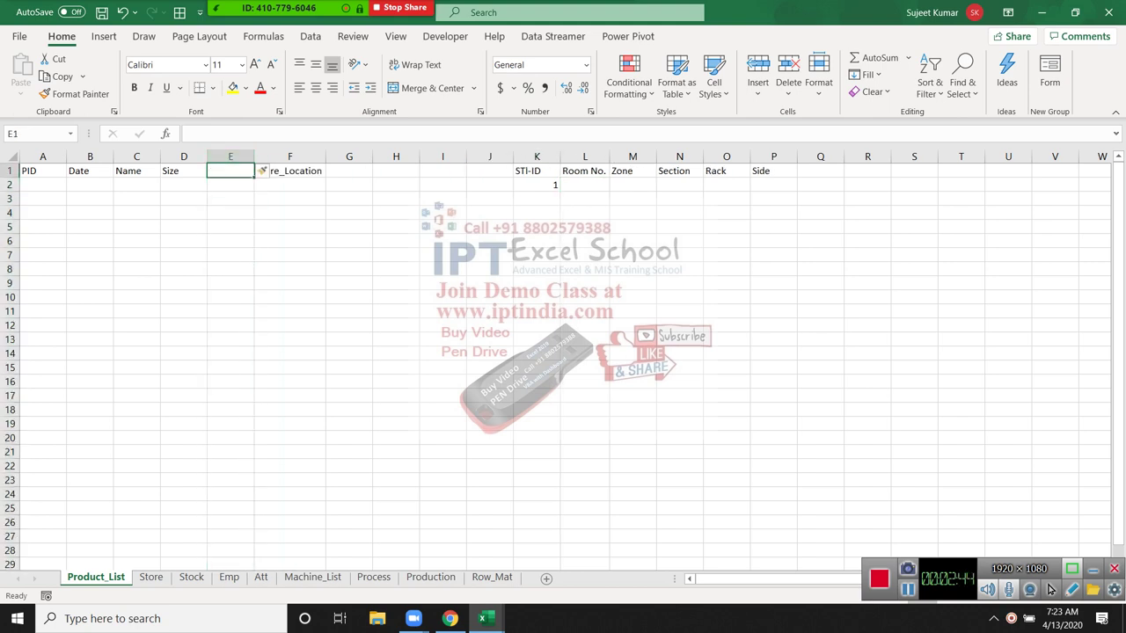
{"action": "type", "text": "ST"}
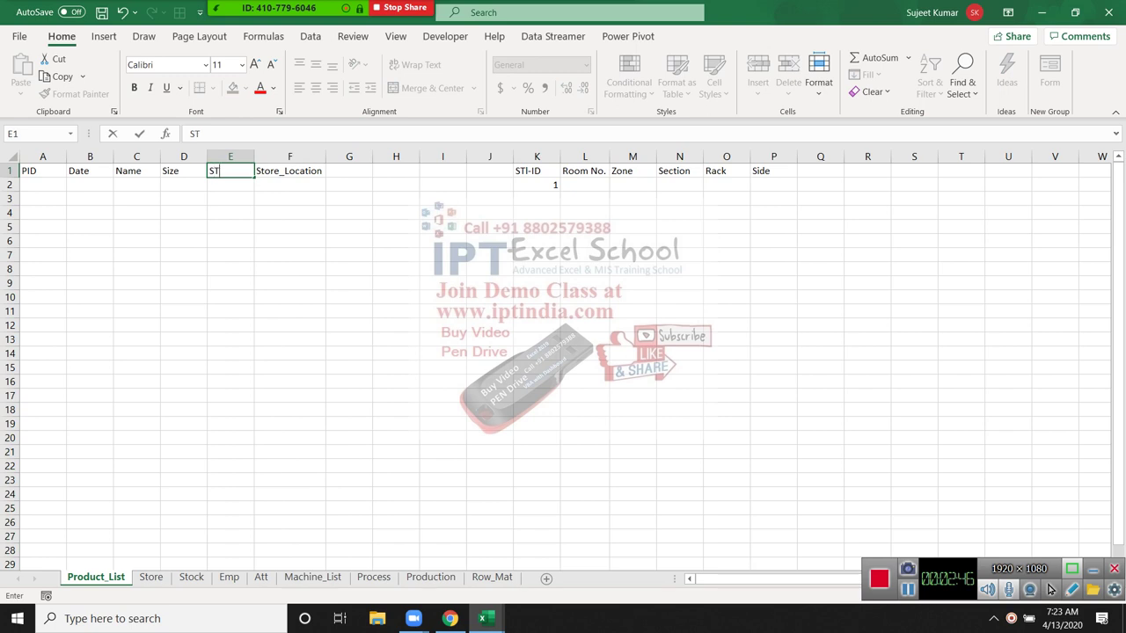
{"action": "type", "text": "L"}
{"action": "type", "text": "-ID"}
{"action": "key", "text": "Tab"}
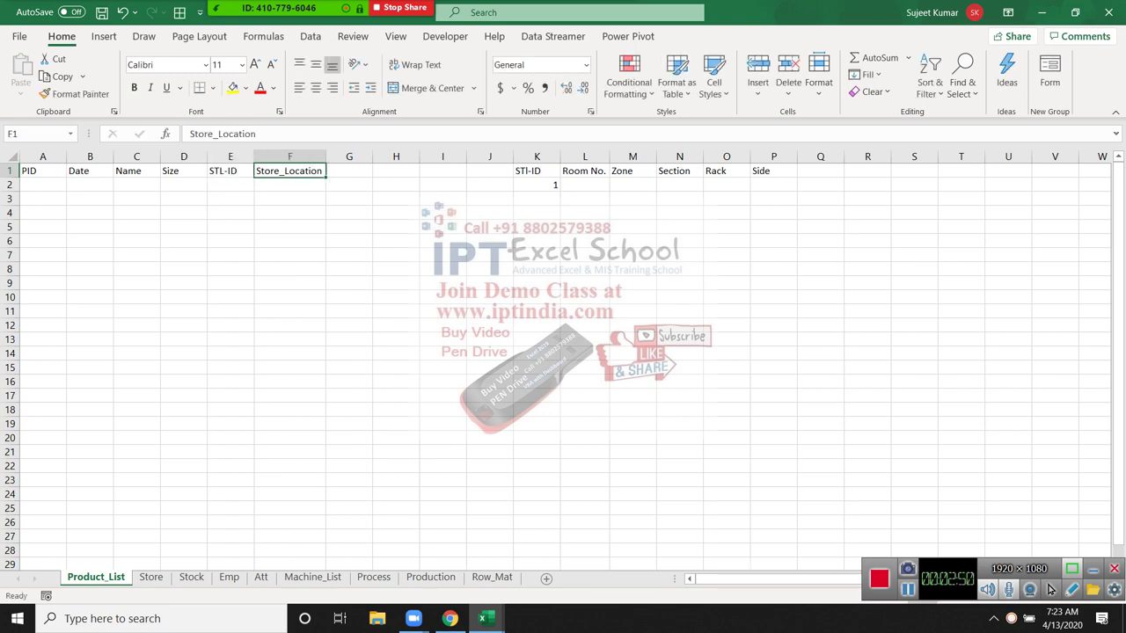
{"action": "key", "text": "Tab"}
{"action": "left_click", "coordinate": [584, 185]}
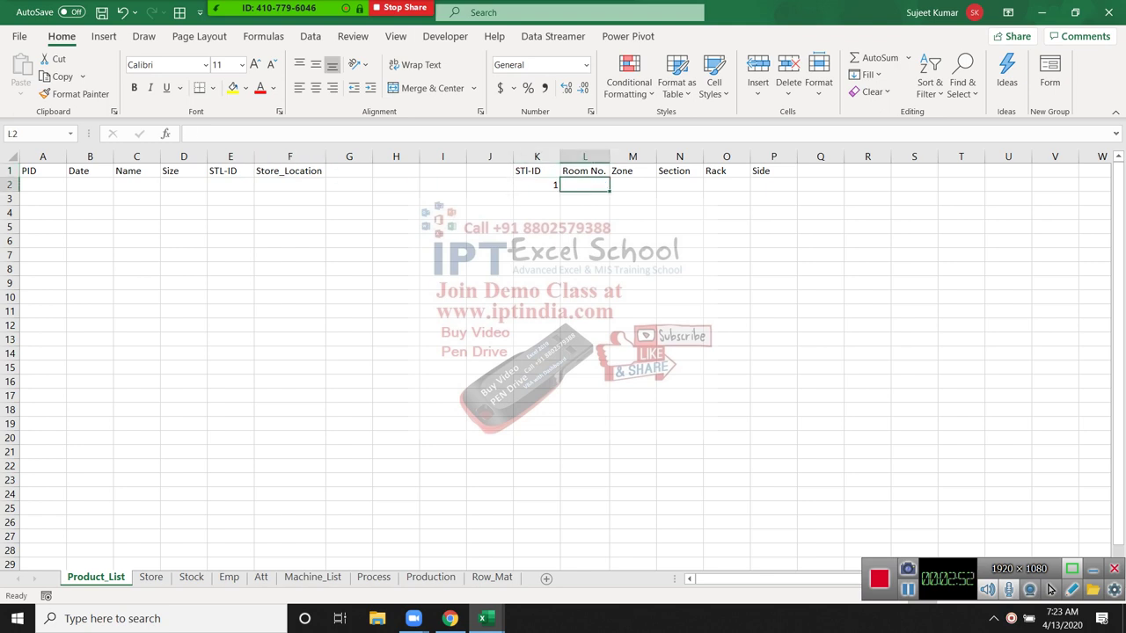
- Enter 1, North, A, 1 and Ud across L2:P2
{"action": "type", "text": "1"}
{"action": "key", "text": "Tab"}
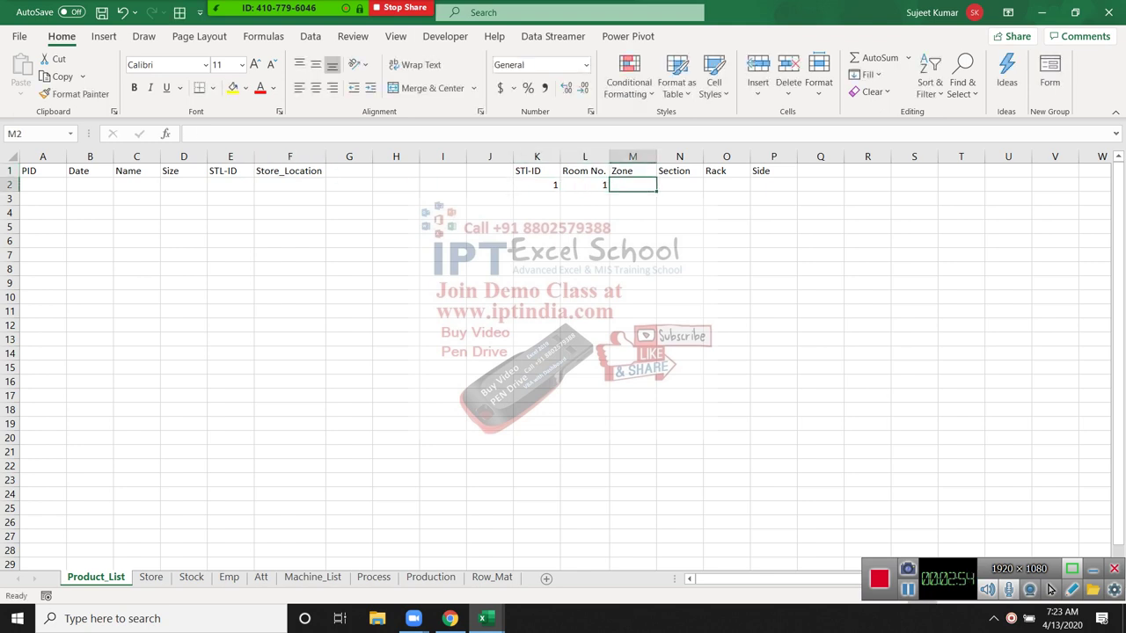
{"action": "type", "text": "Nort"}
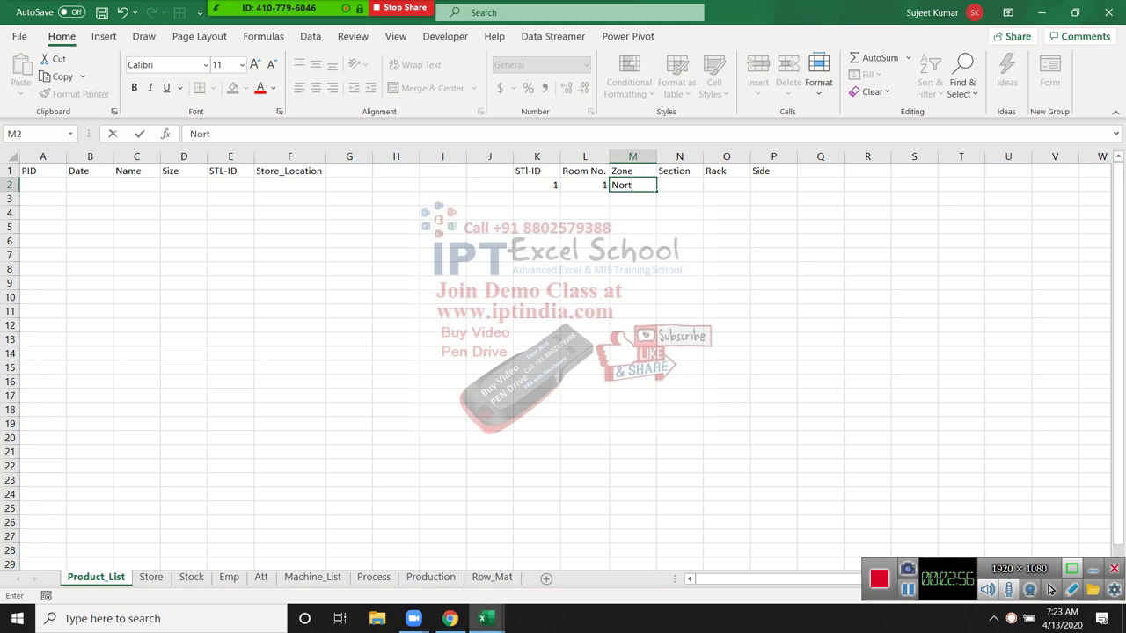
{"action": "type", "text": "h"}
{"action": "key", "text": "Tab"}
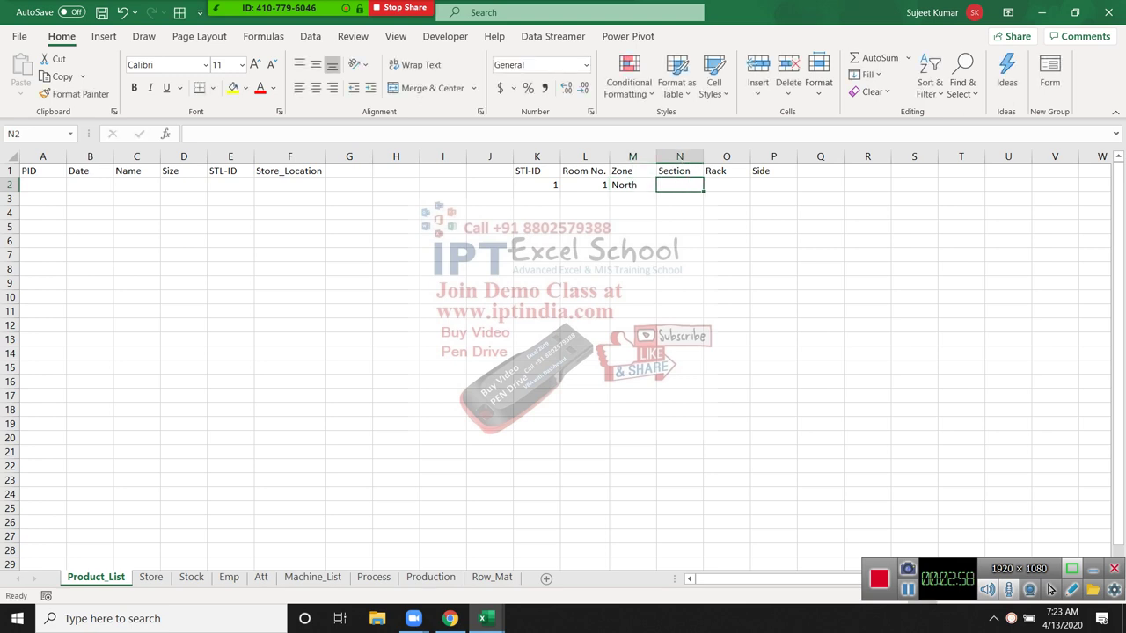
{"action": "type", "text": "A"}
{"action": "key", "text": "Tab"}
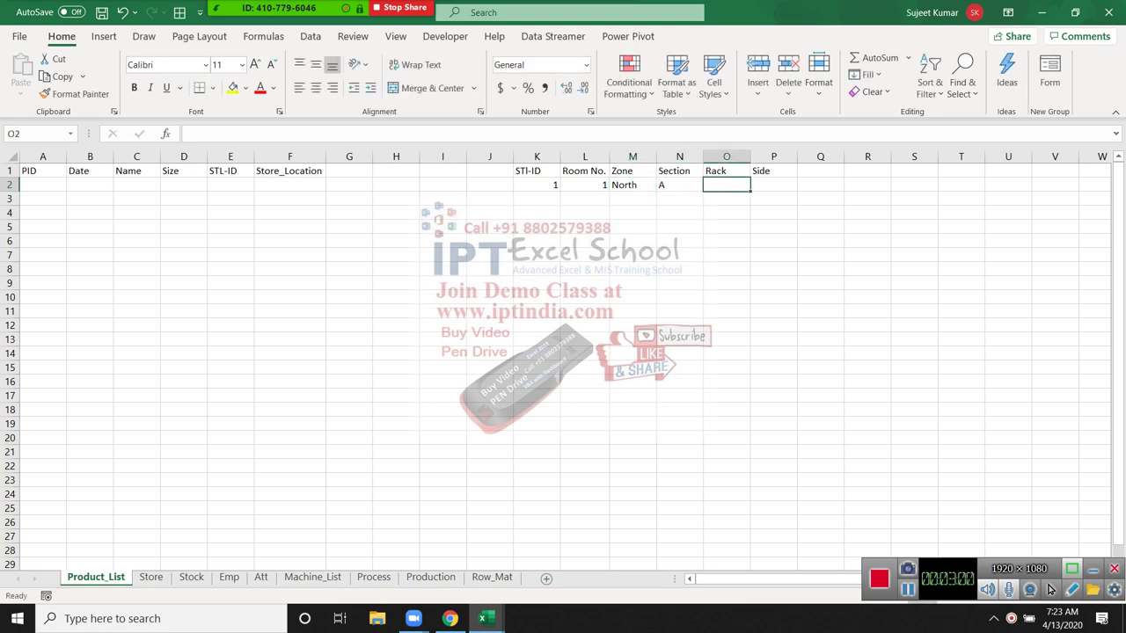
{"action": "type", "text": "1"}
{"action": "key", "text": "Tab"}
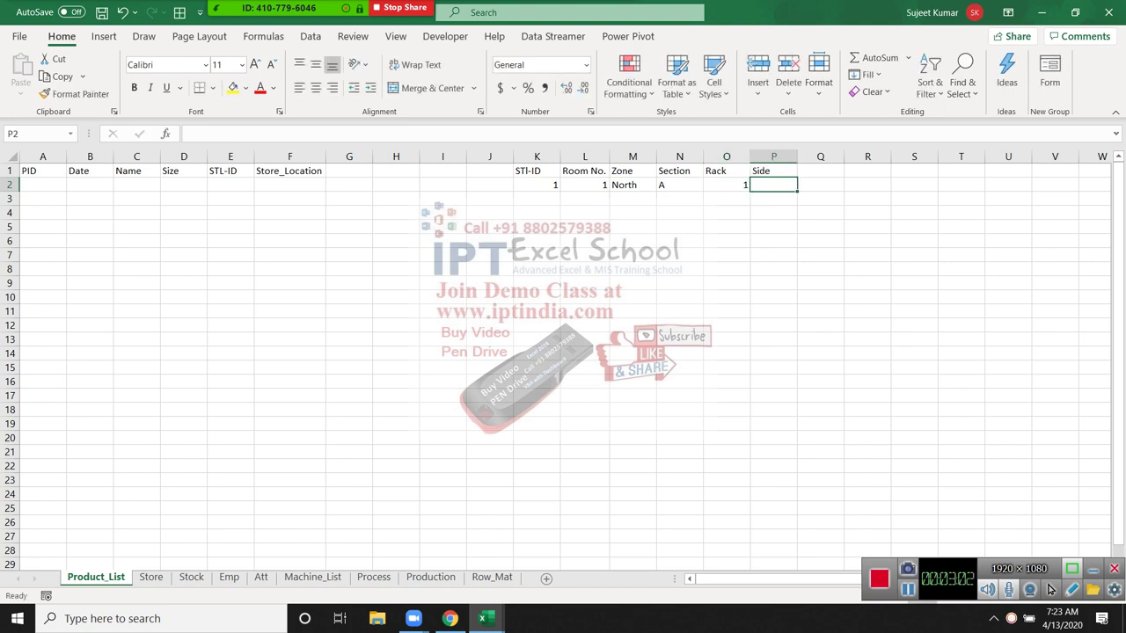
{"action": "type", "text": "Ud"}
{"action": "key", "text": "Return"}
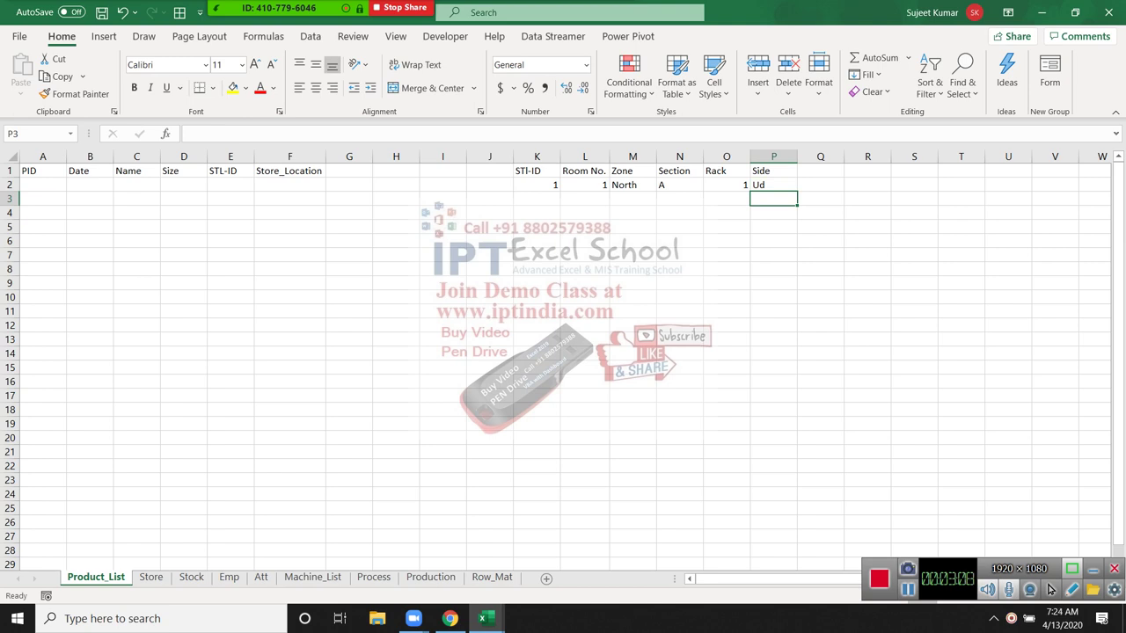
- Replace the Side value Ud in P2 with L
{"action": "key", "text": "Up"}
{"action": "key", "text": "shift+Left"}
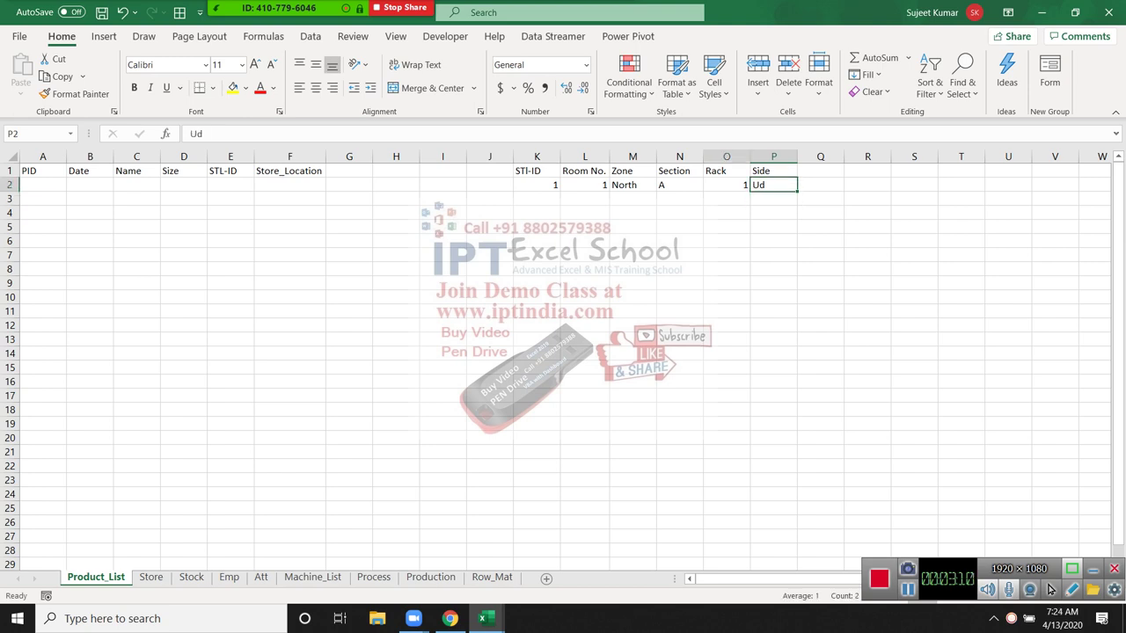
{"action": "key", "text": "shift+Left"}
{"action": "key", "text": "shift+Left"}
{"action": "key", "text": "shift+Left"}
{"action": "key", "text": "shift+Left"}
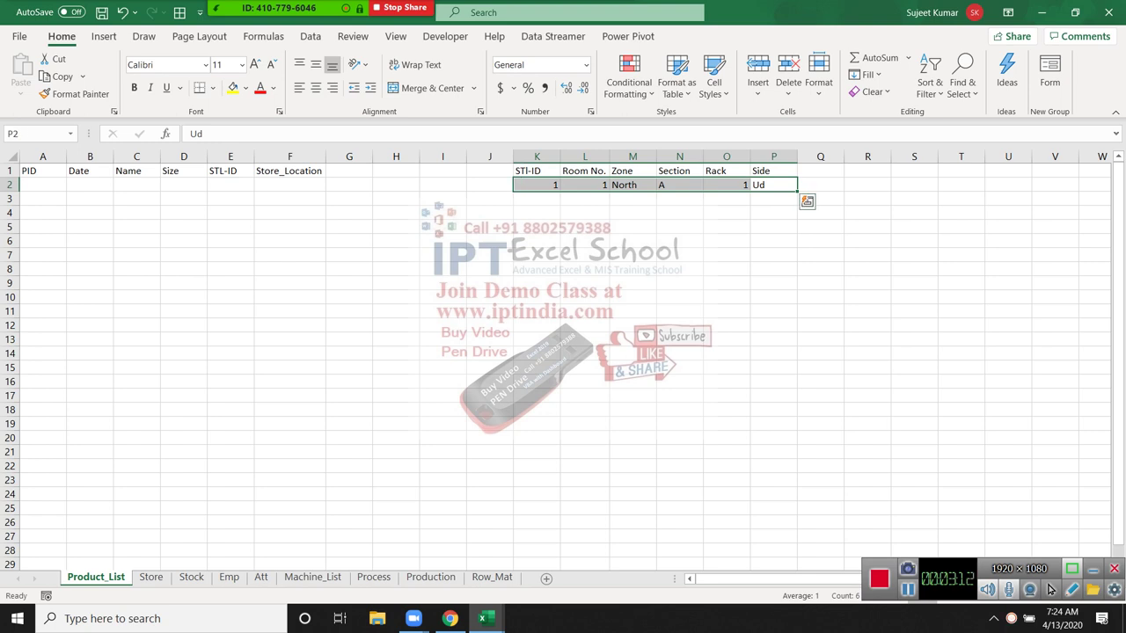
{"action": "key", "text": "Right"}
{"action": "key", "text": "Right"}
{"action": "key", "text": "Left"}
{"action": "key", "text": "Left"}
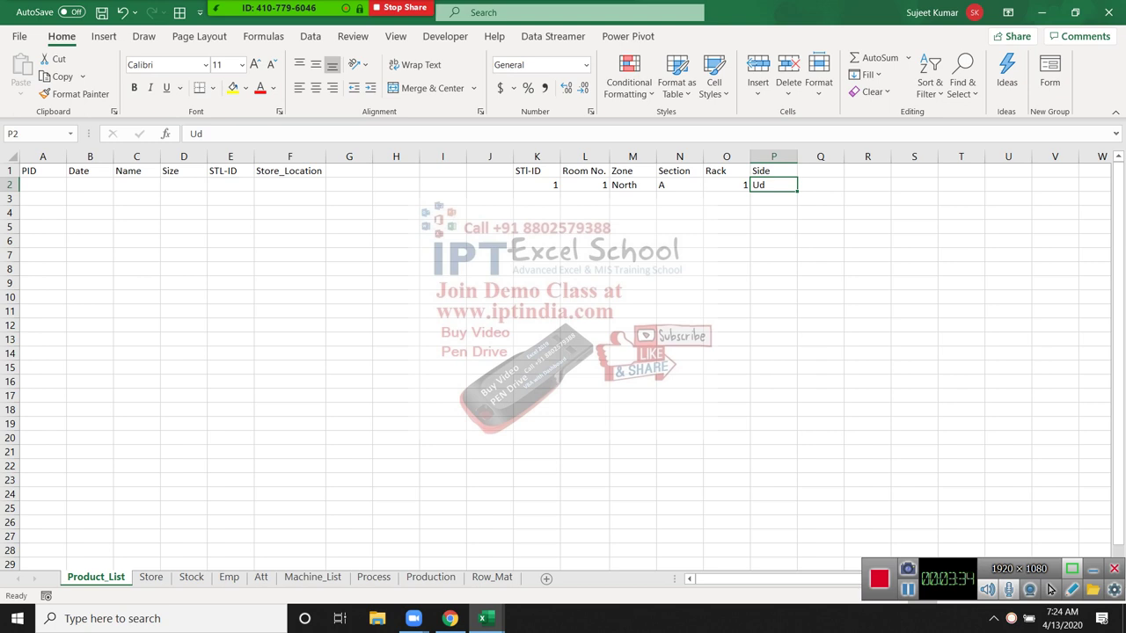
{"action": "key", "text": "Down"}
{"action": "key", "text": "Up"}
{"action": "type", "text": "L"}
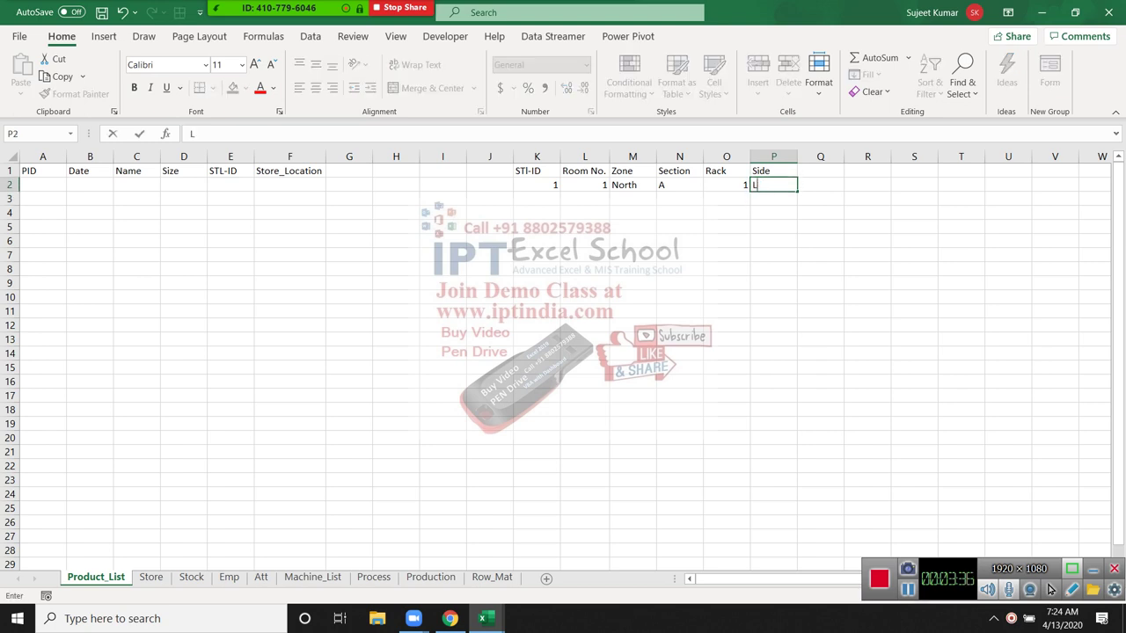
{"action": "key", "text": "Return"}
{"action": "key", "text": "Up"}
{"action": "key", "text": "Up"}
- Add a Location header in Q1
{"action": "key", "text": "Right"}
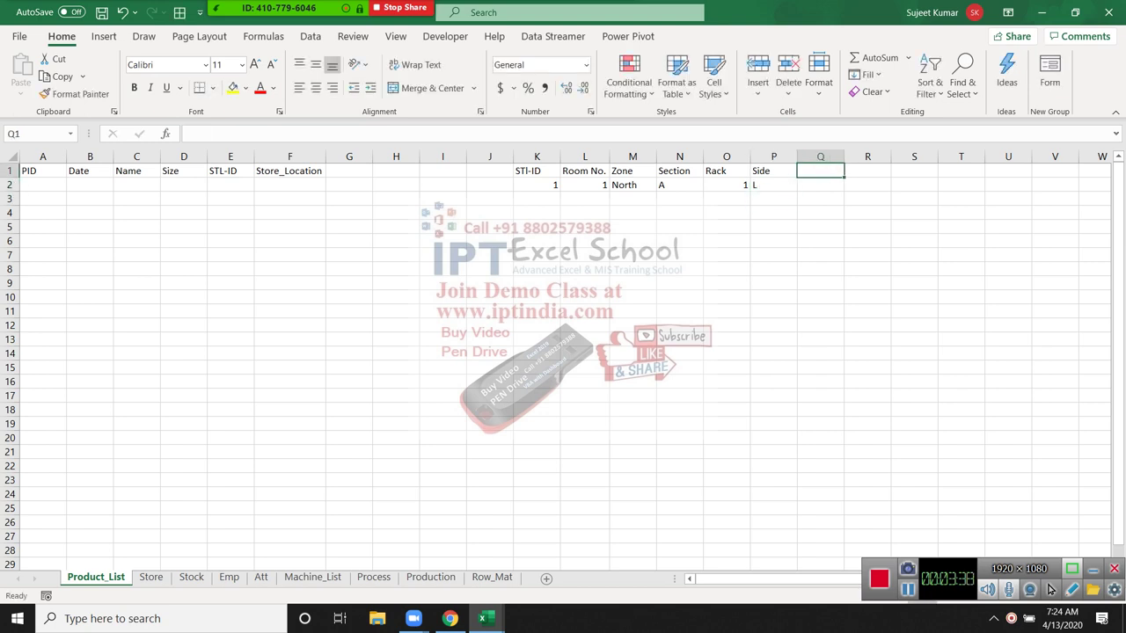
{"action": "type", "text": "Locat"}
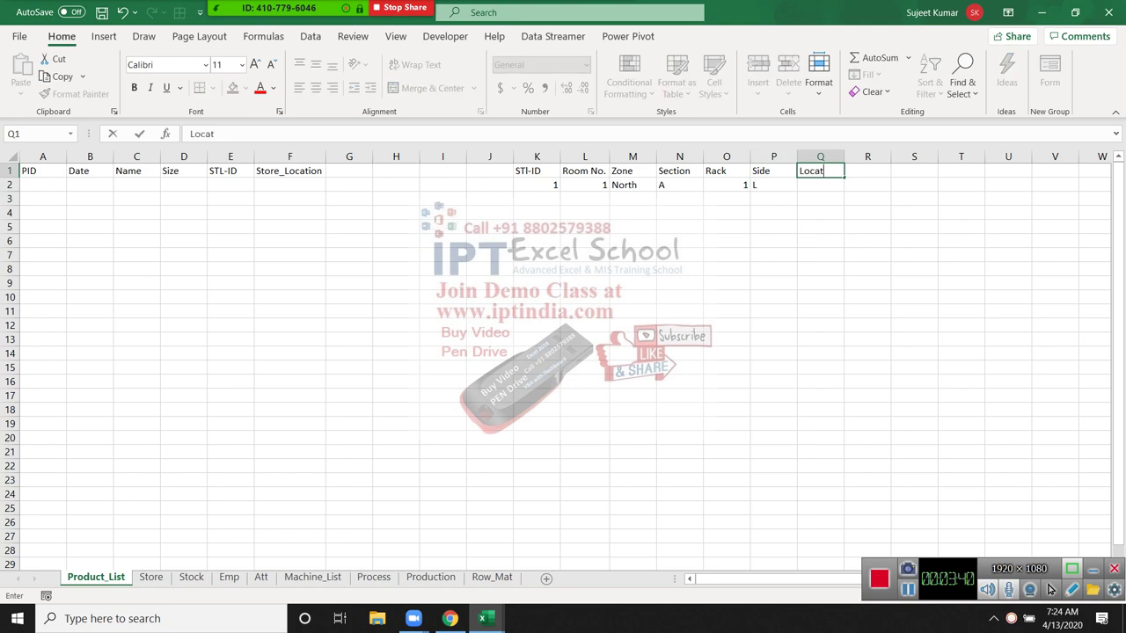
{"action": "type", "text": "ion"}
{"action": "key", "text": "Return"}
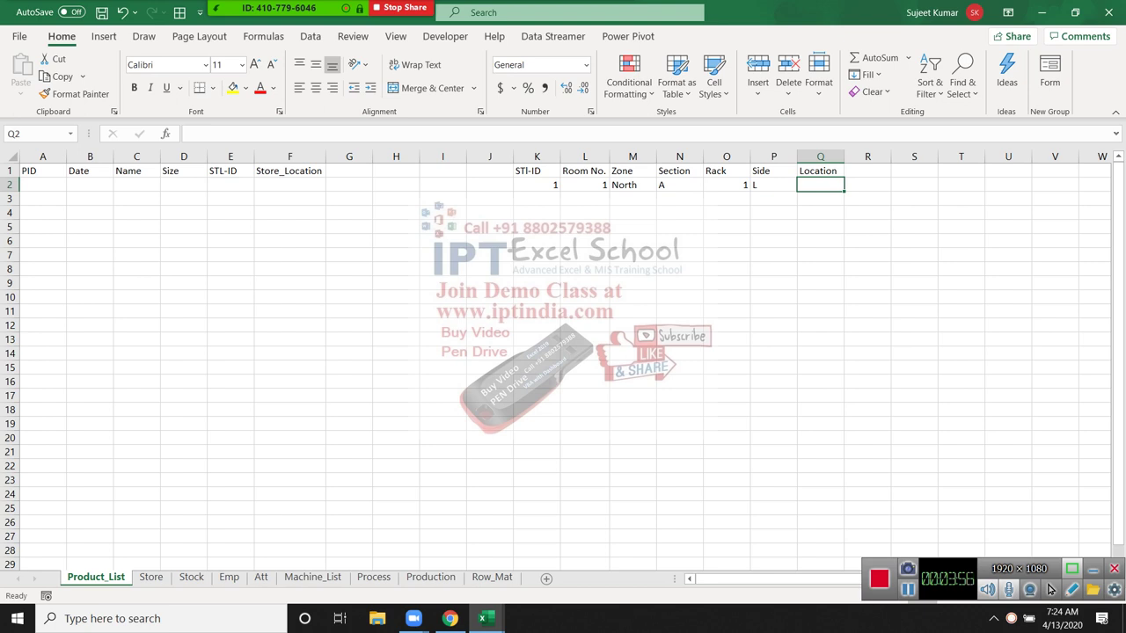
- Enter =K2&"-"&L2&"-"&M2&"-"&N2&"-"&O2&"-"&P2 in Q2, giving 1-1-North-A-1-L
{"action": "type", "text": "="}
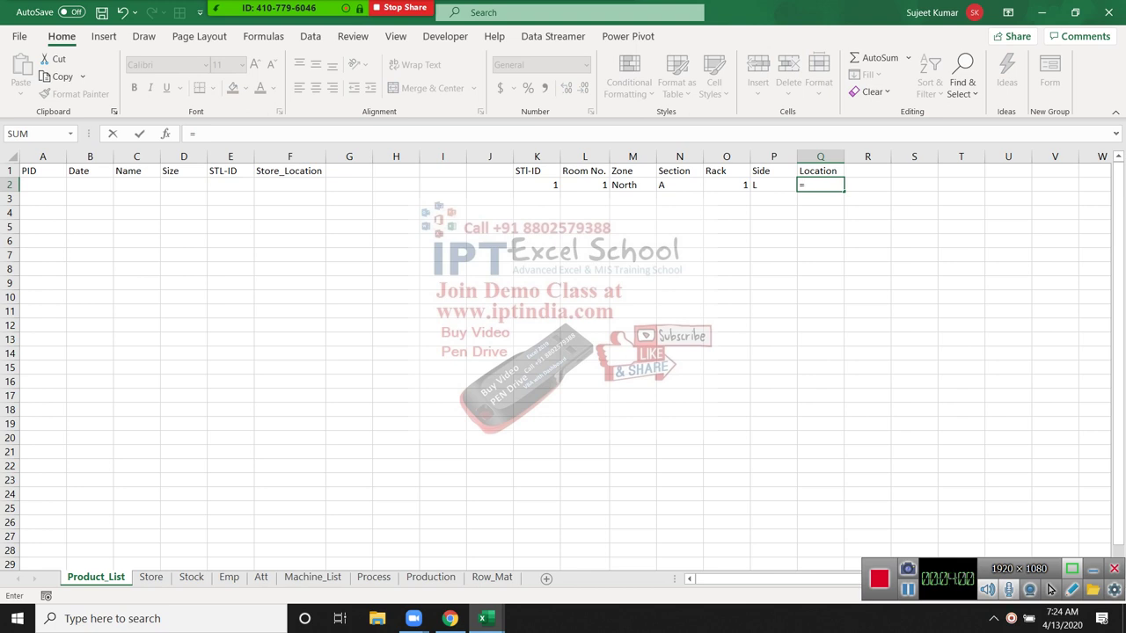
{"action": "key", "text": "Left"}
{"action": "key", "text": "Left"}
{"action": "key", "text": "Left"}
{"action": "key", "text": "Left"}
{"action": "key", "text": "Left"}
{"action": "key", "text": "Left"}
{"action": "type", "text": "&"}
{"action": "type", "text": "\"-\""}
{"action": "type", "text": "&"}
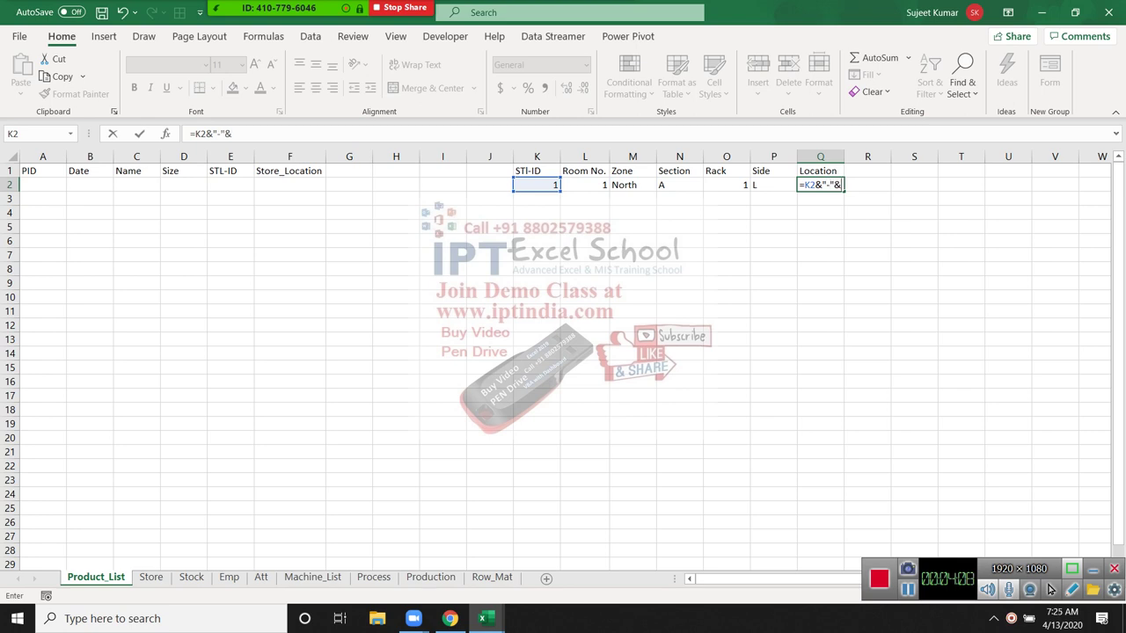
{"action": "key", "text": "Left"}
{"action": "key", "text": "Left"}
{"action": "key", "text": "Left"}
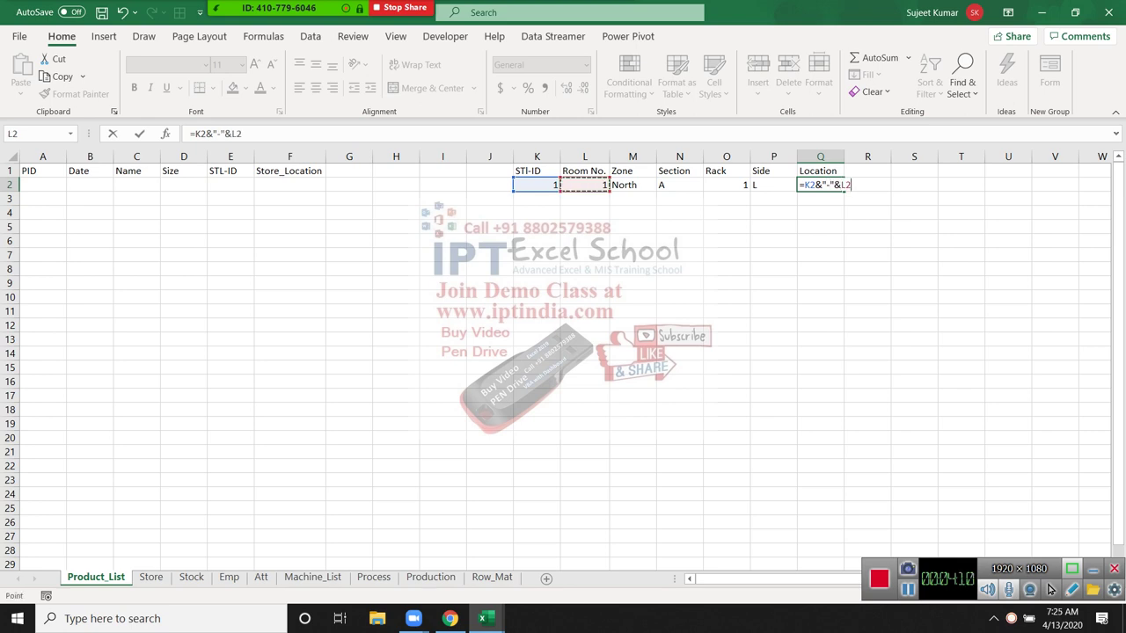
{"action": "type", "text": "&"}
{"action": "type", "text": "\"-\""}
{"action": "type", "text": "&"}
{"action": "key", "text": "Left"}
{"action": "key", "text": "Left"}
{"action": "key", "text": "Left"}
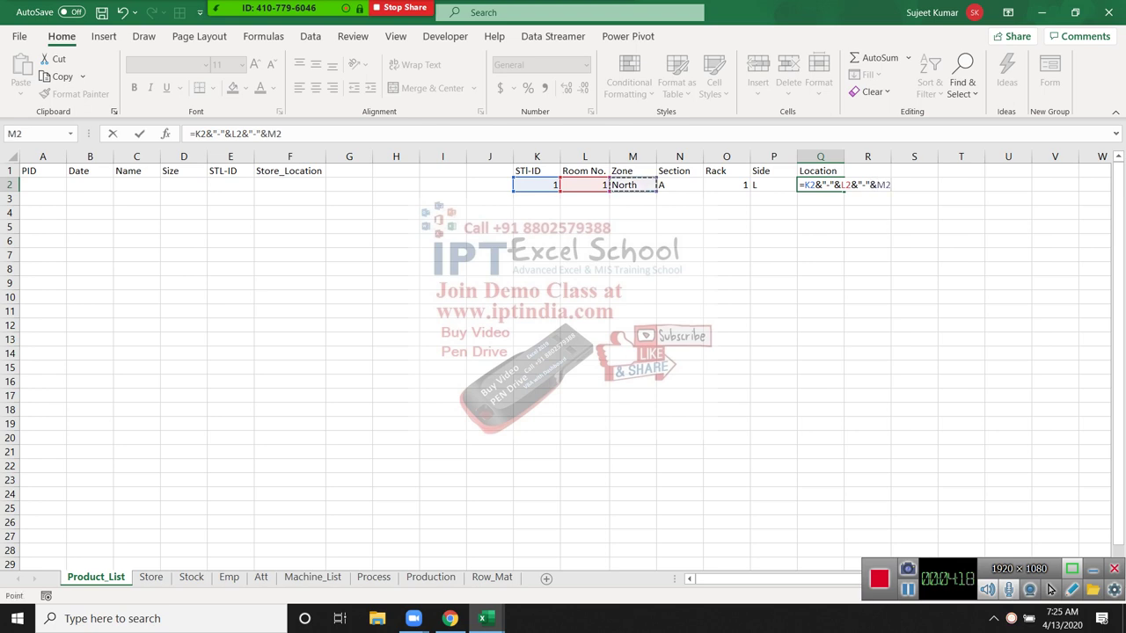
{"action": "type", "text": "&"}
{"action": "type", "text": "\"-\"&"}
{"action": "key", "text": "Left"}
{"action": "key", "text": "Left"}
{"action": "key", "text": "Left"}
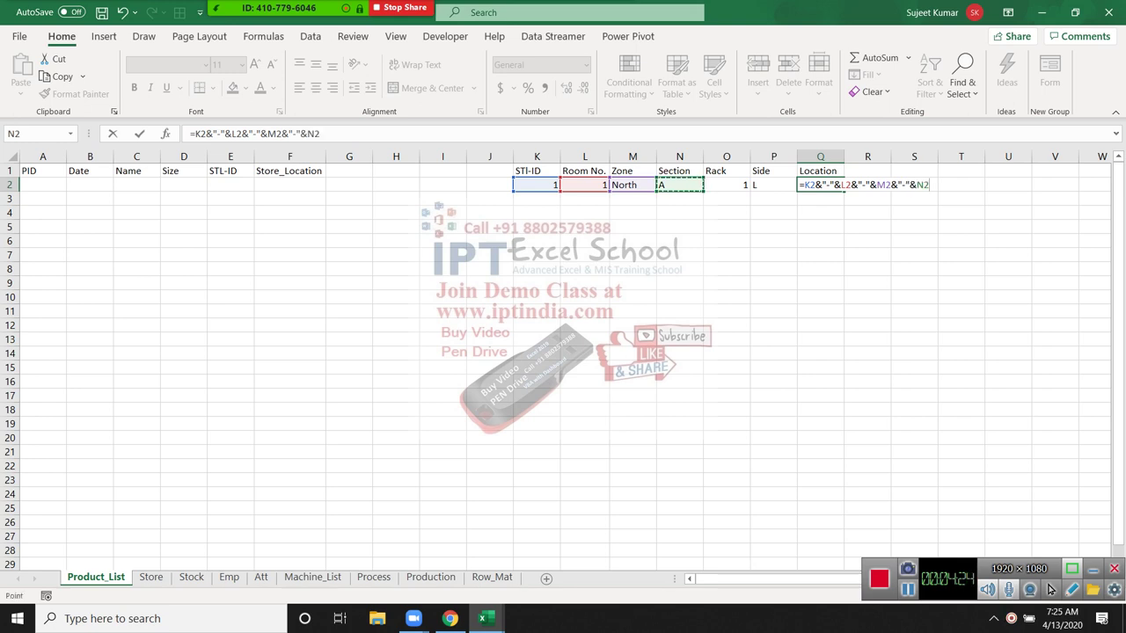
{"action": "type", "text": "&\""}
{"action": "type", "text": "-\"&"}
{"action": "key", "text": "Left"}
{"action": "key", "text": "Left"}
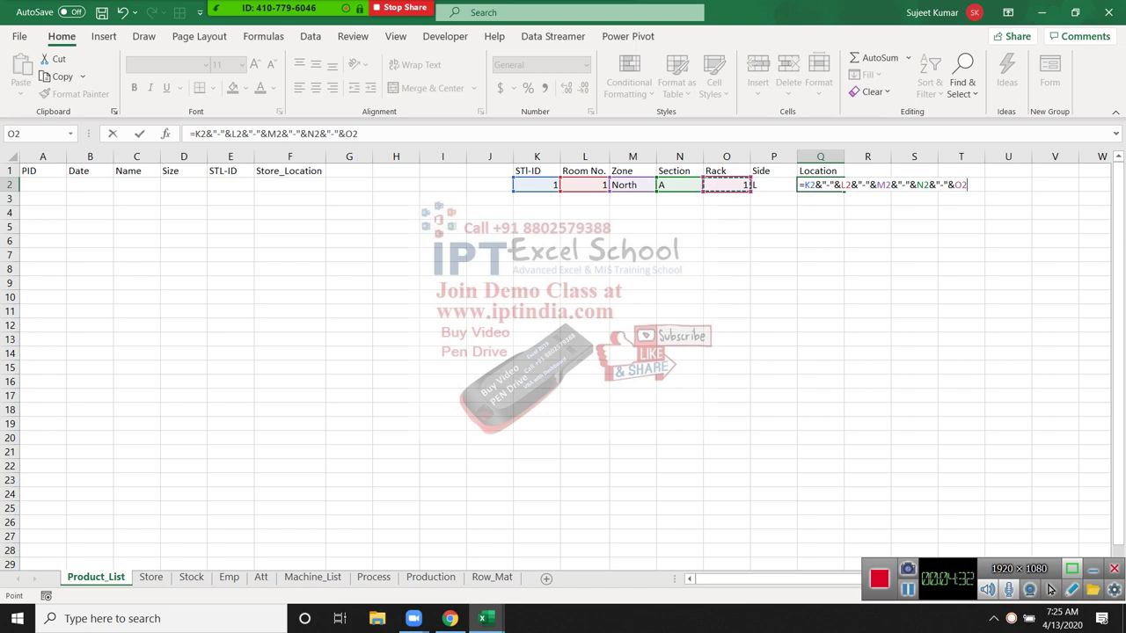
{"action": "type", "text": "&\""}
{"action": "type", "text": "-\""}
{"action": "type", "text": "&"}
{"action": "left_click", "coordinate": [773, 185]}
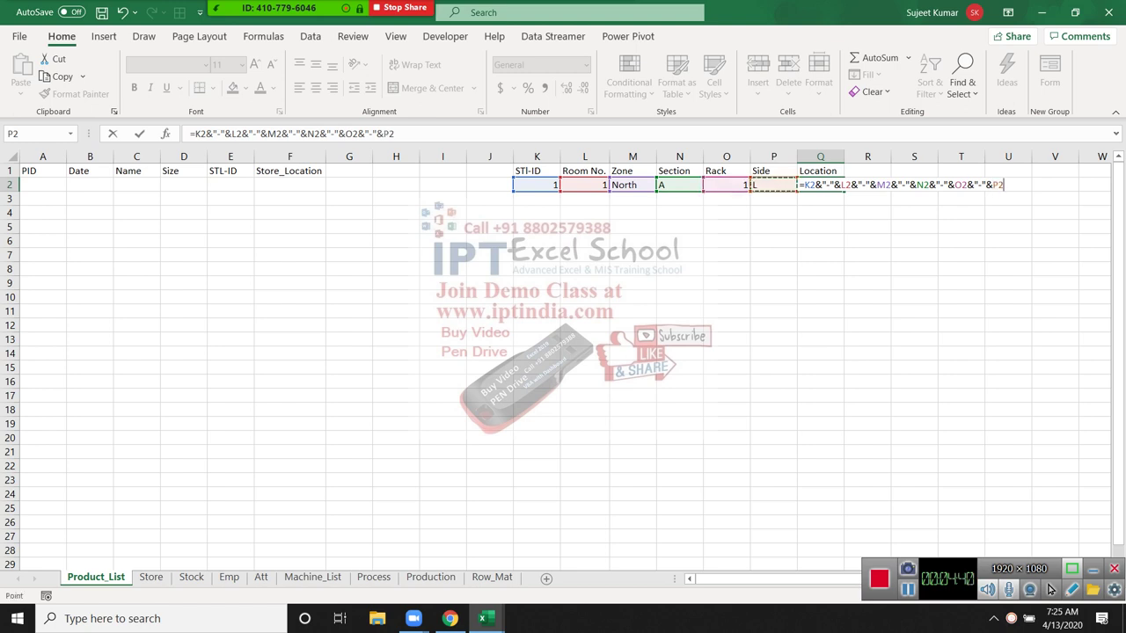
{"action": "key", "text": "Return"}
{"action": "key", "text": "Down"}
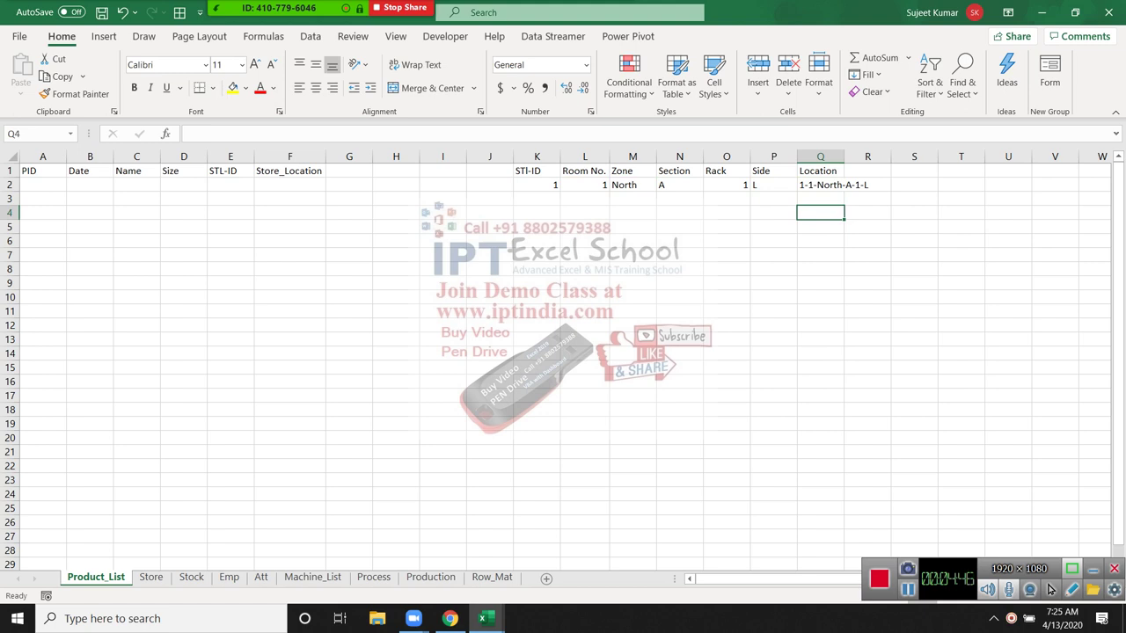
{"action": "key", "text": "Up"}
- Enter the STL-ID value 1 in E2
{"action": "key", "text": "Left"}
{"action": "key", "text": "Left"}
{"action": "key", "text": "Left"}
{"action": "key", "text": "Left"}
{"action": "key", "text": "Left"}
{"action": "key", "text": "Left"}
{"action": "key", "text": "Left"}
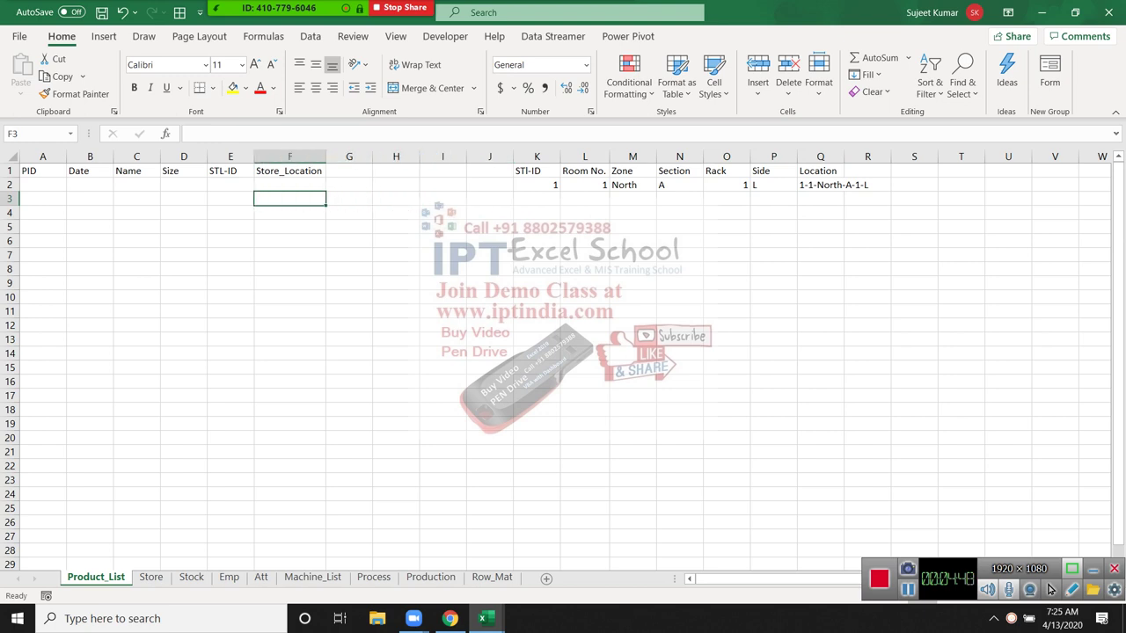
{"action": "key", "text": "Left"}
{"action": "key", "text": "Up"}
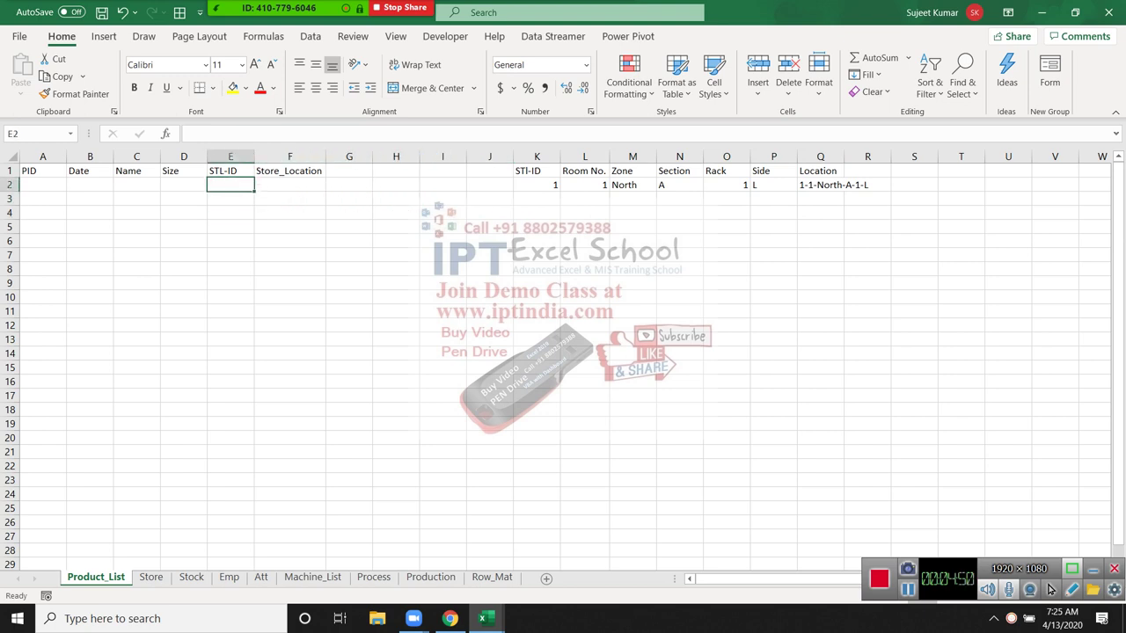
{"action": "type", "text": "1"}
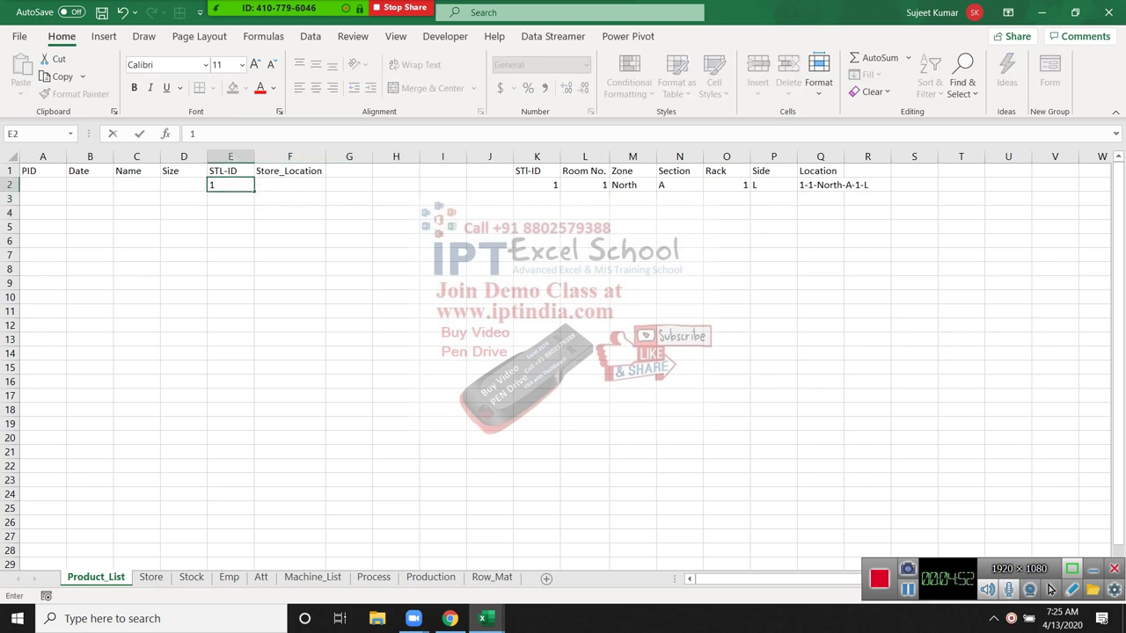
{"action": "key", "text": "Return"}
- Start a VLOOKUP on E2 in F2, cancel it, and close the meeting participants list
{"action": "key", "text": "Up"}
{"action": "key", "text": "Right"}
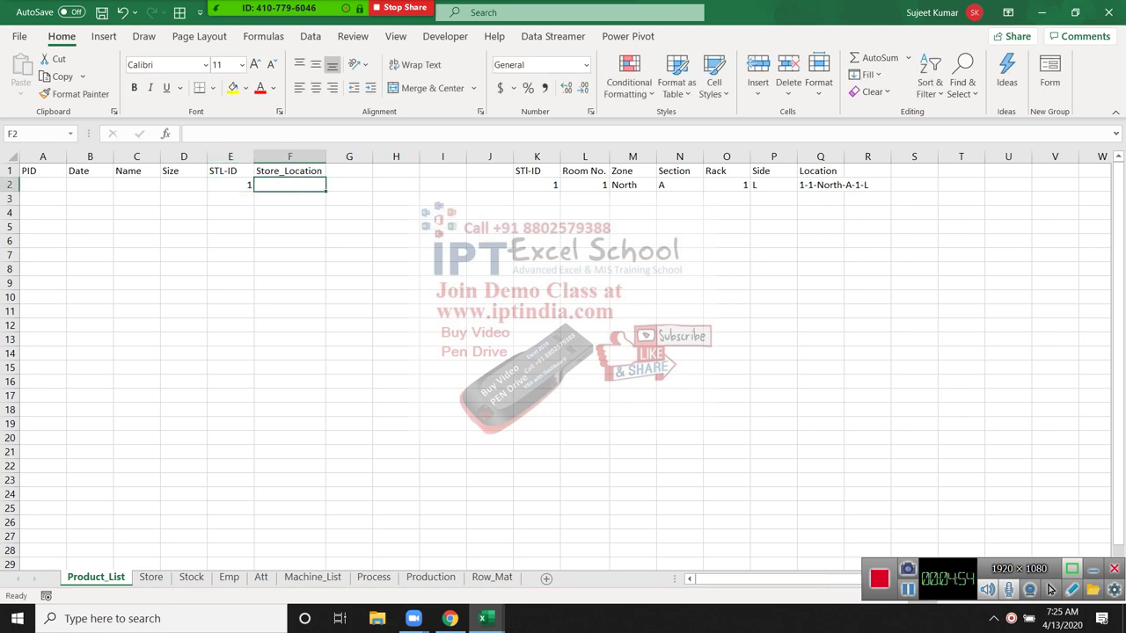
{"action": "type", "text": "="}
{"action": "type", "text": "l"}
{"action": "key", "text": "BackSpace"}
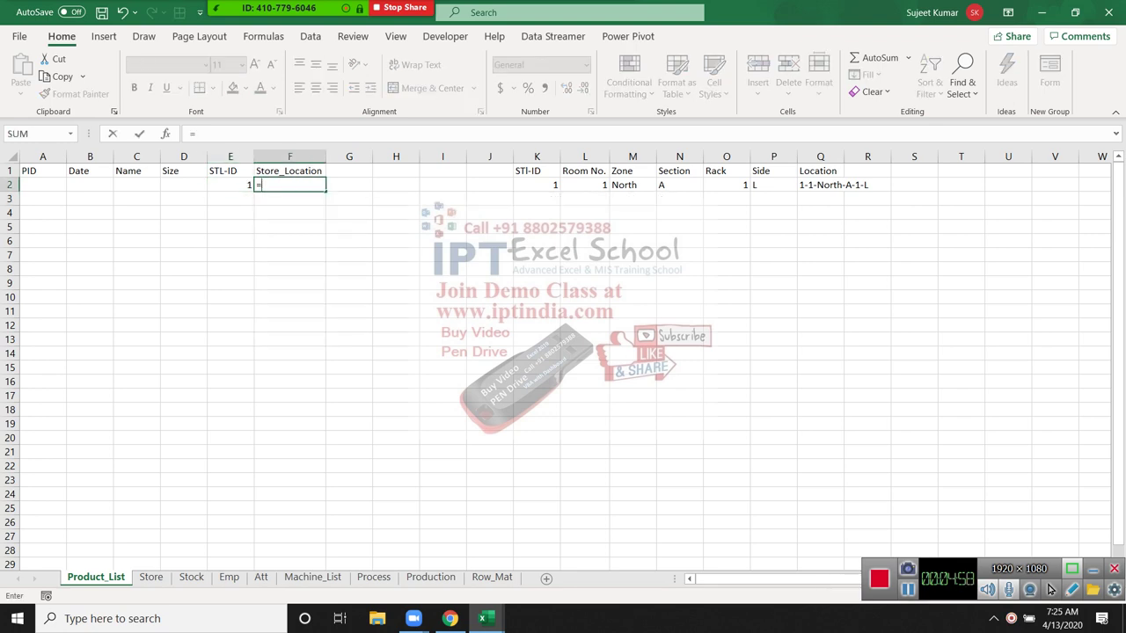
{"action": "type", "text": "vl"}
{"action": "key", "text": "Tab"}
{"action": "key", "text": "Left"}
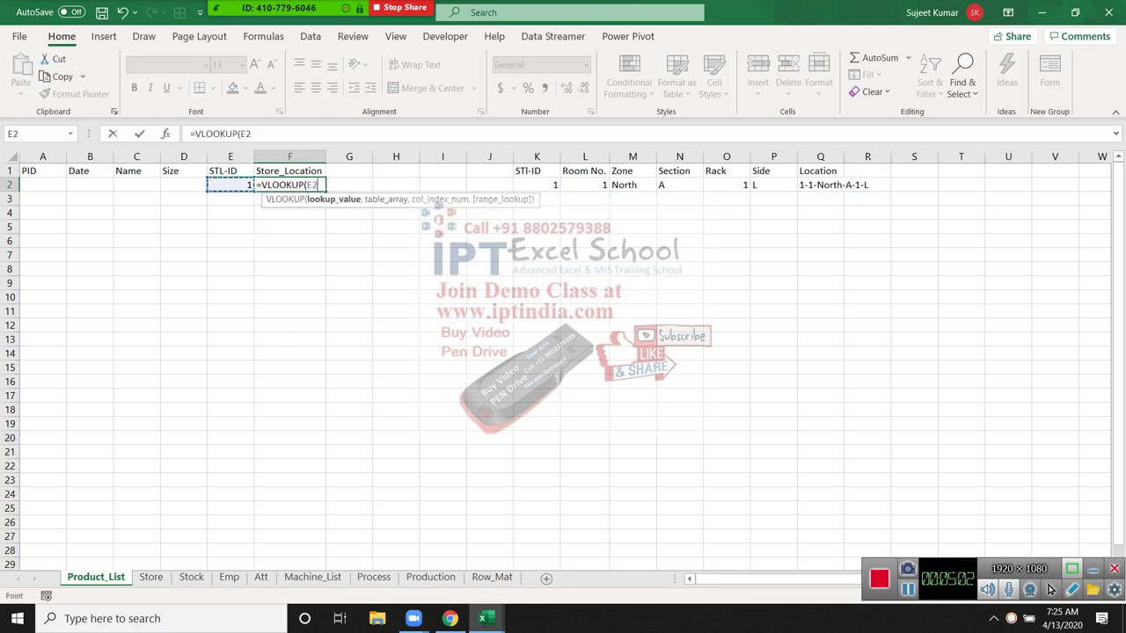
{"action": "key", "text": "Escape"}
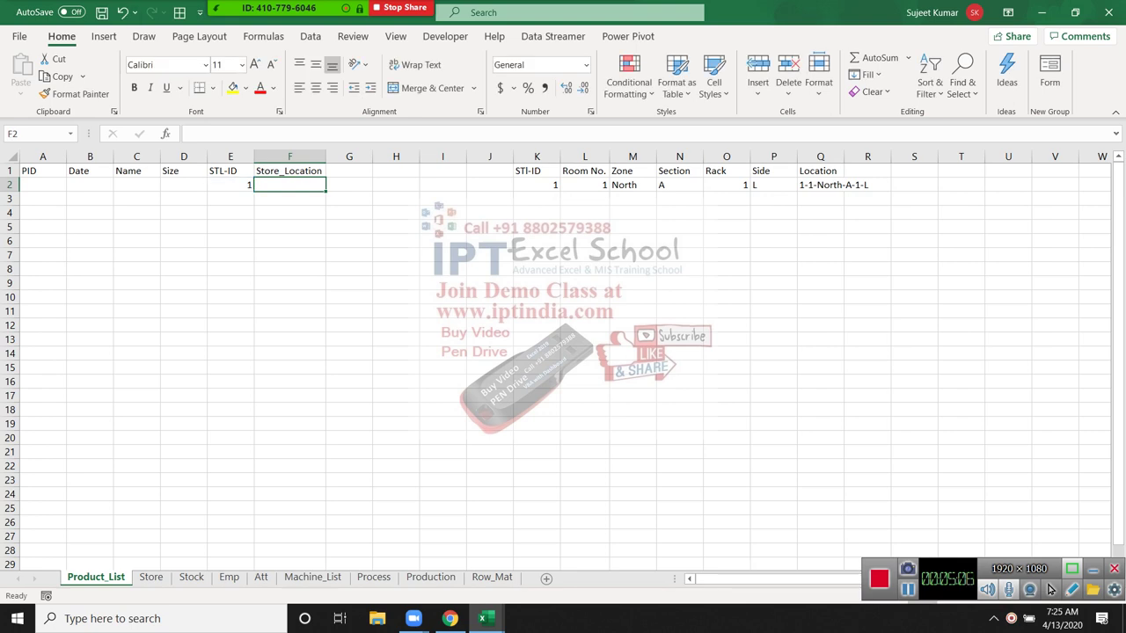
{"action": "left_click", "coordinate": [271, 22]}
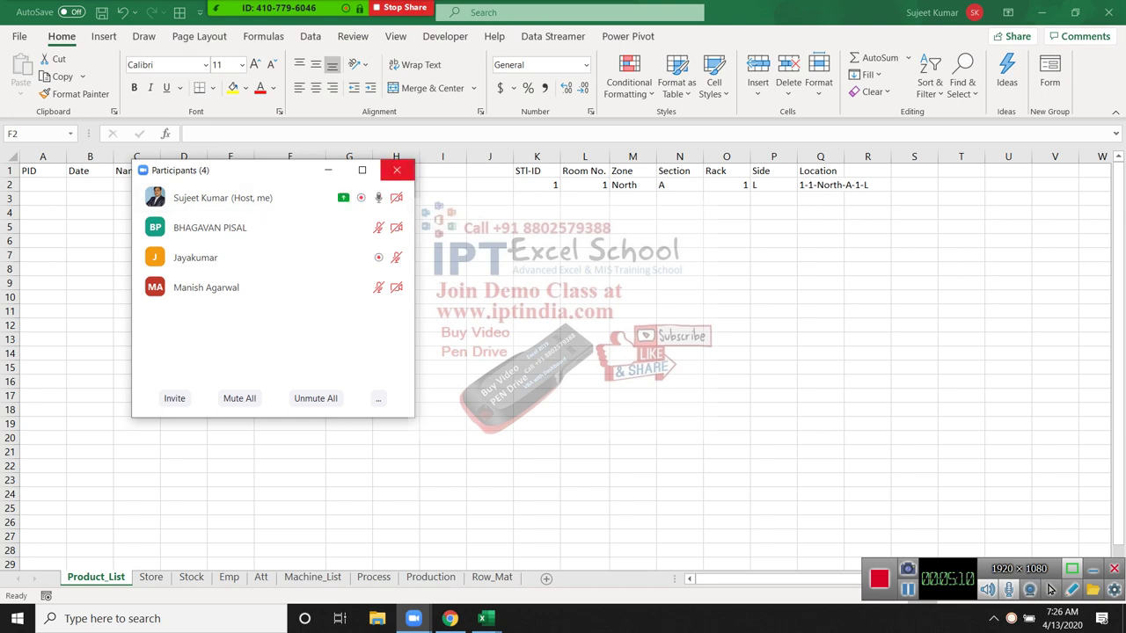
{"action": "left_click", "coordinate": [397, 170]}
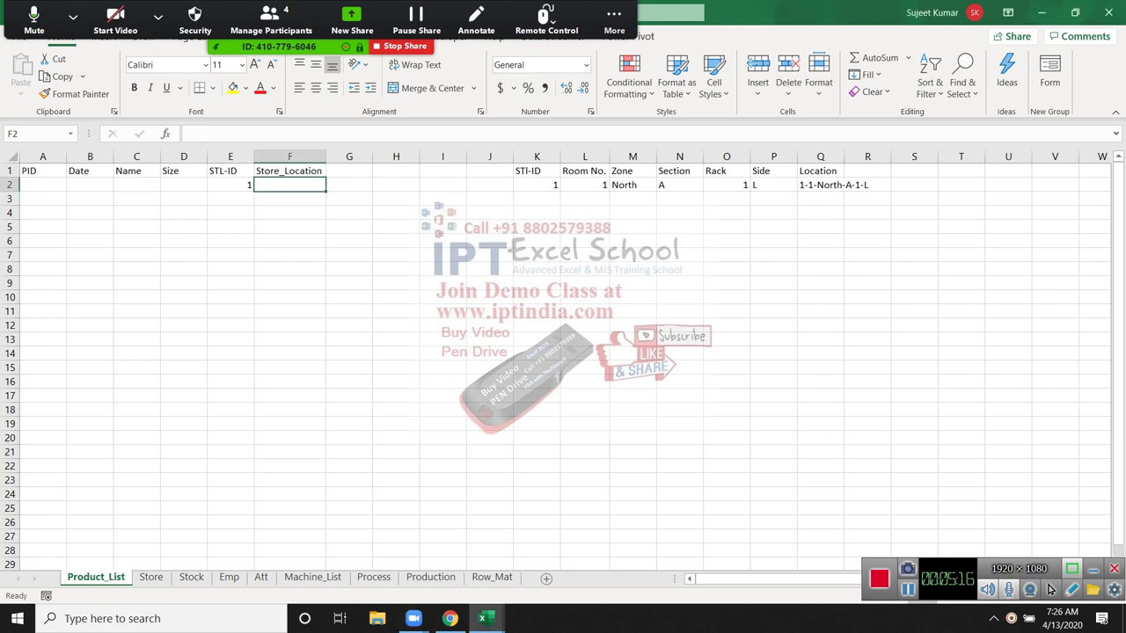
- Enter =VLOOKUP(E2,K:R,8,0) in Store_Location cell F2
{"action": "type", "text": "=vl"}
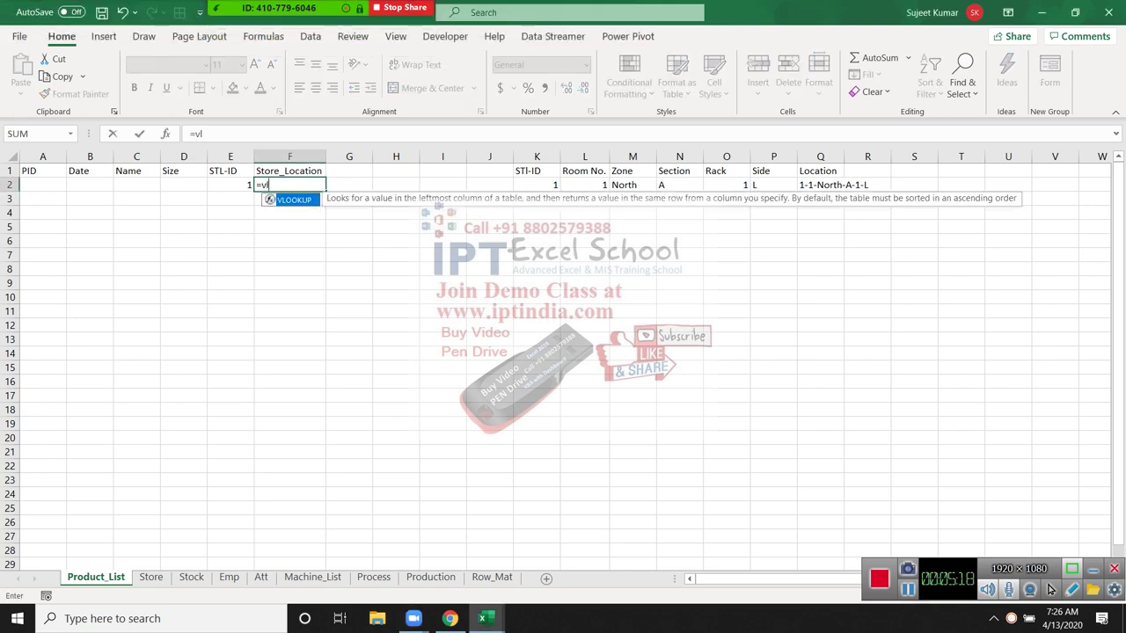
{"action": "key", "text": "Tab"}
{"action": "key", "text": "Left"}
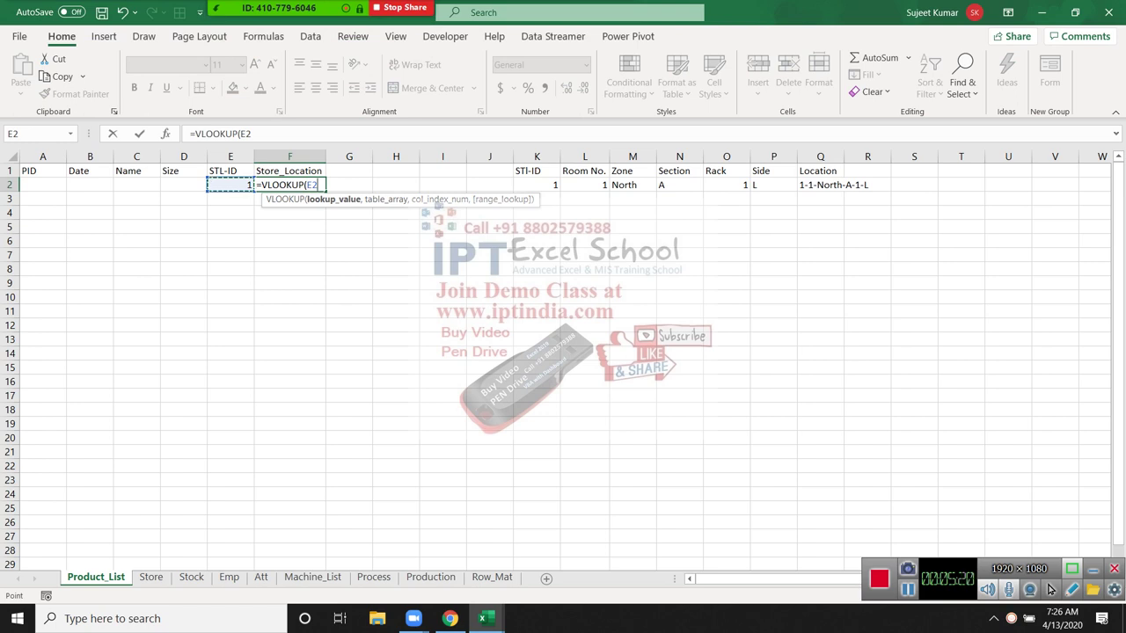
{"action": "type", "text": ","}
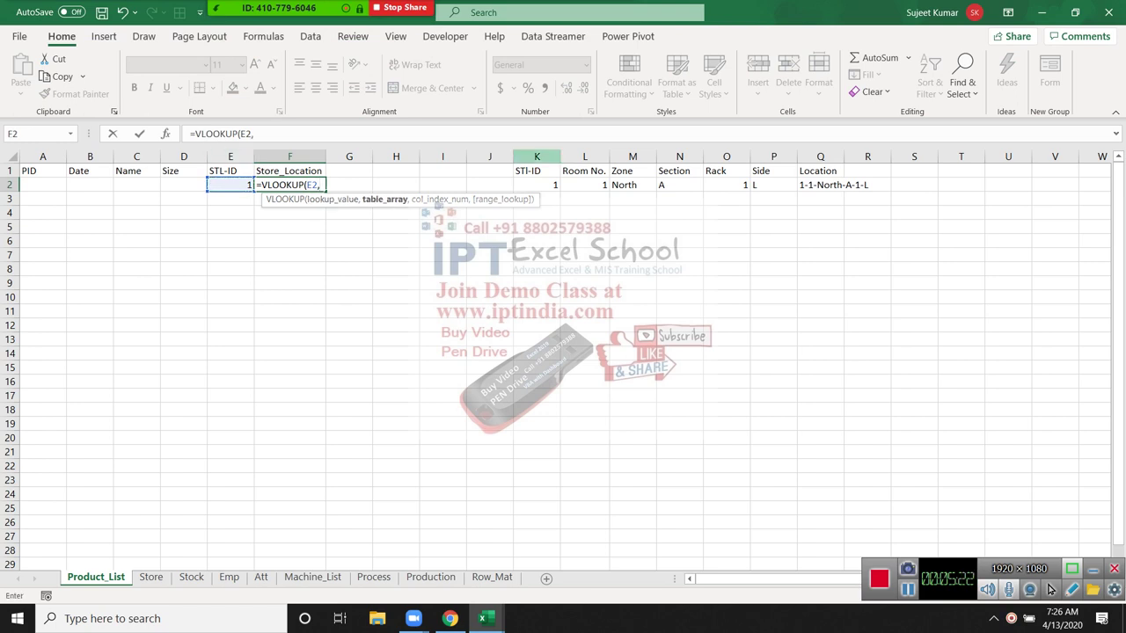
{"action": "left_click_drag", "start_coordinate": [536, 156], "coordinate": [867, 157]}
{"action": "type", "text": ",8"}
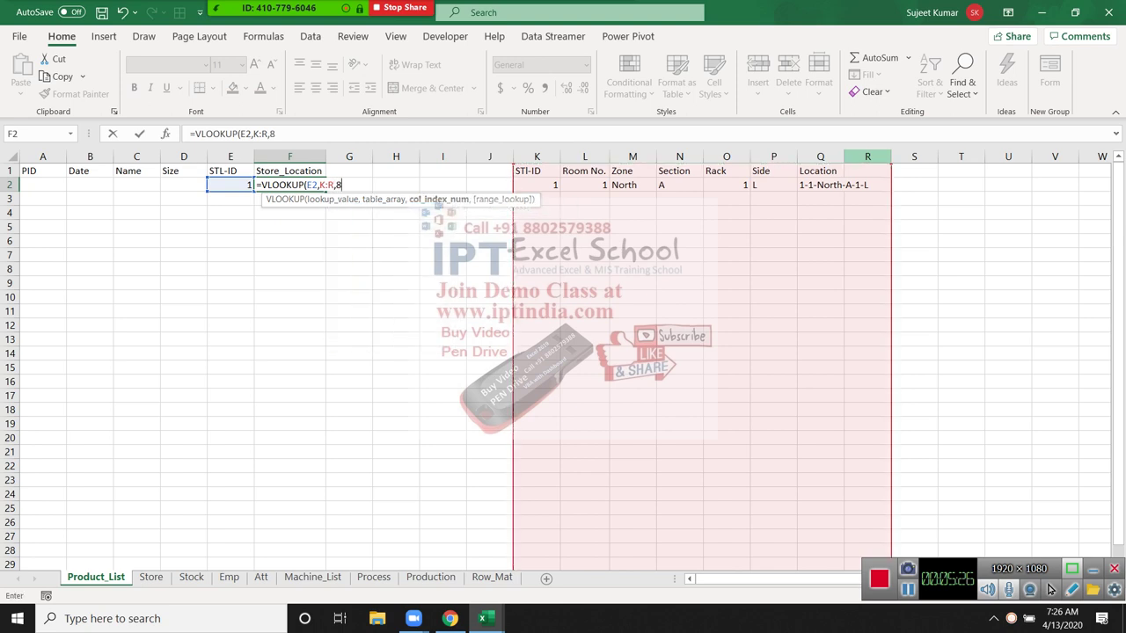
{"action": "type", "text": ",0"}
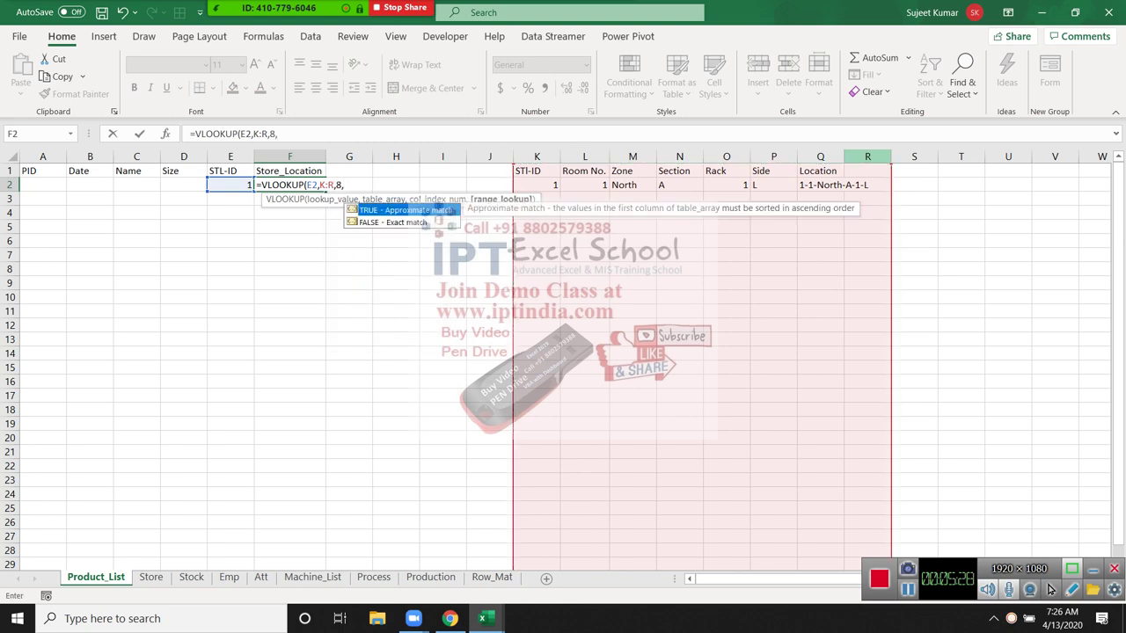
{"action": "key", "text": "Return"}
{"action": "key", "text": "Up"}
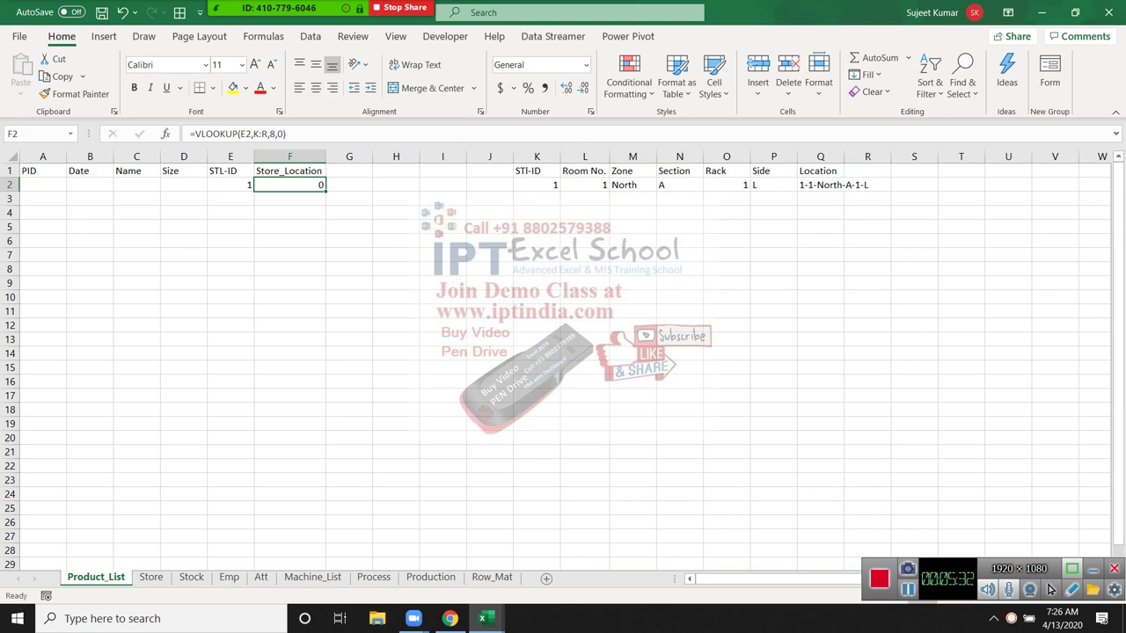
- Correct the lookup's column index from 8 to 7, returning 1-1-North-A-1-L
{"action": "key", "text": "F2"}
{"action": "key", "text": "BackSpace"}
{"action": "type", "text": "7"}
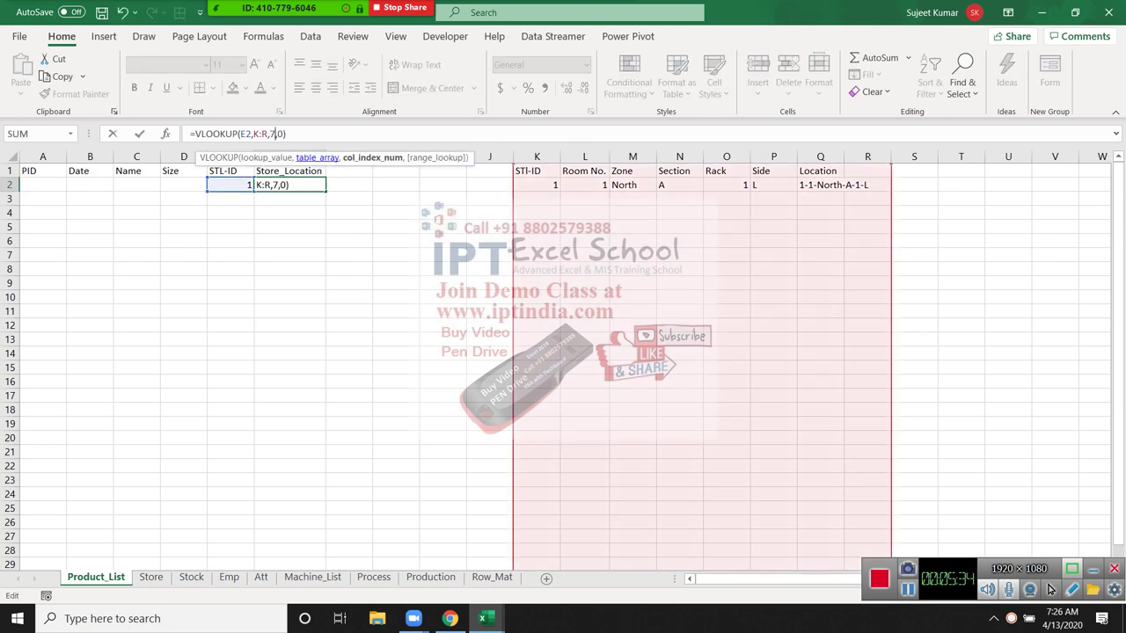
{"action": "key", "text": "Return"}
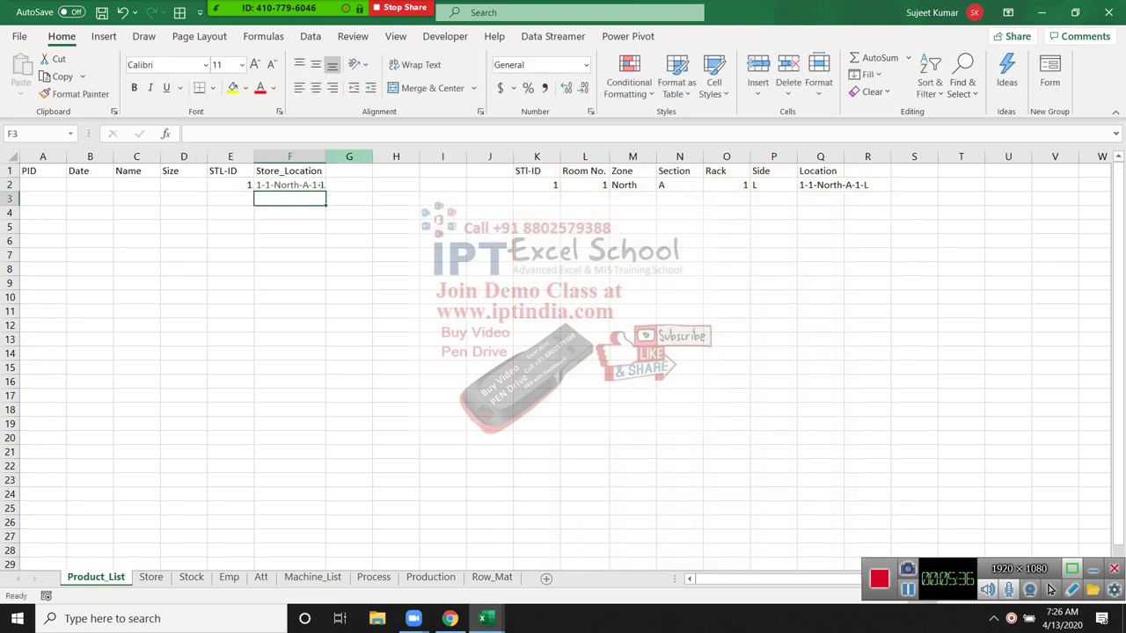
{"action": "key", "text": "Up"}
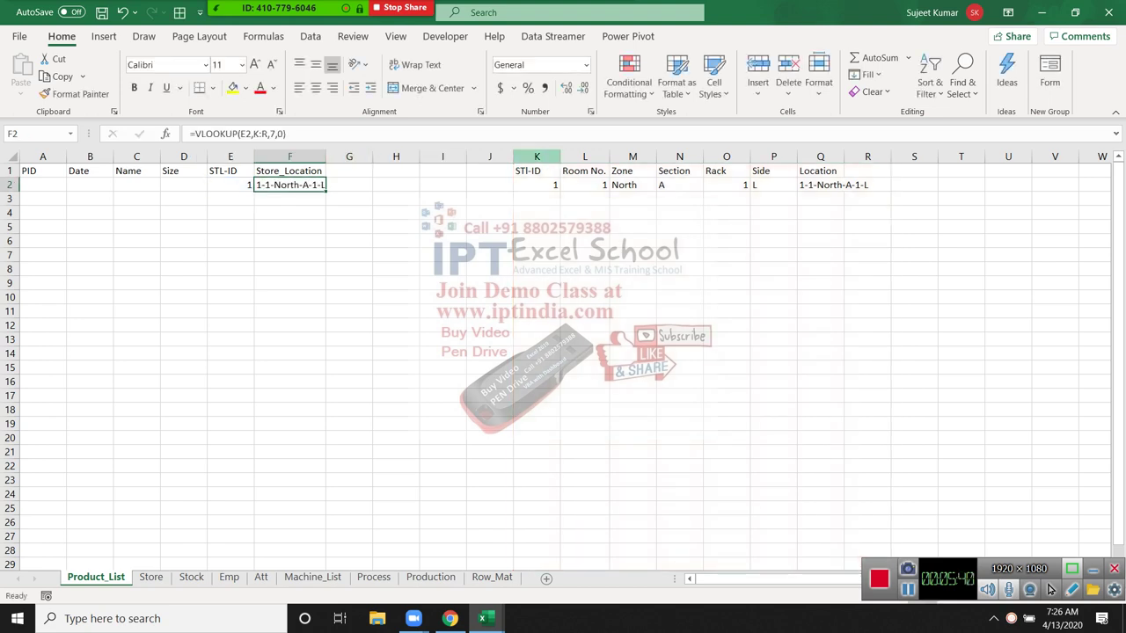
{"action": "left_click", "coordinate": [536, 212]}
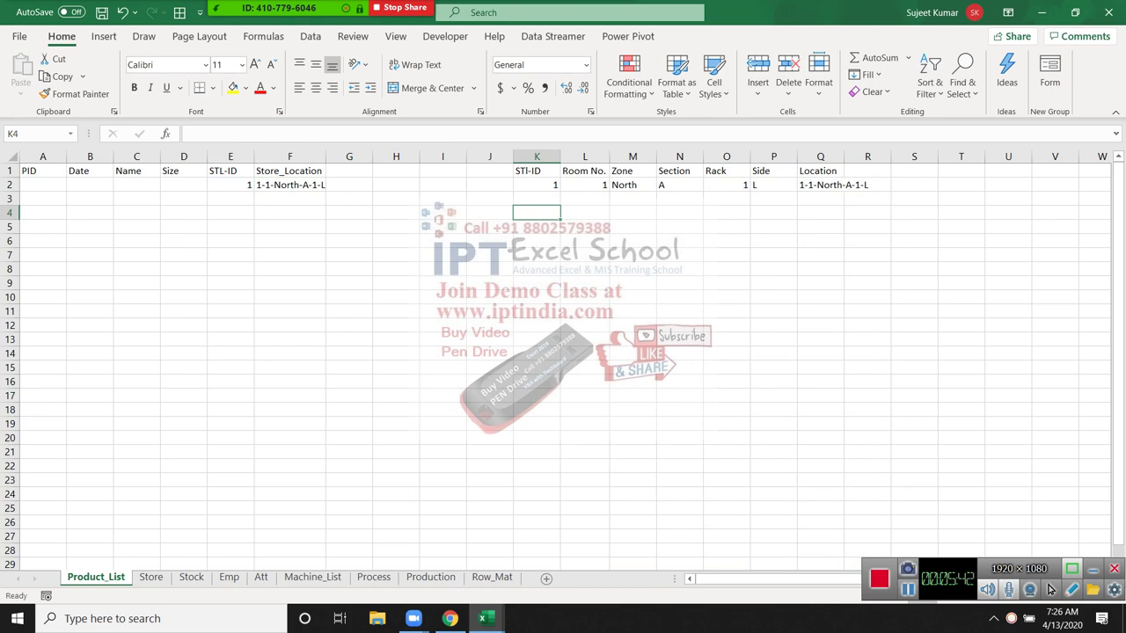
- Hide the lookup columns K:R, then unhide them again
{"action": "left_click_drag", "start_coordinate": [536, 156], "coordinate": [870, 156]}
{"action": "right_click", "coordinate": [859, 155]}
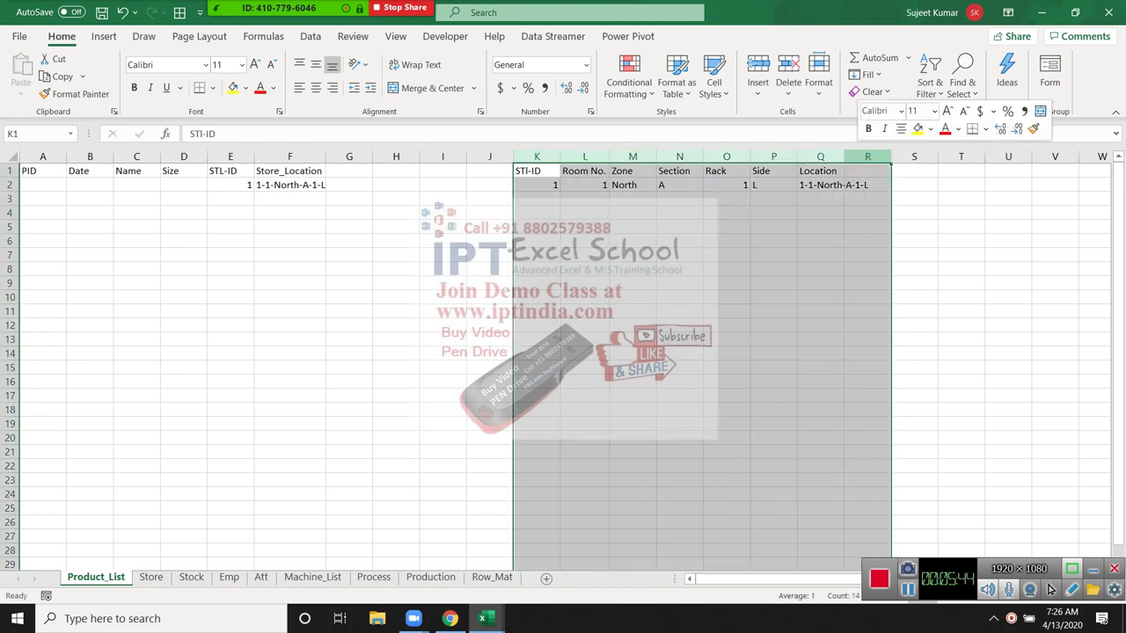
{"action": "left_click", "coordinate": [894, 383]}
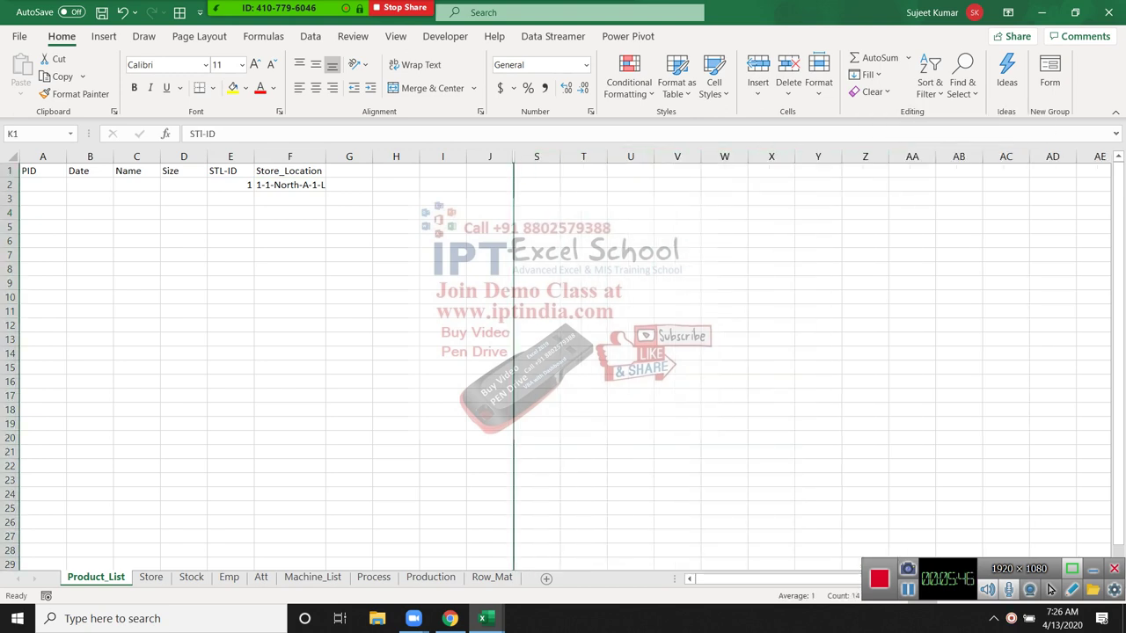
{"action": "left_click", "coordinate": [583, 268]}
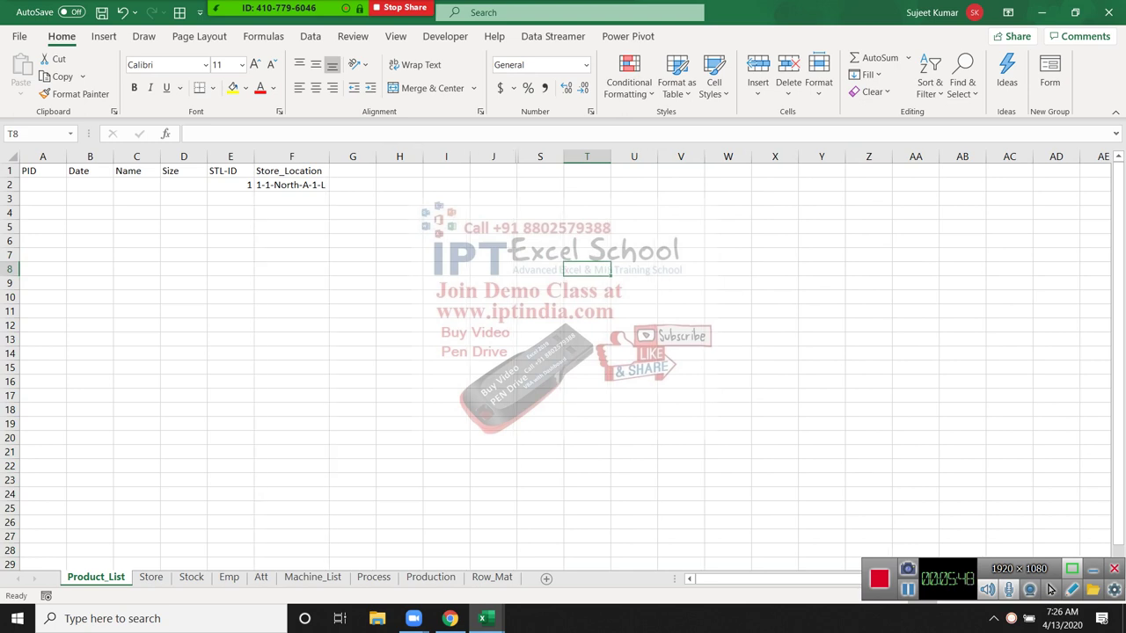
{"action": "left_click_drag", "start_coordinate": [493, 155], "coordinate": [540, 155]}
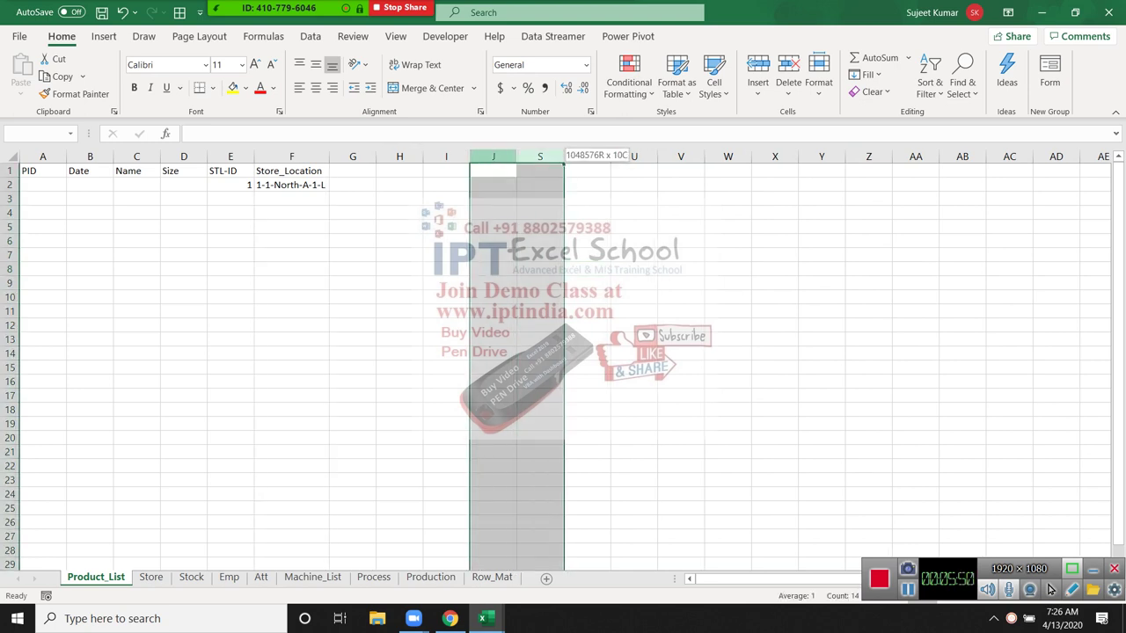
{"action": "right_click", "coordinate": [540, 155]}
{"action": "left_click", "coordinate": [572, 415]}
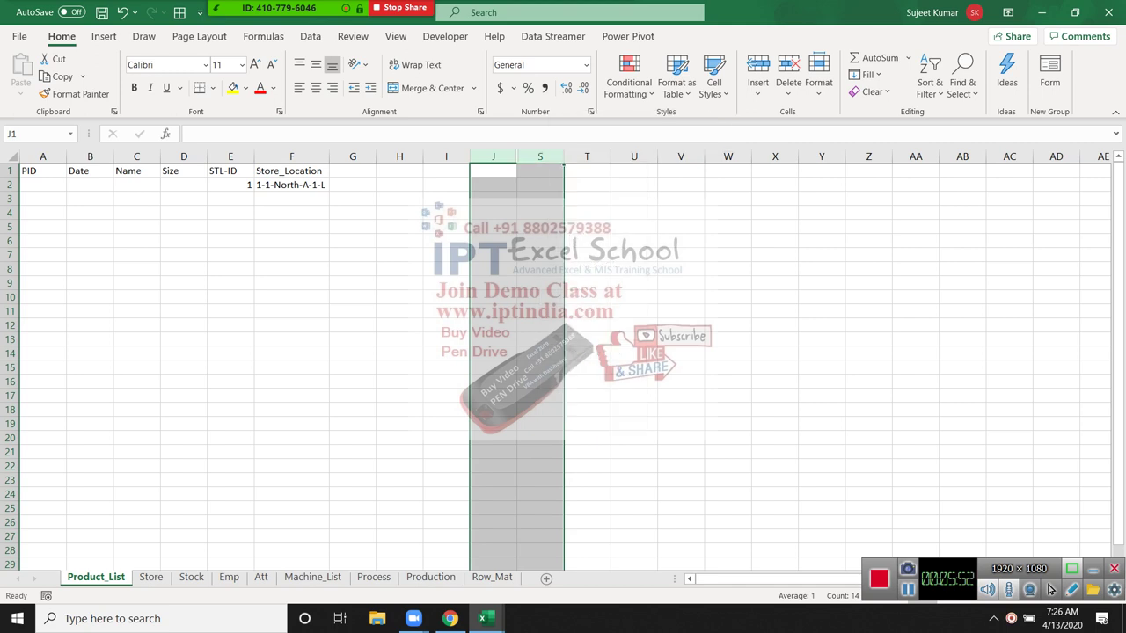
- Fill the Store_Location VLOOKUP from F2 down to F10 and check F3
{"action": "left_click_drag", "start_coordinate": [540, 199], "coordinate": [871, 311]}
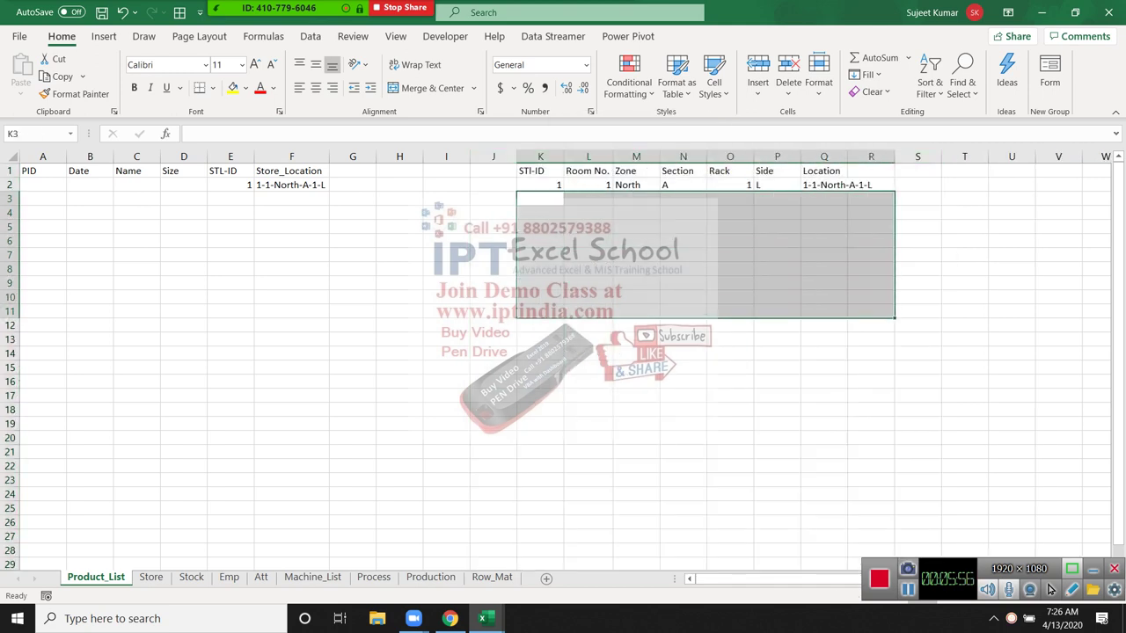
{"action": "left_click", "coordinate": [291, 185]}
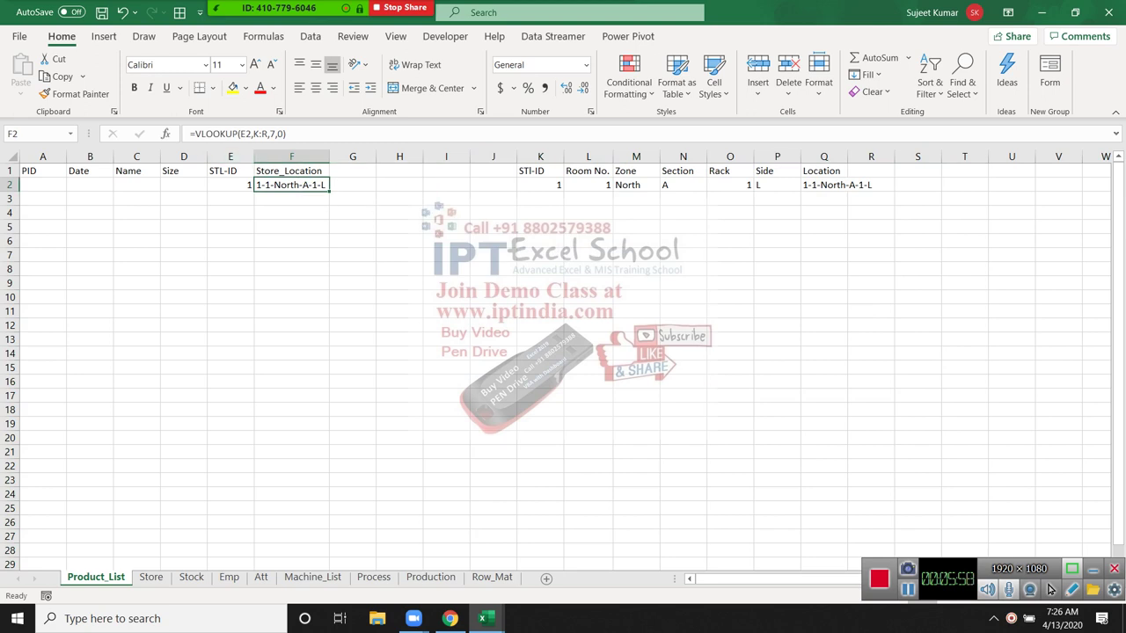
{"action": "left_click_drag", "start_coordinate": [329, 192], "coordinate": [329, 304]}
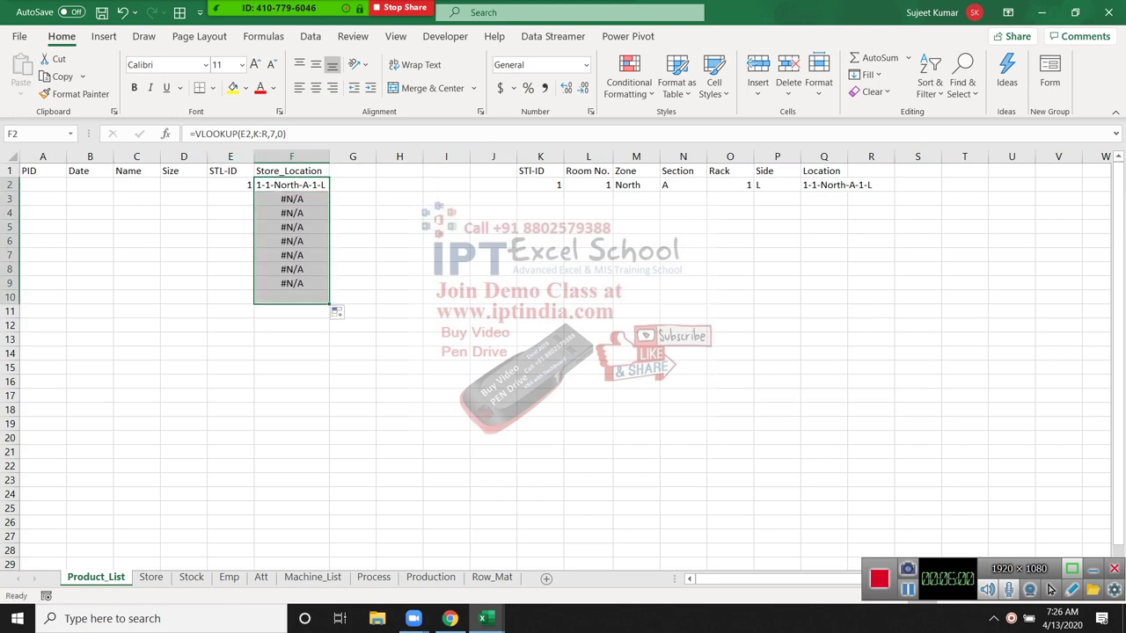
{"action": "left_click", "coordinate": [230, 198]}
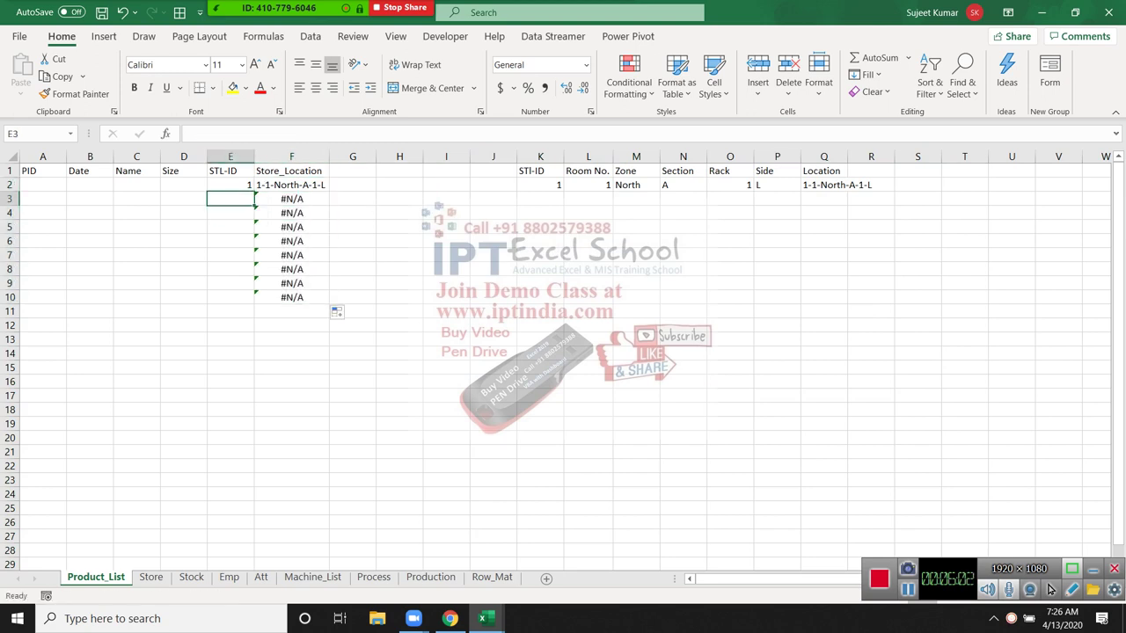
{"action": "left_click", "coordinate": [291, 199]}
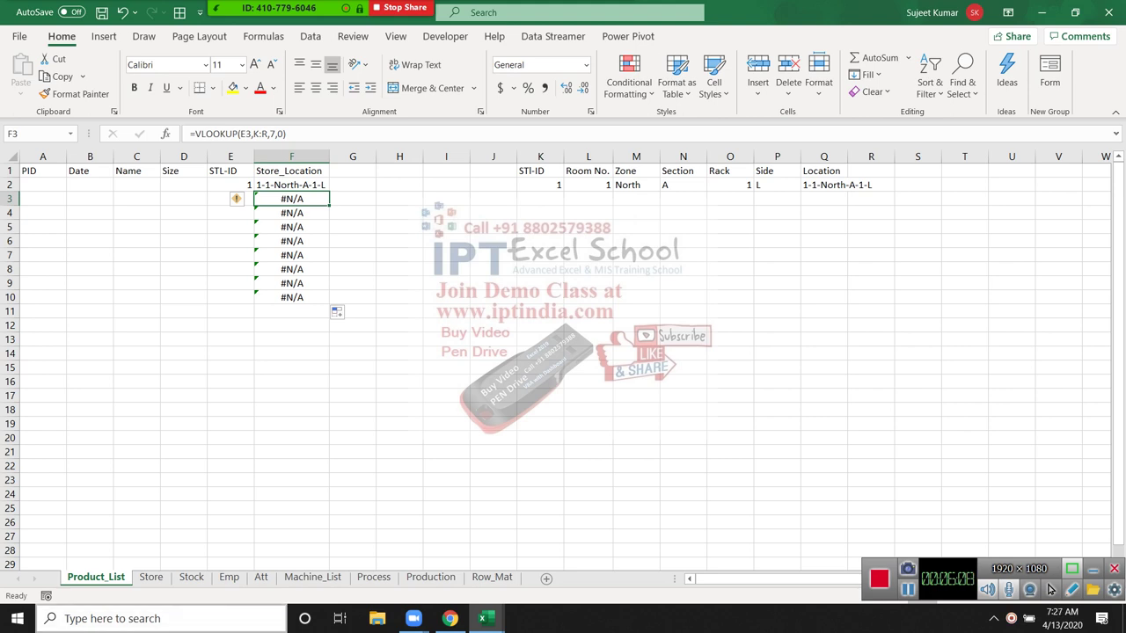
- Move from Stock back to Product_List, then over to the Store sheet's PID-to-Stock headers
{"action": "key", "text": "ctrl+Page_Down"}
{"action": "key", "text": "ctrl+Page_Down"}
{"action": "left_click", "coordinate": [96, 577], "text": "ctrl"}
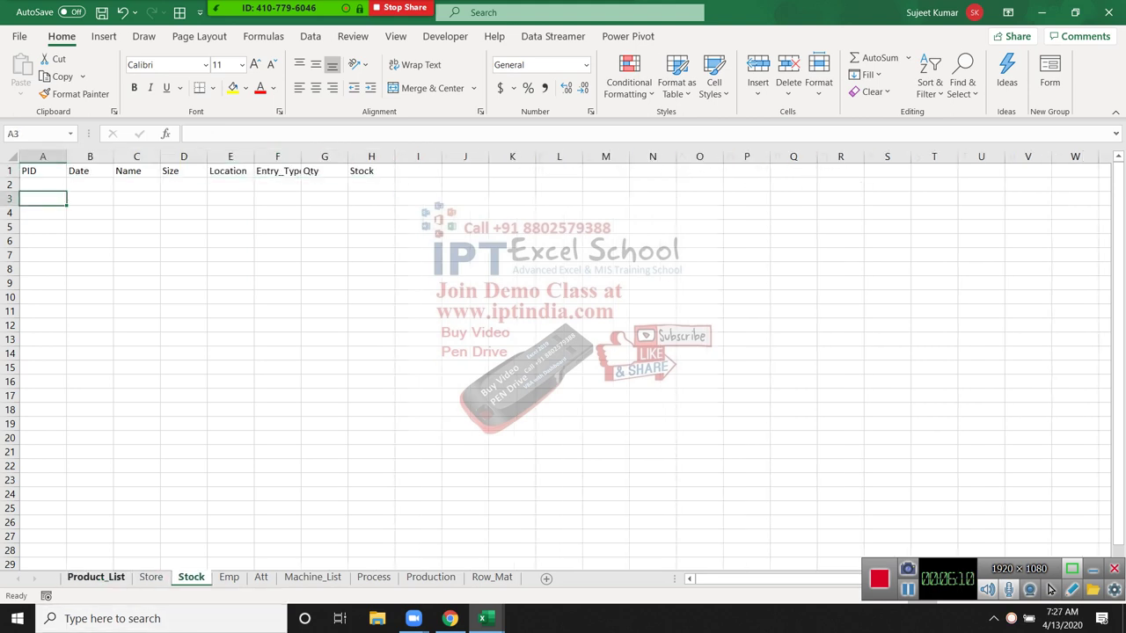
{"action": "key", "text": "ctrl+Page_Up"}
{"action": "key", "text": "ctrl+Page_Up"}
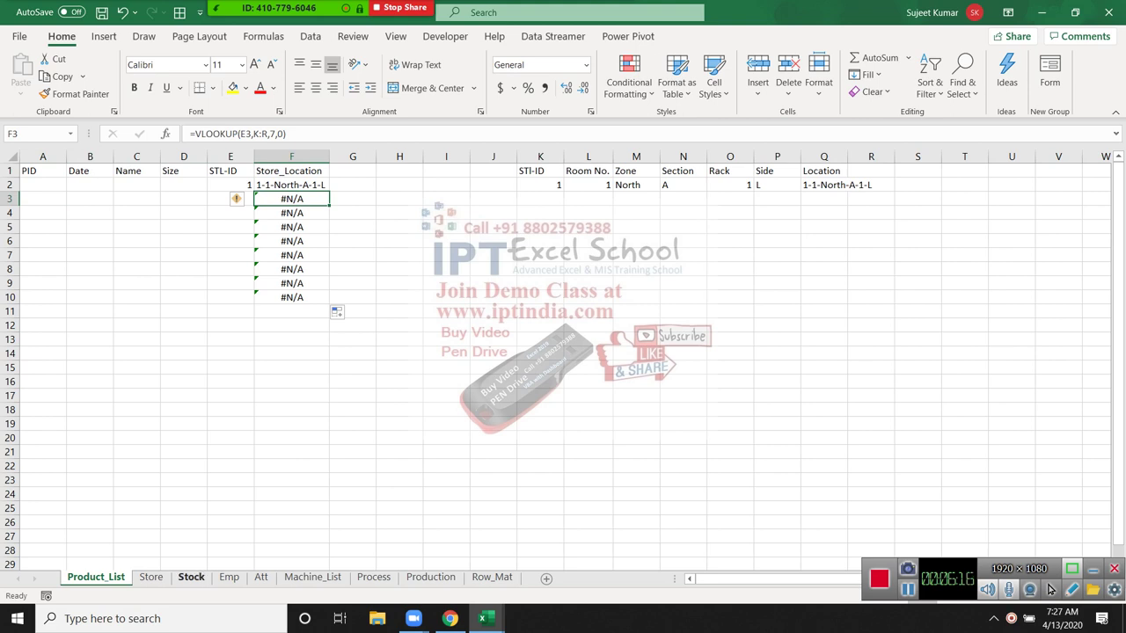
{"action": "key", "text": "ctrl+Page_Down"}
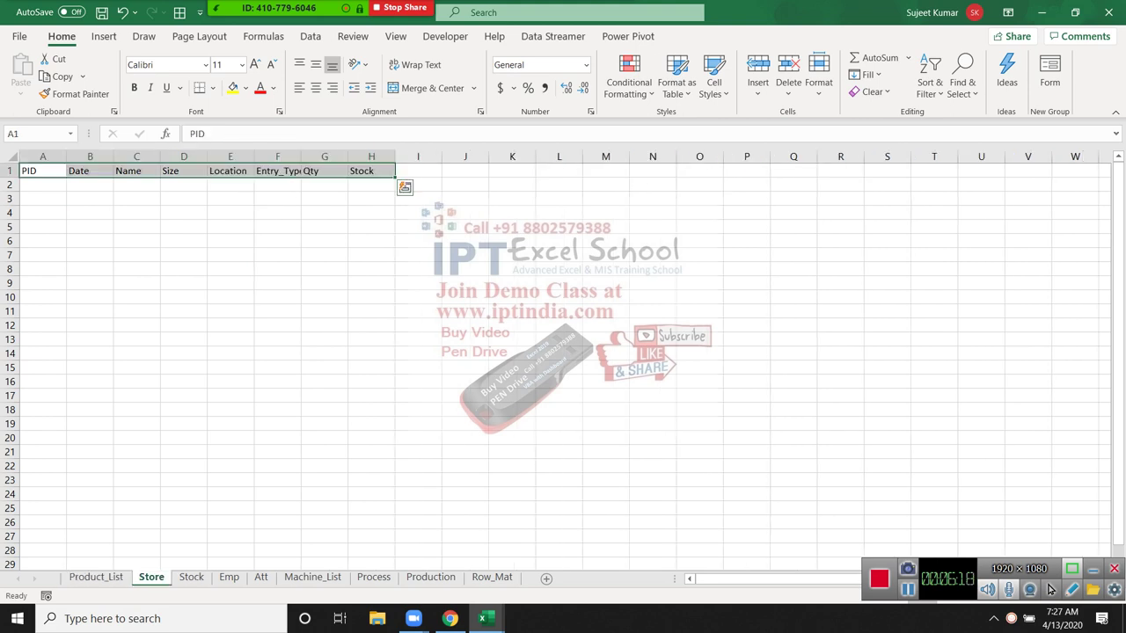
{"action": "left_click", "coordinate": [137, 423]}
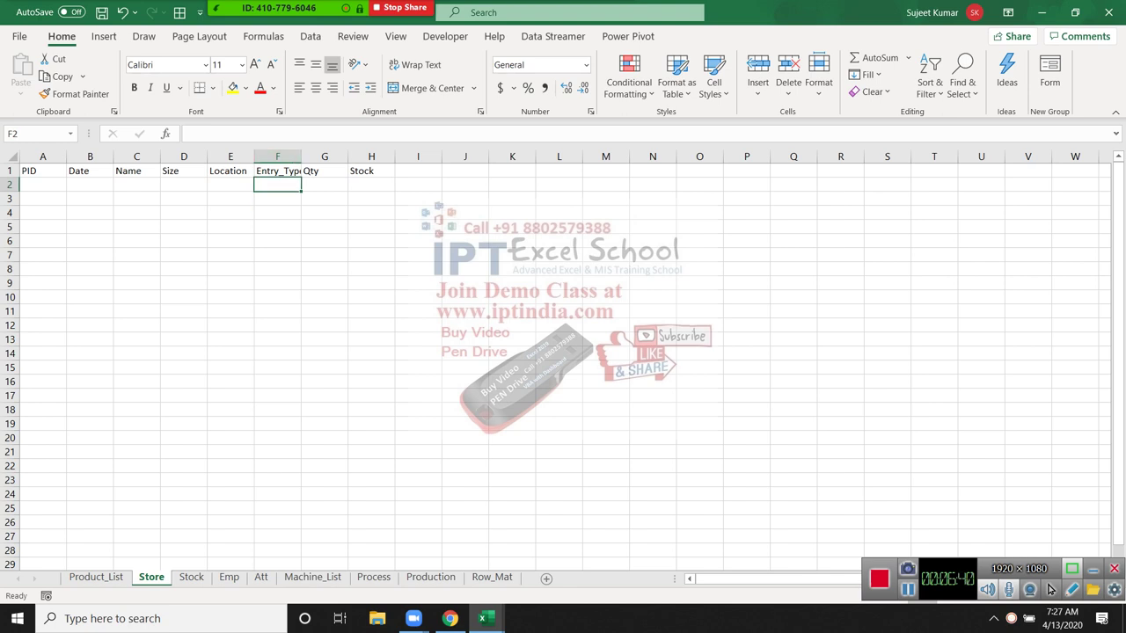
- AutoFit column F on the Store sheet to the Entry_Type heading
{"action": "key", "text": "alt+h"}
{"action": "key", "text": "o"}
{"action": "key", "text": "i"}
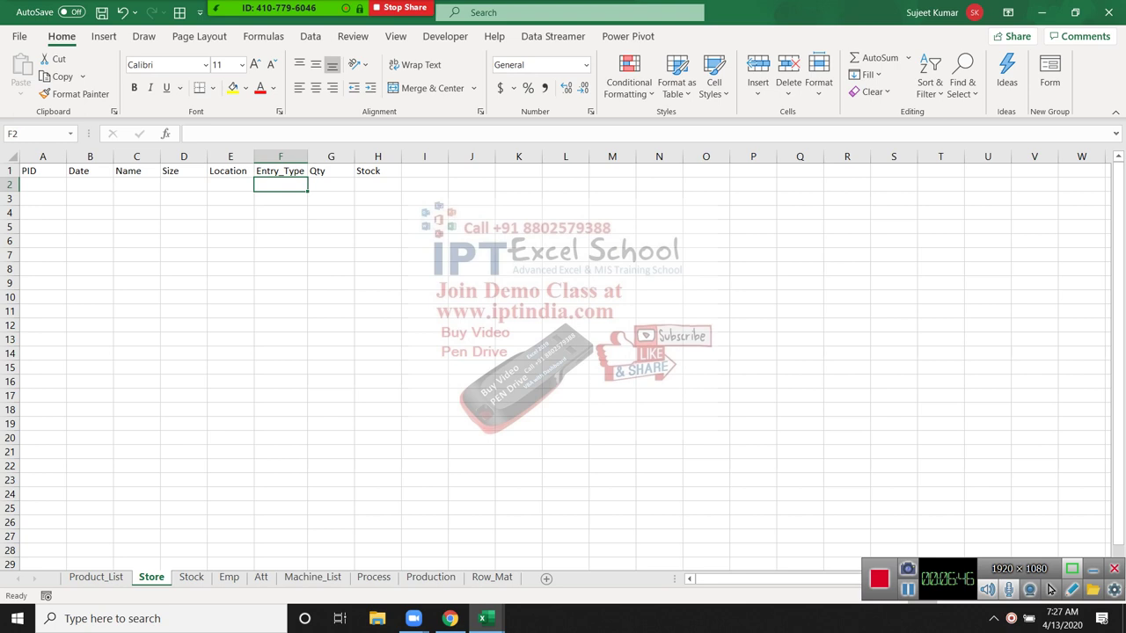
{"action": "left_click_drag", "start_coordinate": [518, 255], "coordinate": [518, 283]}
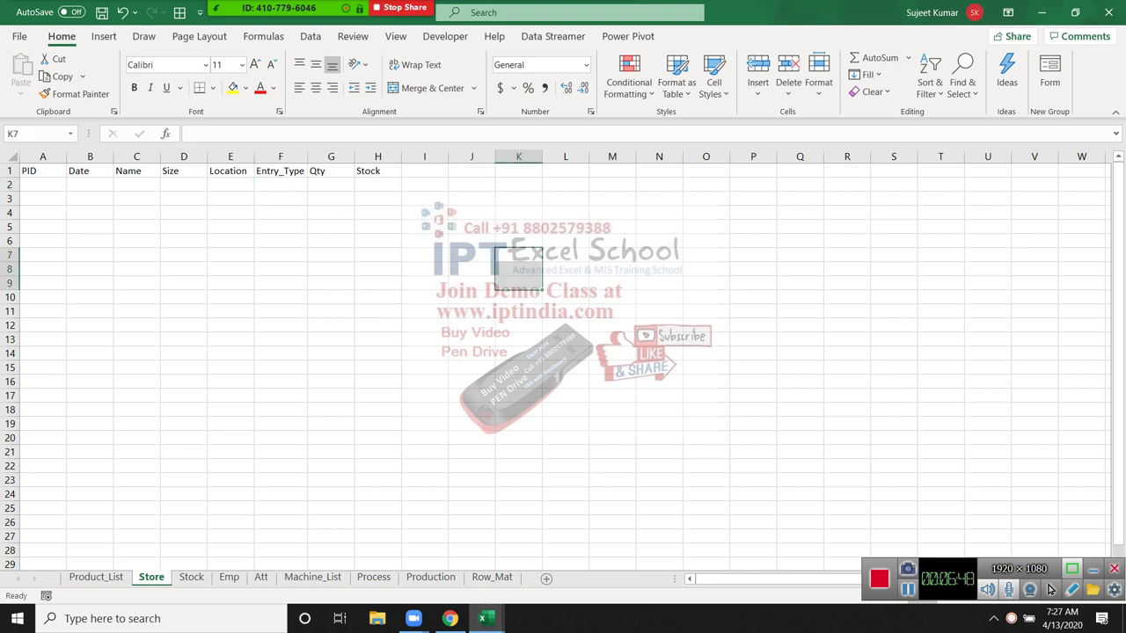
{"action": "left_click_drag", "start_coordinate": [612, 199], "coordinate": [612, 212]}
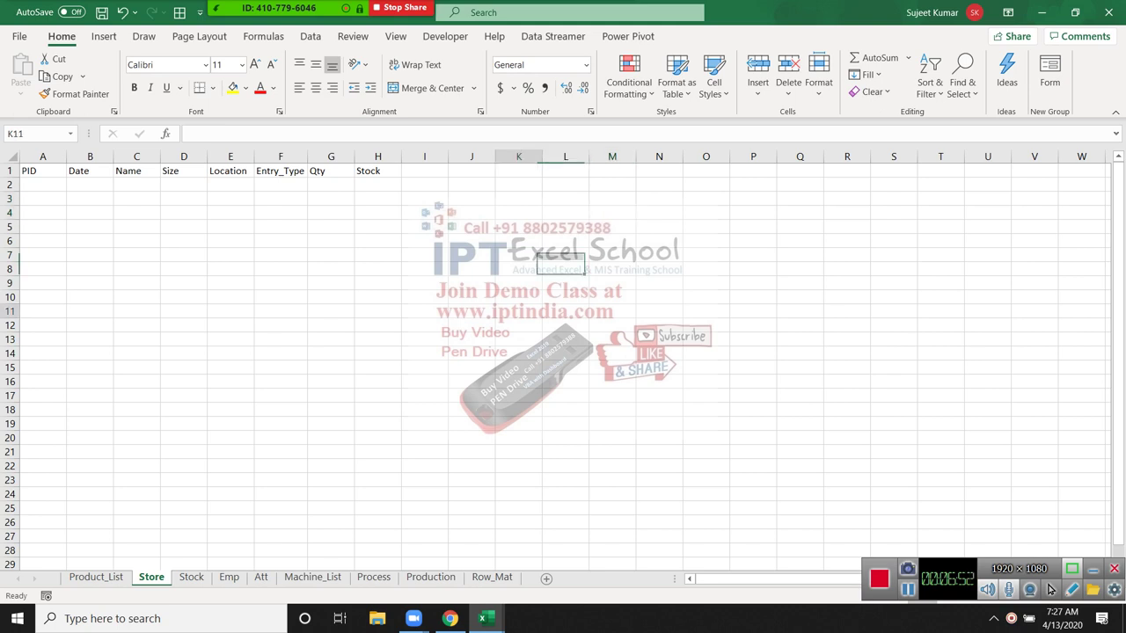
{"action": "left_click", "coordinate": [518, 311]}
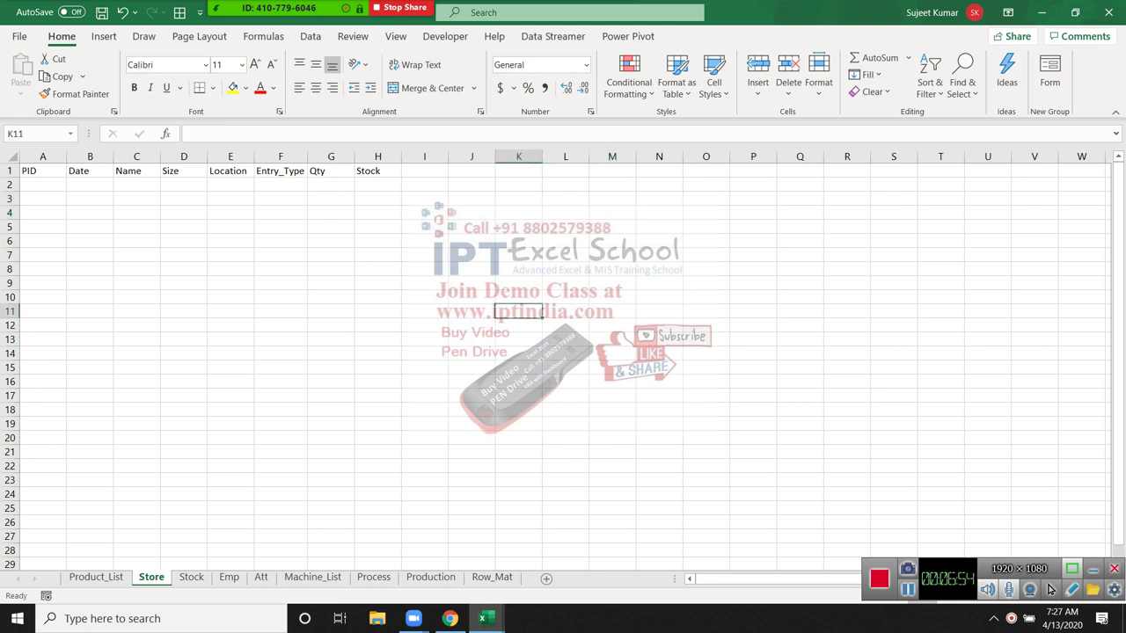
- Briefly group the Store and Stock sheets, then ungroup and return to Store
{"action": "key", "text": "ctrl+Page_Down"}
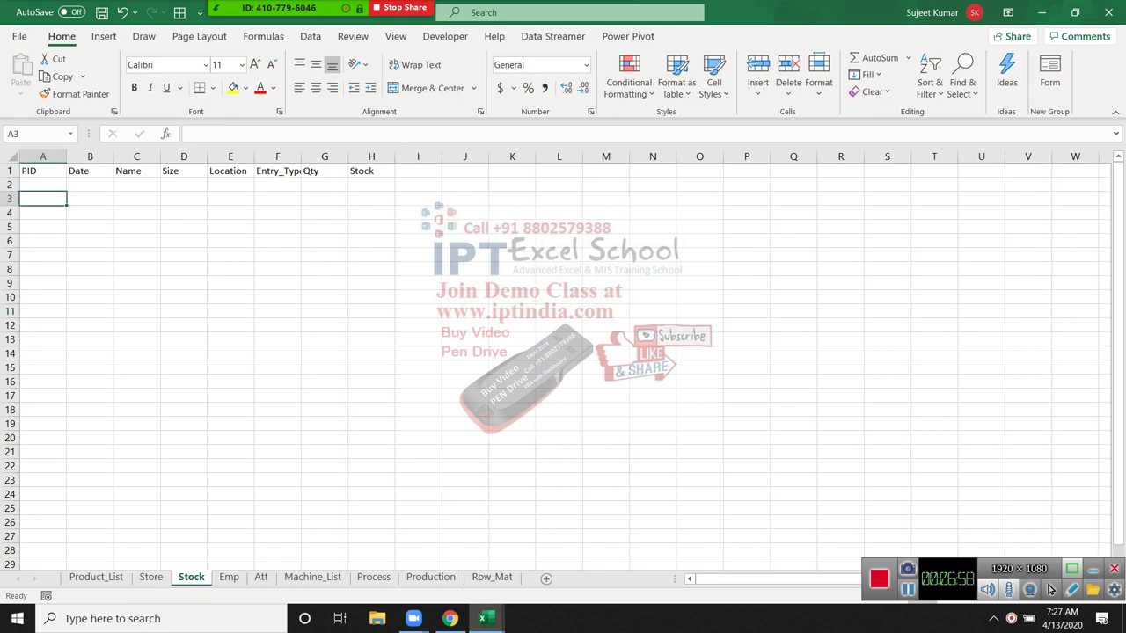
{"action": "key", "text": "ctrl+shift+Page_Up"}
{"action": "key", "text": "ctrl+Page_Up"}
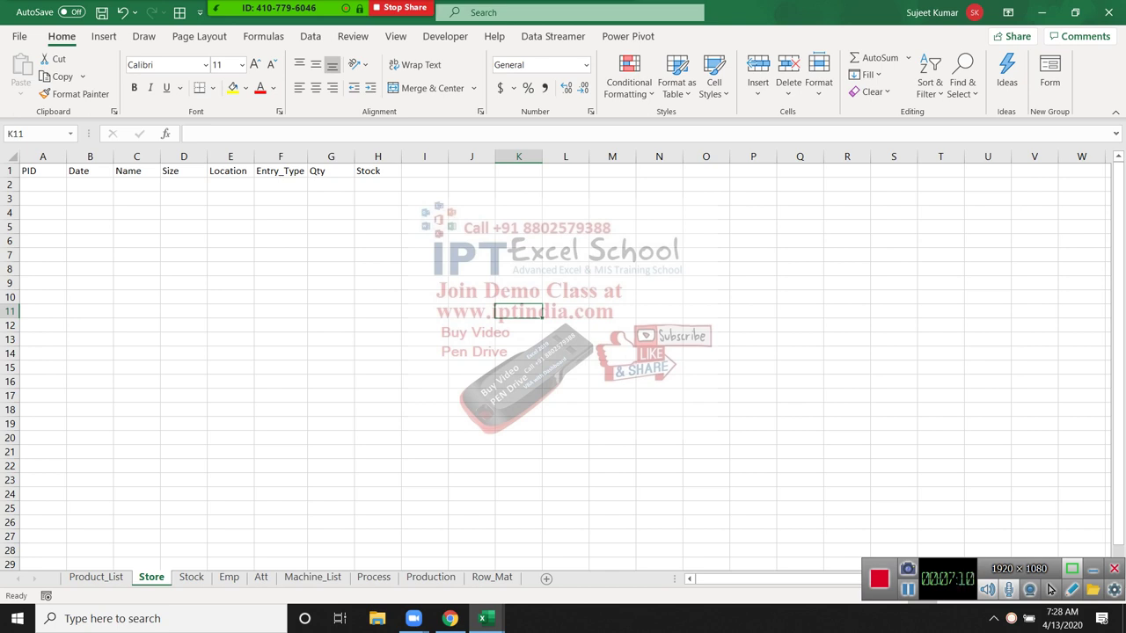
- Move across the Store headings from A2 to the first Entry_Type cell, F2
{"action": "left_click", "coordinate": [43, 184]}
{"action": "key", "text": "Right"}
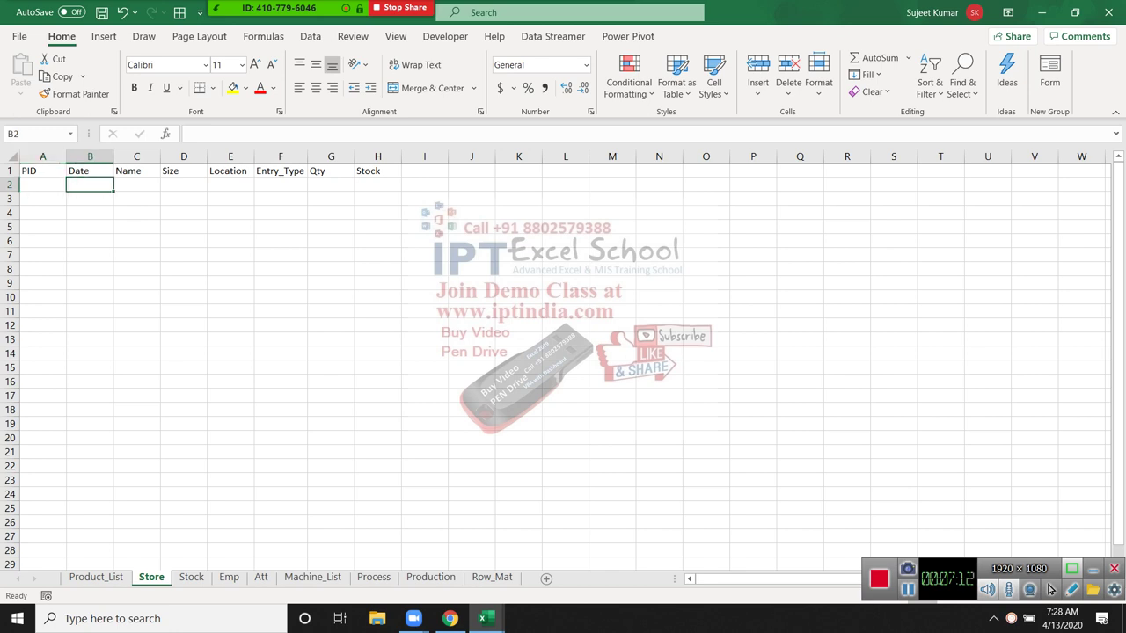
{"action": "key", "text": "Right"}
{"action": "key", "text": "Right"}
{"action": "key", "text": "Up"}
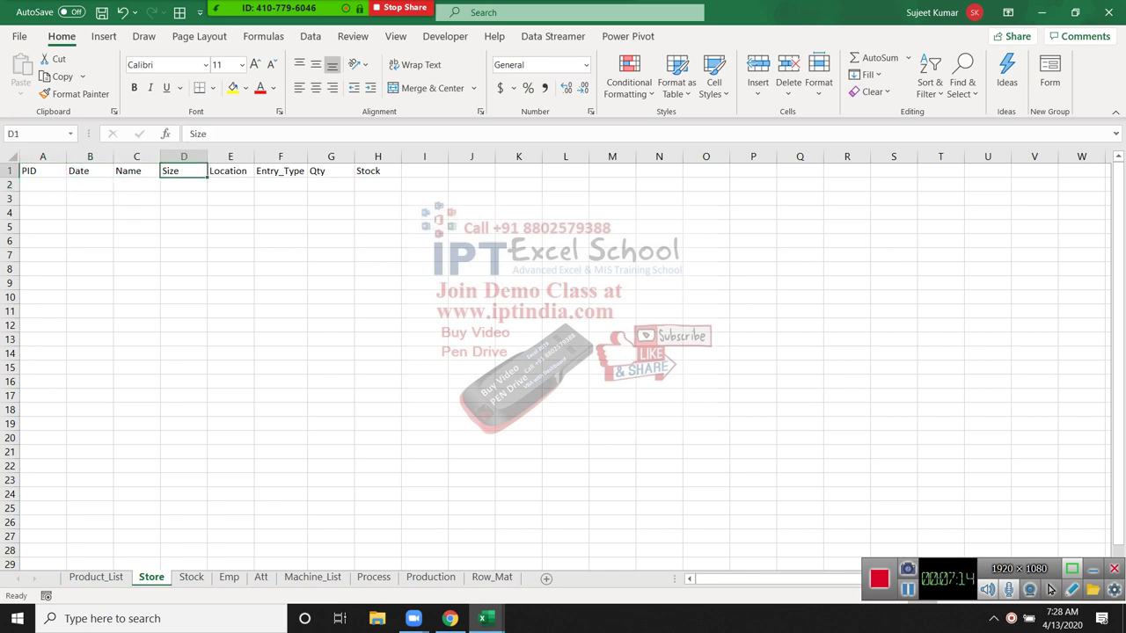
{"action": "left_click", "coordinate": [230, 184]}
{"action": "key", "text": "Right"}
{"action": "key", "text": "Up"}
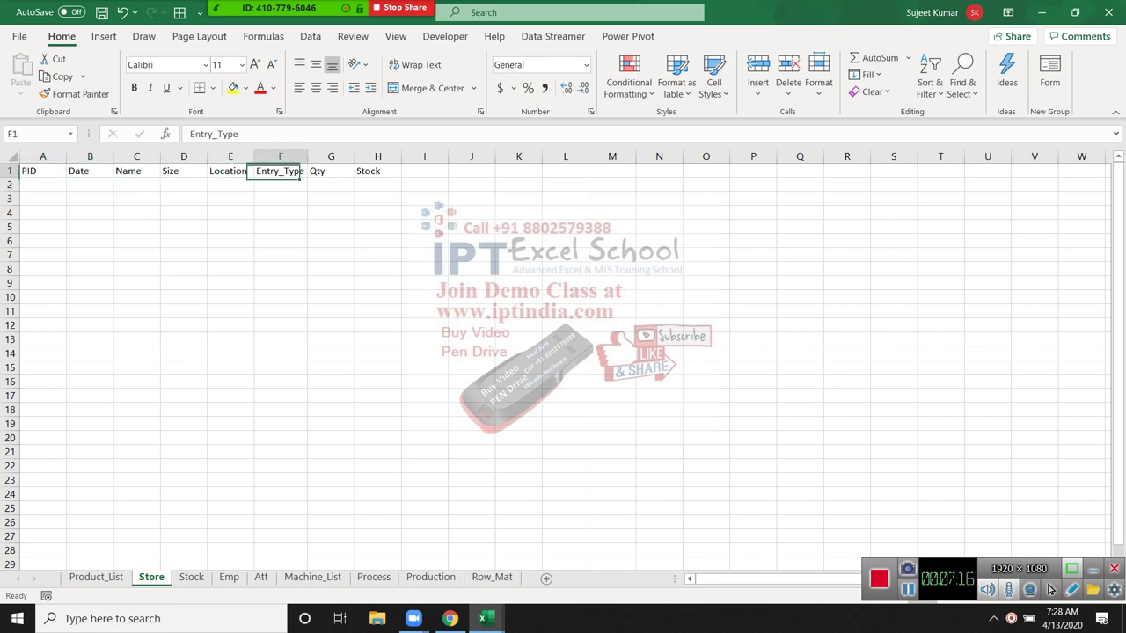
{"action": "key", "text": "Down"}
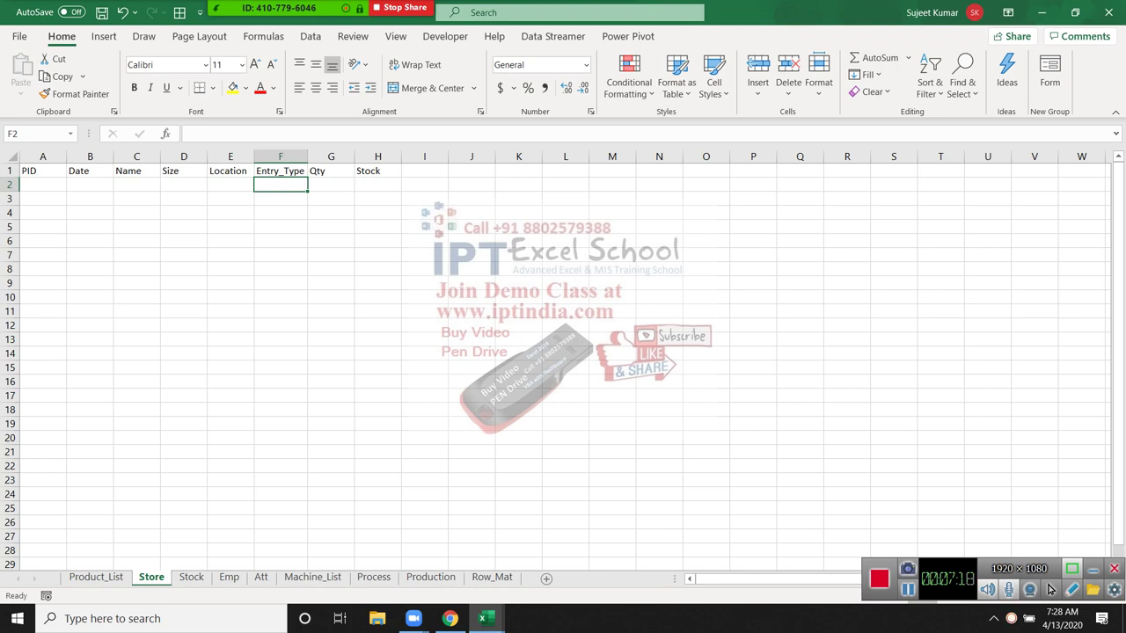
- Enter trial values IN and Out in F2:F3 of the Entry_Type column
{"action": "key", "text": "ctrl+space"}
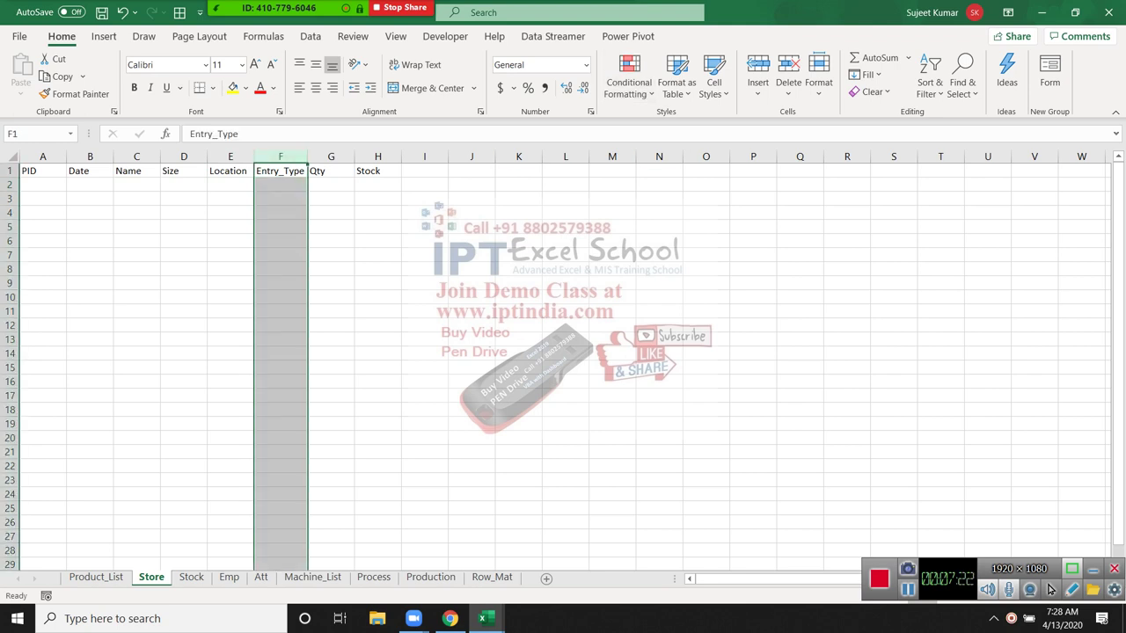
{"action": "key", "text": "Down"}
{"action": "type", "text": "I"}
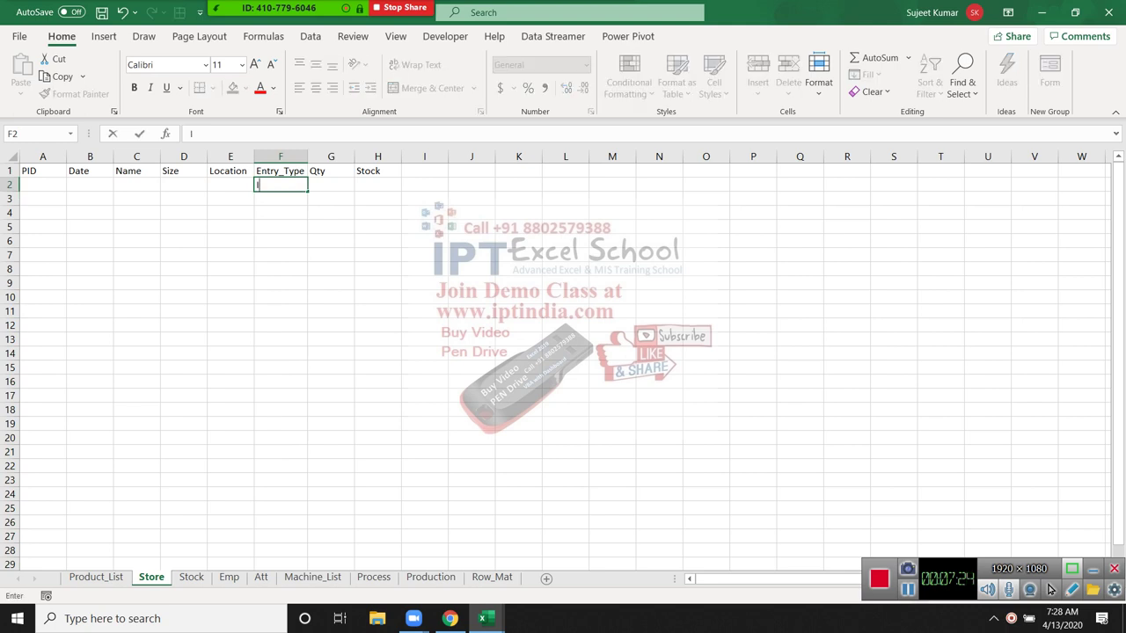
{"action": "type", "text": "N"}
{"action": "key", "text": "Return"}
{"action": "type", "text": "Ou"}
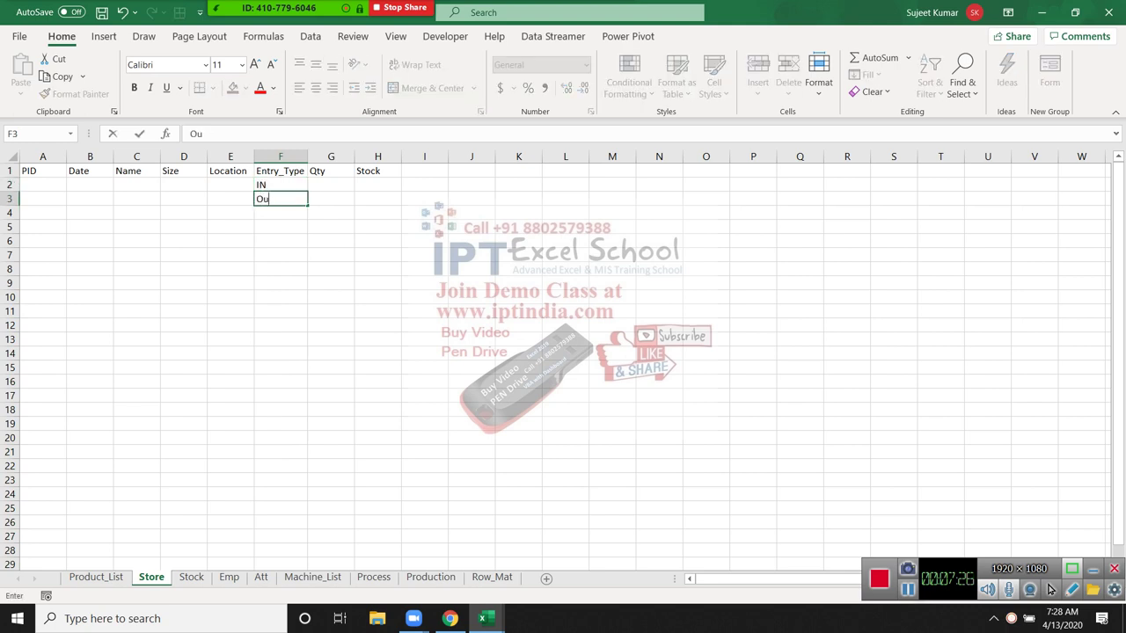
{"action": "type", "text": "t"}
{"action": "key", "text": "Return"}
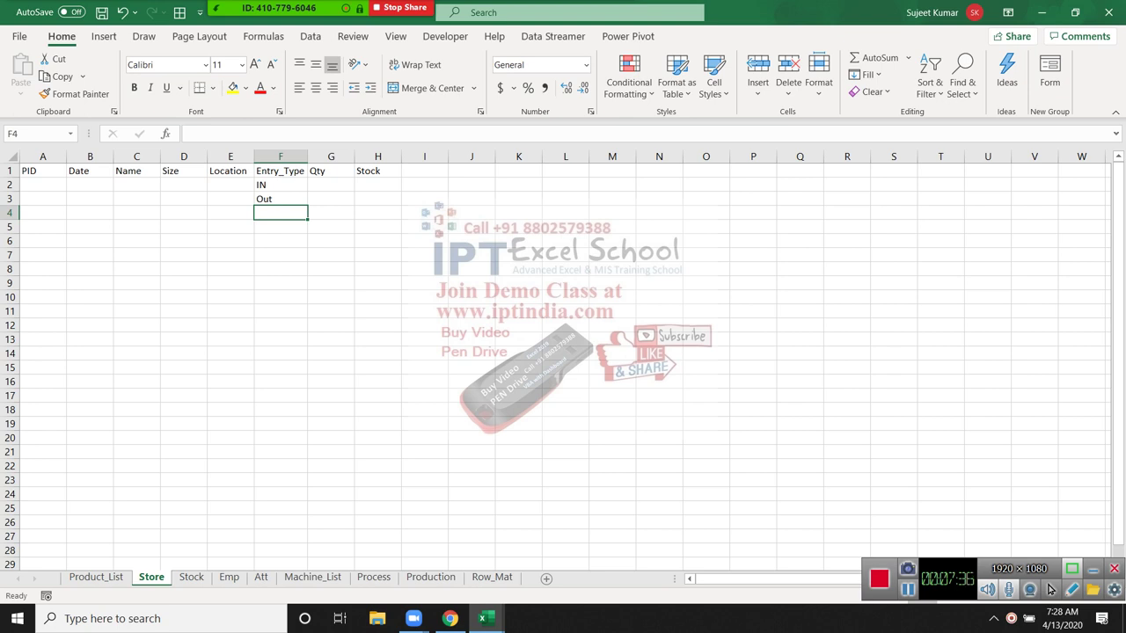
- Clear the trial IN and Out entries and select the whole Entry_Type column F
{"action": "key", "text": "Up"}
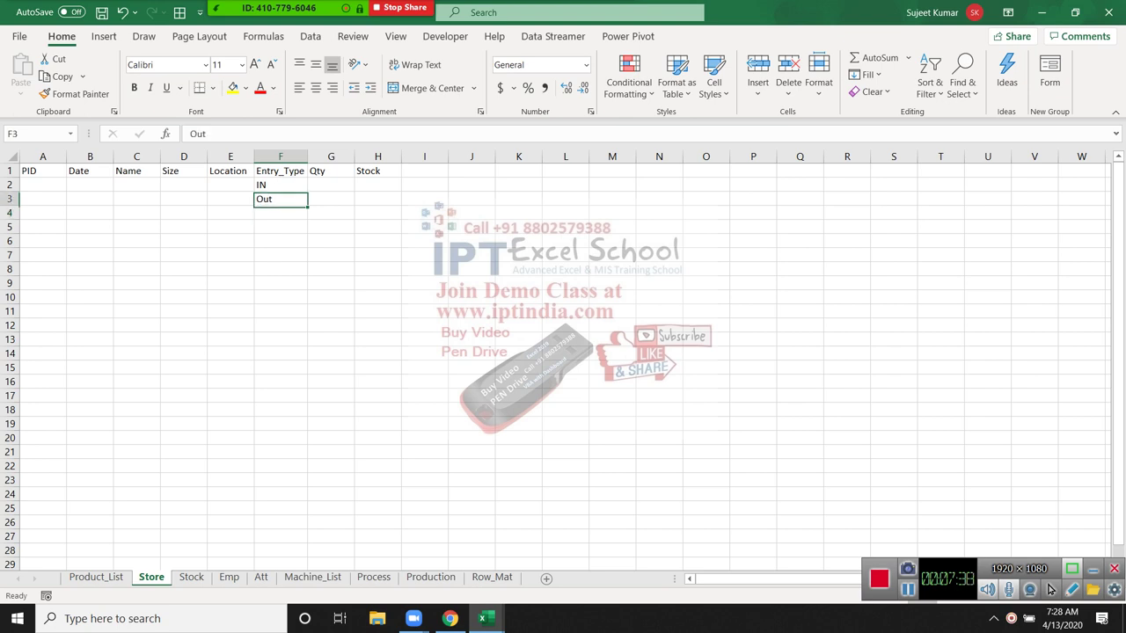
{"action": "key", "text": "Delete"}
{"action": "key", "text": "Up"}
{"action": "key", "text": "Delete"}
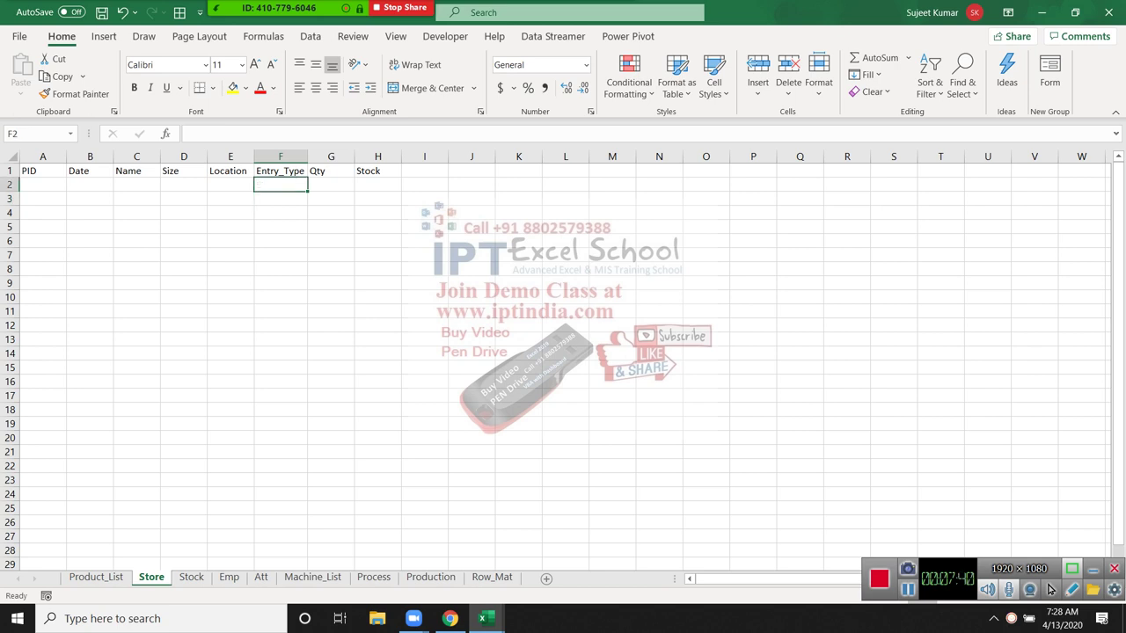
{"action": "key", "text": "Up"}
{"action": "key", "text": "ctrl+space"}
- Browse the Conditional Formatting options for column F, then close them
{"action": "key", "text": "alt+h"}
{"action": "key", "text": "l"}
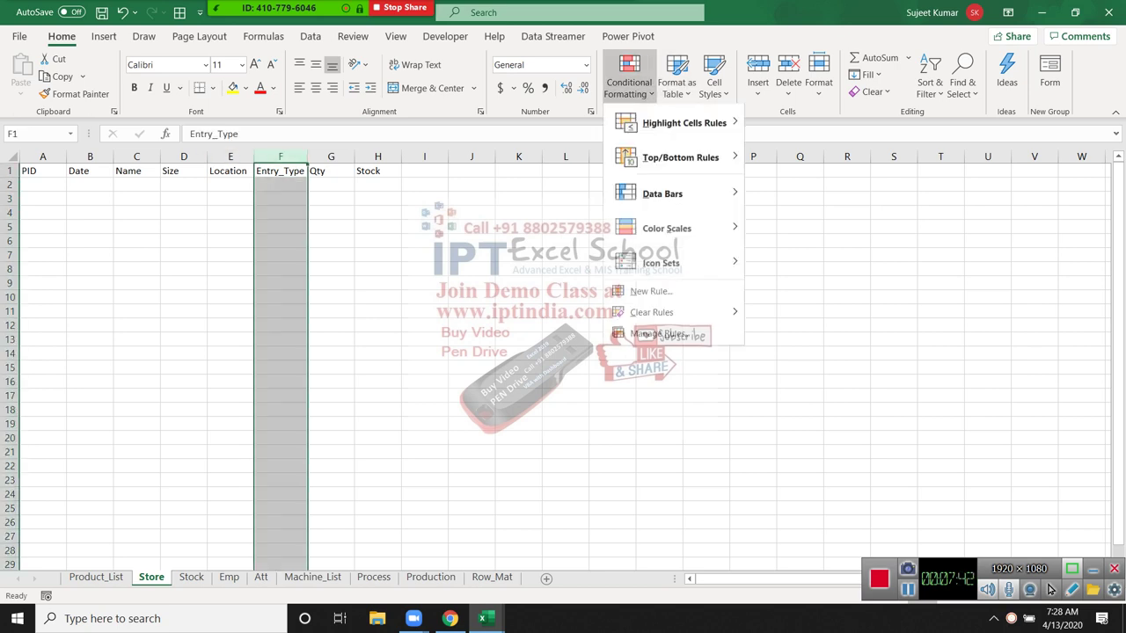
{"action": "key", "text": "Down"}
{"action": "key", "text": "Down"}
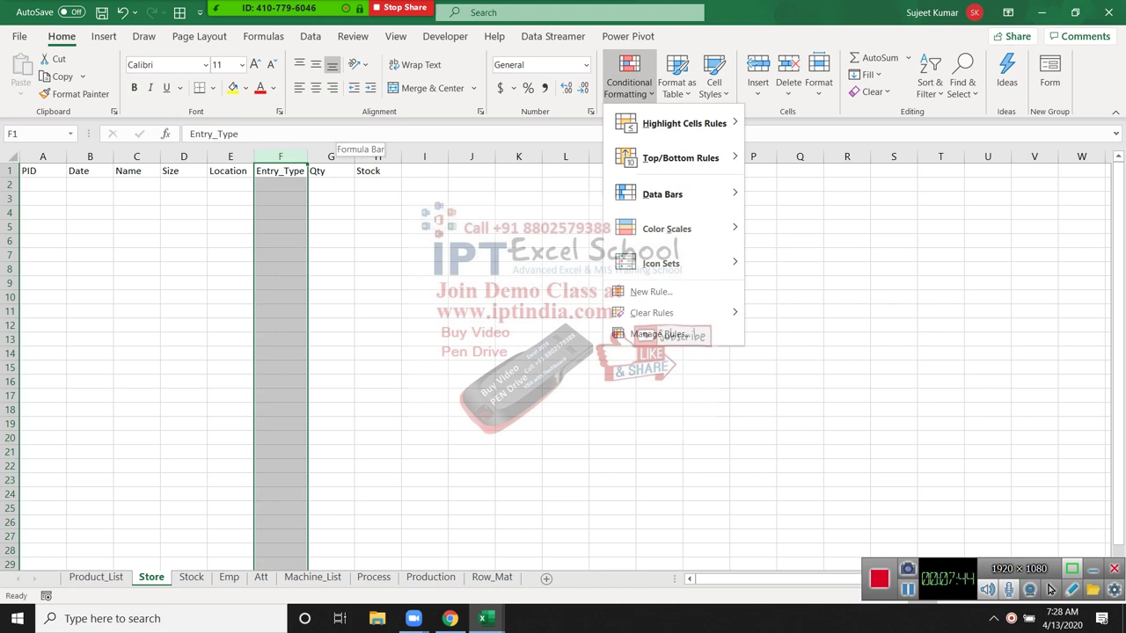
{"action": "key", "text": "Escape"}
- Add a Data Validation List rule with source IN,OUT to column F
{"action": "key", "text": "Left"}
{"action": "key", "text": "Left"}
{"action": "key", "text": "Left"}
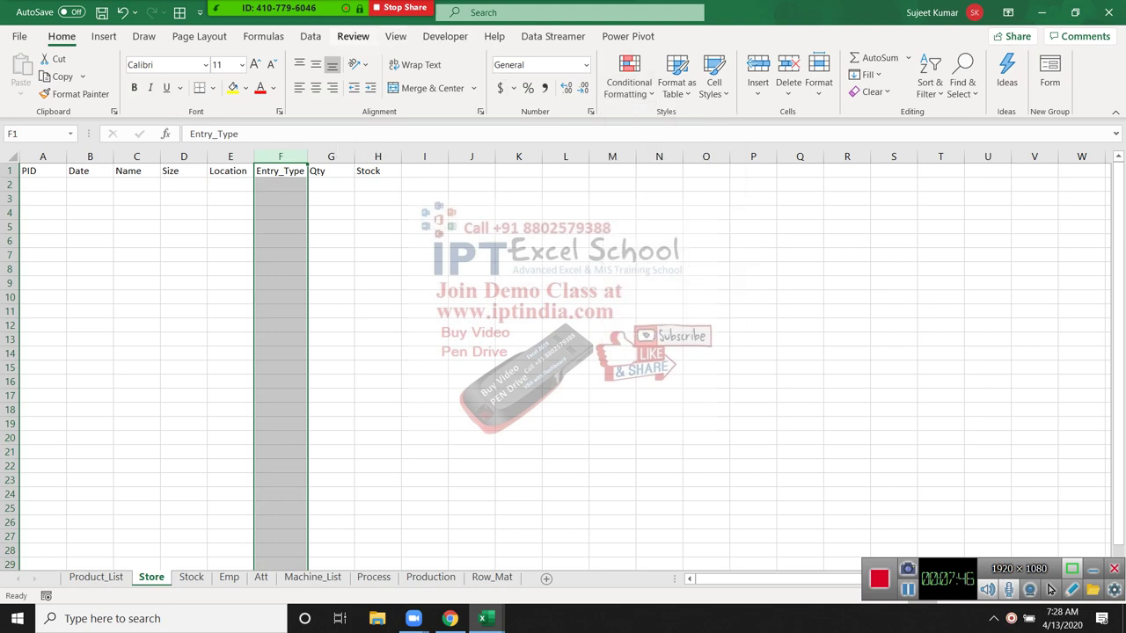
{"action": "key", "text": "Left"}
{"action": "key", "text": "Return"}
{"action": "key", "text": "Right"}
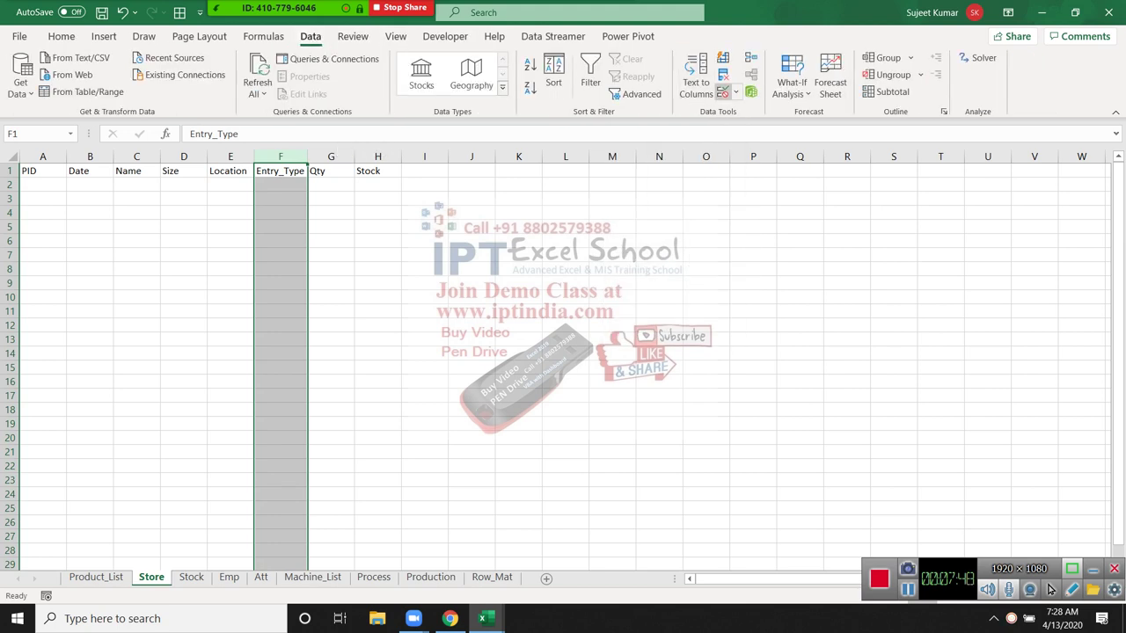
{"action": "key", "text": "Down"}
{"action": "key", "text": "Down"}
{"action": "key", "text": "Return"}
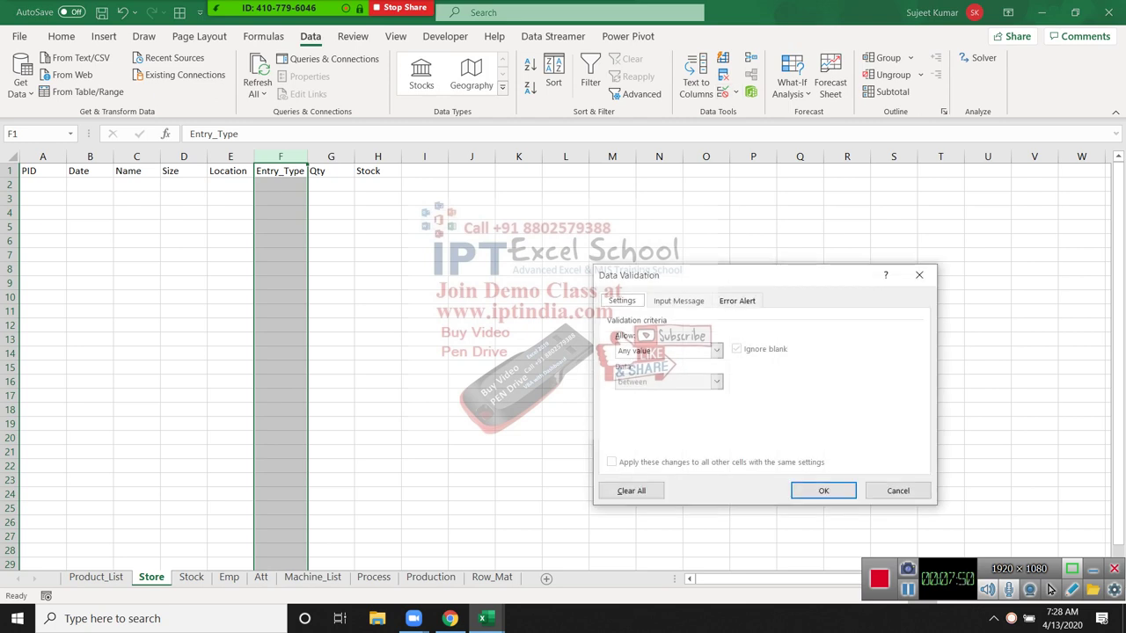
{"action": "key", "text": "Tab"}
{"action": "key", "text": "alt+Down"}
{"action": "key", "text": "Down"}
{"action": "key", "text": "Down"}
{"action": "key", "text": "Down"}
{"action": "key", "text": "Return"}
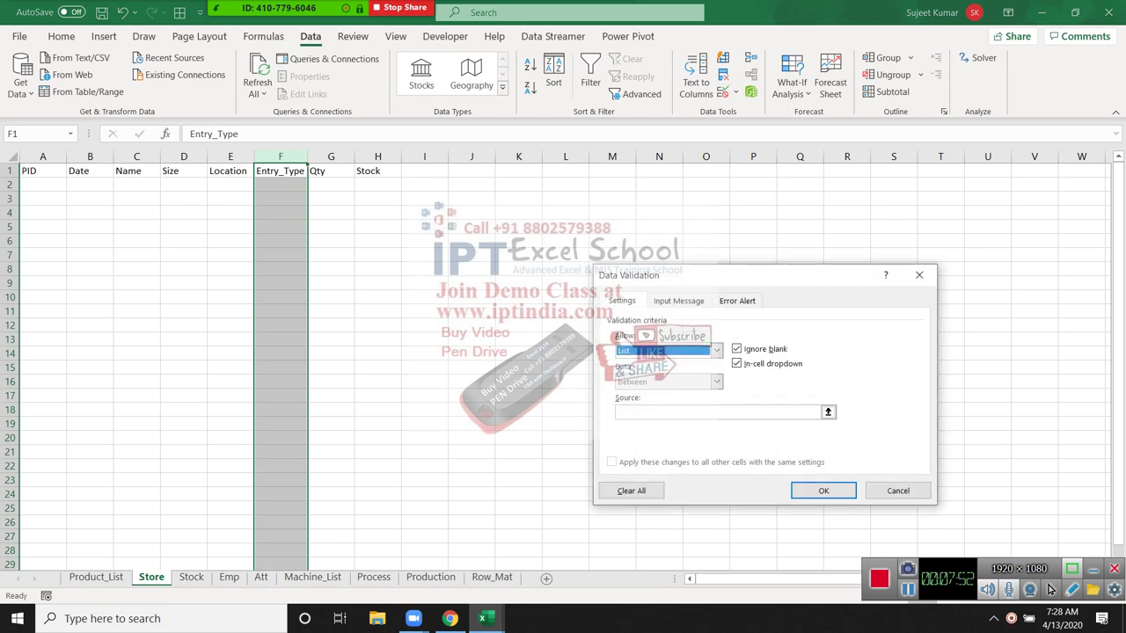
{"action": "key", "text": "Tab"}
{"action": "key", "text": "Tab"}
{"action": "key", "text": "Tab"}
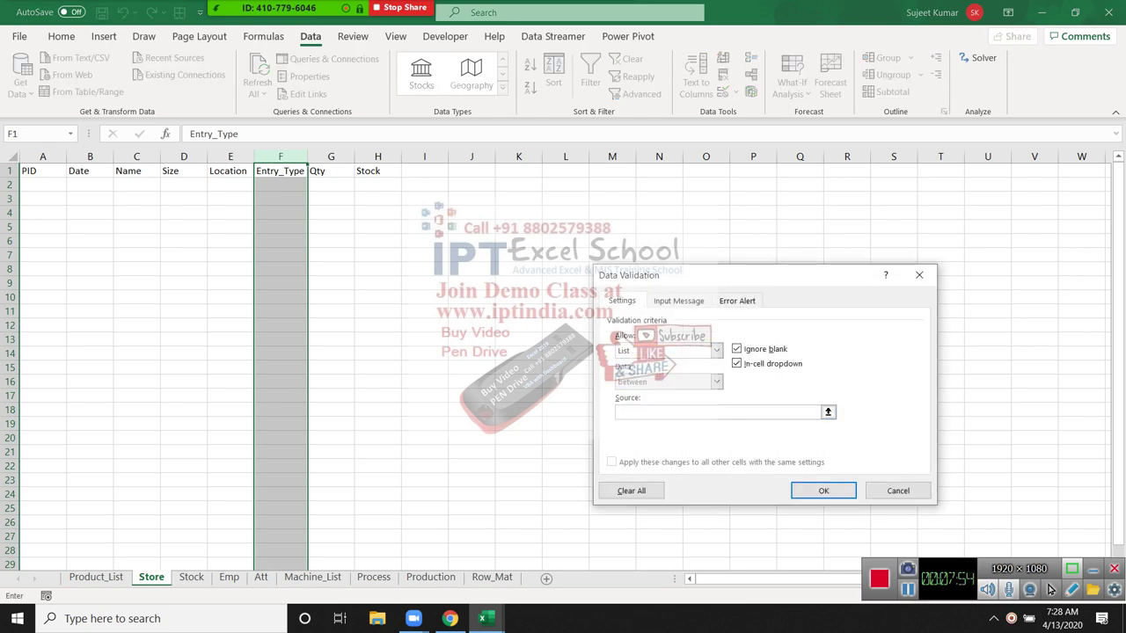
{"action": "type", "text": "IN"}
{"action": "type", "text": ",OU"}
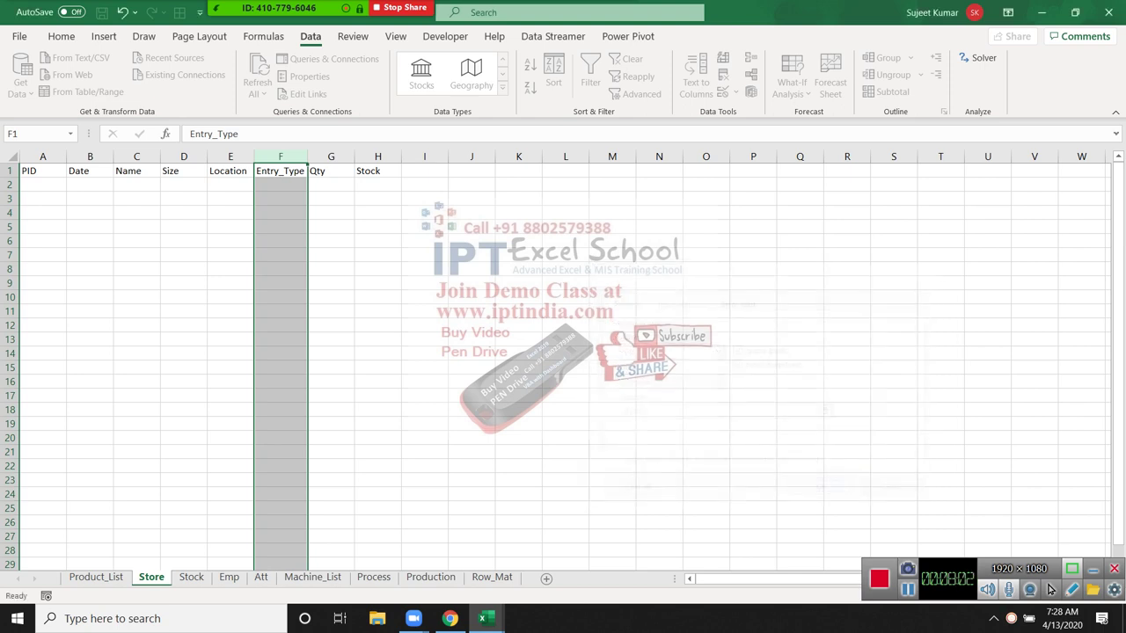
{"action": "key", "text": "Return"}
- Test the rule: 'zxdca' in F4 is rejected, and F3's dropdown offers IN and OUT
{"action": "key", "text": "Down"}
{"action": "key", "text": "Down"}
{"action": "key", "text": "Down"}
{"action": "type", "text": "zxdca"}
{"action": "key", "text": "Return"}
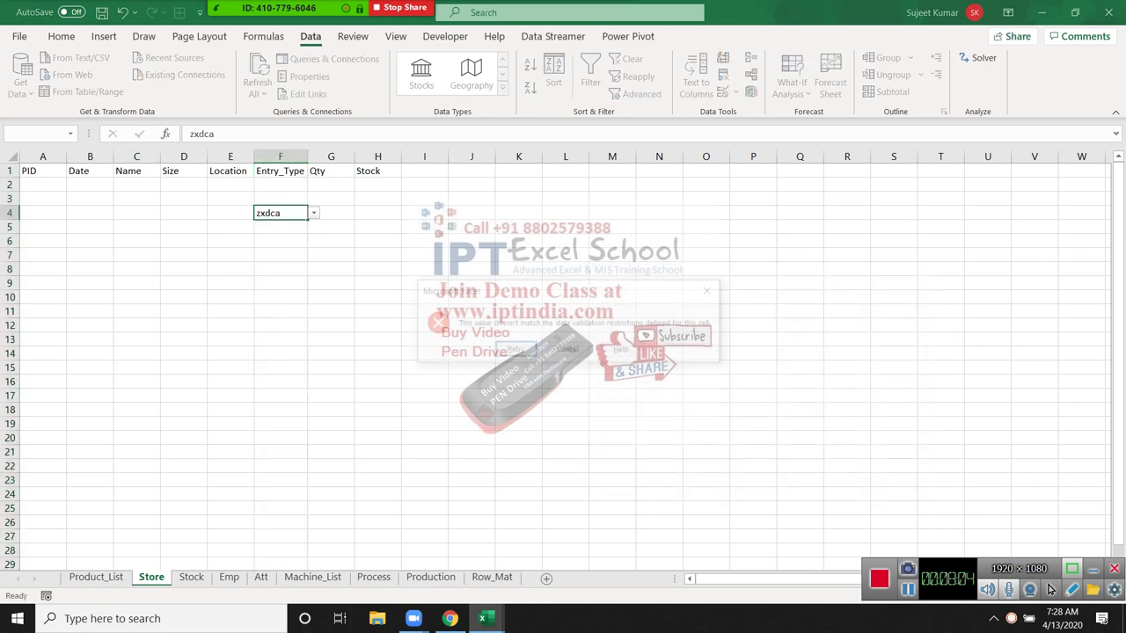
{"action": "key", "text": "Escape"}
{"action": "key", "text": "Up"}
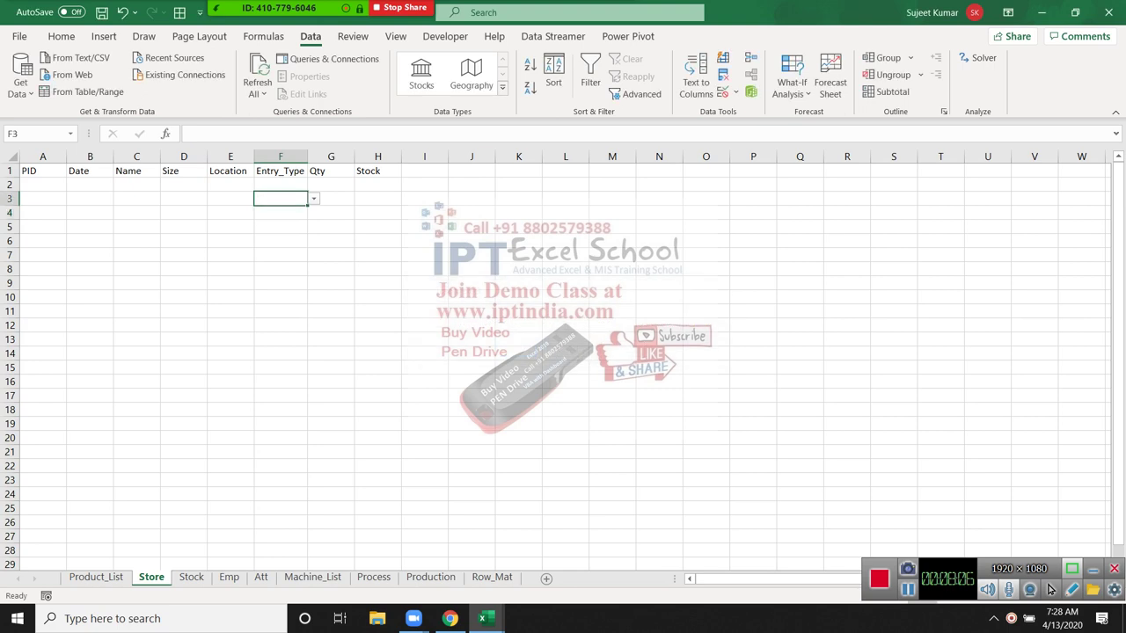
{"action": "key", "text": "alt+Down"}
{"action": "key", "text": "Down"}
{"action": "key", "text": "Up"}
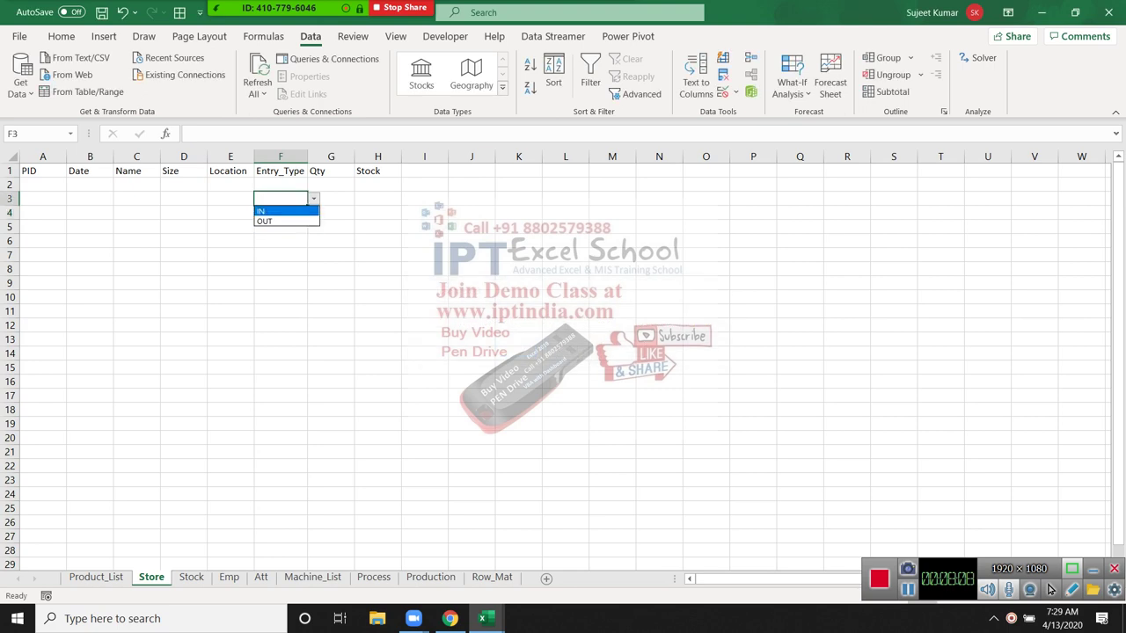
{"action": "key", "text": "Down"}
{"action": "key", "text": "Escape"}
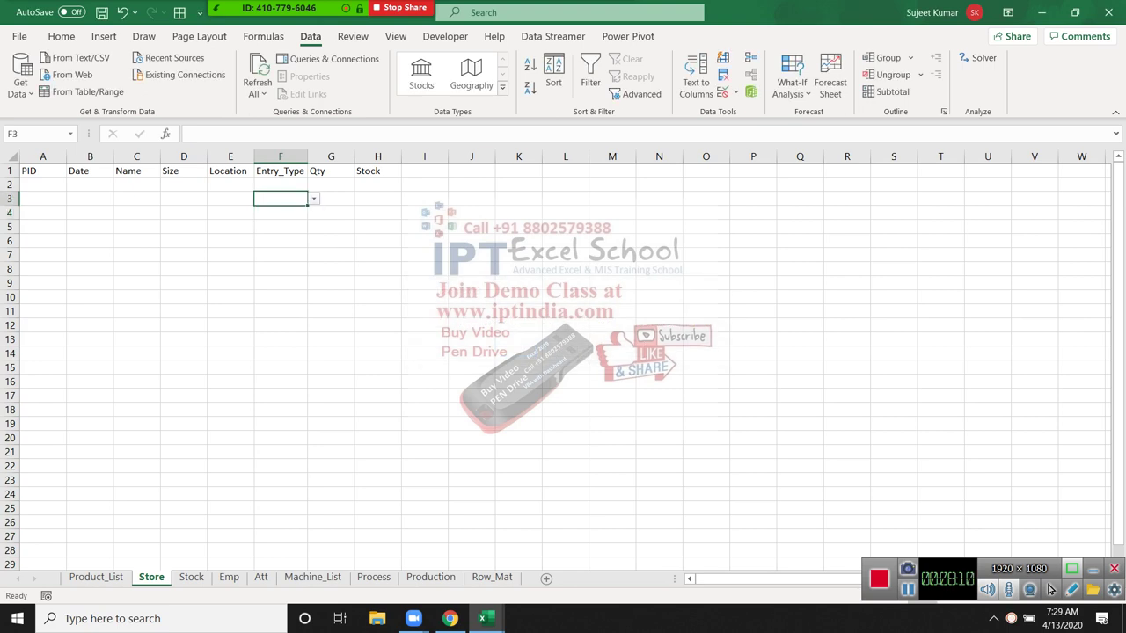
{"action": "key", "text": "Up"}
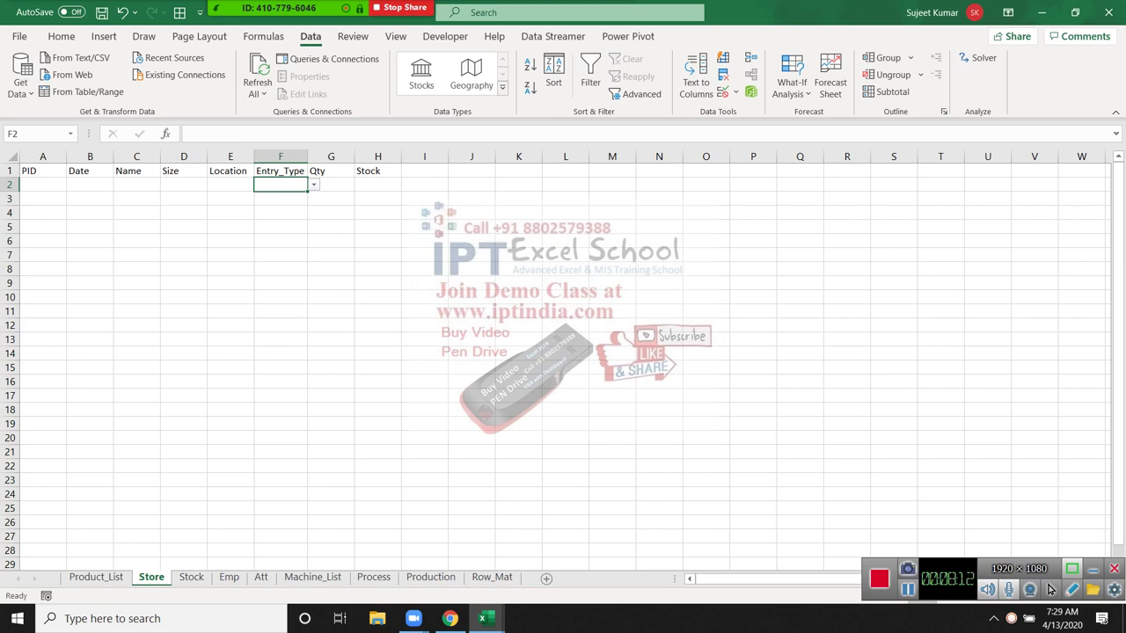
- Recheck the Store sheet's F2 IN/OUT dropdown after selecting H2:H3
{"action": "key", "text": "alt+Down"}
{"action": "key", "text": "Escape"}
{"action": "key", "text": "Down"}
{"action": "key", "text": "Right"}
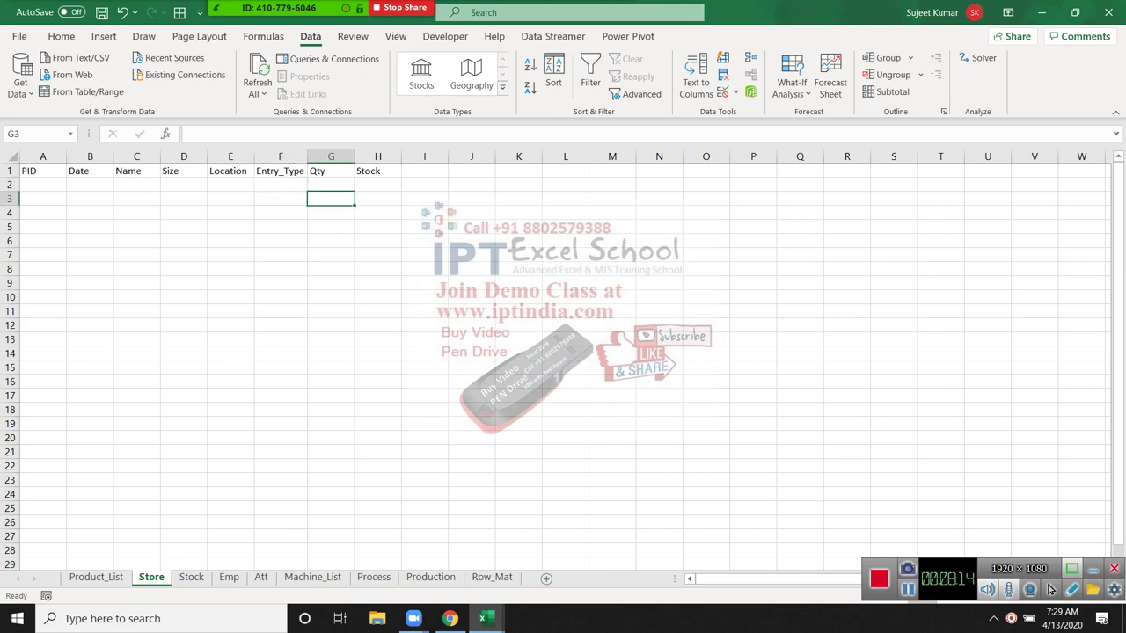
{"action": "key", "text": "Right"}
{"action": "key", "text": "Up"}
{"action": "key", "text": "shift+Down"}
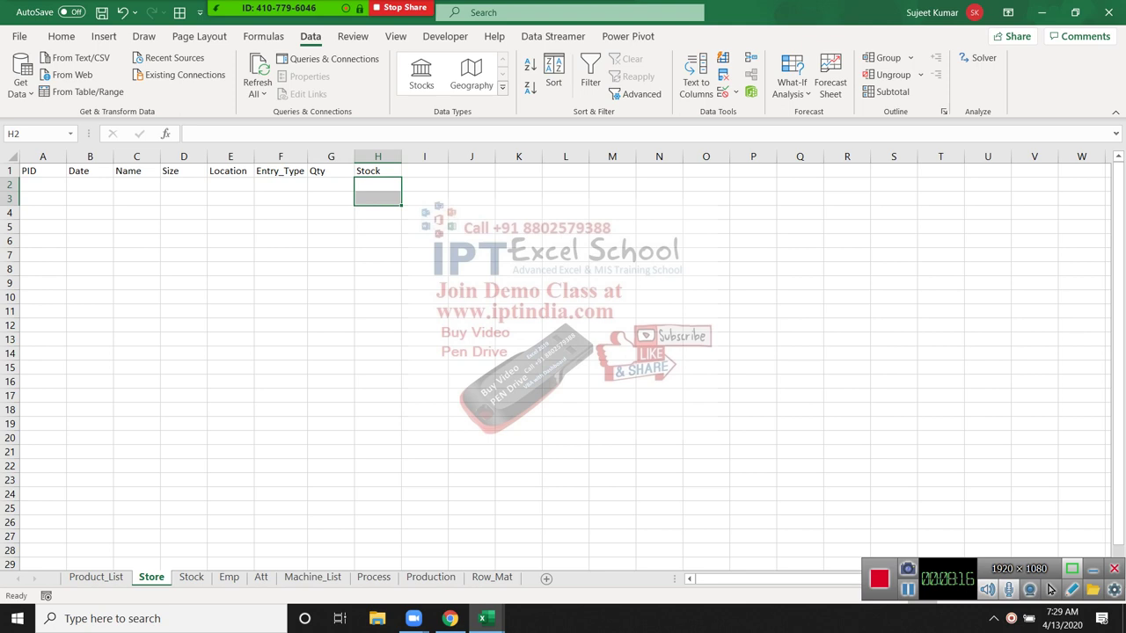
{"action": "key", "text": "Left"}
{"action": "key", "text": "Left"}
{"action": "key", "text": "alt+Down"}
{"action": "key", "text": "Escape"}
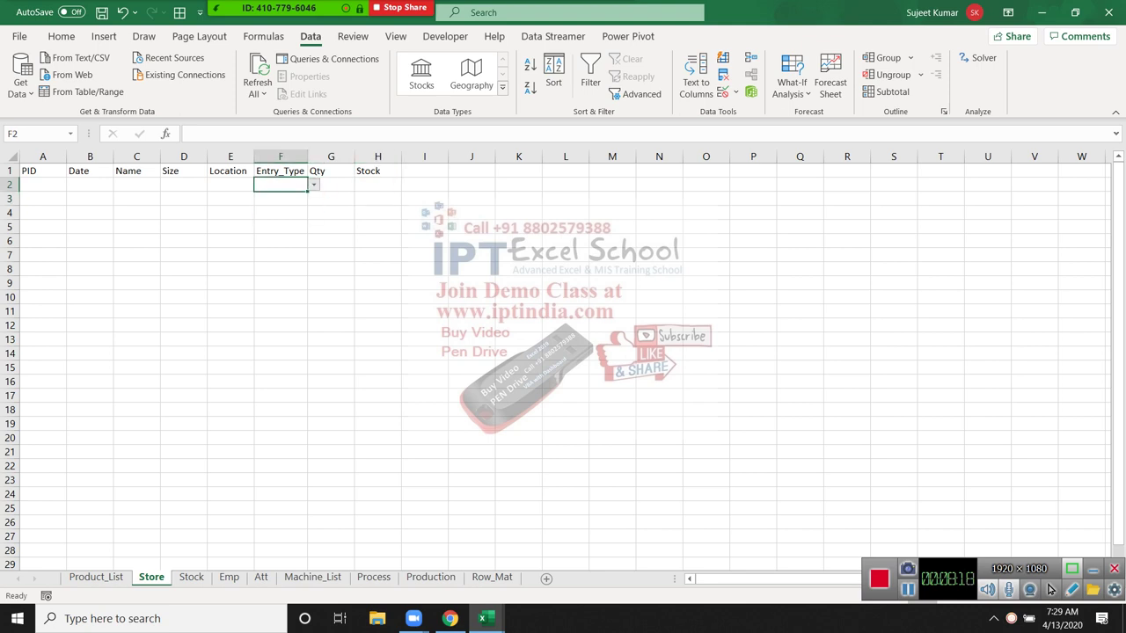
- On the Stock sheet, select column F and AutoFit it to the Entry_Type heading
{"action": "key", "text": "ctrl+Page_Down"}
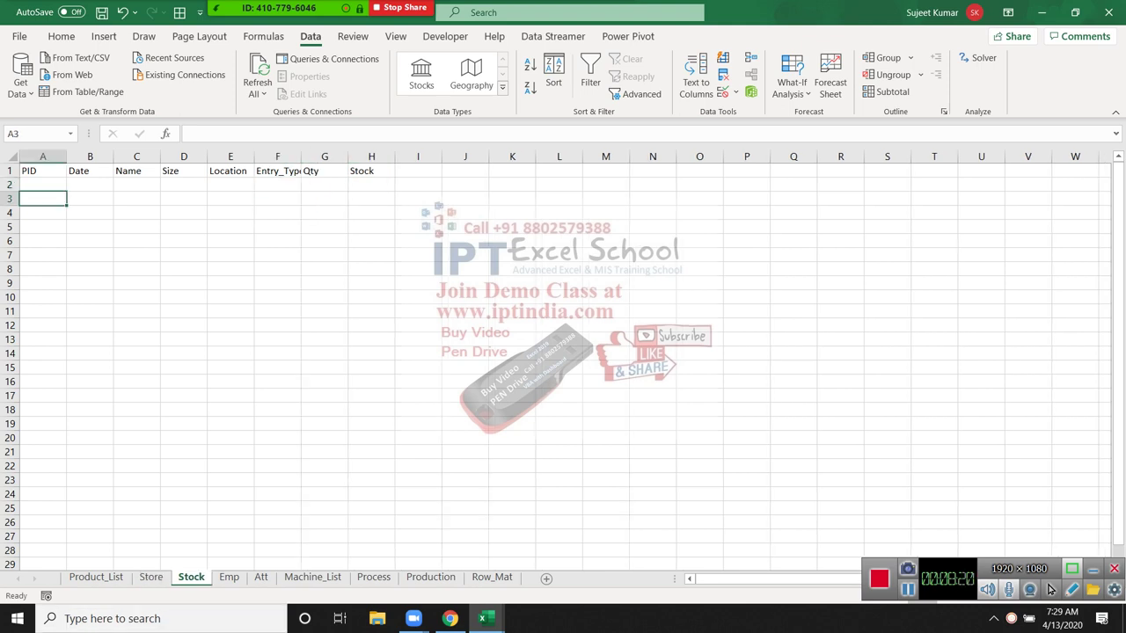
{"action": "key", "text": "Up"}
{"action": "key", "text": "Up"}
{"action": "key", "text": "Right"}
{"action": "key", "text": "Right"}
{"action": "key", "text": "Right"}
{"action": "key", "text": "Right"}
{"action": "key", "text": "Right"}
{"action": "key", "text": "Right"}
{"action": "key", "text": "Left"}
{"action": "key", "text": "ctrl+space"}
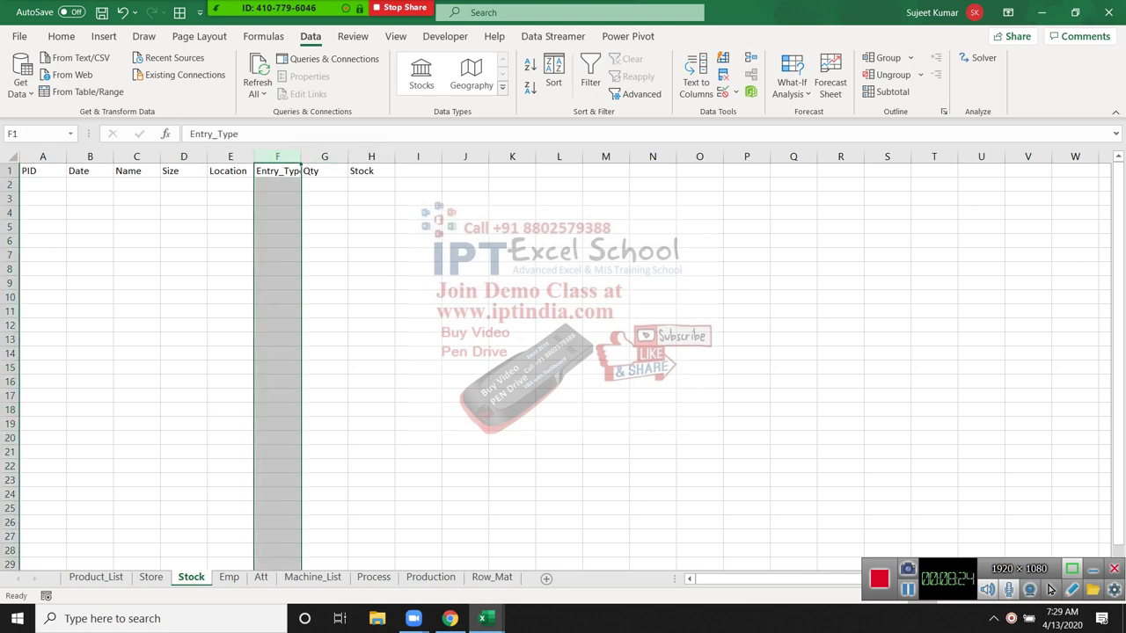
{"action": "key", "text": "alt+o"}
{"action": "key", "text": "c"}
{"action": "key", "text": "a"}
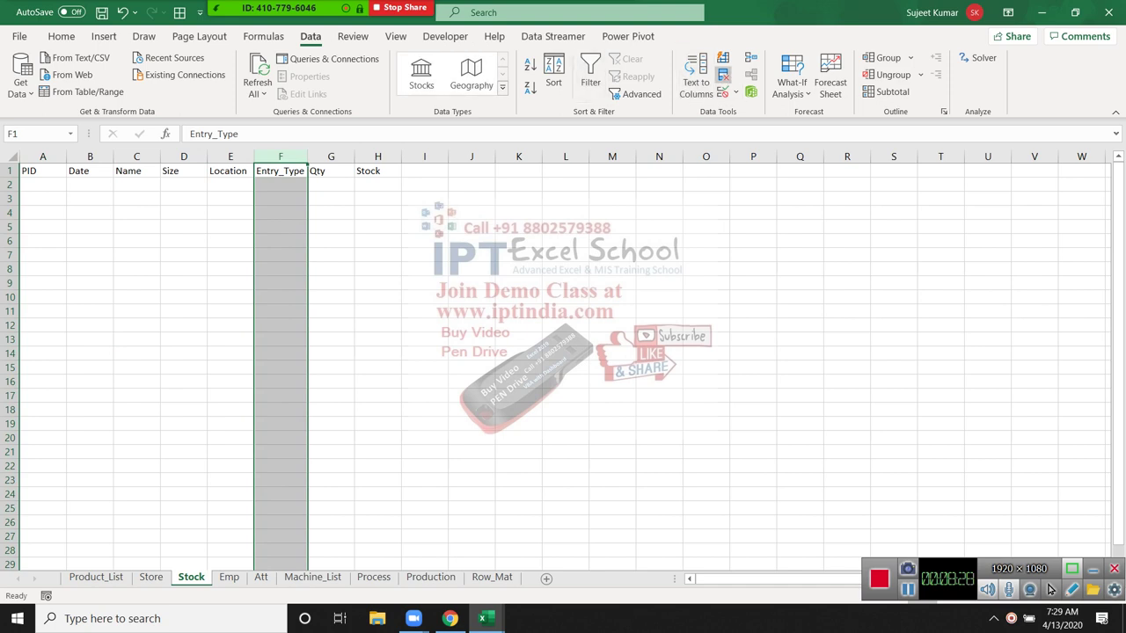
- Restrict Stock column F with a Data Validation List of IN,OUT
{"action": "key", "text": "Return"}
{"action": "key", "text": "alt+Down"}
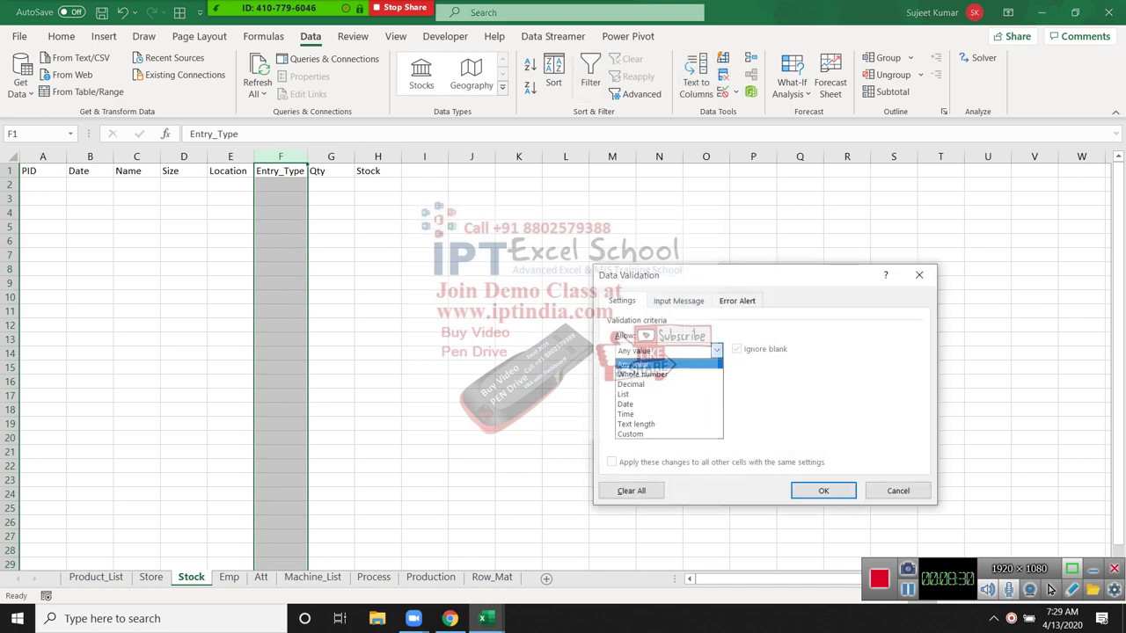
{"action": "key", "text": "Down"}
{"action": "key", "text": "Down"}
{"action": "key", "text": "Down"}
{"action": "key", "text": "Return"}
{"action": "key", "text": "Tab"}
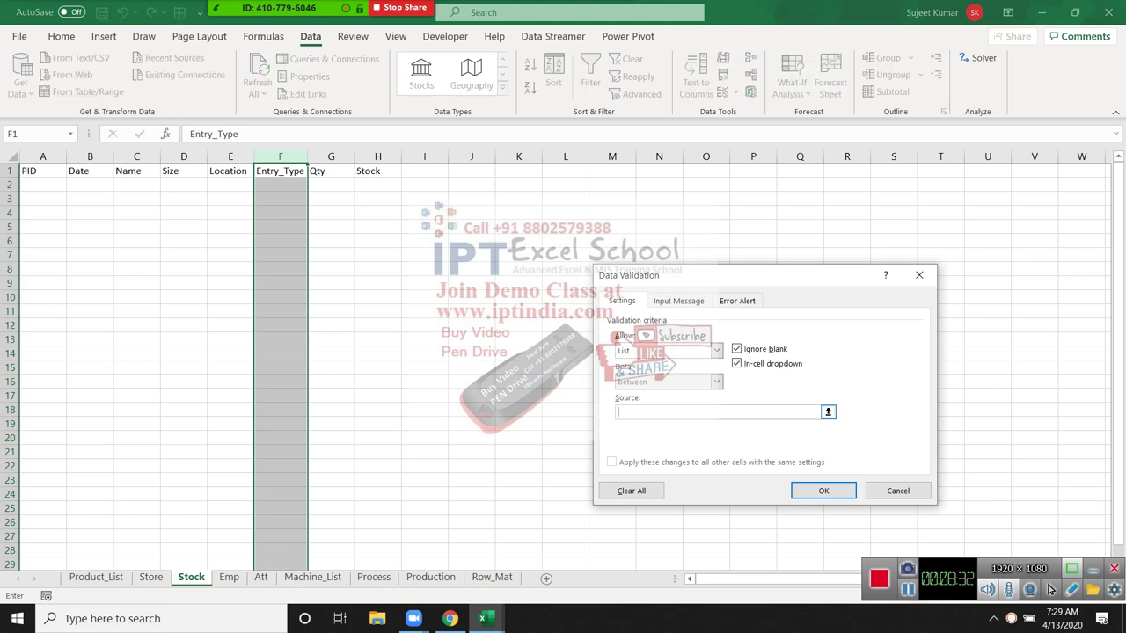
{"action": "type", "text": "IN"}
{"action": "type", "text": ",OUT"}
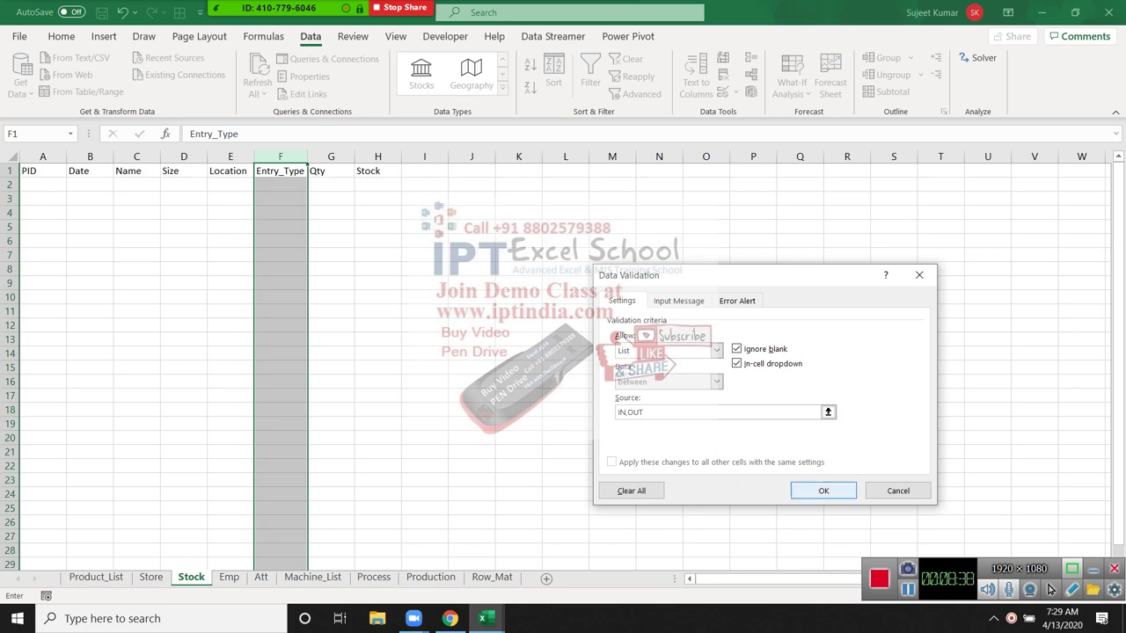
{"action": "key", "text": "Return"}
{"action": "key", "text": "Down"}
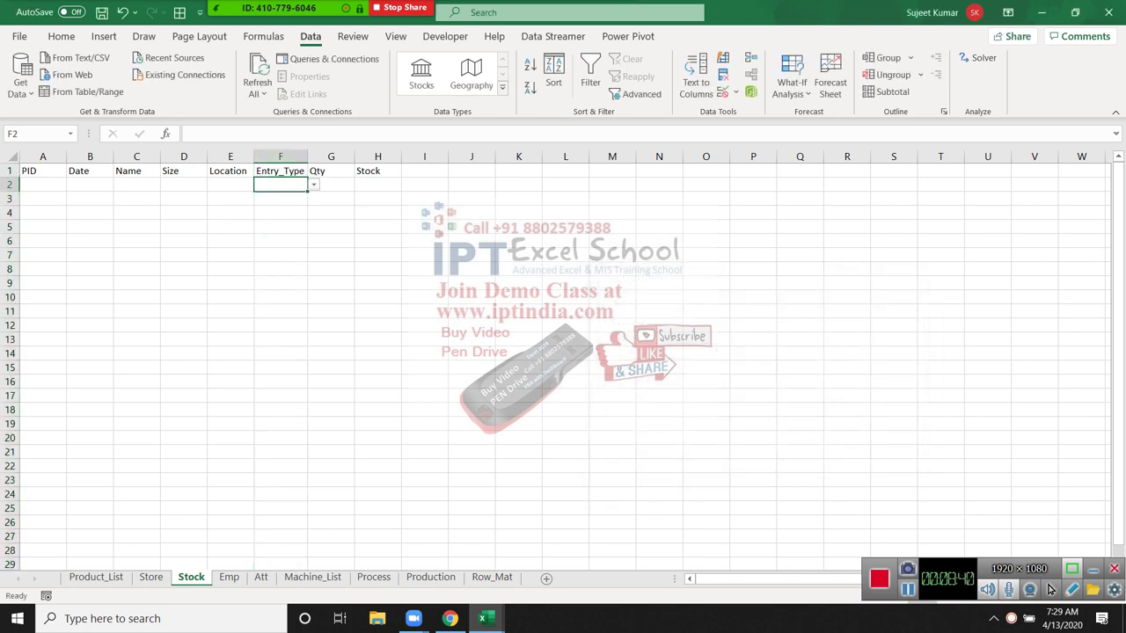
- Confirm Stock F2's dropdown shows IN and OUT, then go to the Emp sheet
{"action": "key", "text": "alt+Down"}
{"action": "key", "text": "Down"}
{"action": "key", "text": "Escape"}
{"action": "key", "text": "ctrl+Page_Down"}
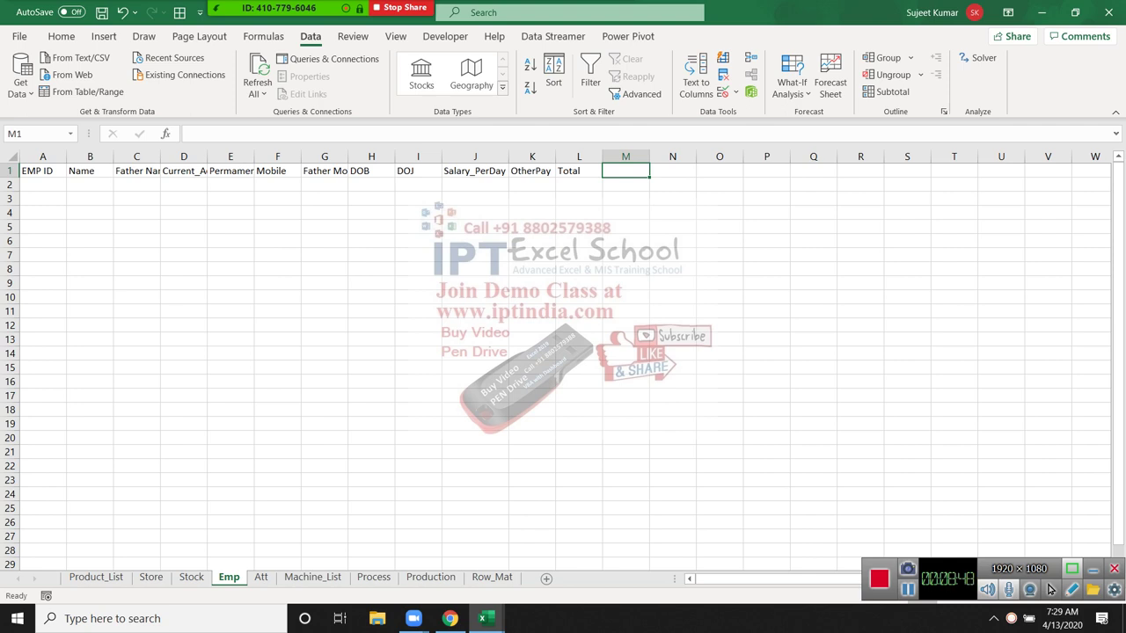
- AutoFit column C to 'Father Name' and step along the Emp headers to OtherPay
{"action": "key", "text": "ctrl+Home"}
{"action": "key", "text": "Down"}
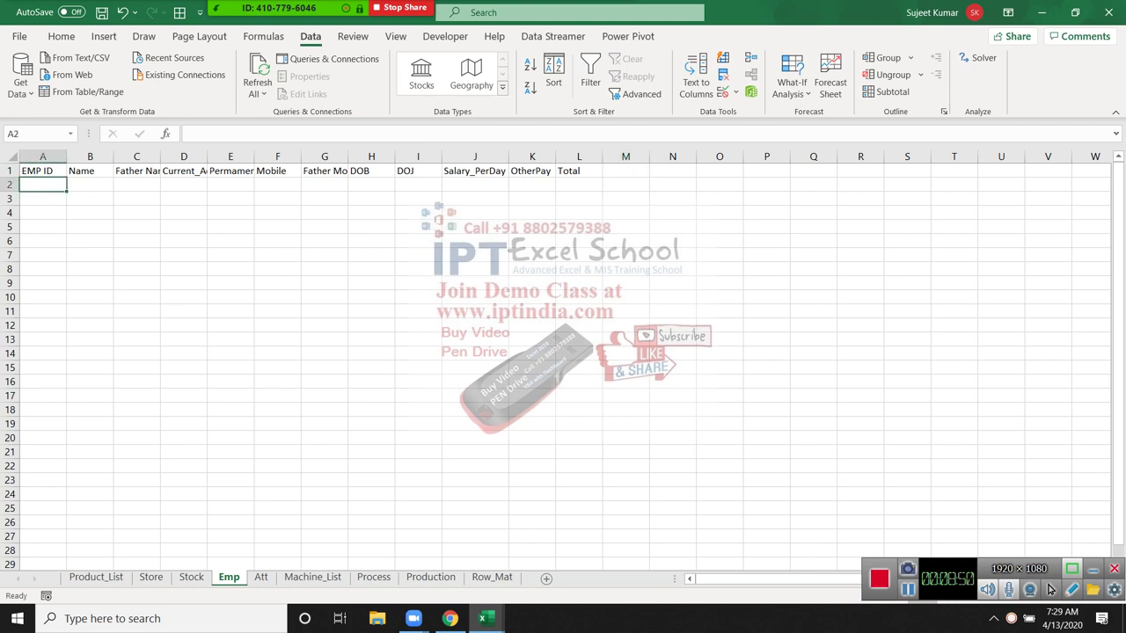
{"action": "double_click", "coordinate": [160, 156]}
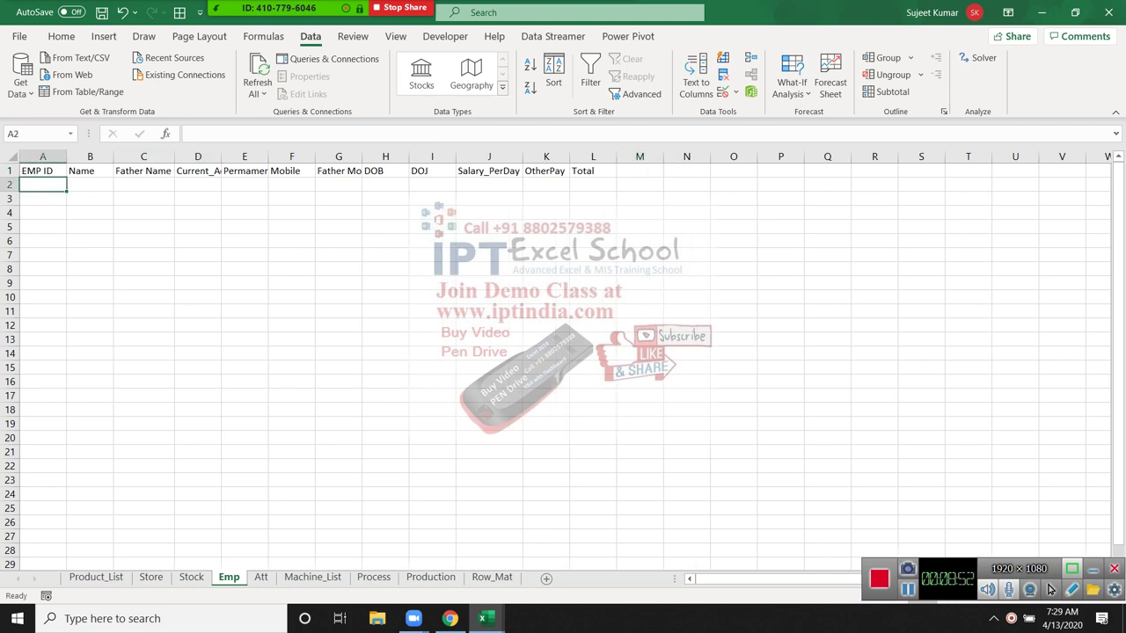
{"action": "key", "text": "Up"}
{"action": "key", "text": "Right"}
{"action": "key", "text": "Right"}
{"action": "key", "text": "Right"}
{"action": "key", "text": "ctrl+space"}
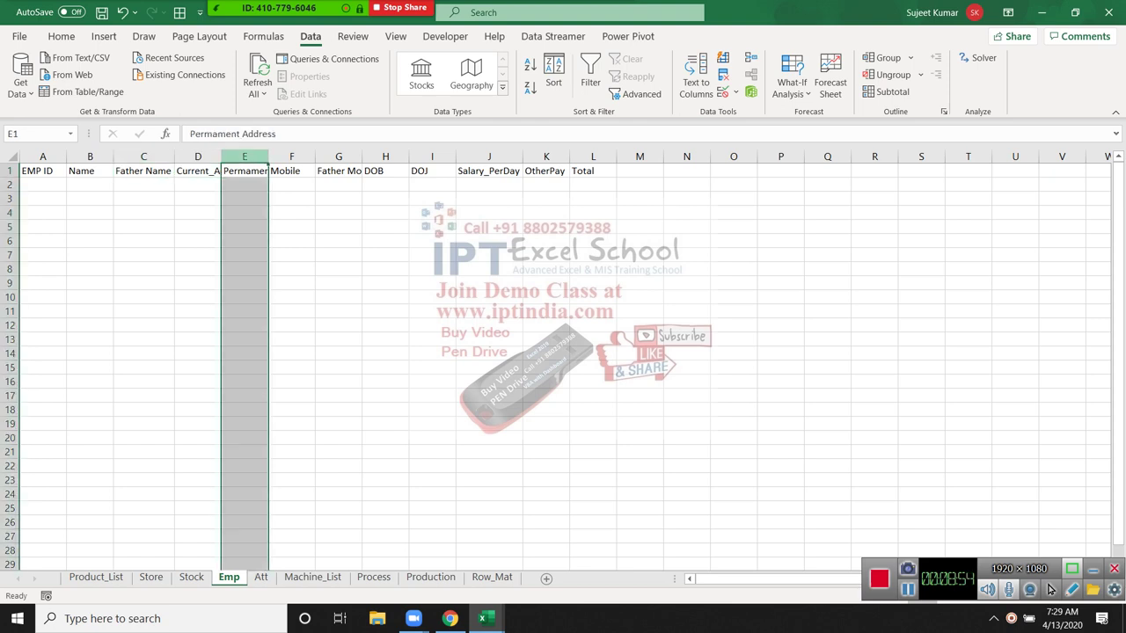
{"action": "key", "text": "Right"}
{"action": "key", "text": "Right"}
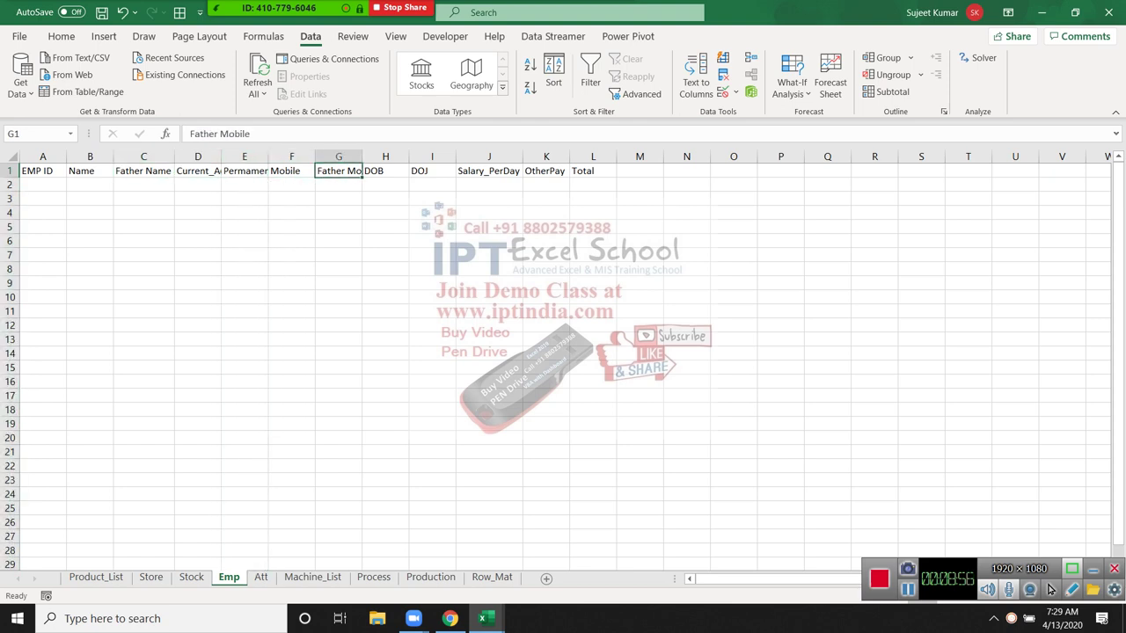
{"action": "key", "text": "Right"}
{"action": "key", "text": "Right"}
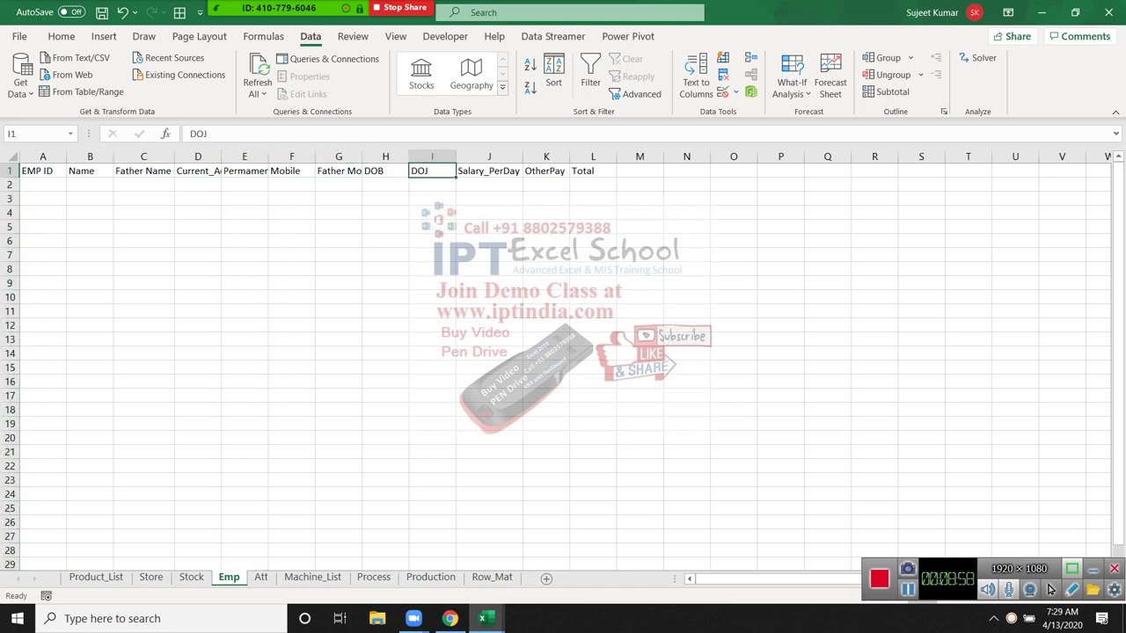
{"action": "key", "text": "Right"}
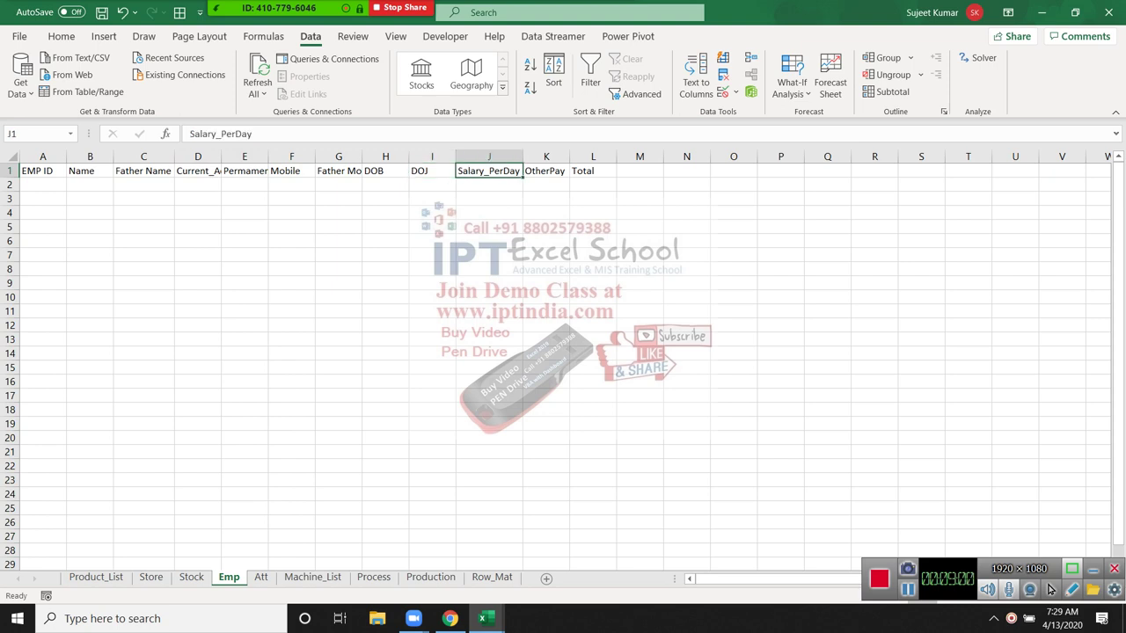
{"action": "key", "text": "Right"}
{"action": "key", "text": "Down"}
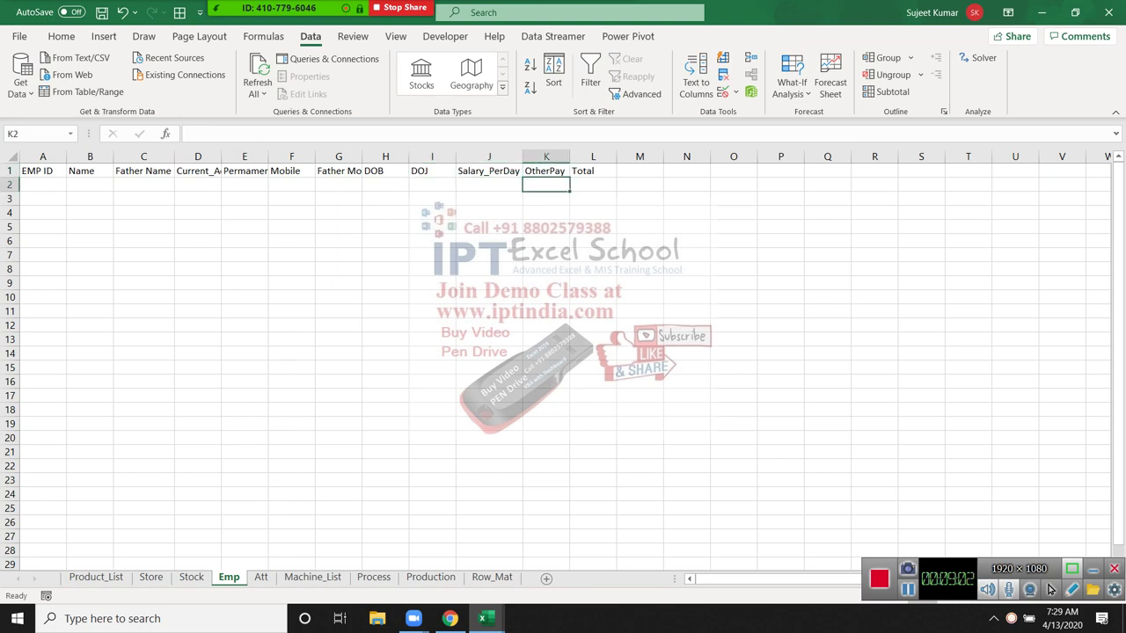
{"action": "key", "text": "Right"}
- Enter =J2+K2 in L2 and fill it down through L11
{"action": "type", "text": "="}
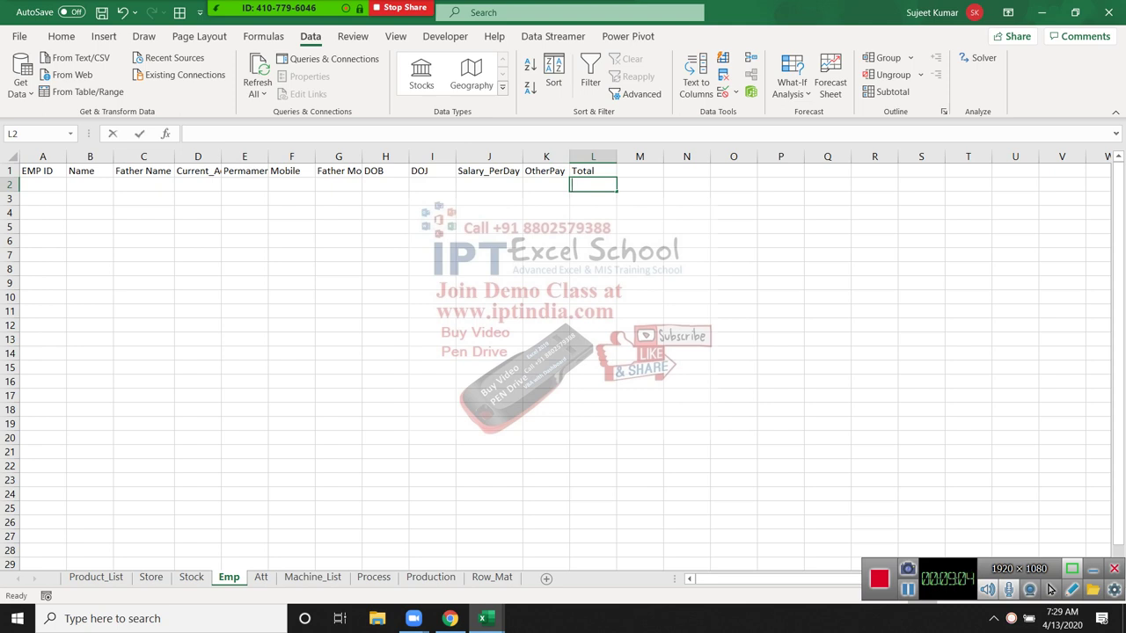
{"action": "key", "text": "Left"}
{"action": "key", "text": "Left"}
{"action": "type", "text": "+"}
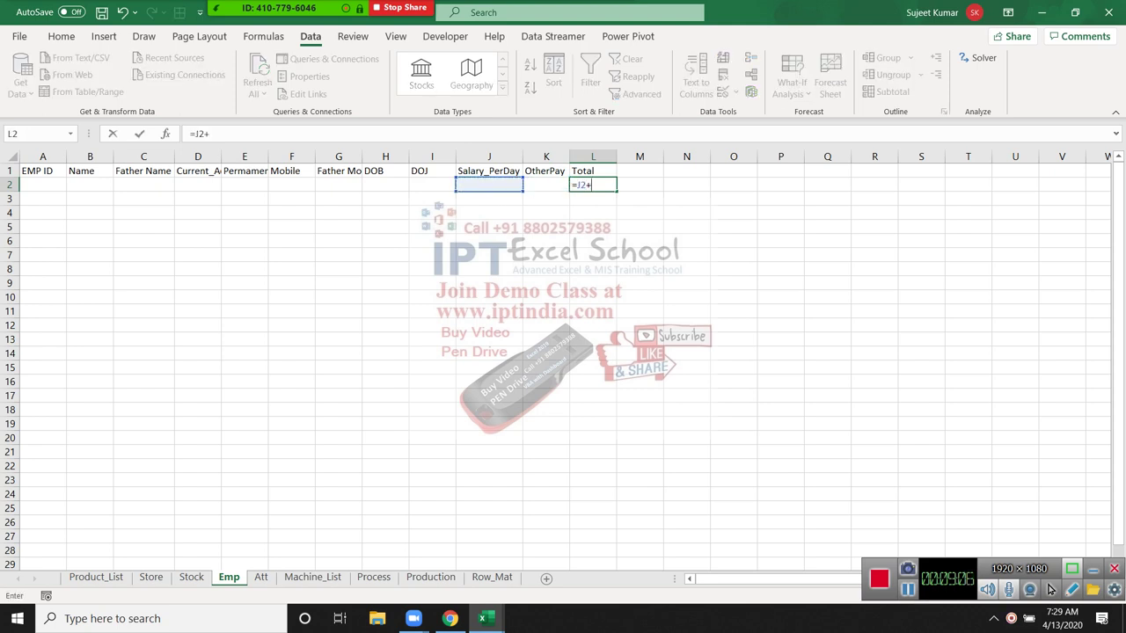
{"action": "key", "text": "Right"}
{"action": "key", "text": "ctrl+Return"}
{"action": "key", "text": "shift+Down"}
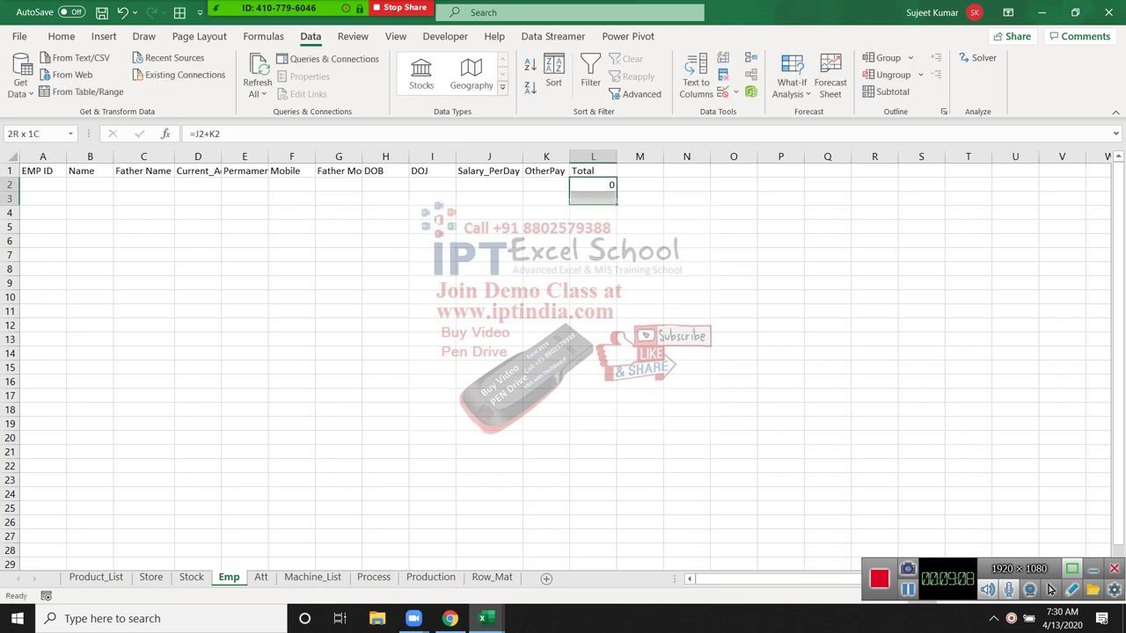
{"action": "key", "text": "shift+Down"}
{"action": "key", "text": "shift+Down"}
{"action": "key", "text": "shift+Down"}
{"action": "key", "text": "shift+Down"}
{"action": "key", "text": "shift+Down"}
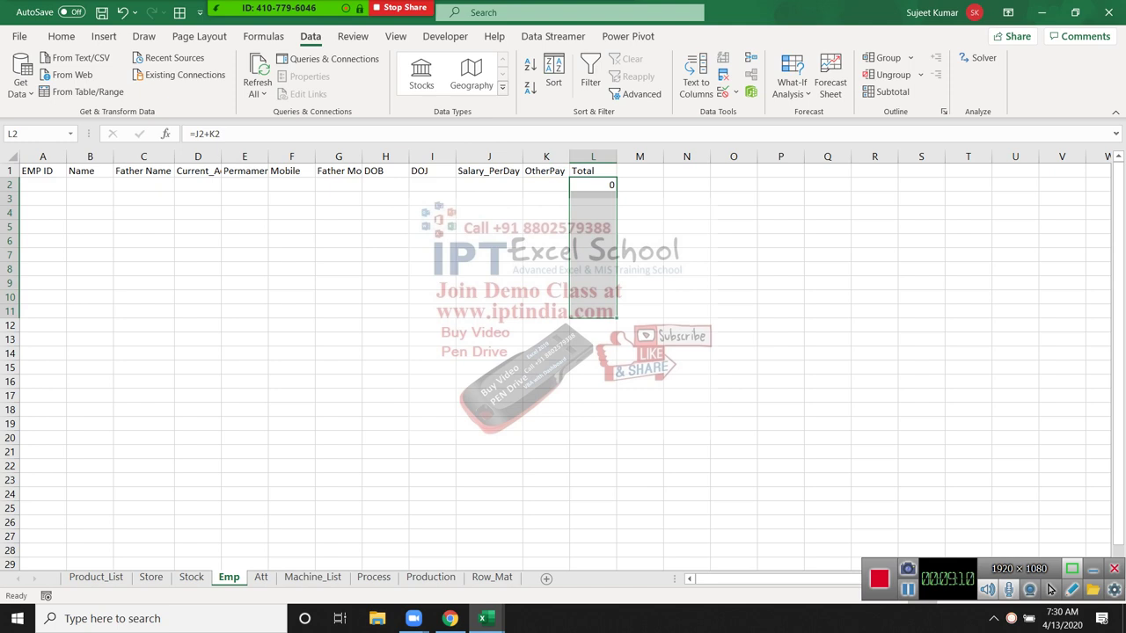
{"action": "key", "text": "ctrl+d"}
{"action": "key", "text": "ctrl+q"}
{"action": "key", "text": "Left"}
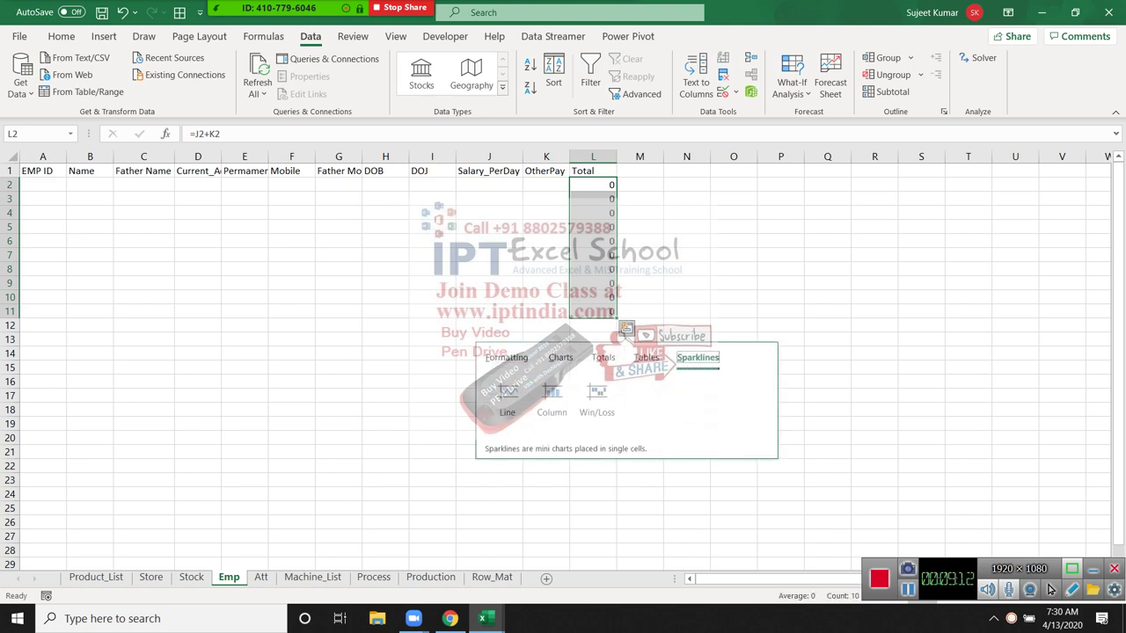
{"action": "key", "text": "Escape"}
- Review the Salary_PerDay column cells and its J1 header
{"action": "key", "text": "Left"}
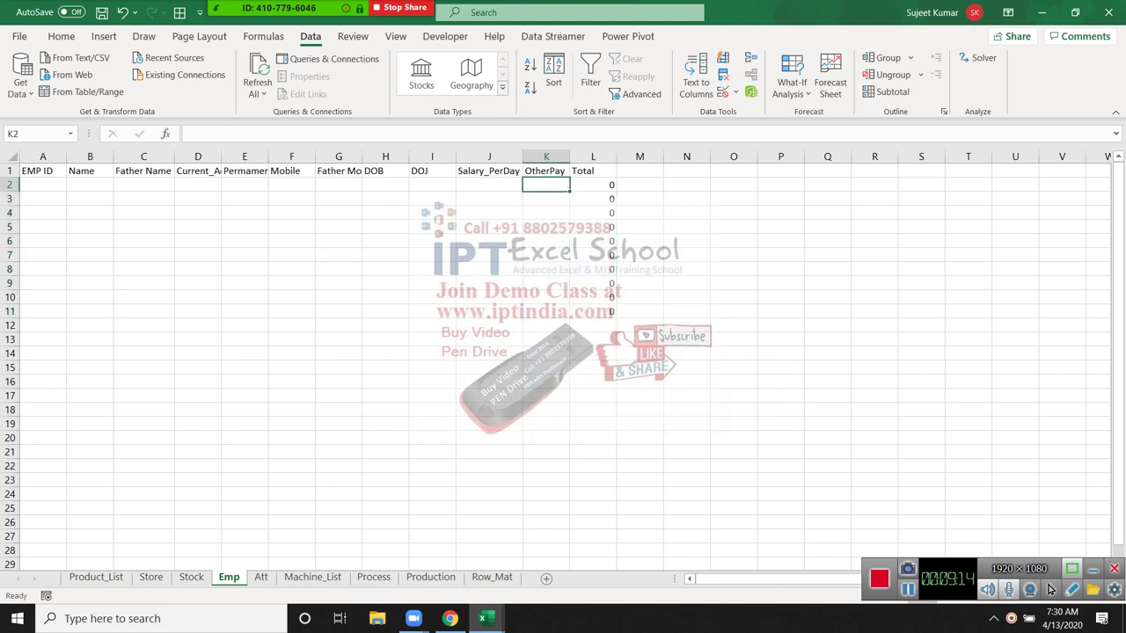
{"action": "key", "text": "Left"}
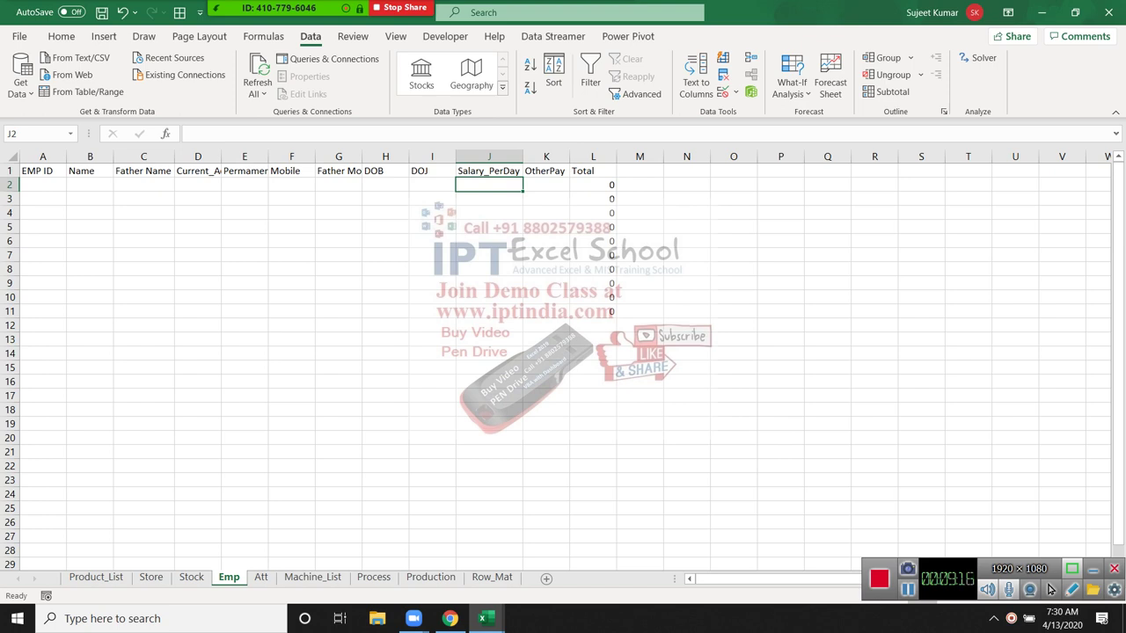
{"action": "key", "text": "Down"}
{"action": "key", "text": "Up"}
{"action": "key", "text": "Down"}
{"action": "key", "text": "Up"}
{"action": "key", "text": "Up"}
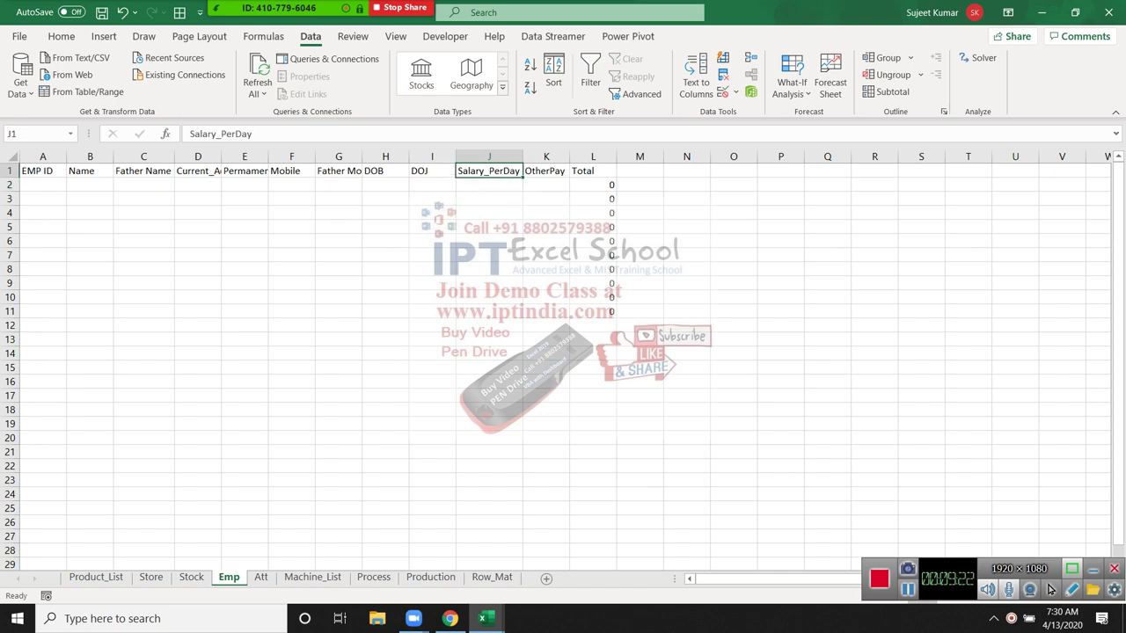
{"action": "key", "text": "Down"}
{"action": "key", "text": "Down"}
{"action": "key", "text": "Up"}
{"action": "key", "text": "Up"}
{"action": "key", "text": "Left"}
{"action": "key", "text": "Left"}
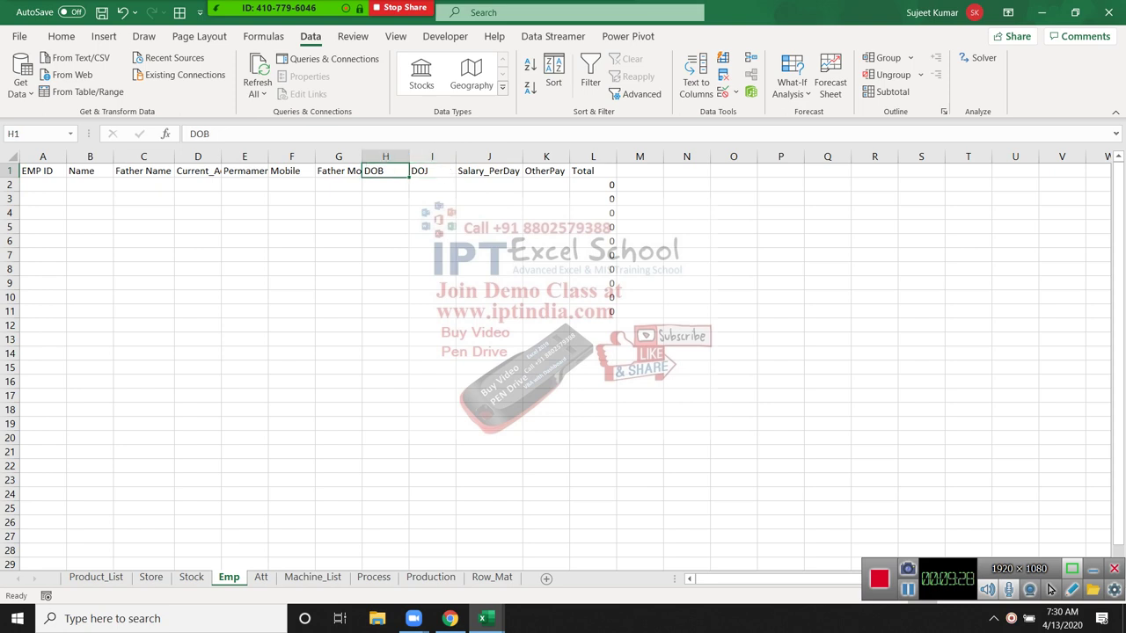
{"action": "key", "text": "Right"}
{"action": "key", "text": "Right"}
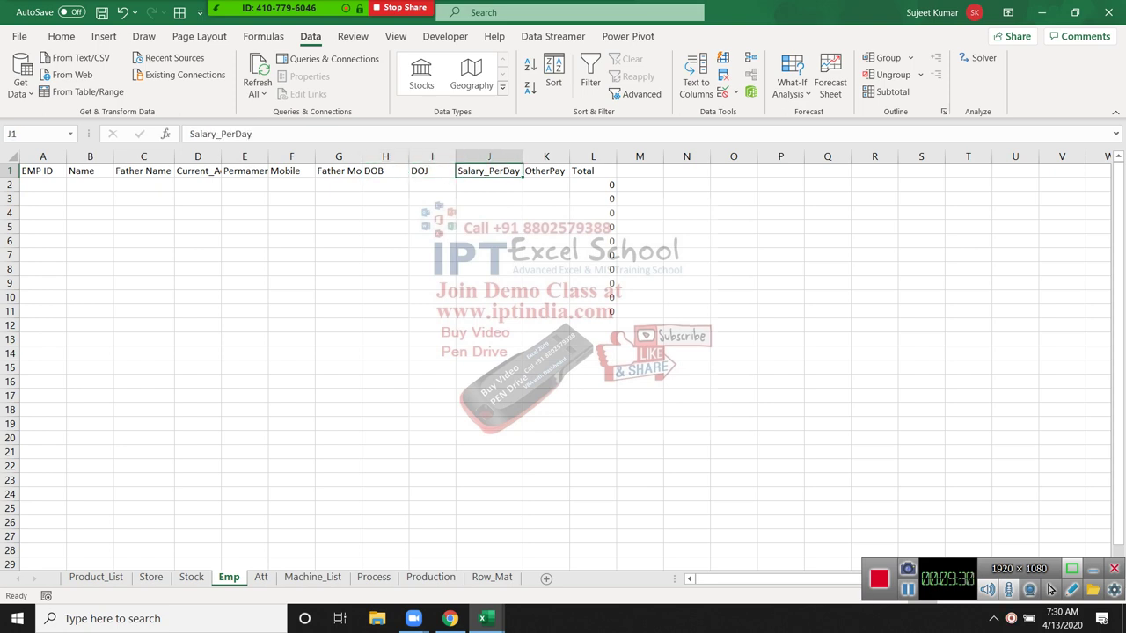
- AutoFit columns G (Father Mobile) and F (Mobile), then drag column F slightly wider
{"action": "key", "text": "Left"}
{"action": "key", "text": "Left"}
{"action": "key", "text": "Left"}
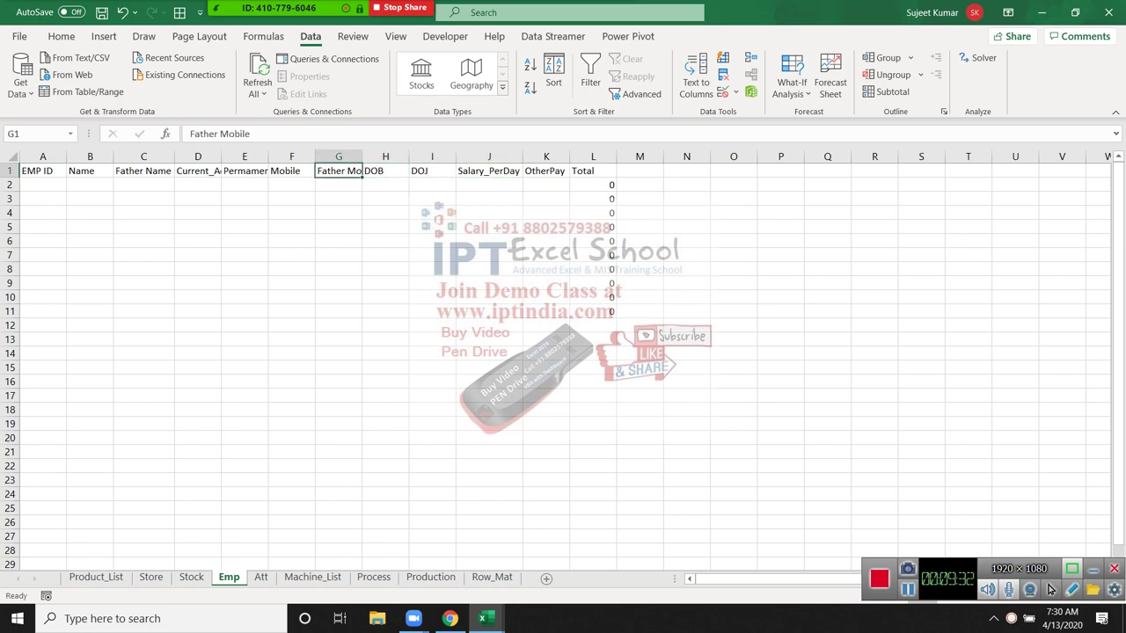
{"action": "key", "text": "alt+o"}
{"action": "key", "text": "c"}
{"action": "key", "text": "a"}
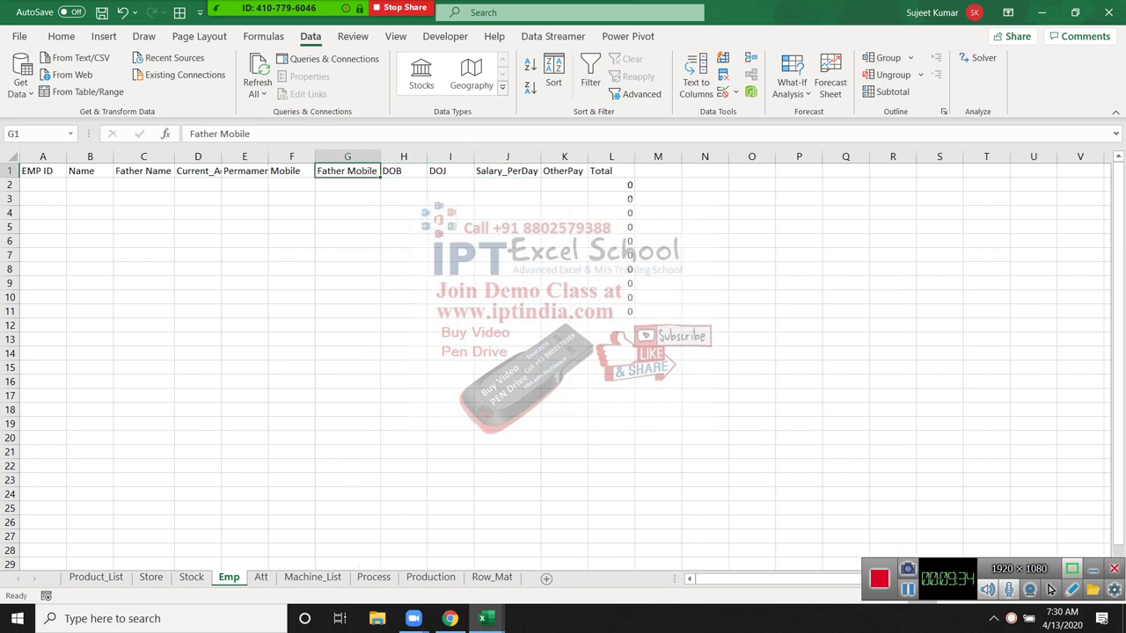
{"action": "key", "text": "Left"}
{"action": "key", "text": "Down"}
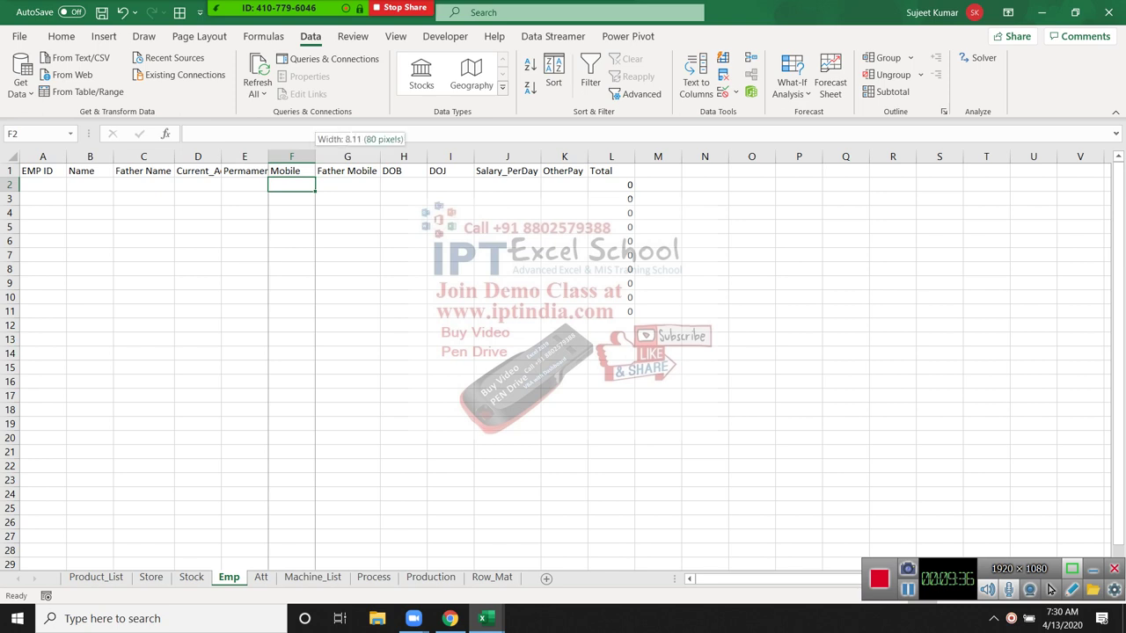
{"action": "key", "text": "alt+o"}
{"action": "key", "text": "c"}
{"action": "key", "text": "a"}
{"action": "left_click_drag", "start_coordinate": [303, 156], "coordinate": [319, 156]}
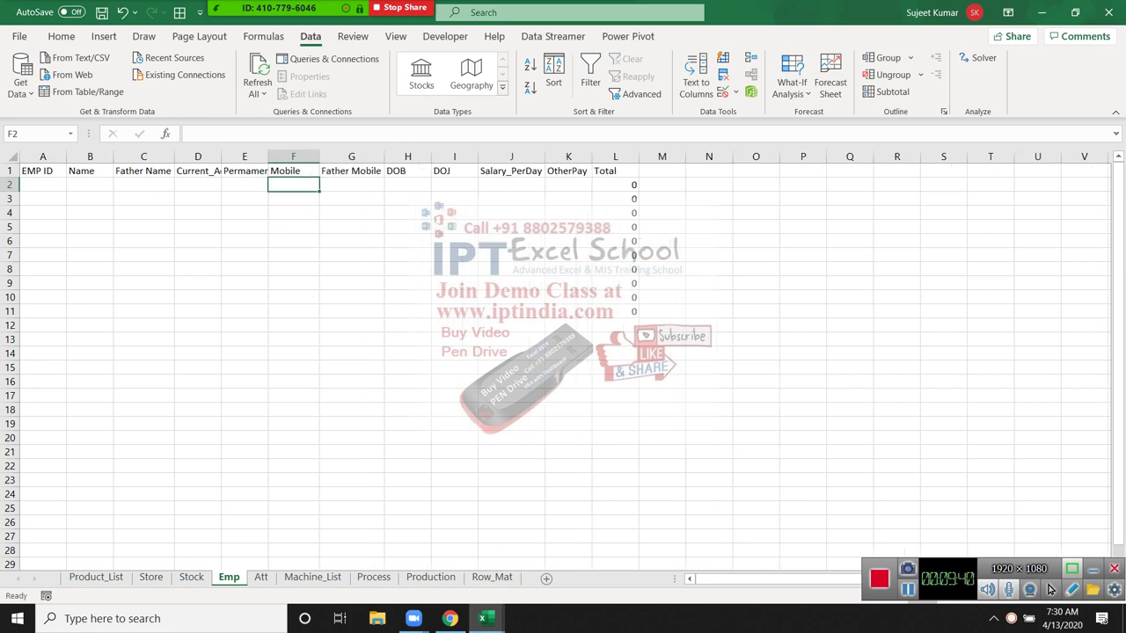
- Add Data Validation to columns F:G allowing only text length equal to 10
{"action": "left_click_drag", "start_coordinate": [293, 156], "coordinate": [351, 157]}
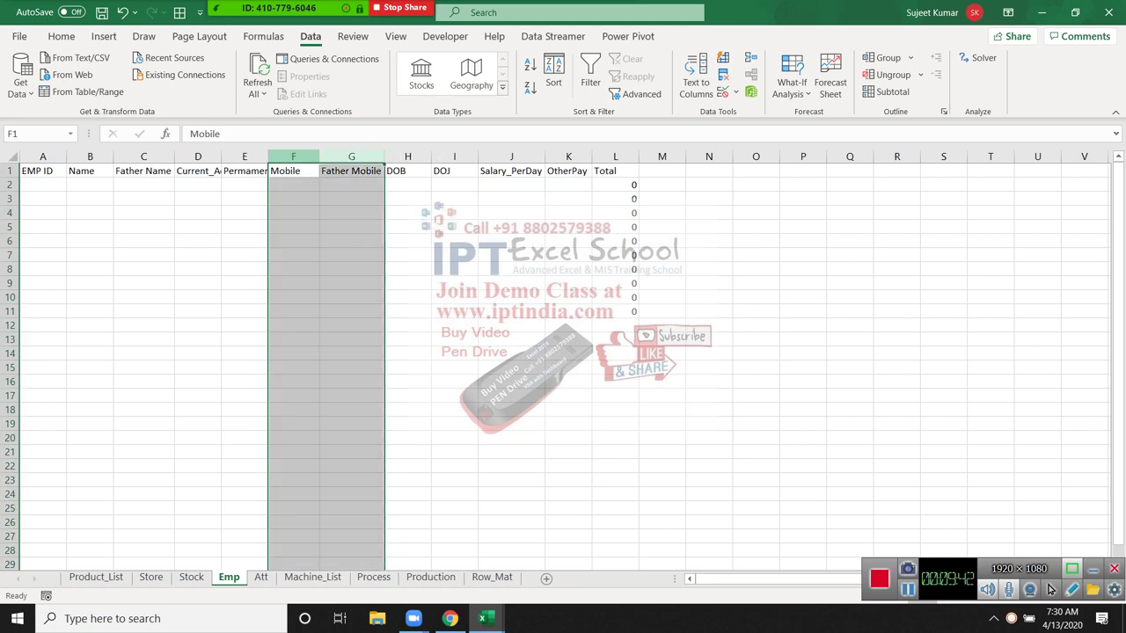
{"action": "left_click", "coordinate": [723, 91]}
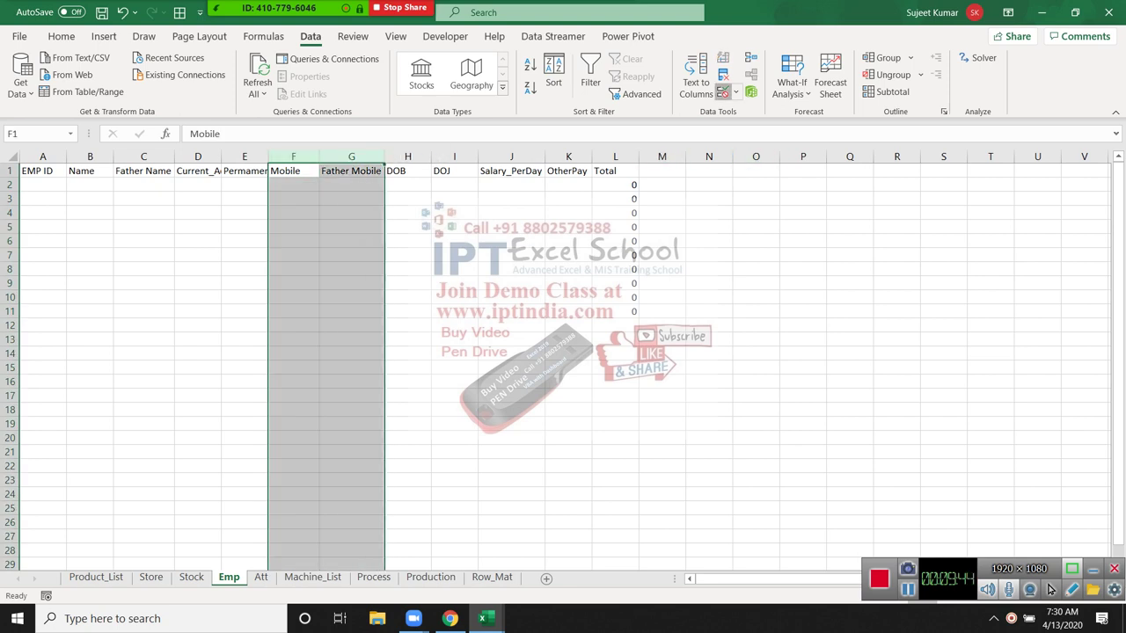
{"action": "left_click", "coordinate": [716, 350]}
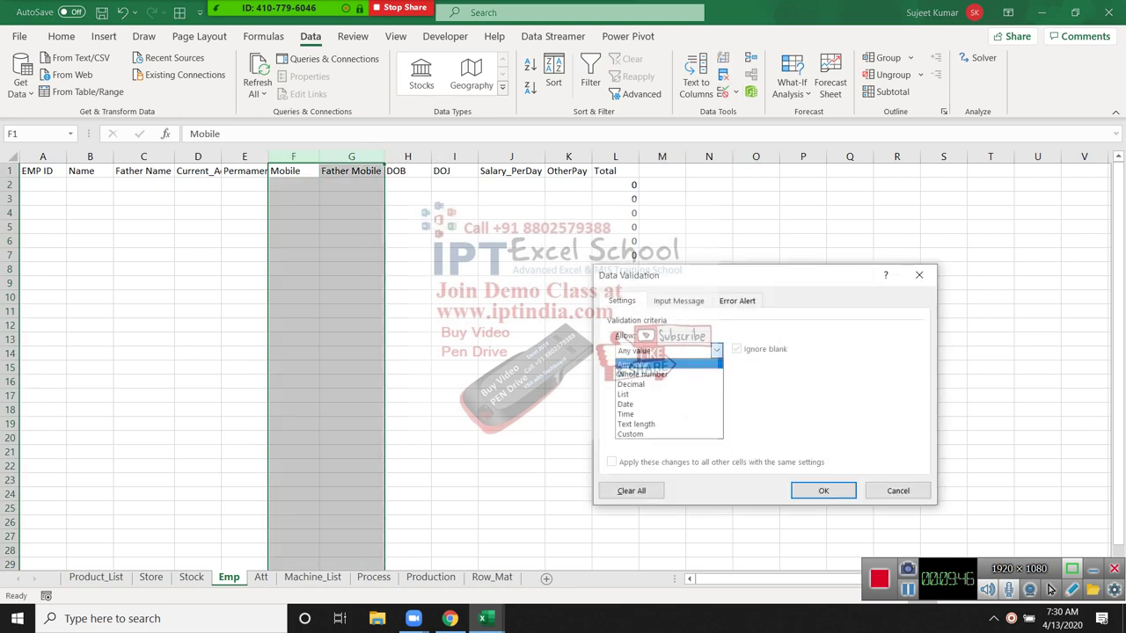
{"action": "left_click", "coordinate": [635, 424]}
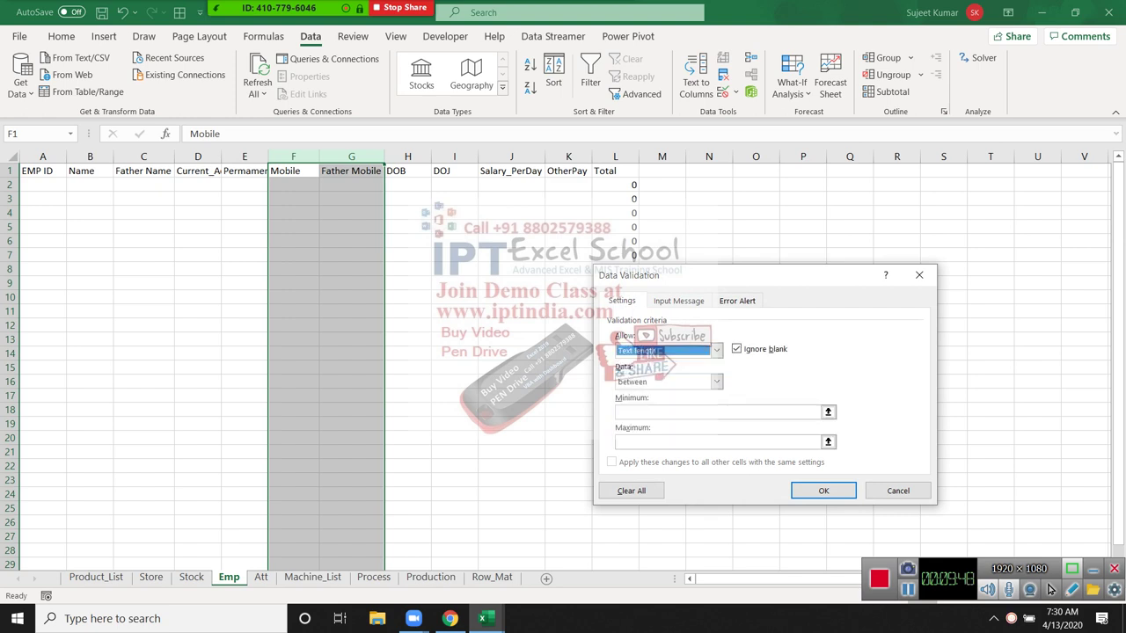
{"action": "left_click", "coordinate": [717, 381]}
{"action": "left_click", "coordinate": [635, 411]}
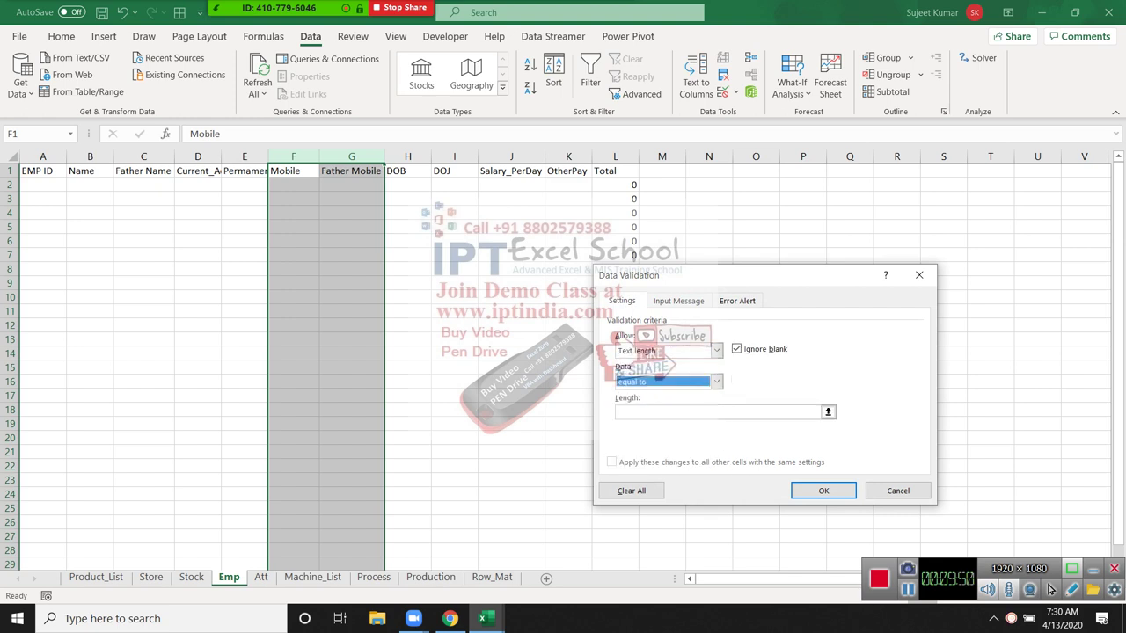
{"action": "left_click", "coordinate": [669, 411]}
{"action": "type", "text": "10"}
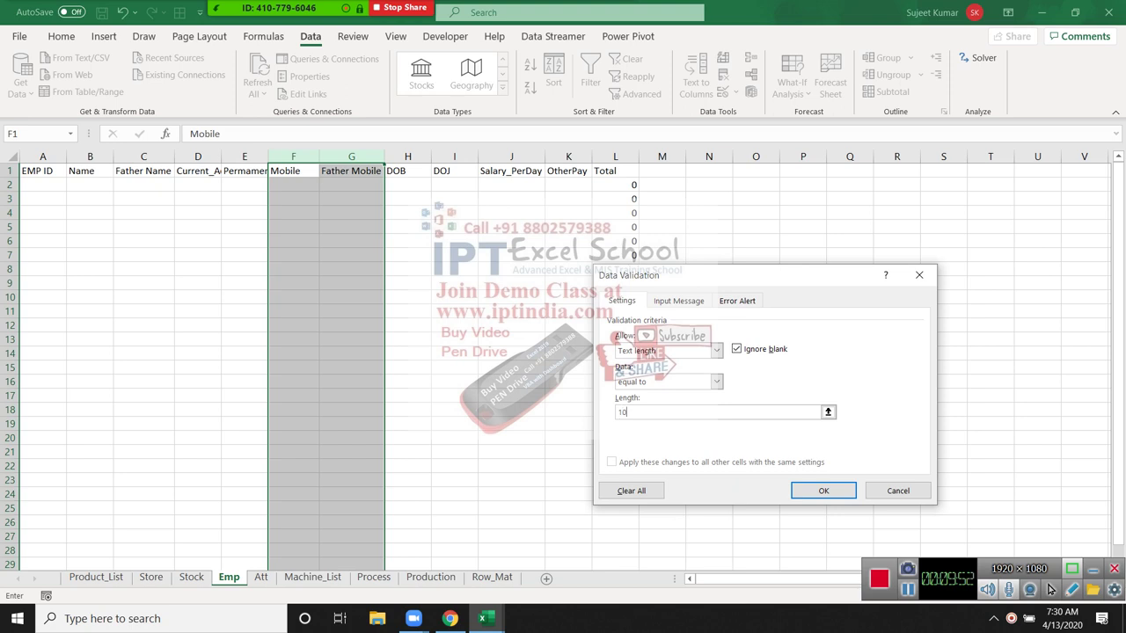
{"action": "key", "text": "Return"}
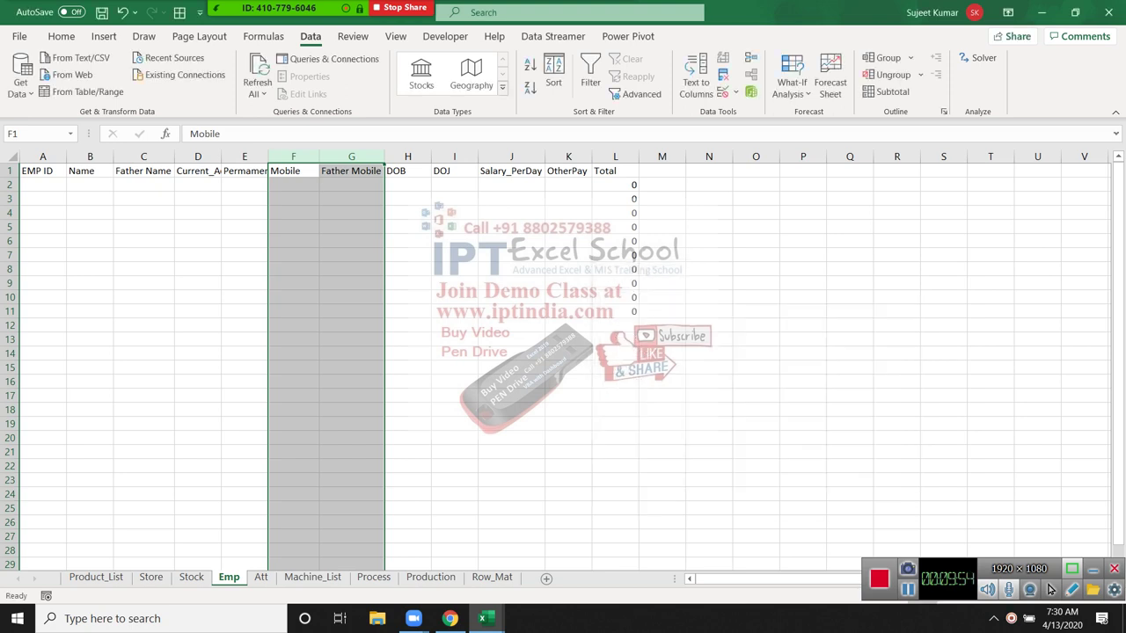
- Test a six-digit number in F2, see it rejected, and cancel the entry
{"action": "key", "text": "Down"}
{"action": "type", "text": "6316"}
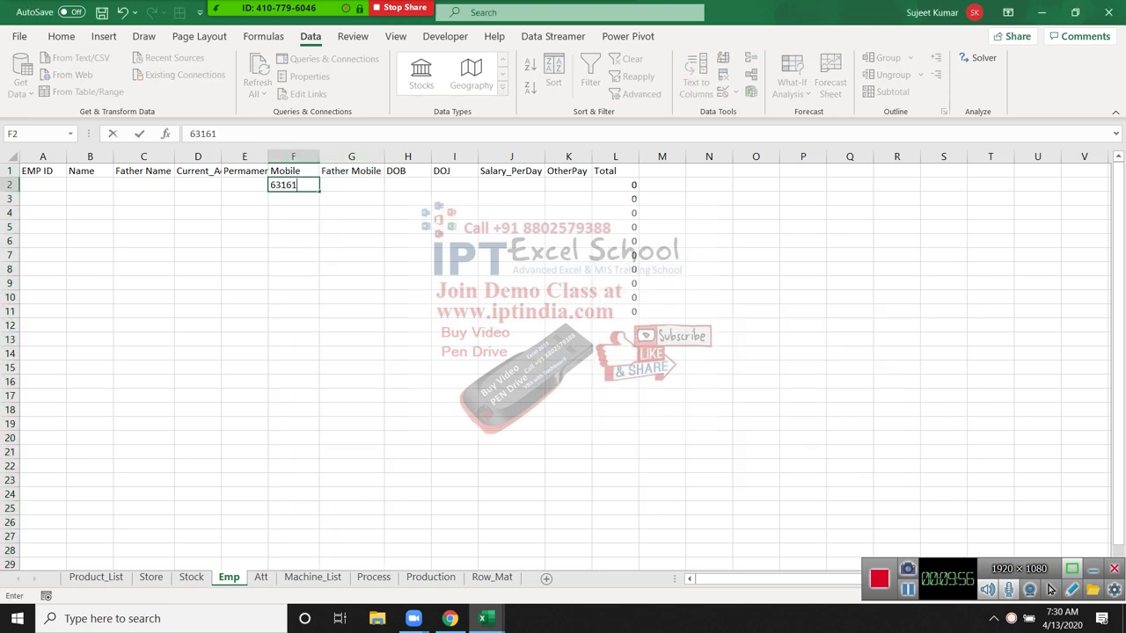
{"action": "type", "text": "16"}
{"action": "key", "text": "Return"}
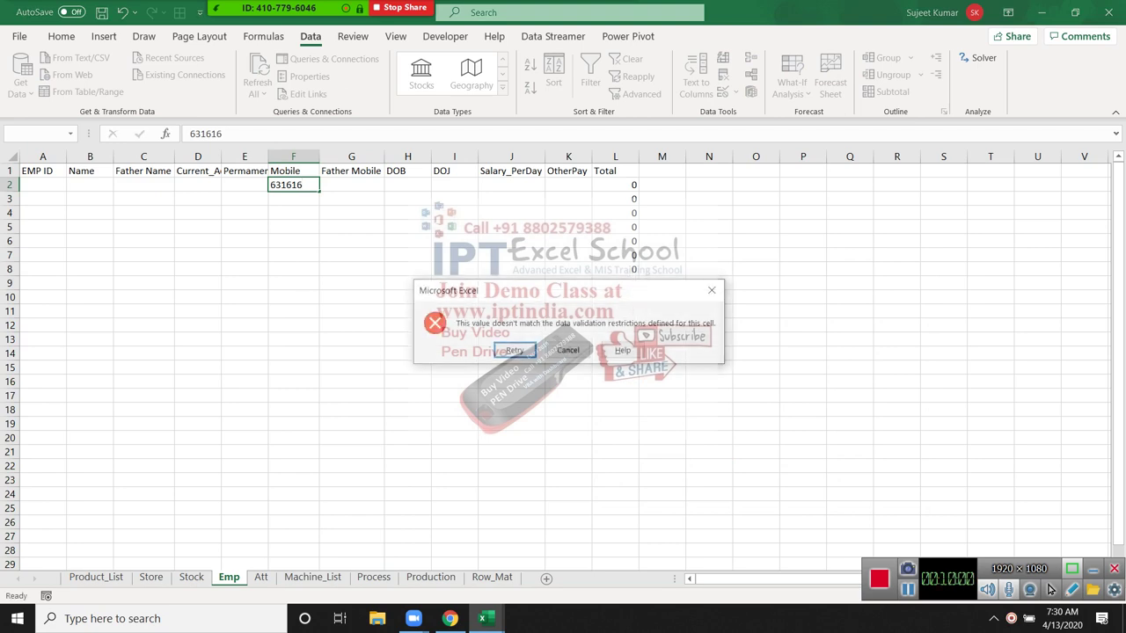
{"action": "key", "text": "Escape"}
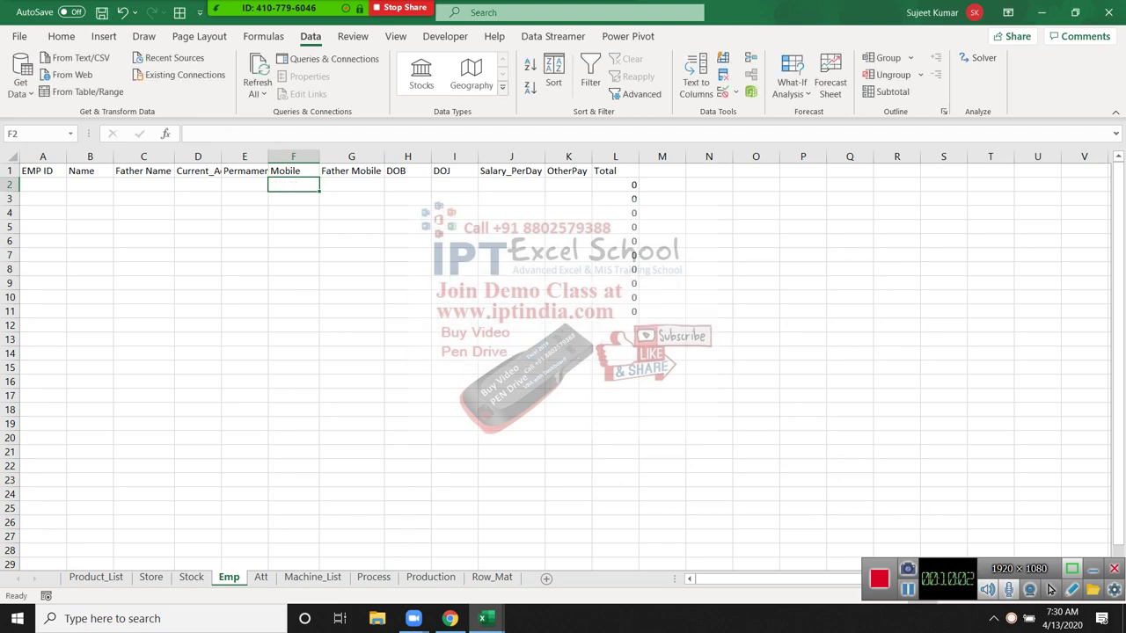
{"action": "key", "text": "Right"}
- Type the Emp ID heading into cell A5 of the Att sheet, then return to the Emp sheet
{"action": "key", "text": "Left"}
{"action": "key", "text": "Down"}
{"action": "key", "text": "Down"}
{"action": "key", "text": "Down"}
{"action": "key", "text": "ctrl+Page_Down"}
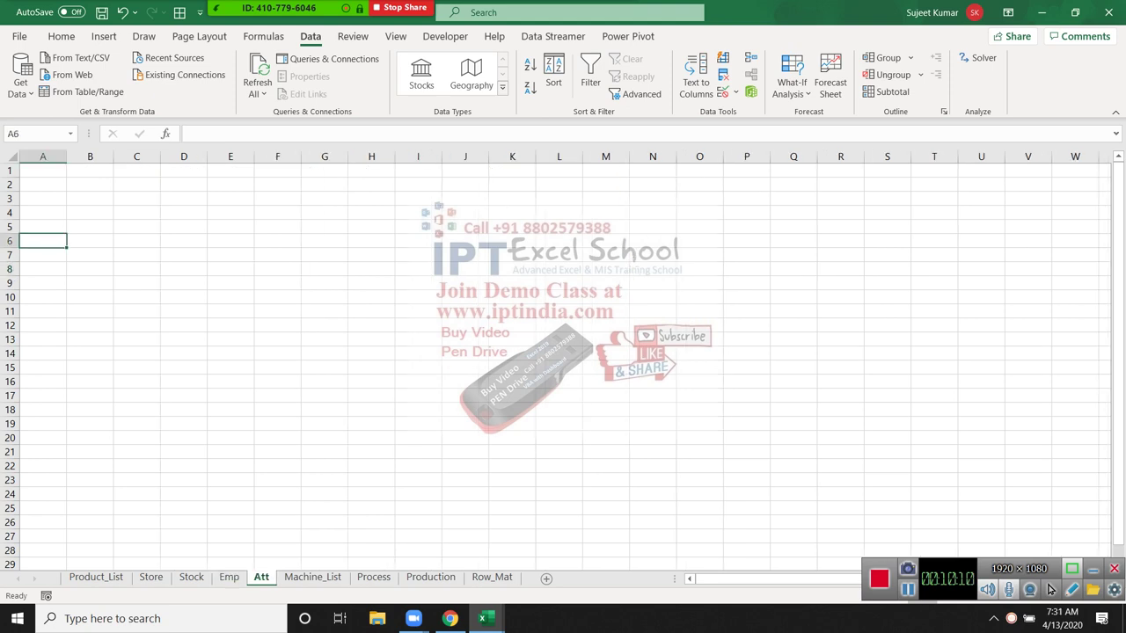
{"action": "key", "text": "Up"}
{"action": "key", "text": "Up"}
{"action": "key", "text": "Up"}
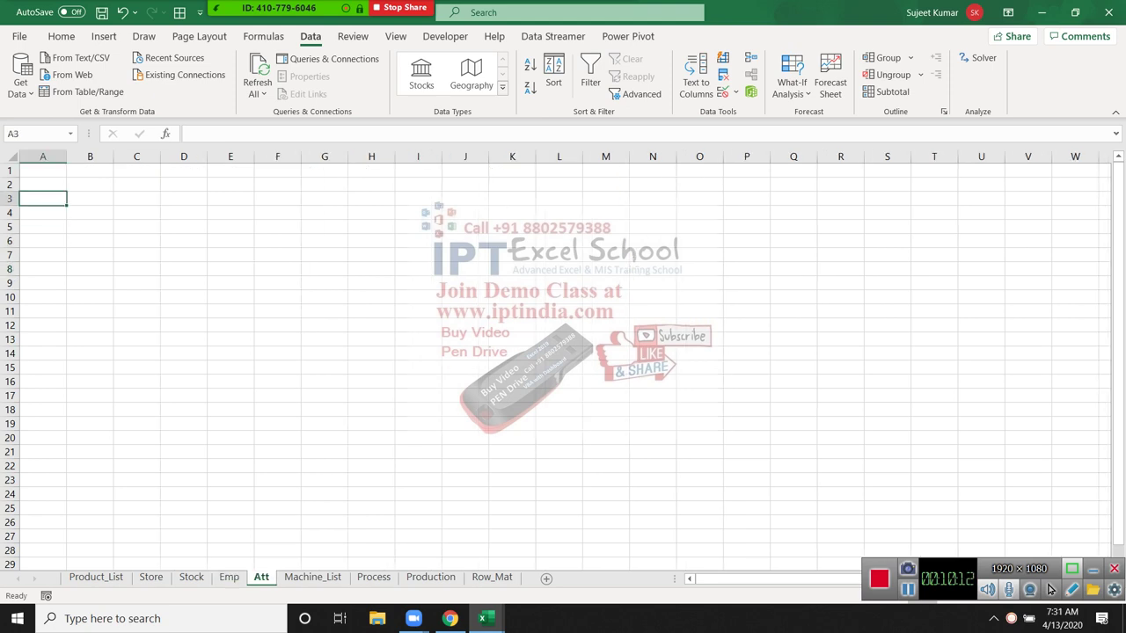
{"action": "key", "text": "Down"}
{"action": "key", "text": "Down"}
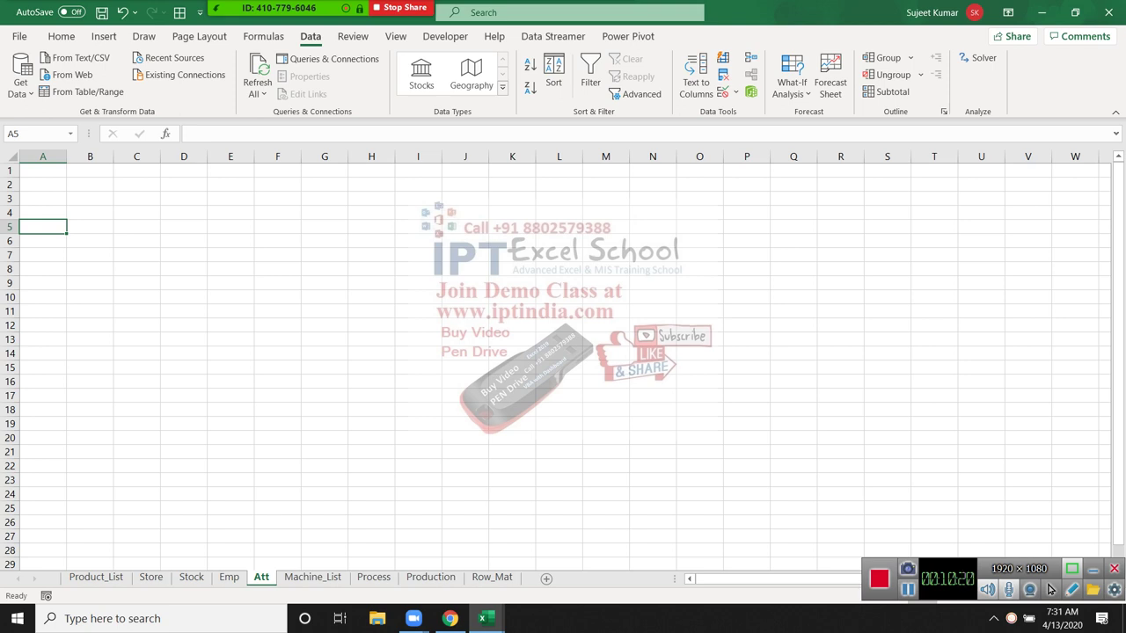
{"action": "type", "text": "E"}
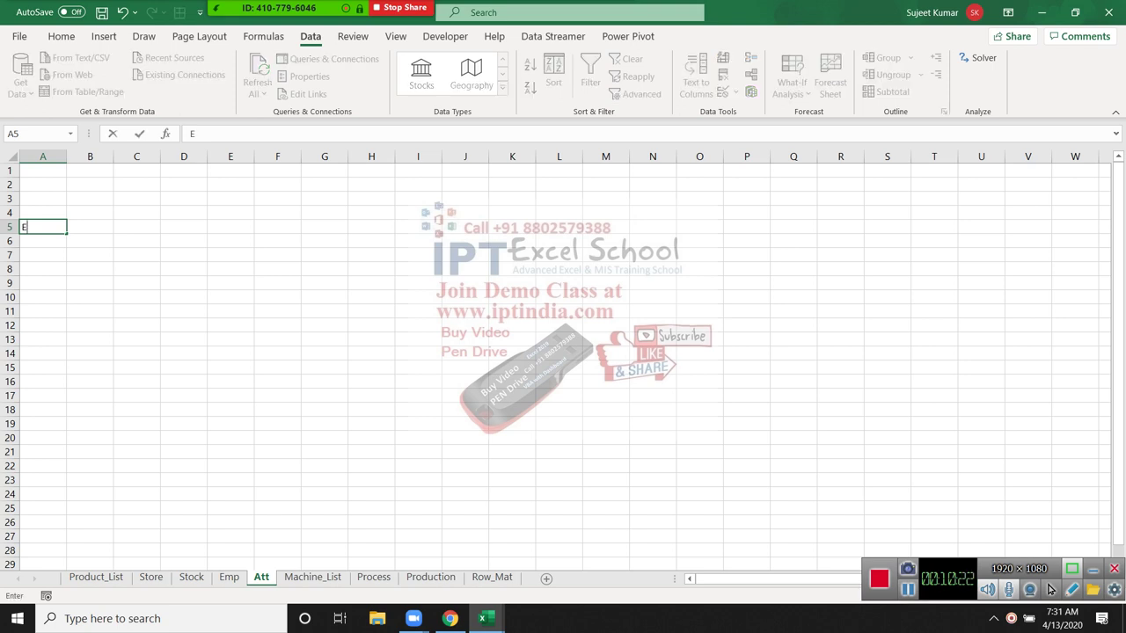
{"action": "type", "text": "Mu"}
{"action": "key", "text": "BackSpace"}
{"action": "key", "text": "BackSpace"}
{"action": "type", "text": "mp "}
{"action": "type", "text": "ID"}
{"action": "key", "text": "Return"}
{"action": "key", "text": "ctrl+Page_Up"}
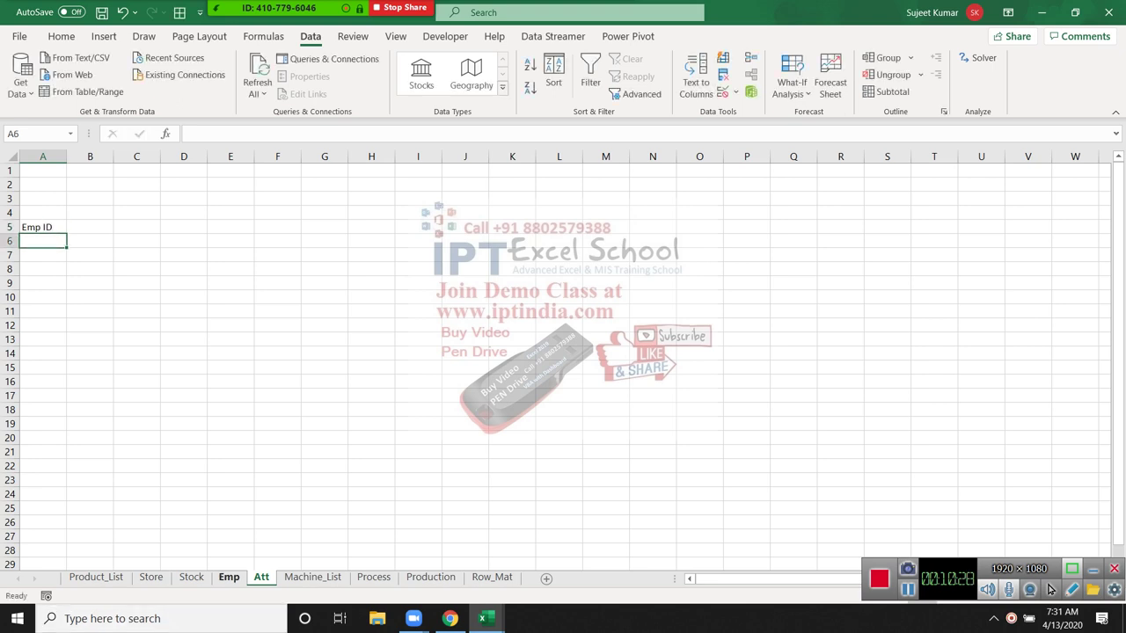
- Add the Name and DOJ headings in B5 and C5 of the Att sheet
{"action": "key", "text": "ctrl+Page_Down"}
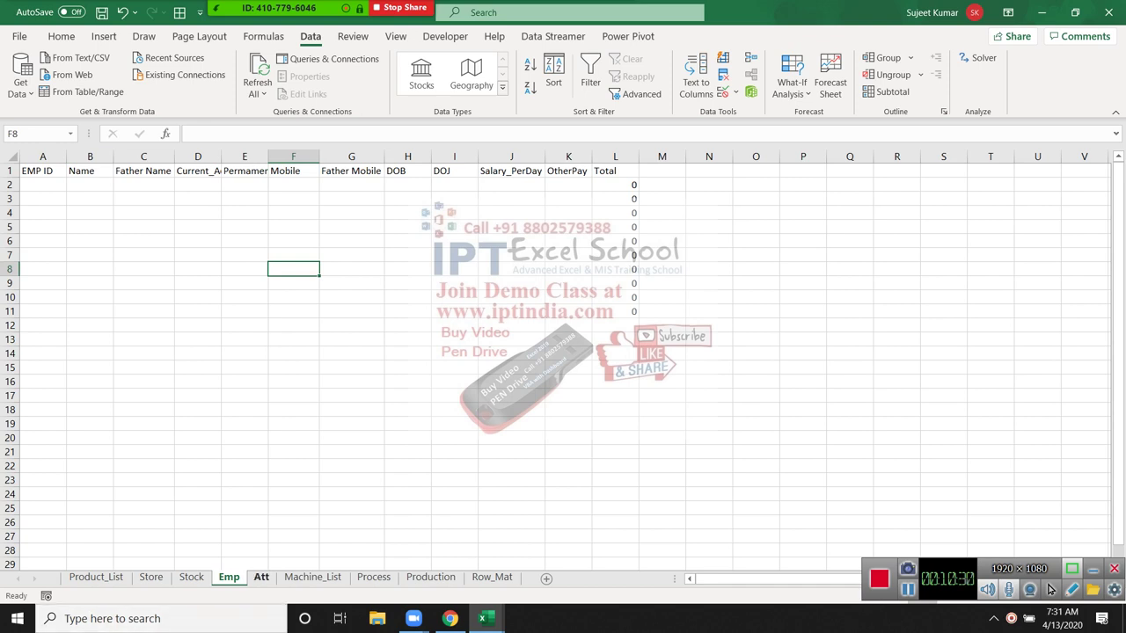
{"action": "key", "text": "Up"}
{"action": "key", "text": "Right"}
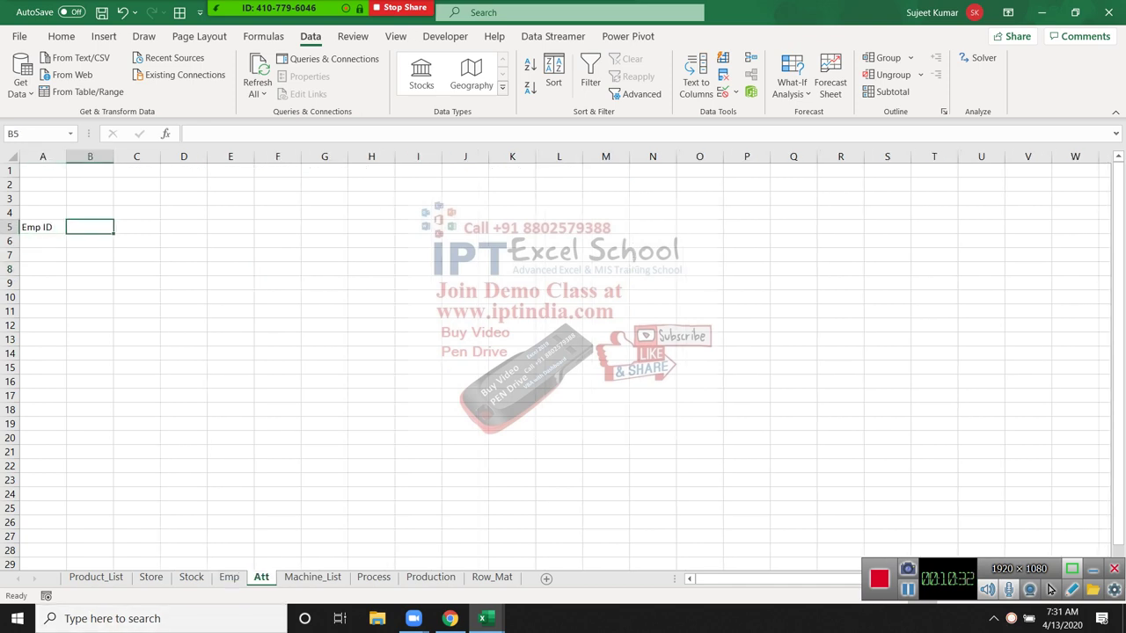
{"action": "type", "text": "Name"}
{"action": "key", "text": "Right"}
{"action": "type", "text": "D"}
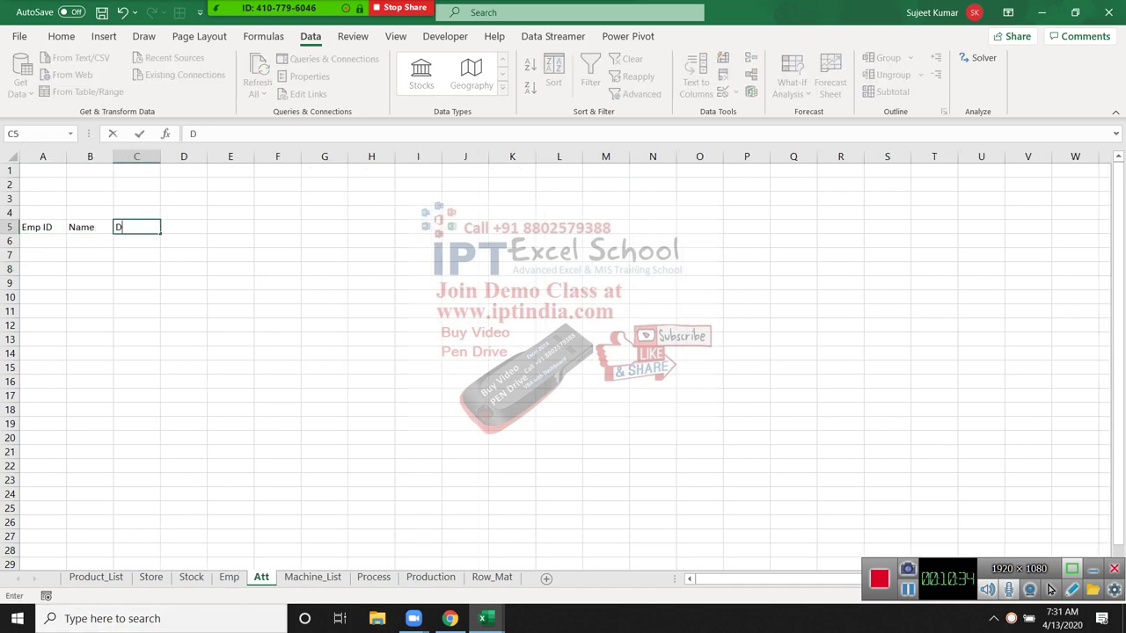
{"action": "type", "text": "OJ"}
{"action": "key", "text": "Right"}
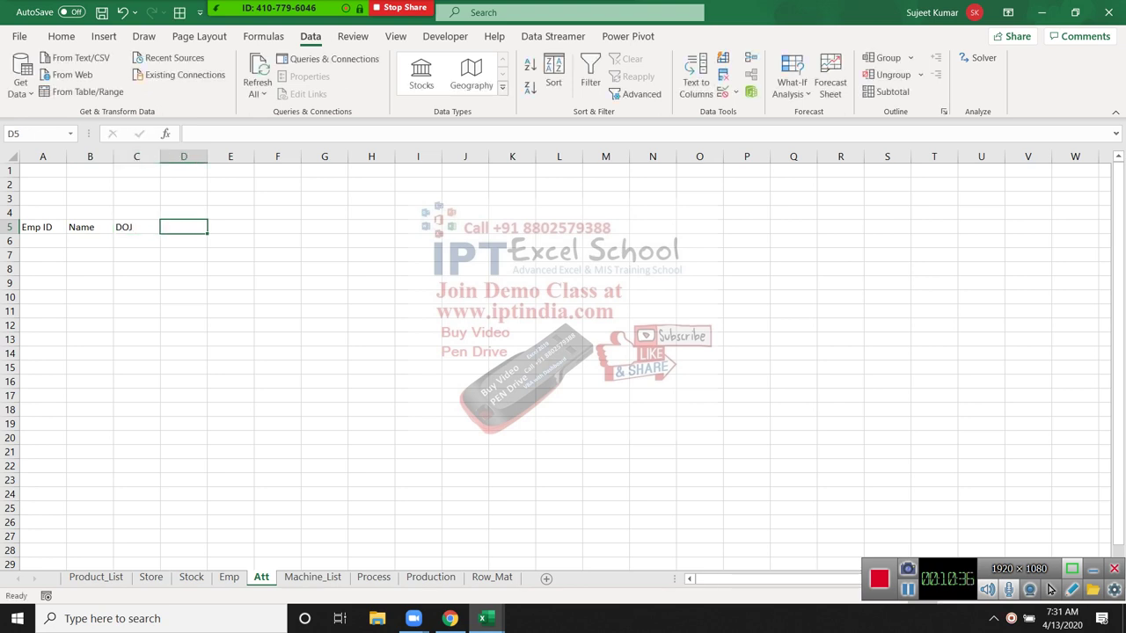
- Enter 1/1 in D5 as the first date heading
{"action": "type", "text": "1/1"}
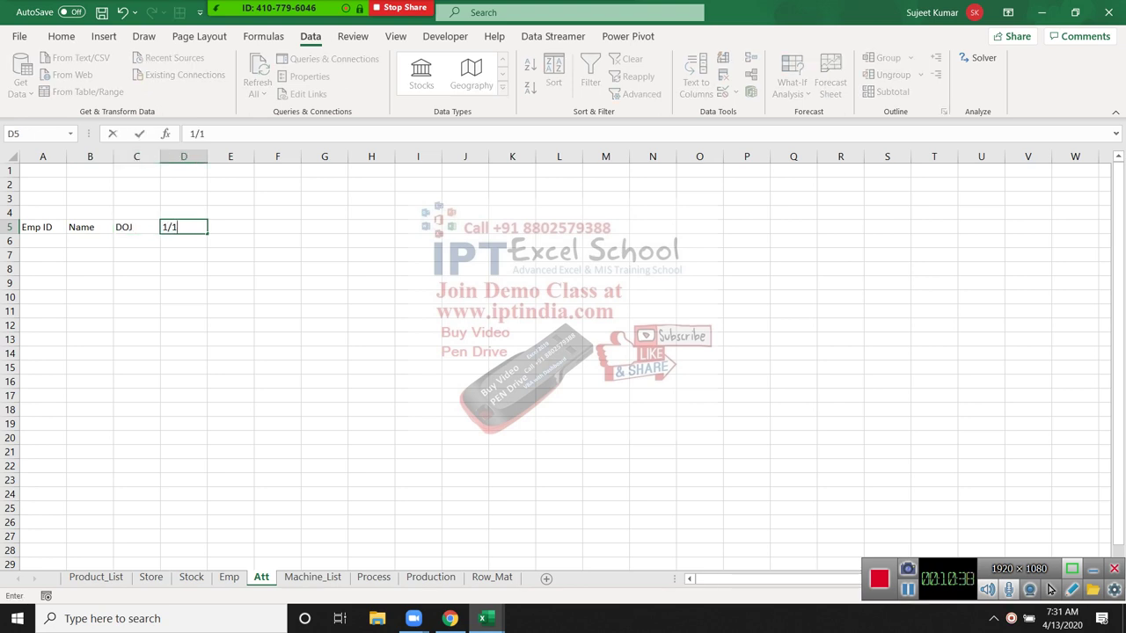
{"action": "key", "text": "Return"}
{"action": "key", "text": "Up"}
{"action": "key", "text": "Right"}
{"action": "key", "text": "Right"}
{"action": "key", "text": "Right"}
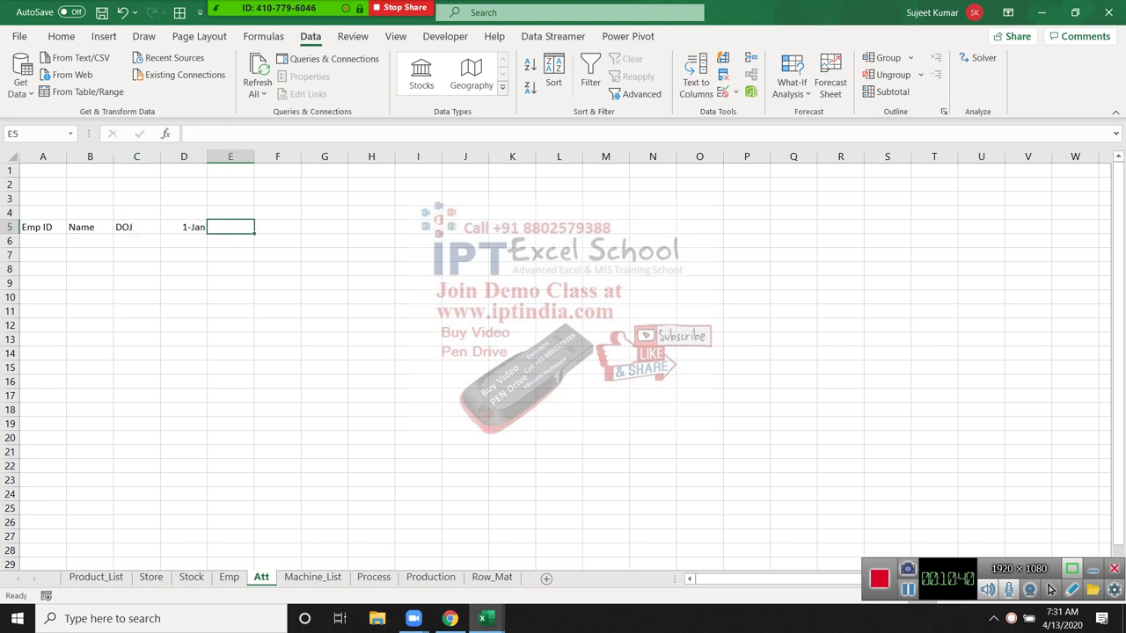
{"action": "type", "text": "="}
{"action": "key", "text": "Escape"}
{"action": "key", "text": "Left"}
{"action": "left_click_drag", "start_coordinate": [207, 233], "coordinate": [439, 230]}
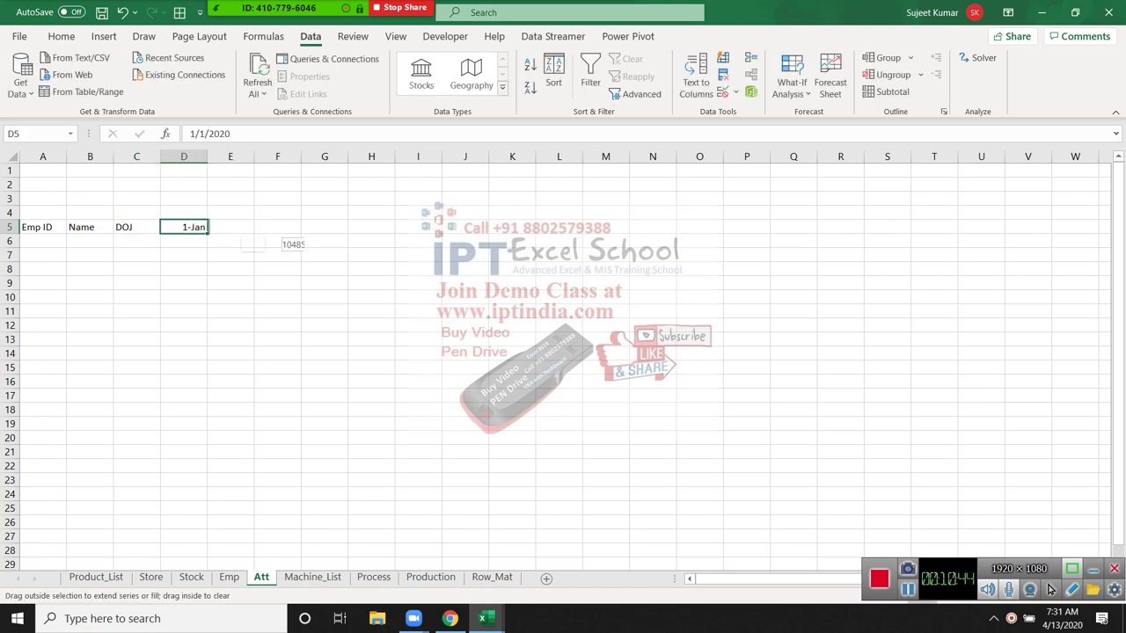
{"action": "key", "text": "ctrl+z"}
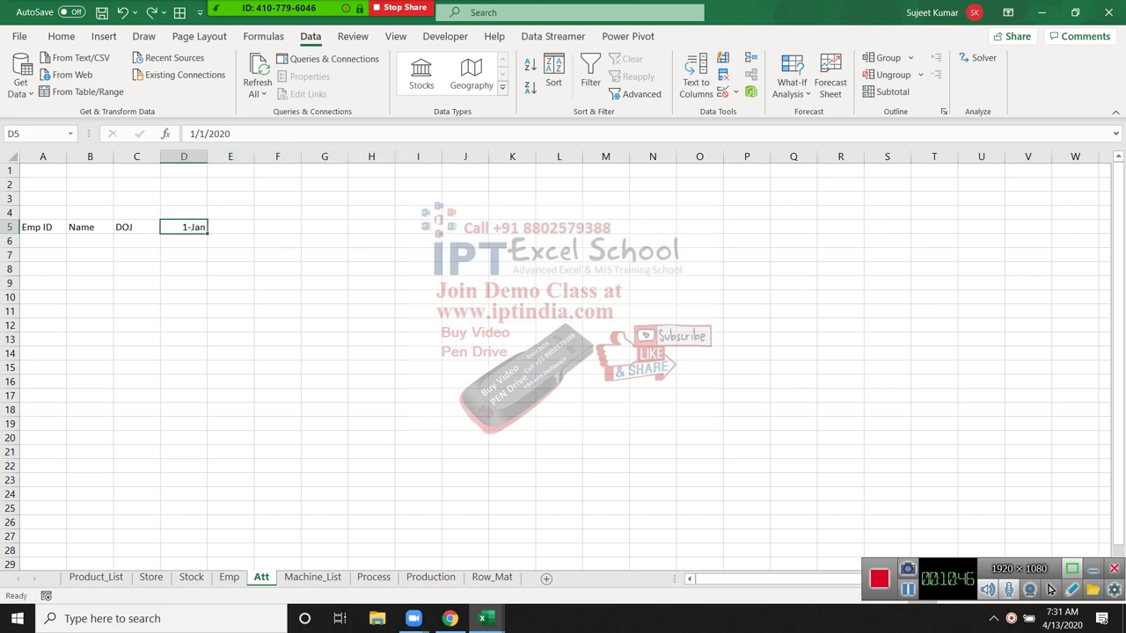
- Set E5 to =D5+1 so it shows the next day
{"action": "key", "text": "Right"}
{"action": "type", "text": "="}
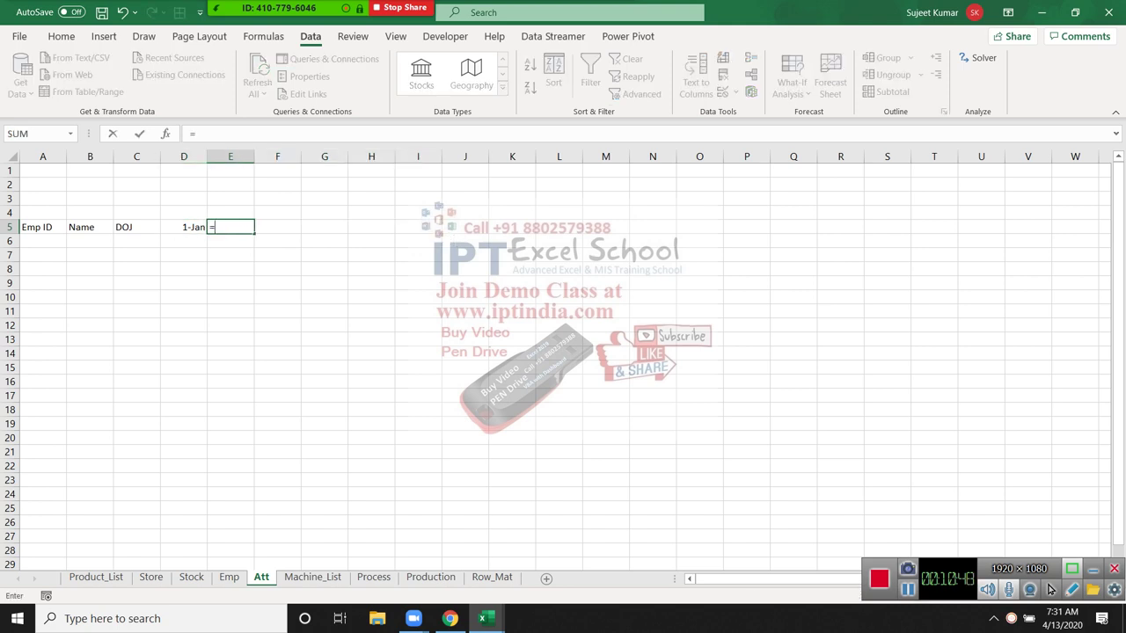
{"action": "key", "text": "Left"}
{"action": "type", "text": "+1"}
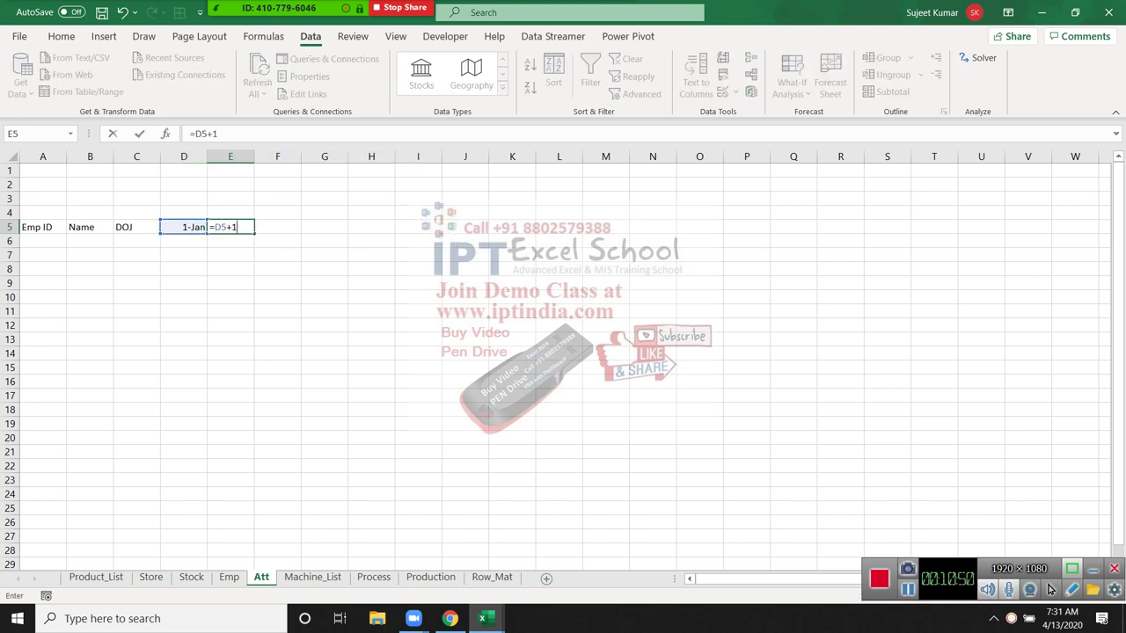
{"action": "key", "text": "ctrl+Return"}
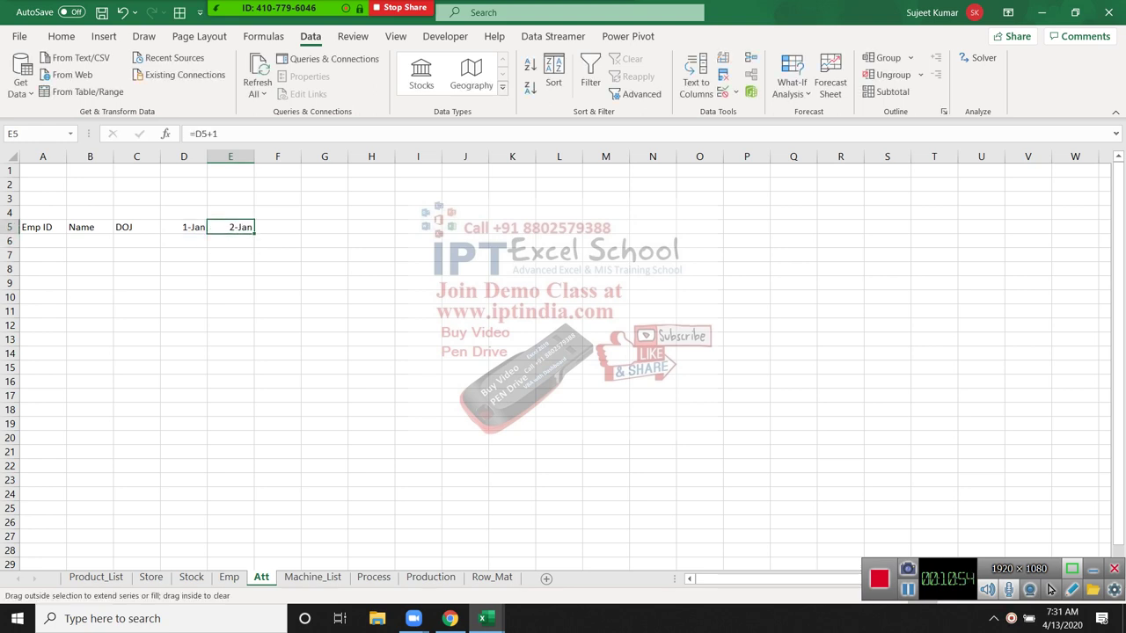
- Fill the next-day formula across row 5 to AL5
{"action": "left_click_drag", "start_coordinate": [254, 234], "coordinate": [535, 233]}
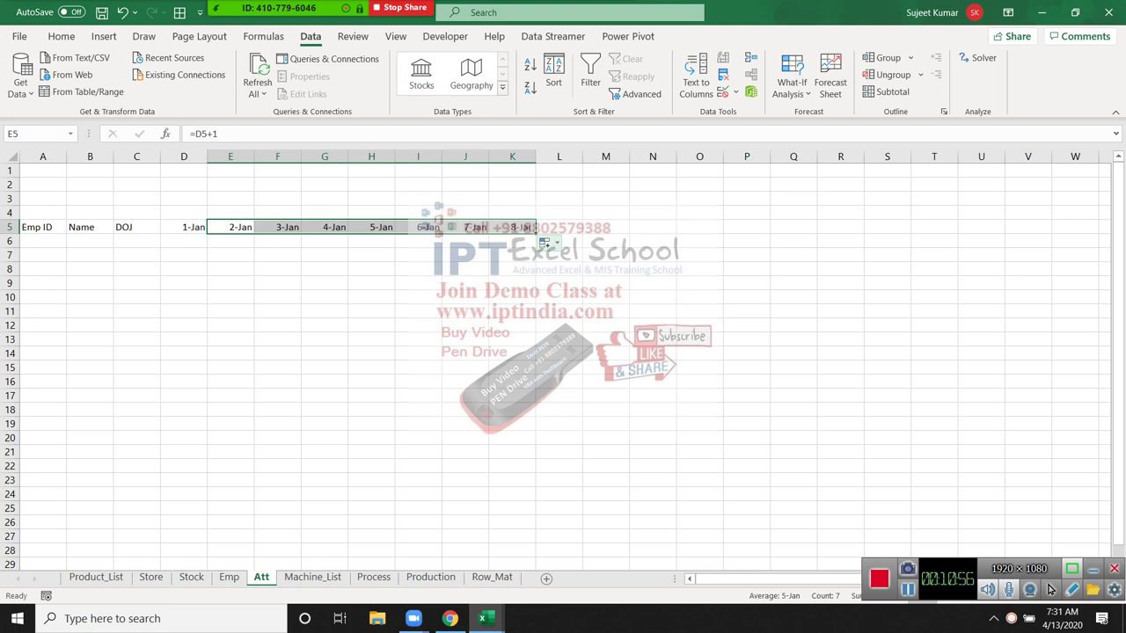
{"action": "left_click", "coordinate": [559, 227]}
{"action": "left_click", "coordinate": [512, 227]}
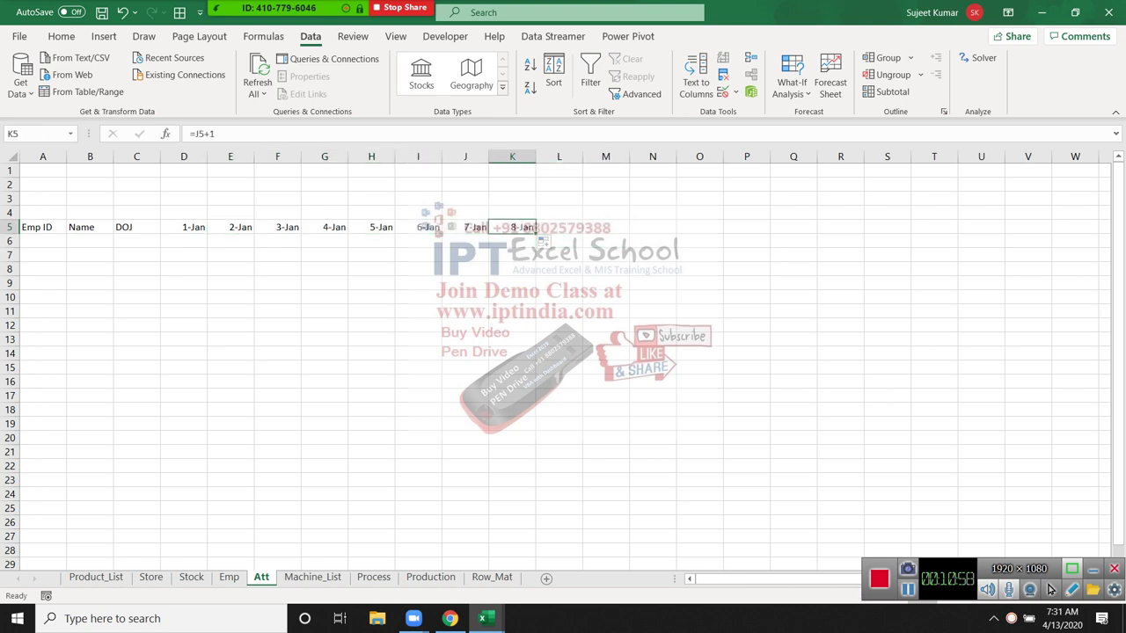
{"action": "left_click_drag", "start_coordinate": [535, 234], "coordinate": [1052, 233]}
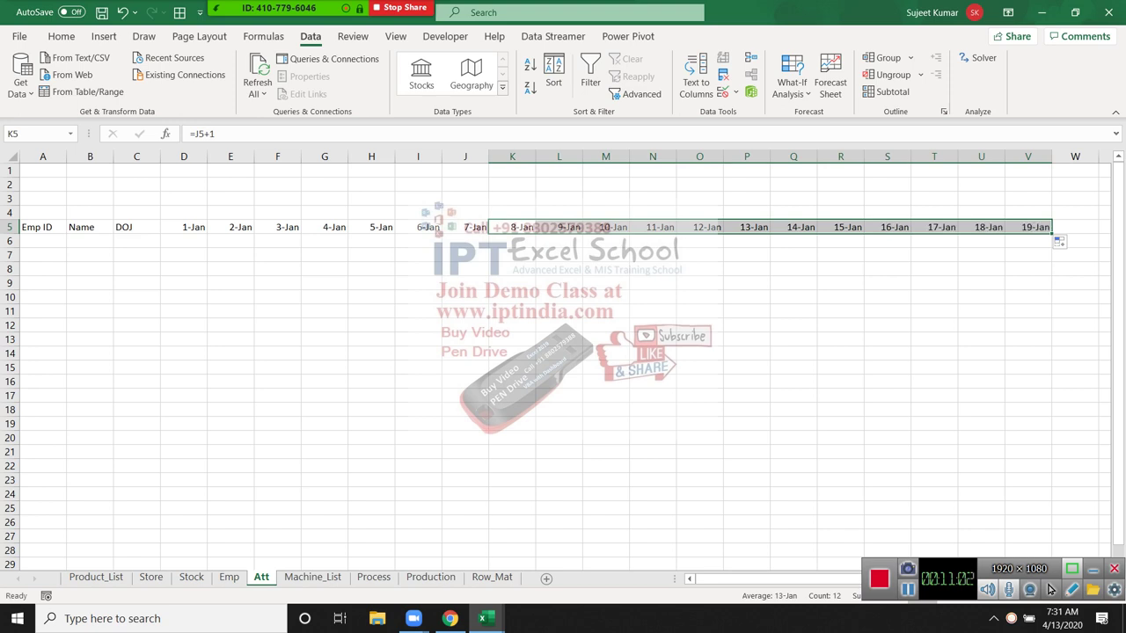
{"action": "left_click", "coordinate": [184, 227]}
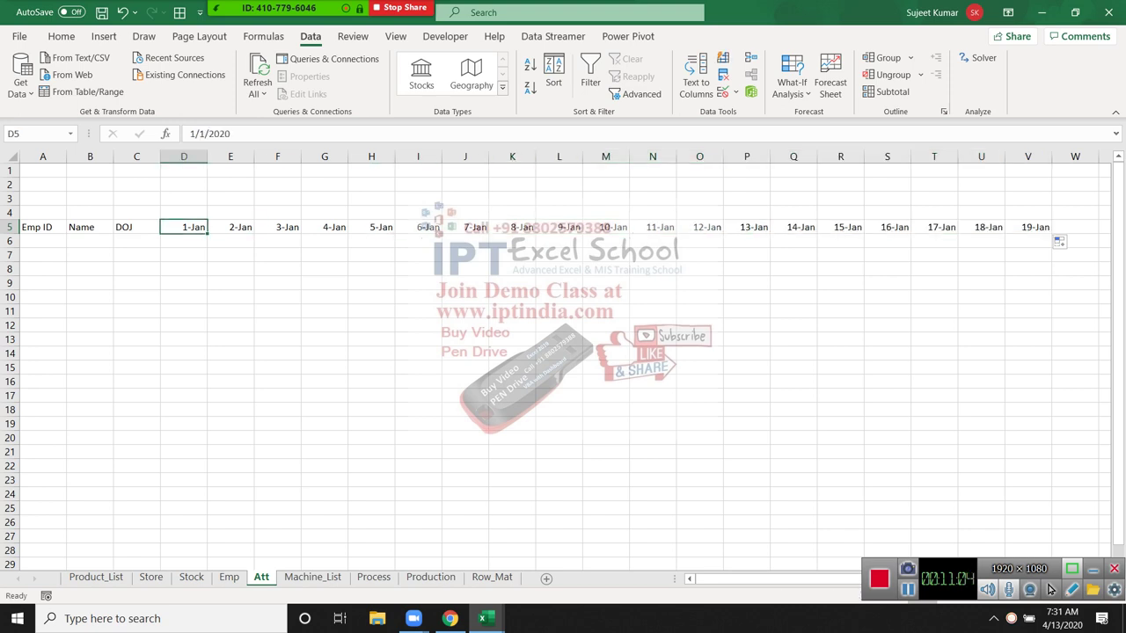
{"action": "key", "text": "ctrl+Right"}
{"action": "key", "text": "shift+Right"}
{"action": "key", "text": "shift+Right"}
{"action": "key", "text": "shift+Right"}
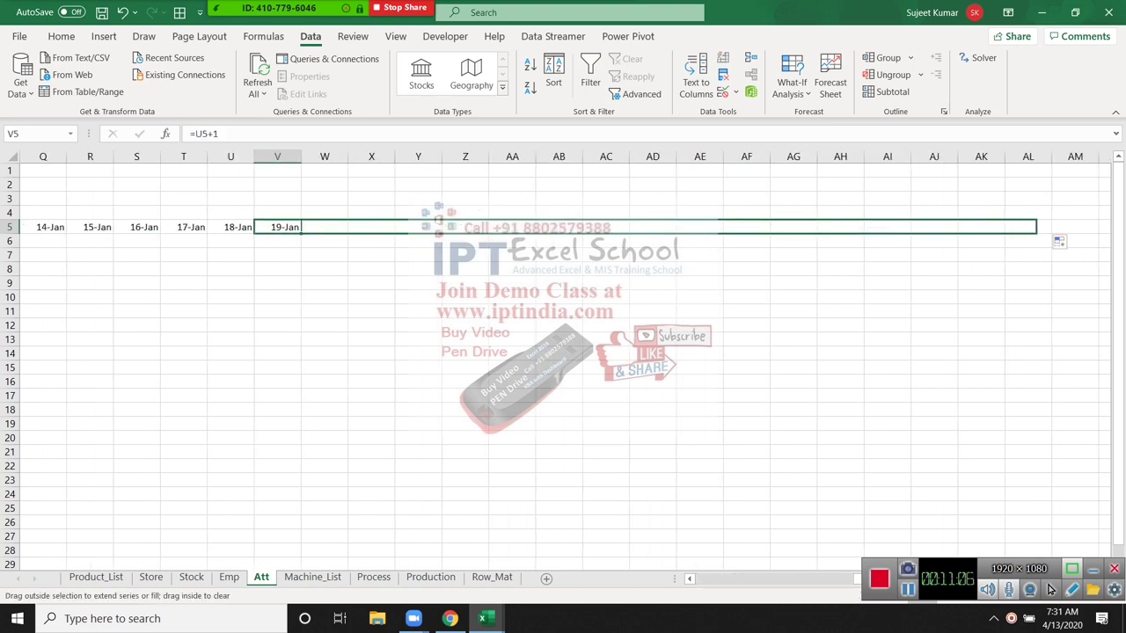
{"action": "key", "text": "ctrl+r"}
- Clear the February dates so the series ends at 31-Jan in AH5
{"action": "key", "text": "ctrl+Right"}
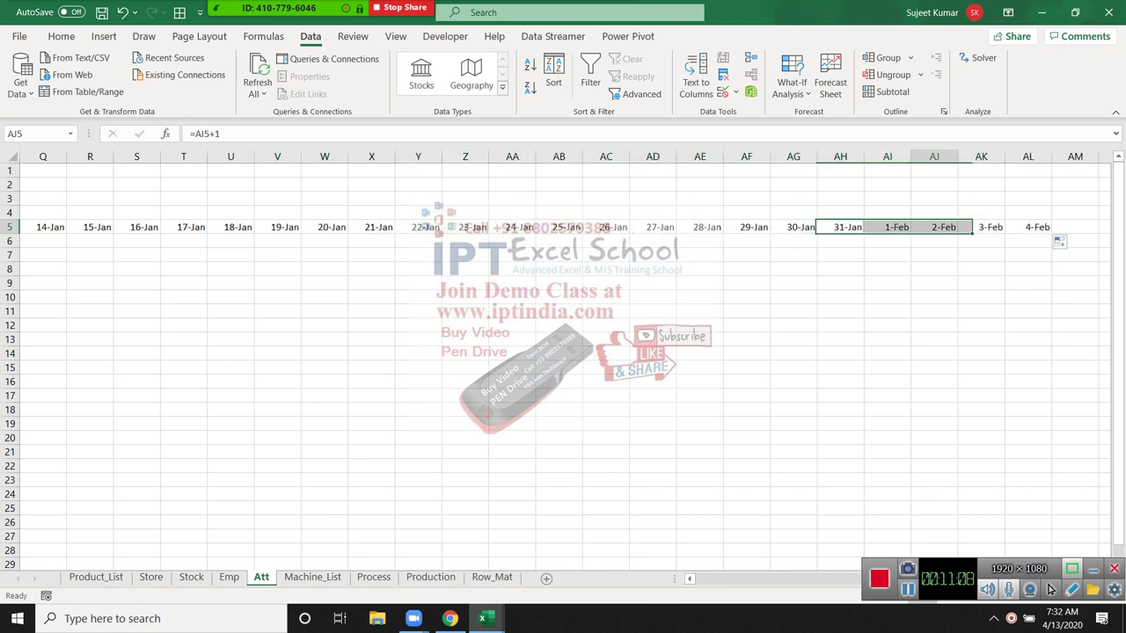
{"action": "key", "text": "Left"}
{"action": "key", "text": "Left"}
{"action": "key", "text": "Left"}
{"action": "key", "text": "shift+Right"}
{"action": "key", "text": "shift+Right"}
{"action": "key", "text": "shift+Right"}
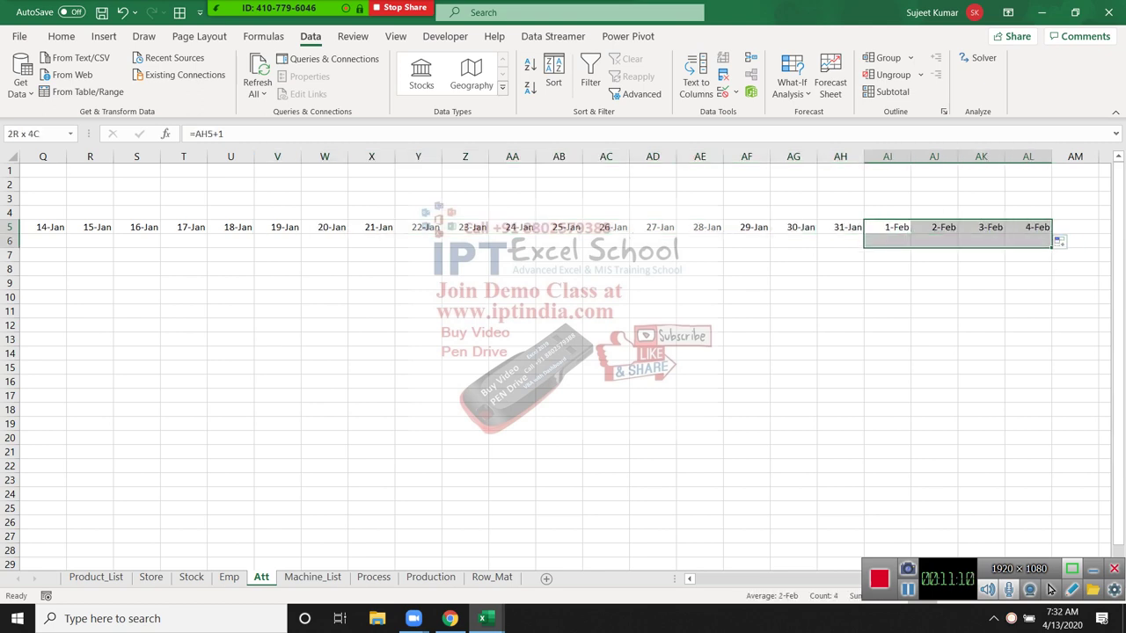
{"action": "key", "text": "Delete"}
{"action": "key", "text": "Left"}
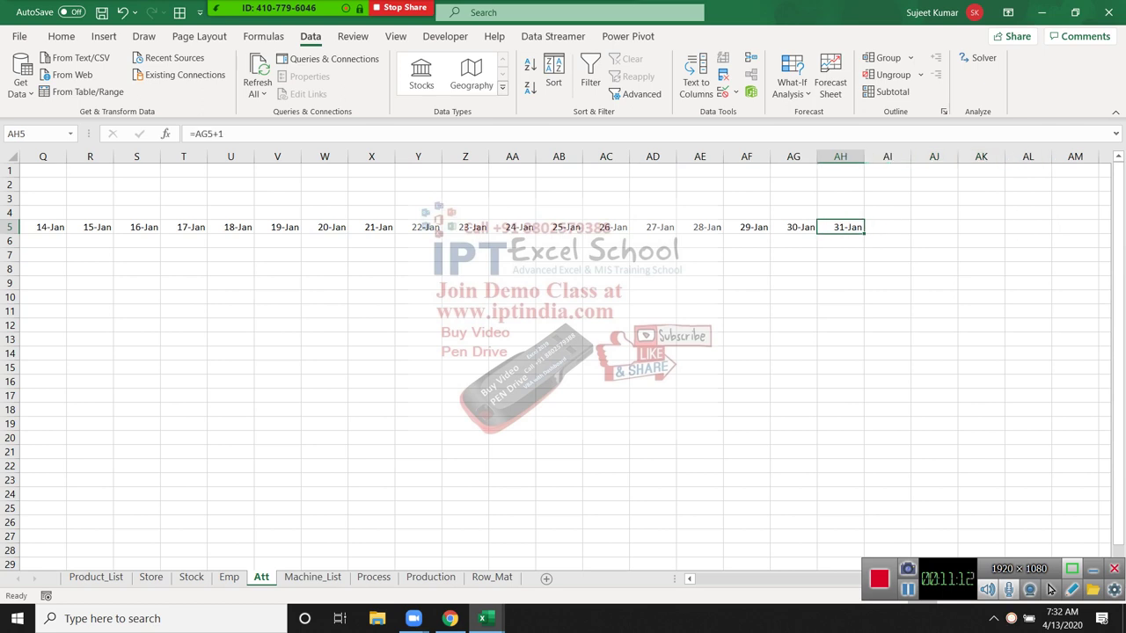
{"action": "key", "text": "ctrl+Left"}
{"action": "key", "text": "Right"}
{"action": "key", "text": "Right"}
{"action": "key", "text": "Right"}
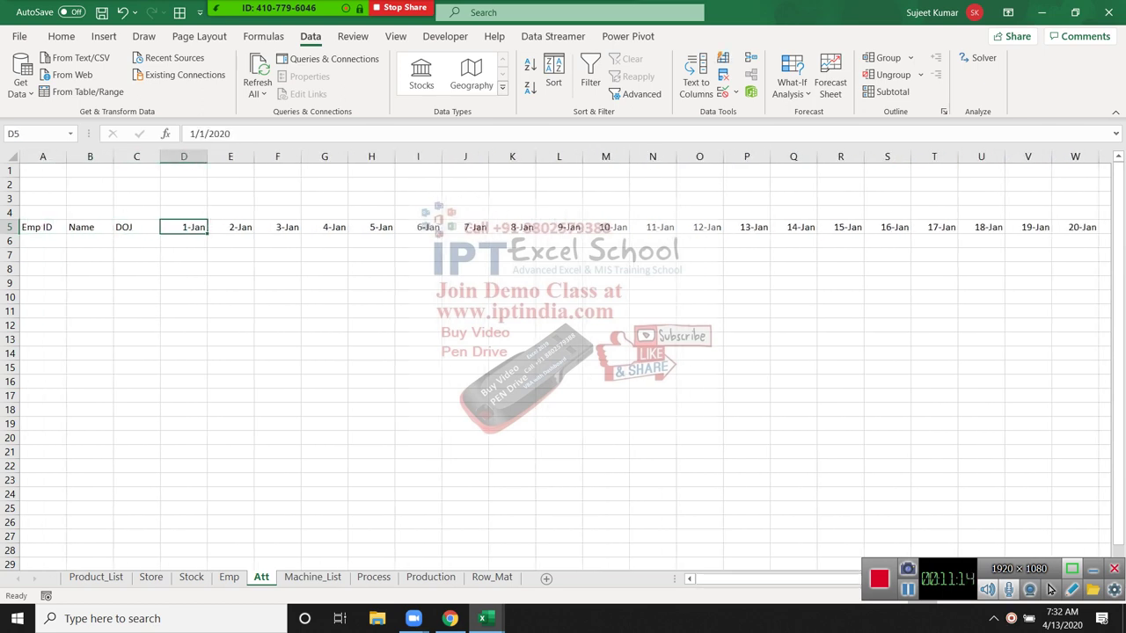
- Test the series by entering 2/2 in D5, then undo back to 1-Jan
{"action": "type", "text": "2/2"}
{"action": "key", "text": "ctrl+Return"}
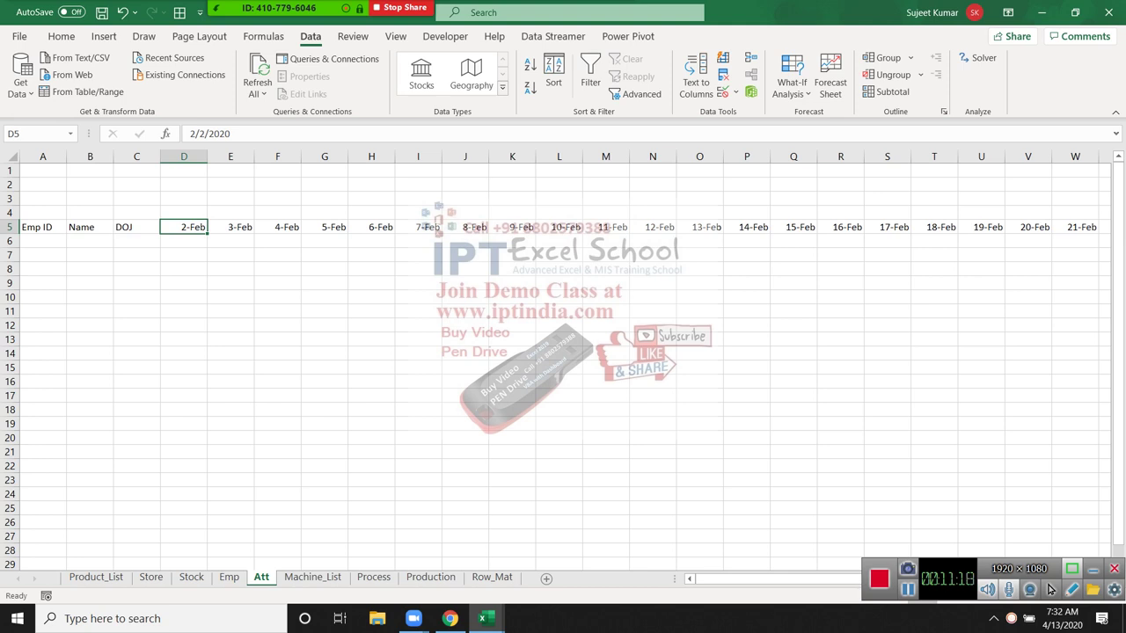
{"action": "key", "text": "ctrl+z"}
{"action": "key", "text": "Up"}
- Enter =TEXT(D5,"DDD") in D4 and fill it across row 4 to AH4
{"action": "type", "text": "="}
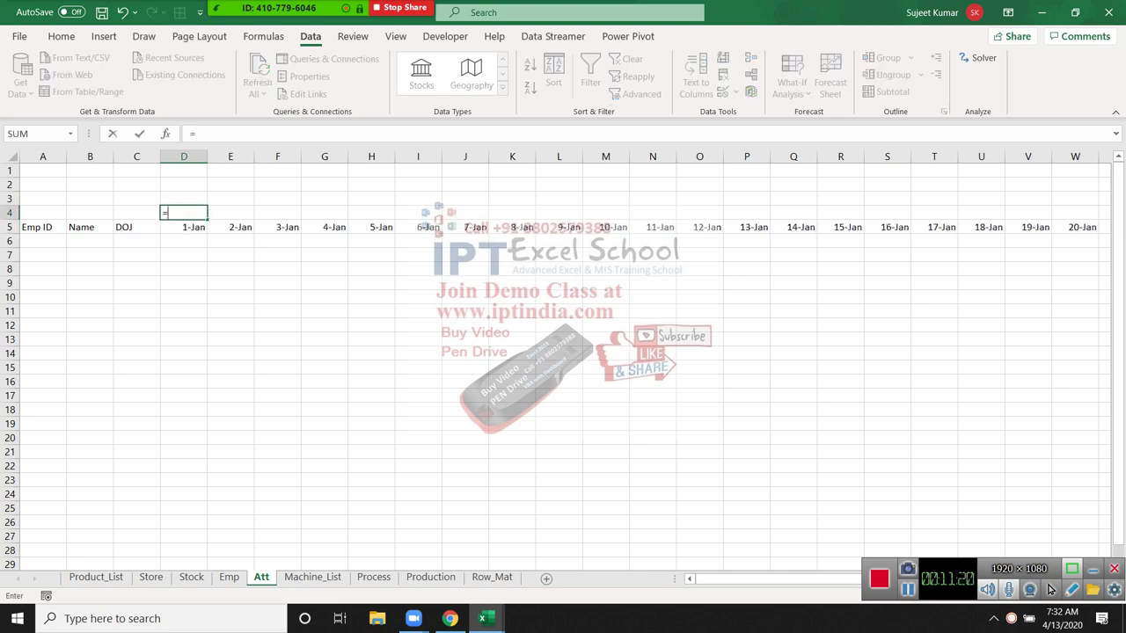
{"action": "type", "text": "te"}
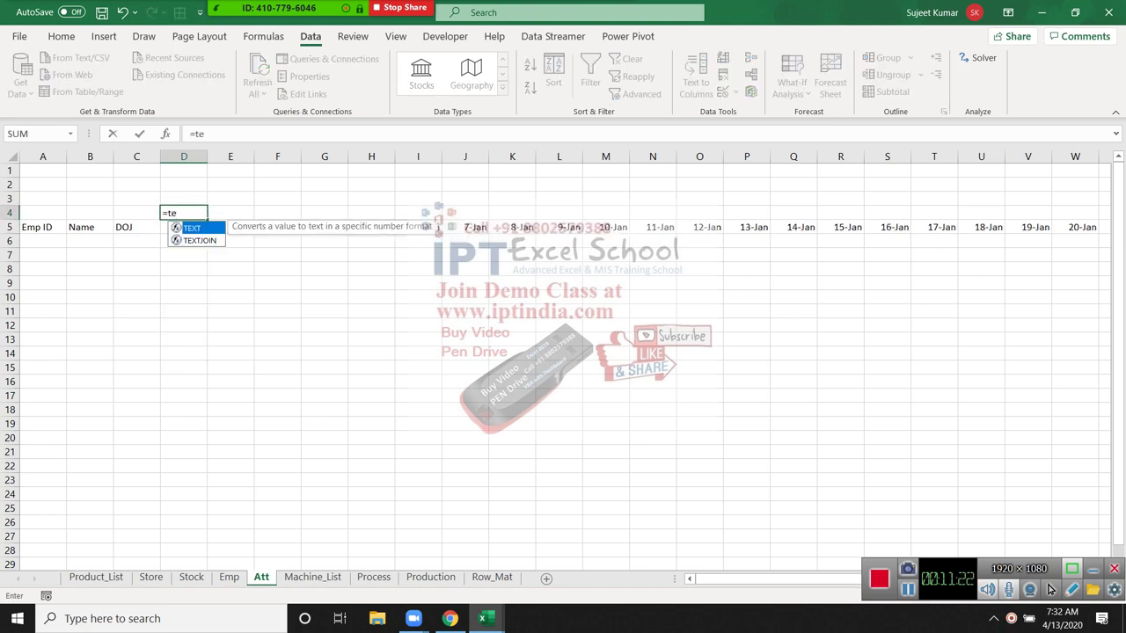
{"action": "key", "text": "Tab"}
{"action": "key", "text": "Down"}
{"action": "type", "text": ",\""}
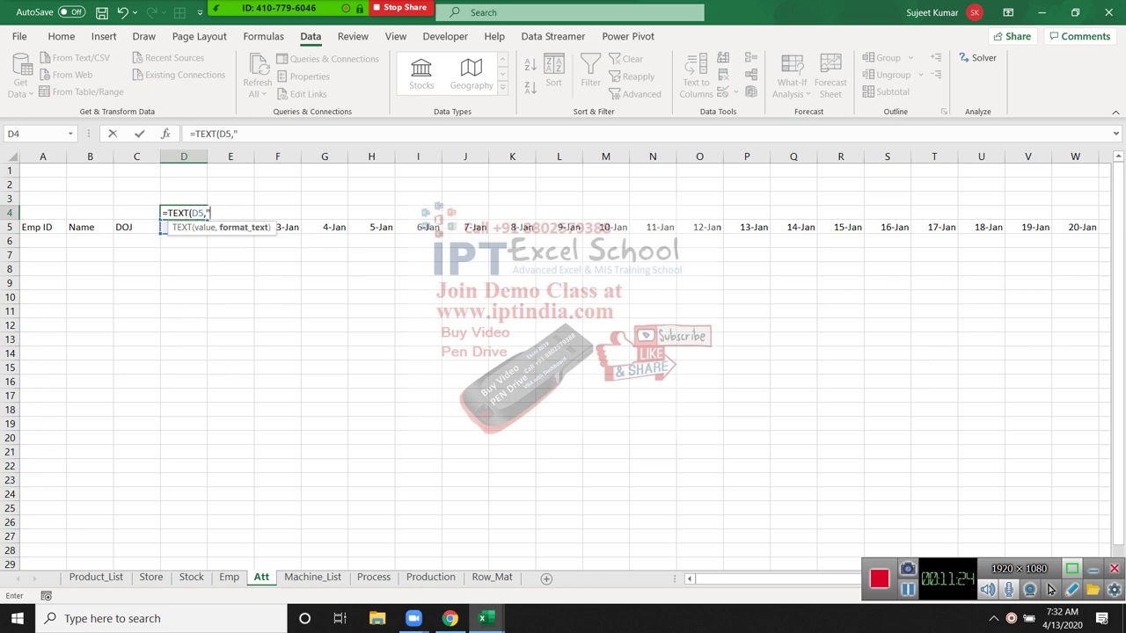
{"action": "type", "text": "DDD\""}
{"action": "key", "text": "Return"}
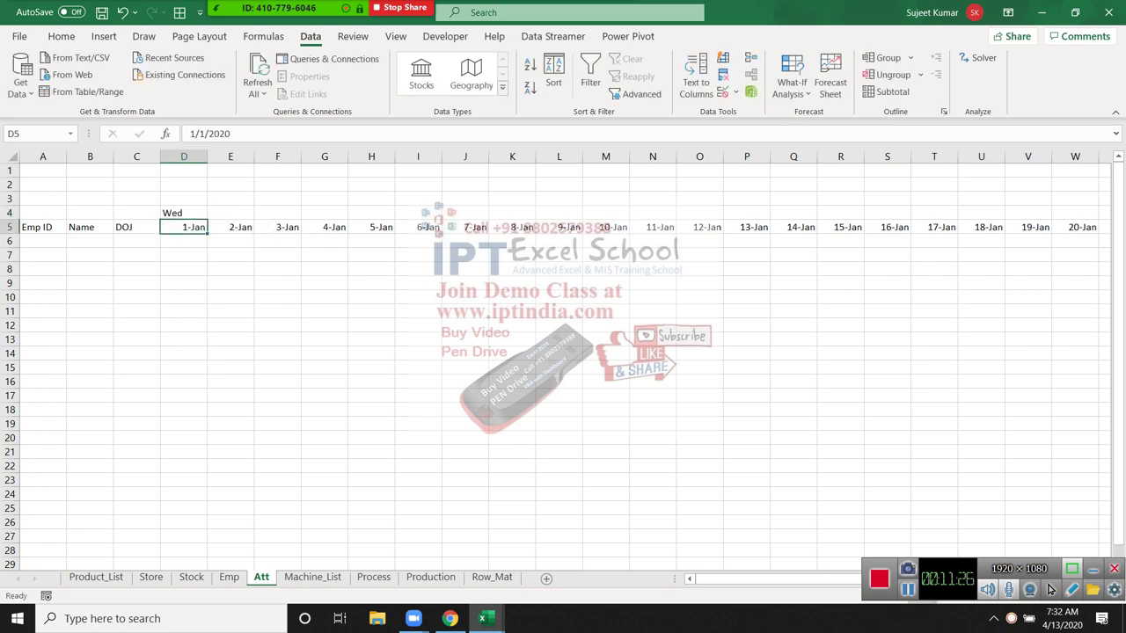
{"action": "key", "text": "ctrl+Right"}
{"action": "key", "text": "Up"}
{"action": "key", "text": "ctrl+shift+Left"}
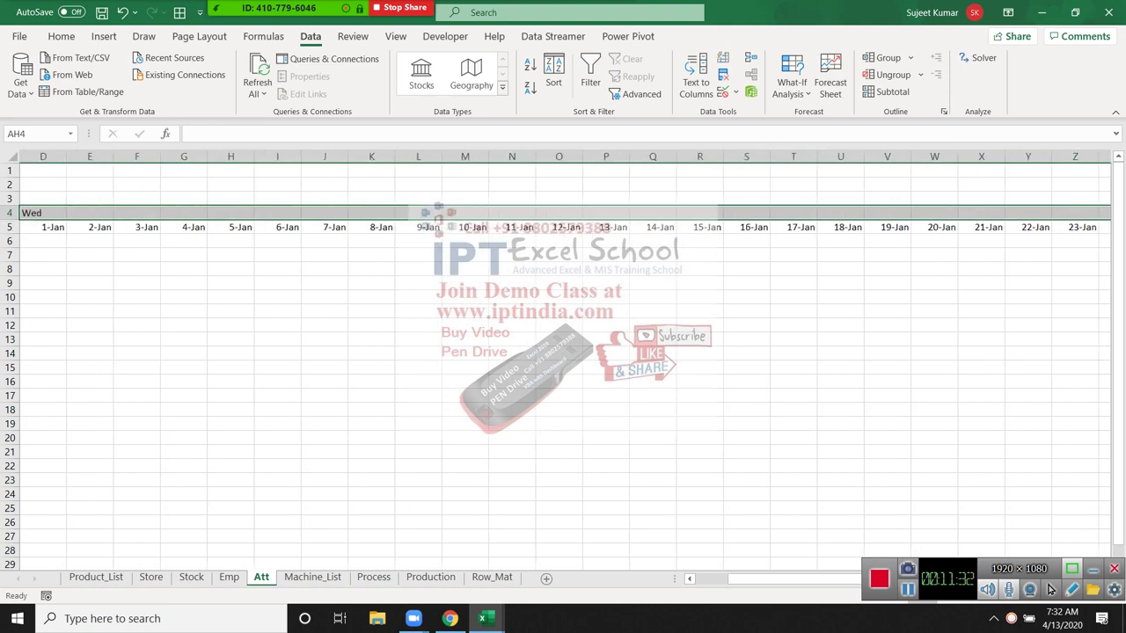
{"action": "key", "text": "ctrl+r"}
{"action": "key", "text": "ctrl+q"}
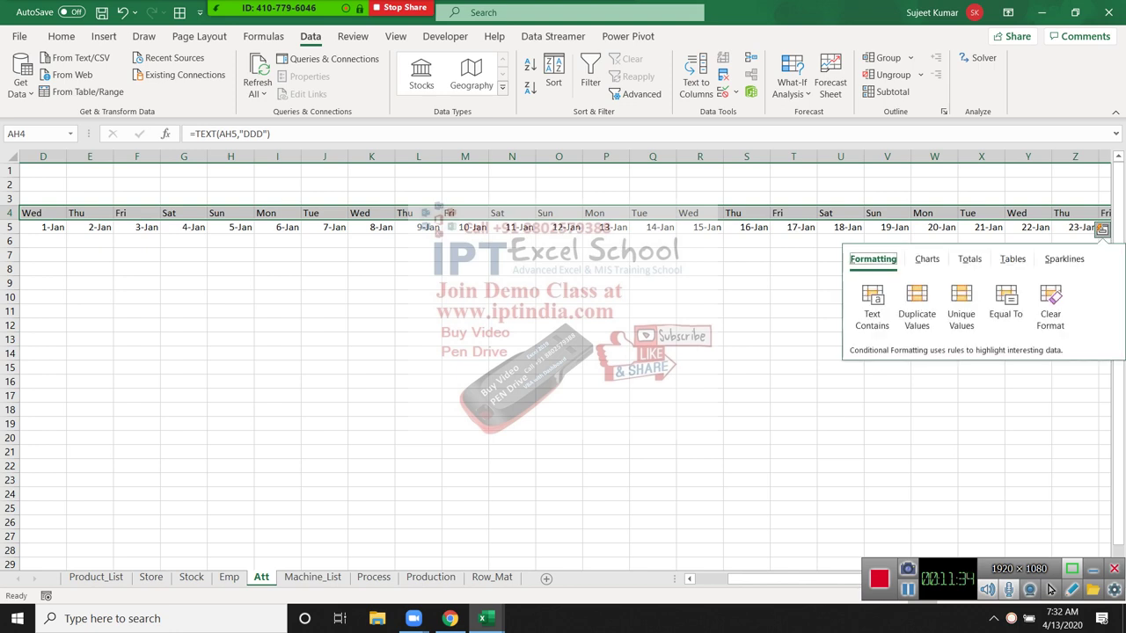
{"action": "key", "text": "Escape"}
- Fill a practice value 152 down and across the block L13:P22
{"action": "left_click_drag", "start_coordinate": [369, 339], "coordinate": [512, 451]}
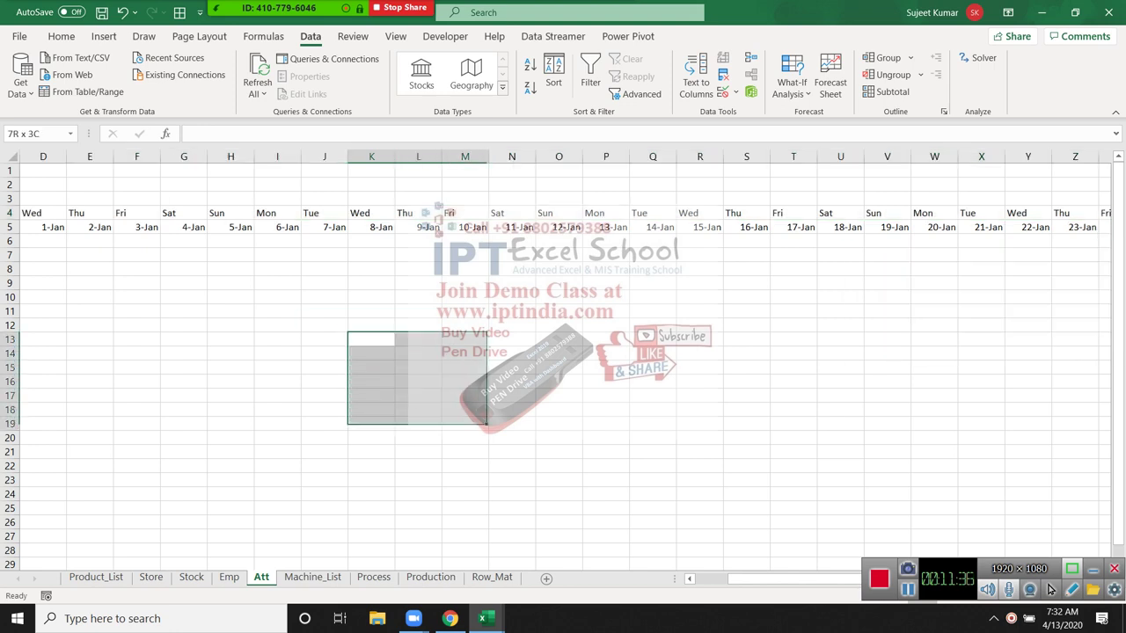
{"action": "left_click", "coordinate": [418, 339]}
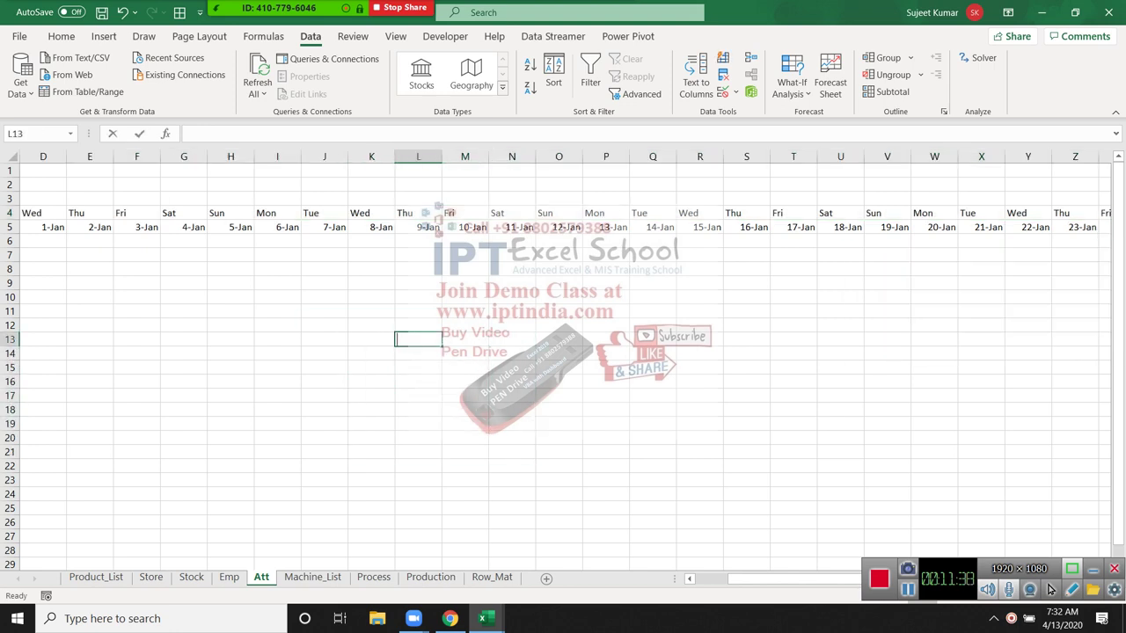
{"action": "type", "text": "152"}
{"action": "left_click", "coordinate": [464, 395]}
{"action": "mouse_move", "coordinate": [418, 339]}
{"action": "left_mouse_down"}
{"action": "mouse_move", "coordinate": [528, 464]}
{"action": "mouse_move", "coordinate": [607, 465]}
{"action": "left_mouse_up"}
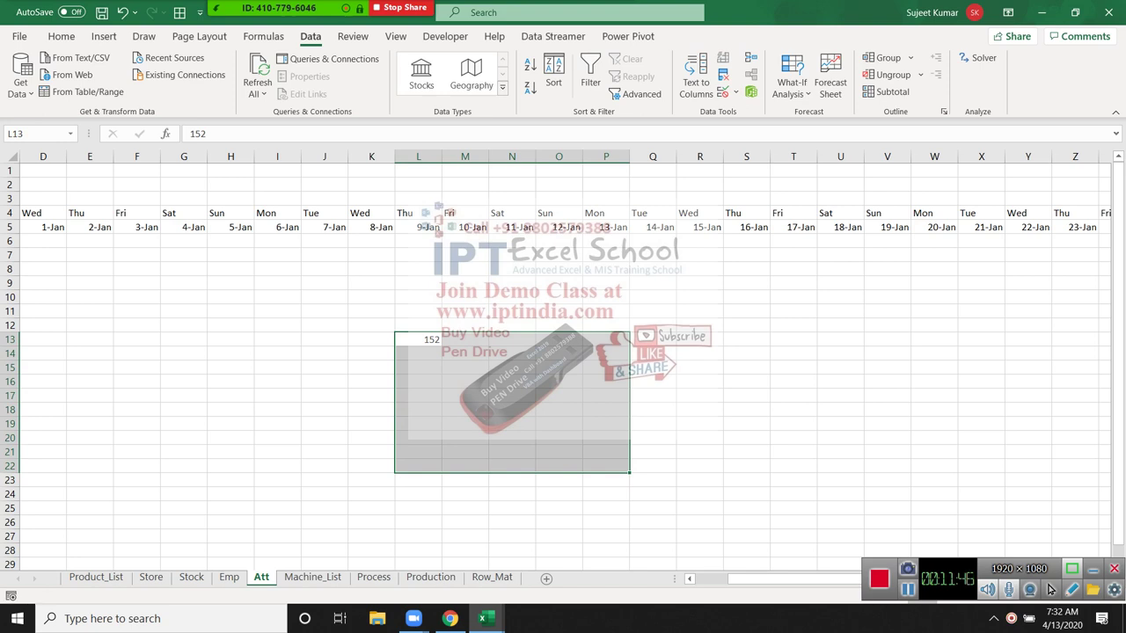
{"action": "key", "text": "ctrl+d"}
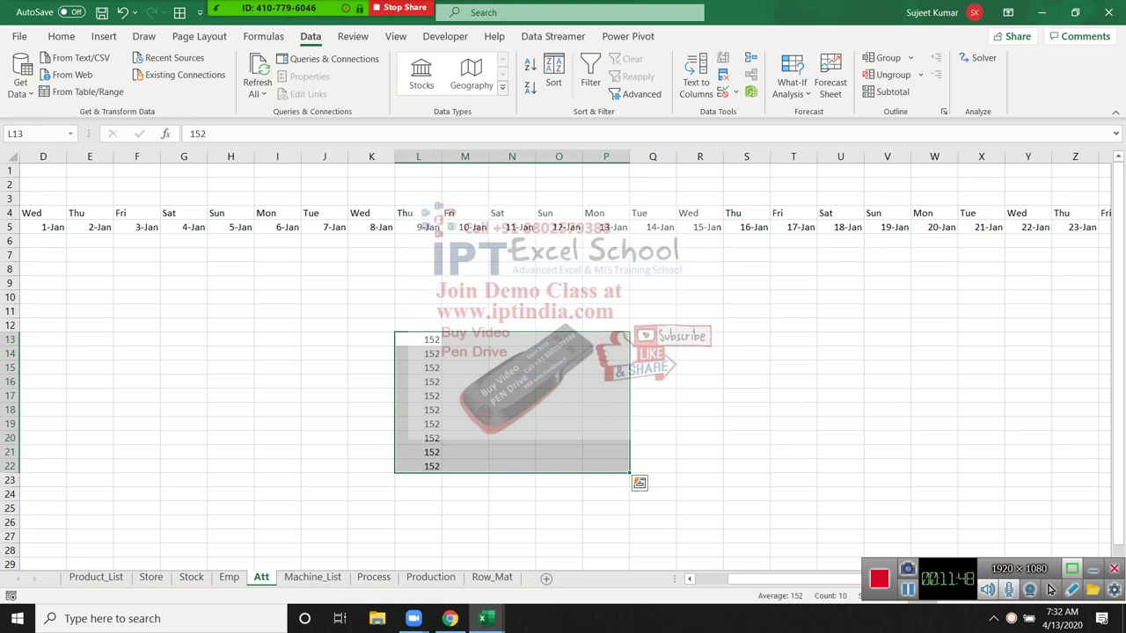
{"action": "key", "text": "ctrl+r"}
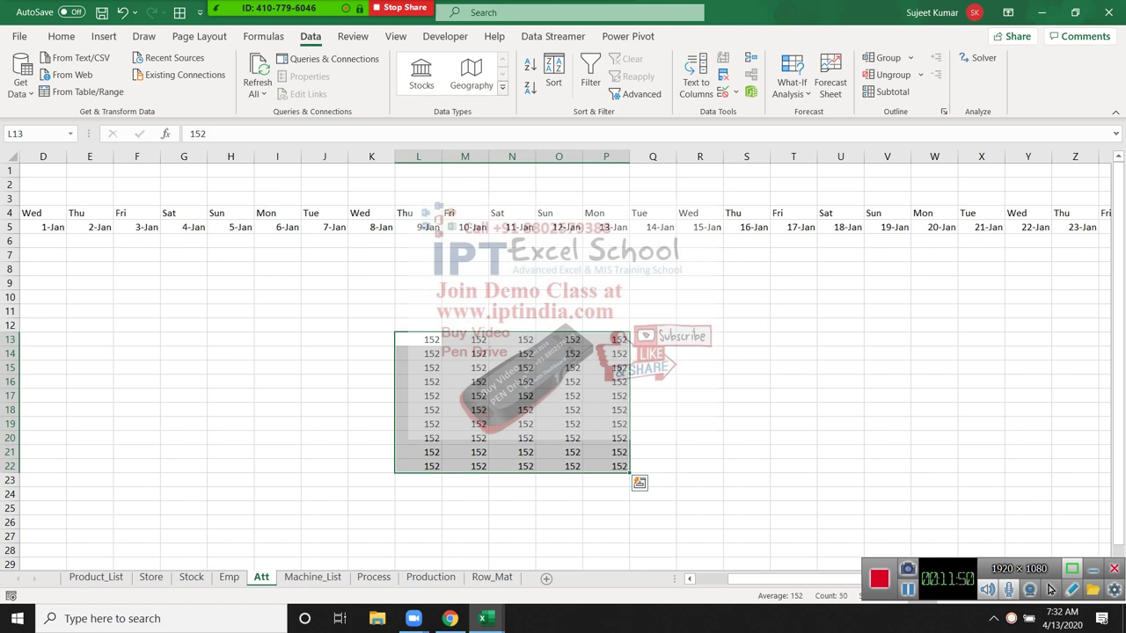
- Try Fill Up on the 152 block, then undo to clear L13:P22
{"action": "key", "text": "alt+h"}
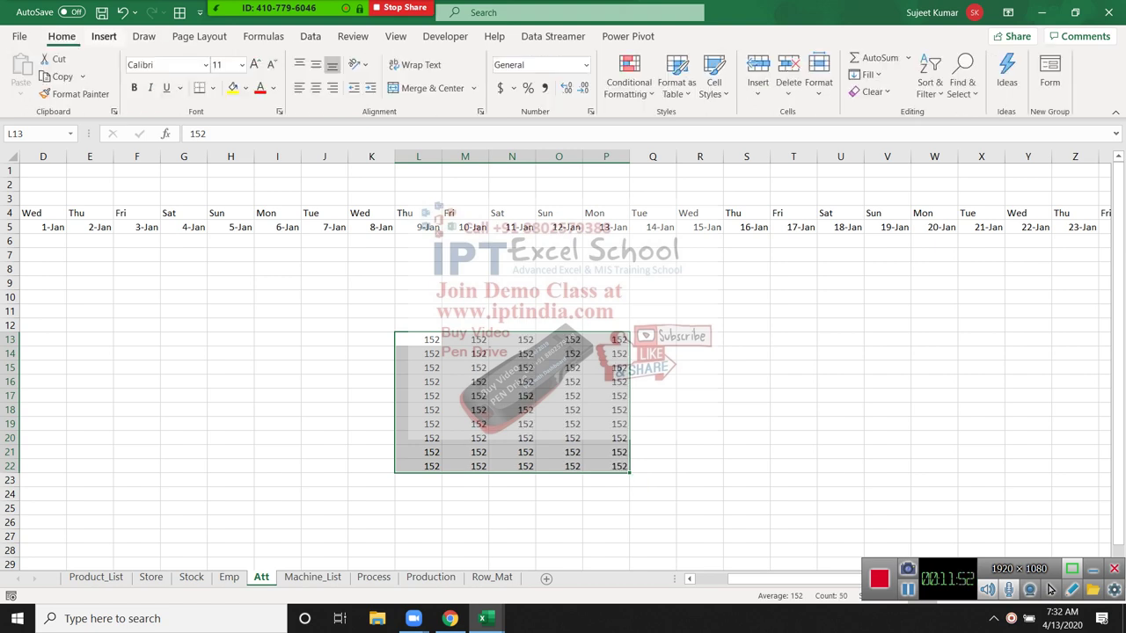
{"action": "key", "text": "f"}
{"action": "key", "text": "i"}
{"action": "key", "text": "Down"}
{"action": "key", "text": "Down"}
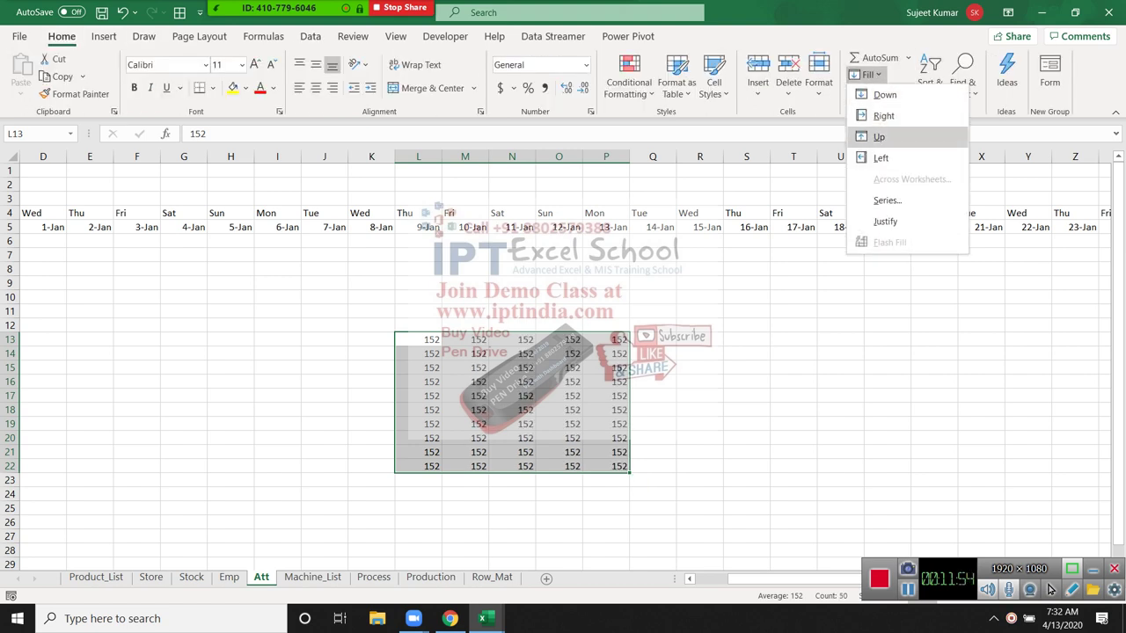
{"action": "key", "text": "Up"}
{"action": "key", "text": "Up"}
{"action": "key", "text": "Down"}
{"action": "key", "text": "Down"}
{"action": "key", "text": "Down"}
{"action": "key", "text": "Up"}
{"action": "key", "text": "Return"}
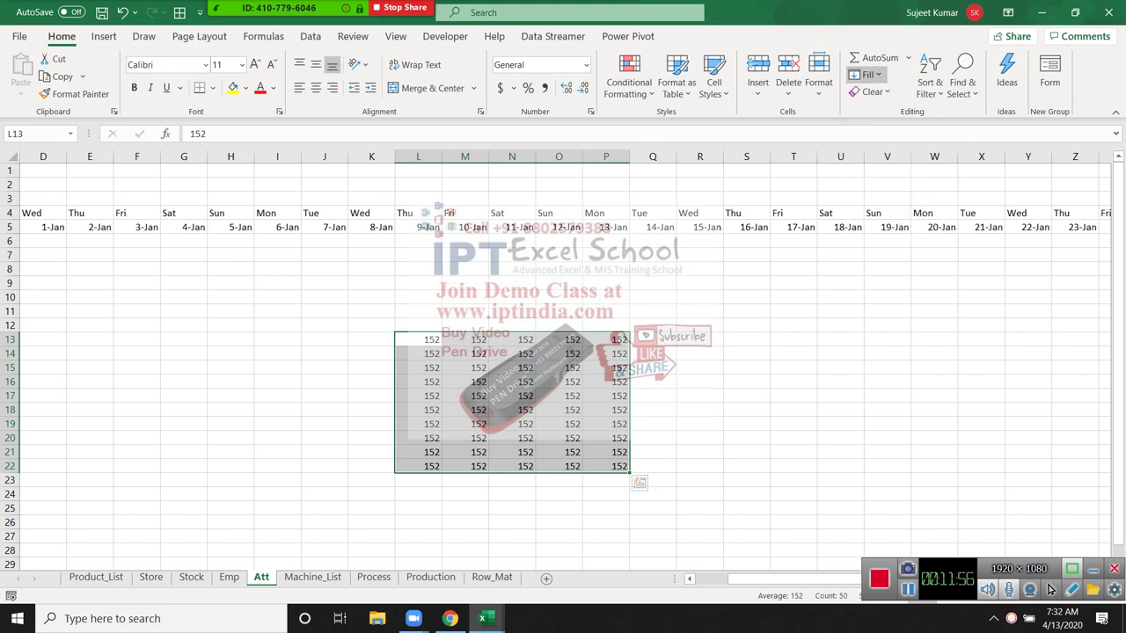
{"action": "key", "text": "ctrl+z"}
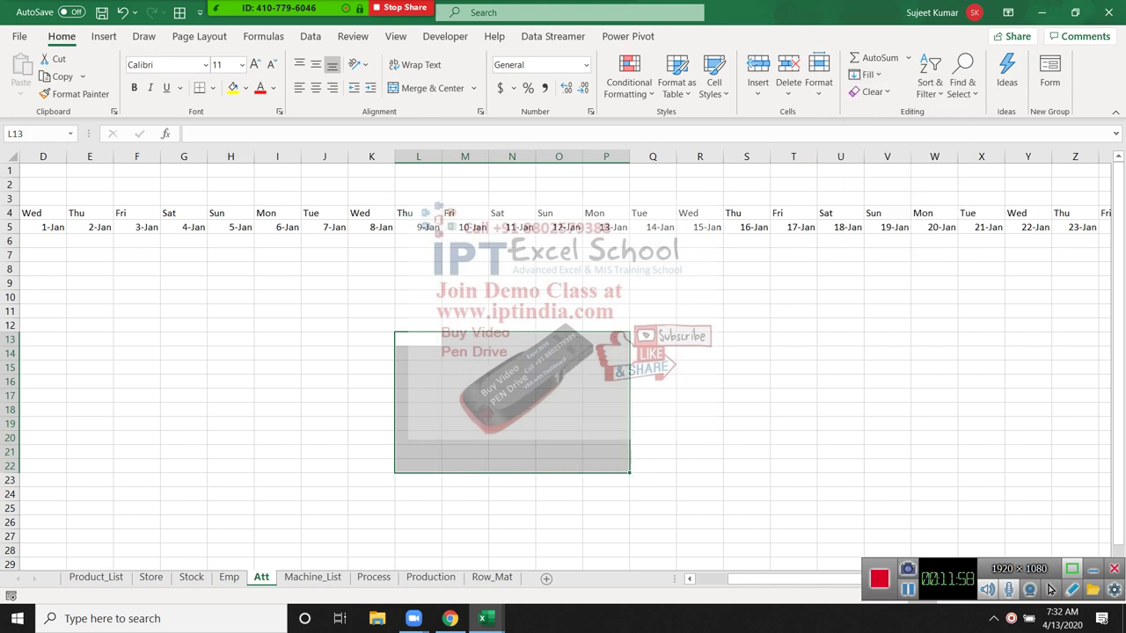
{"action": "key", "text": "ctrl+z"}
- Change the start date in D5 to 2/1/2020
{"action": "key", "text": "ctrl+Right"}
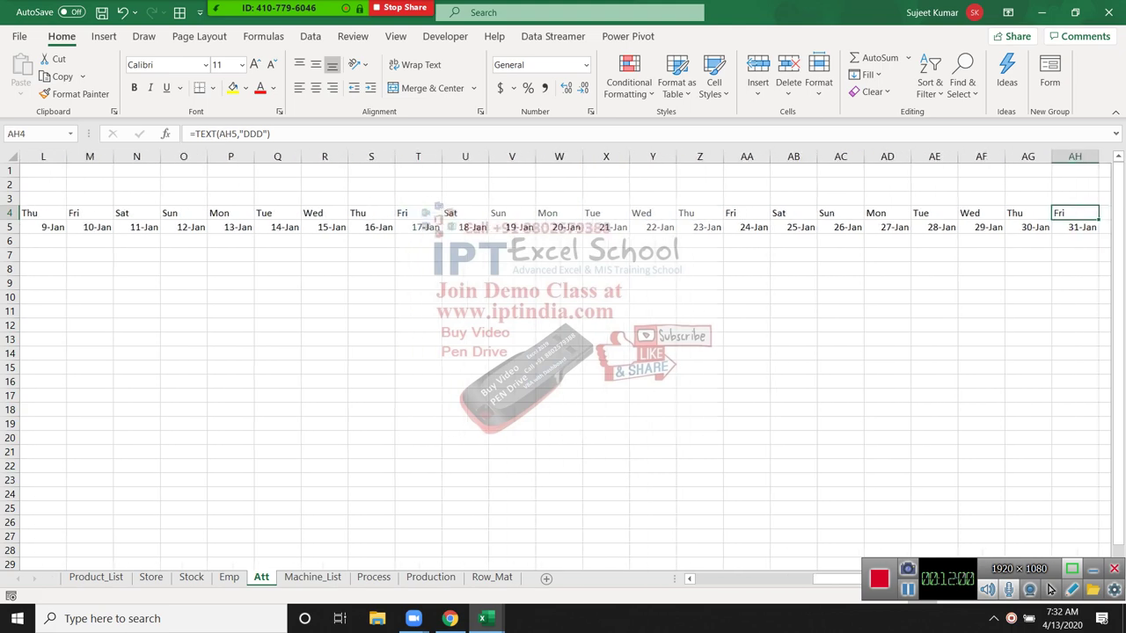
{"action": "key", "text": "ctrl+Left"}
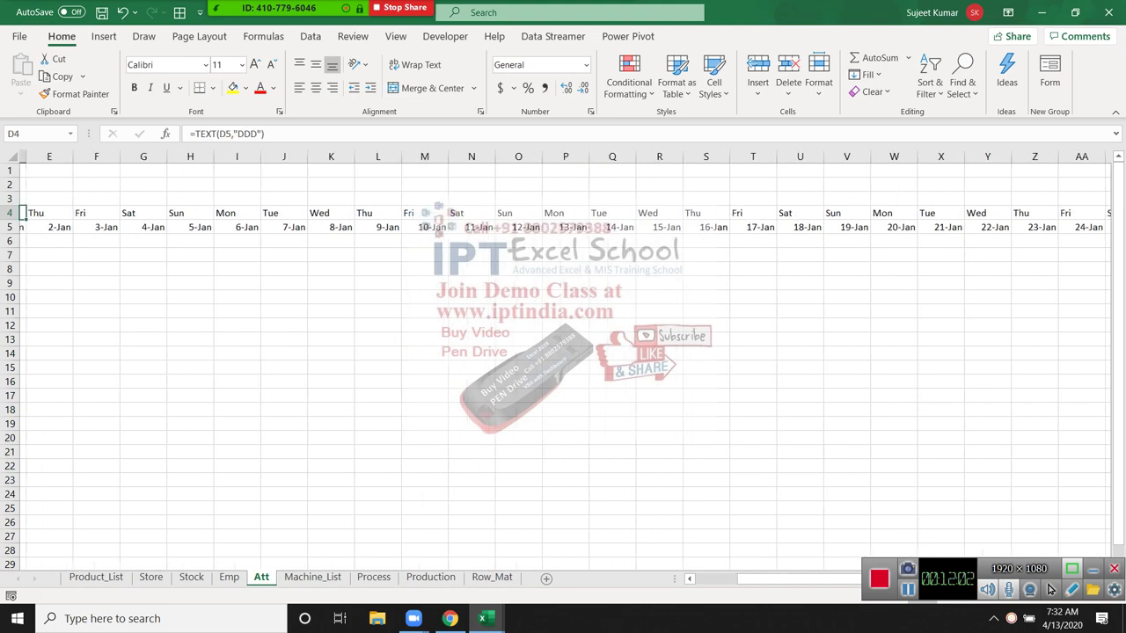
{"action": "key", "text": "Left"}
{"action": "key", "text": "Right"}
{"action": "key", "text": "Down"}
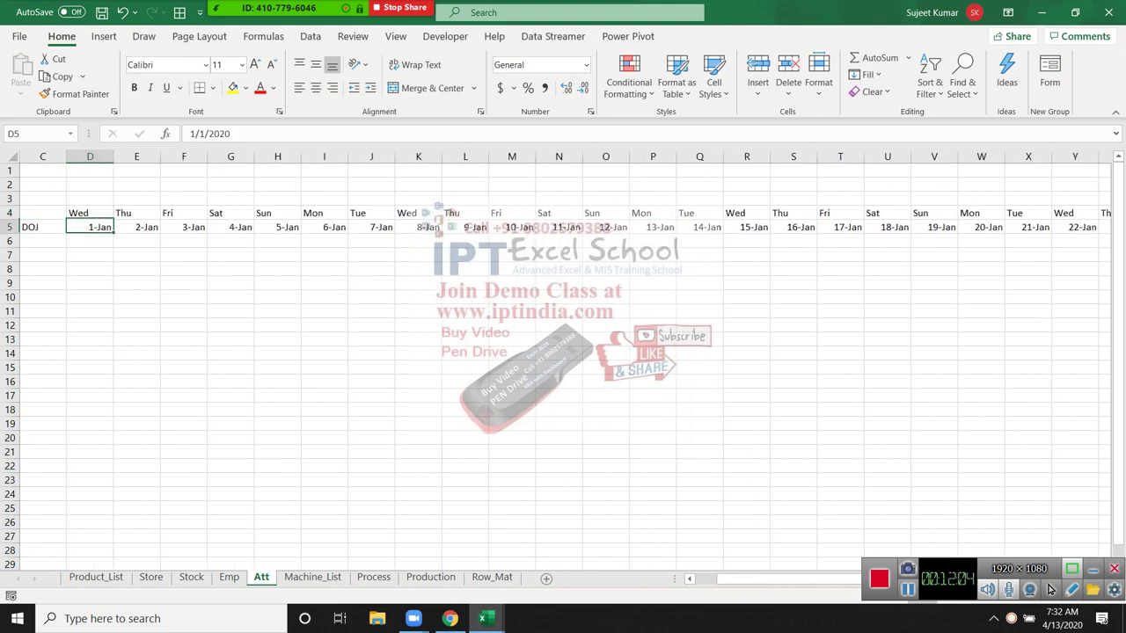
{"action": "type", "text": "2/1/2020"}
{"action": "key", "text": "ctrl+Return"}
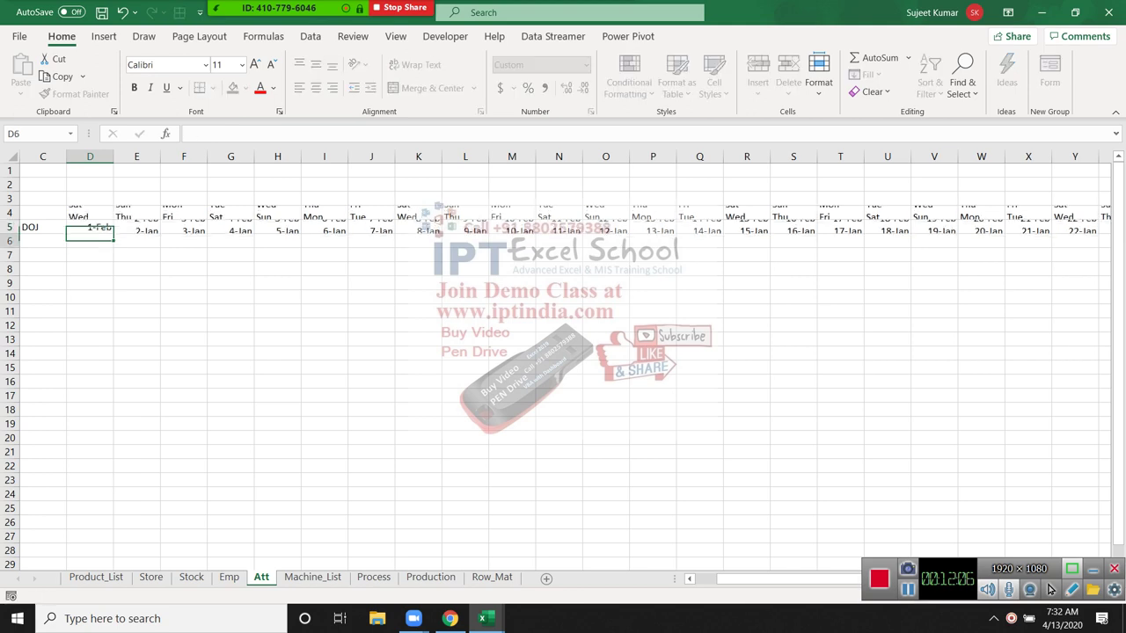
- Check that row 5 now ends with 29-Feb, 1-Mar and 2-Mar in AH5
{"action": "key", "text": "ctrl+Right"}
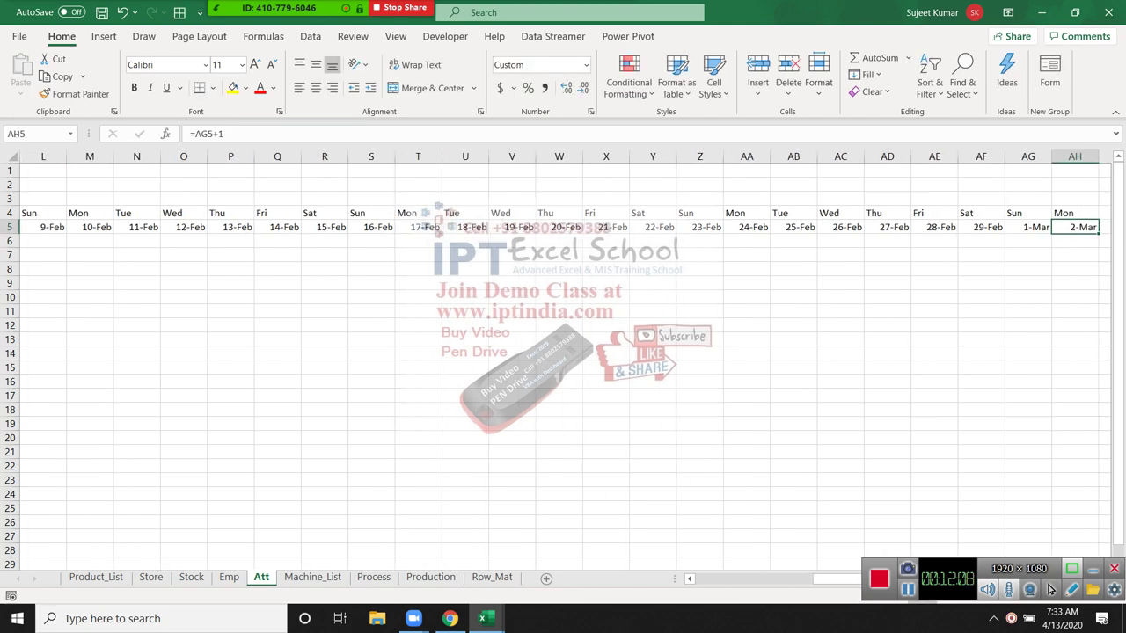
{"action": "key", "text": "shift+Left"}
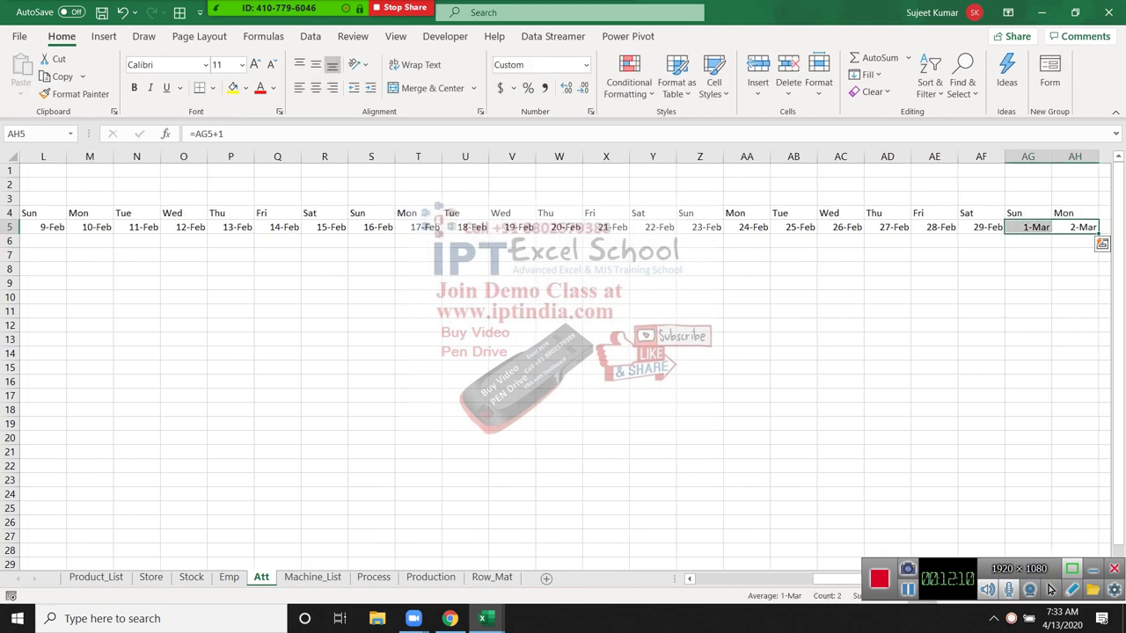
{"action": "key", "text": "ctrl+Left"}
{"action": "key", "text": "Right"}
{"action": "key", "text": "Right"}
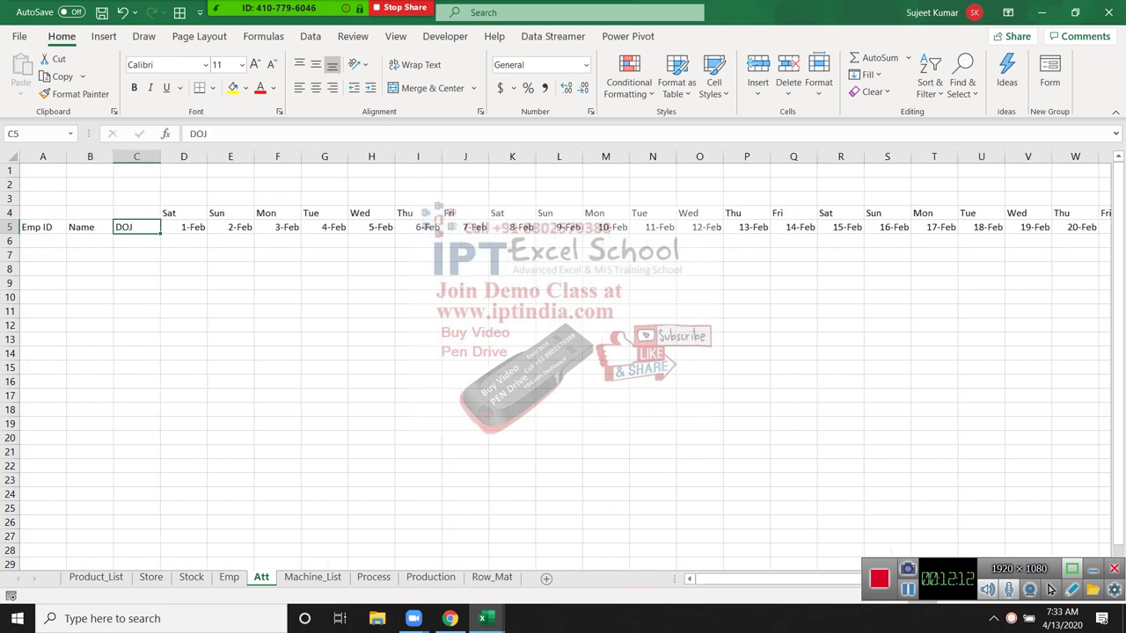
{"action": "key", "text": "Right"}
{"action": "key", "text": "ctrl+Right"}
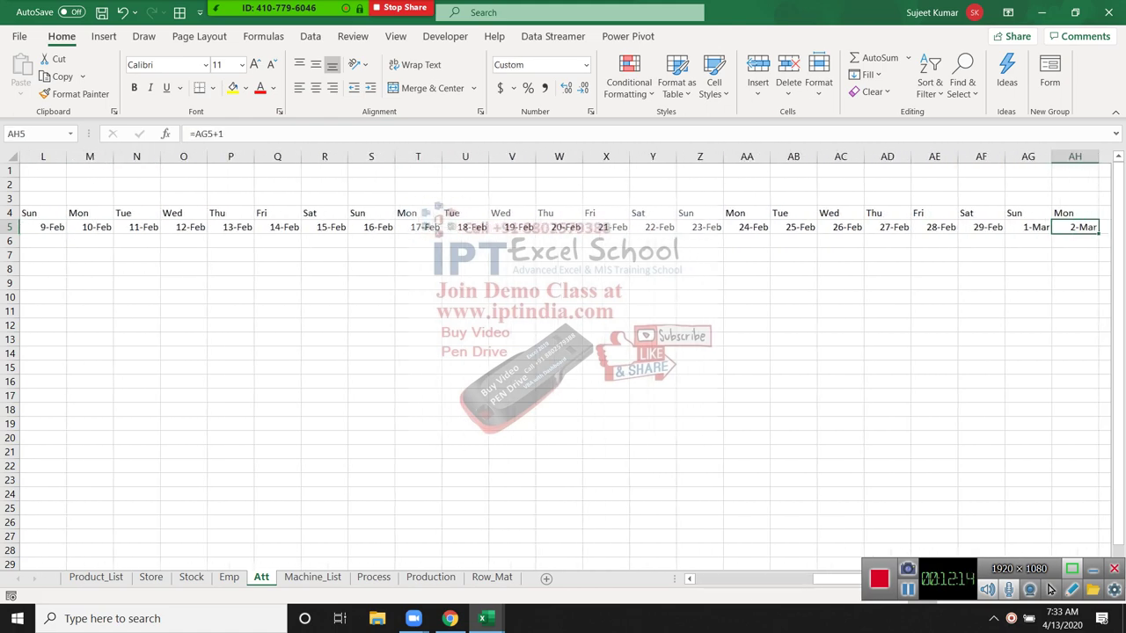
{"action": "key", "text": "Left"}
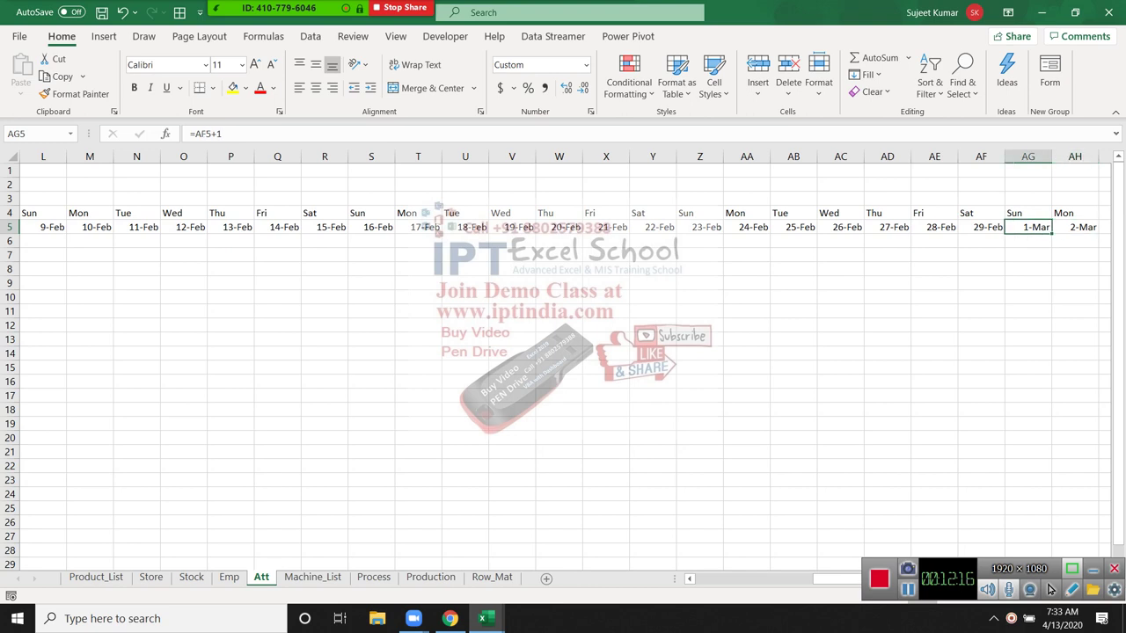
{"action": "key", "text": "Left"}
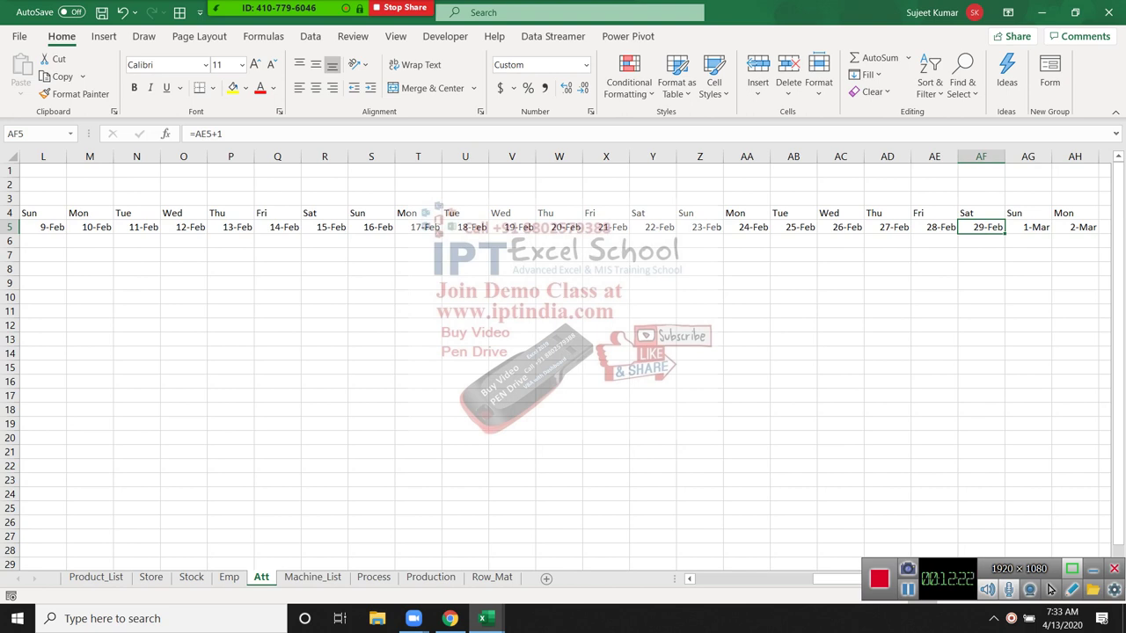
- Enter =EOMONTH(T5,0) in cell X8
{"action": "left_click", "coordinate": [606, 269]}
{"action": "type", "text": "="}
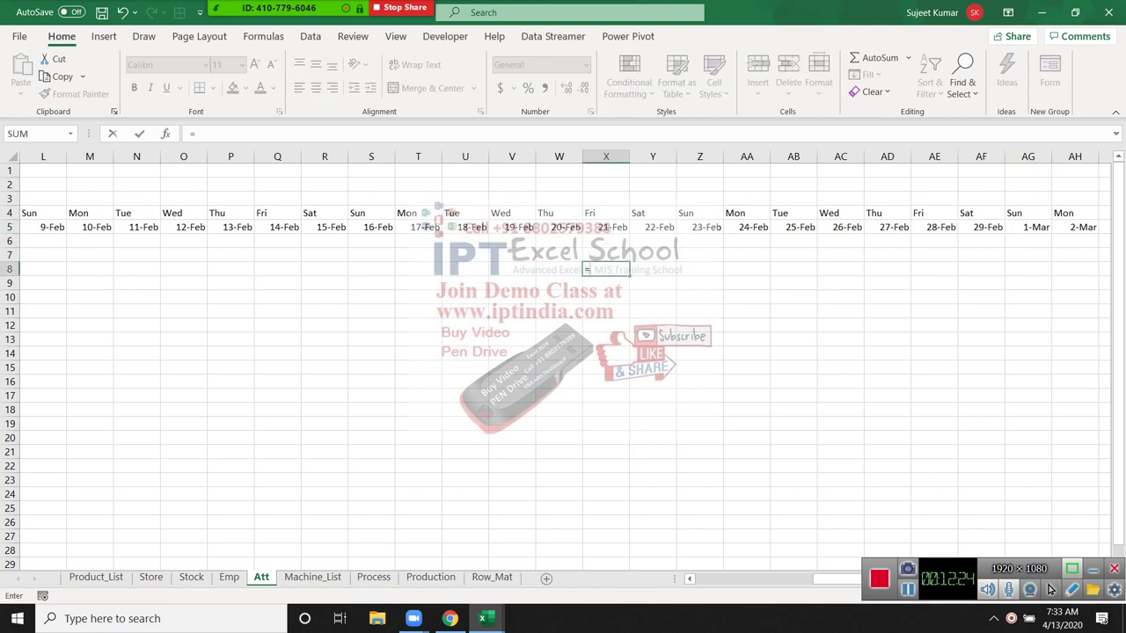
{"action": "type", "text": "eo"}
{"action": "key", "text": "Tab"}
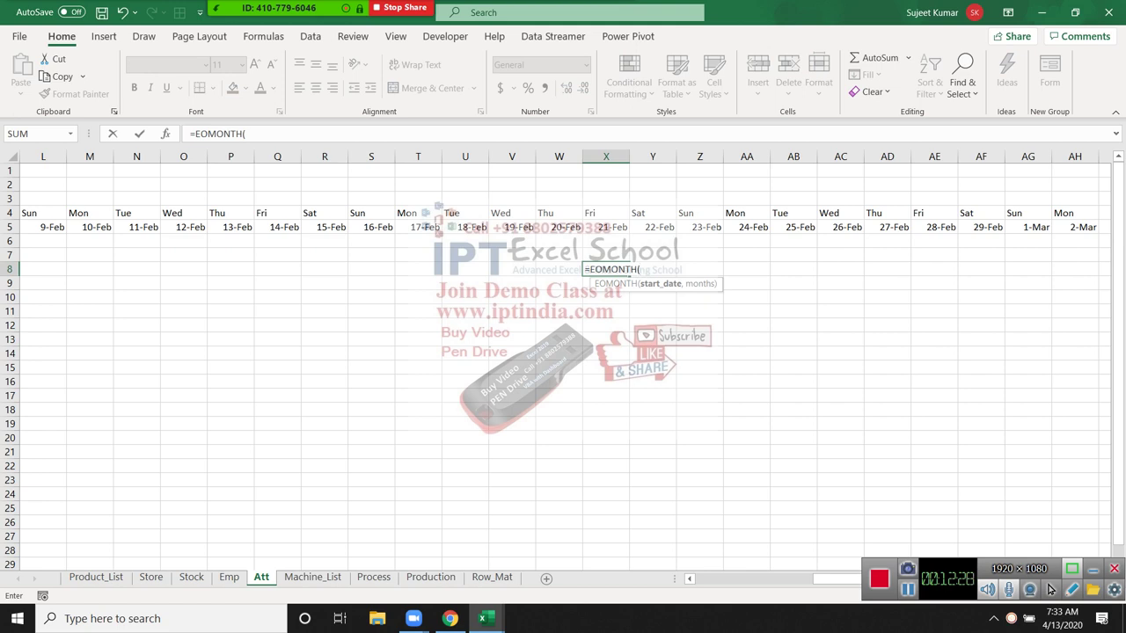
{"action": "left_click", "coordinate": [418, 227]}
{"action": "type", "text": ","}
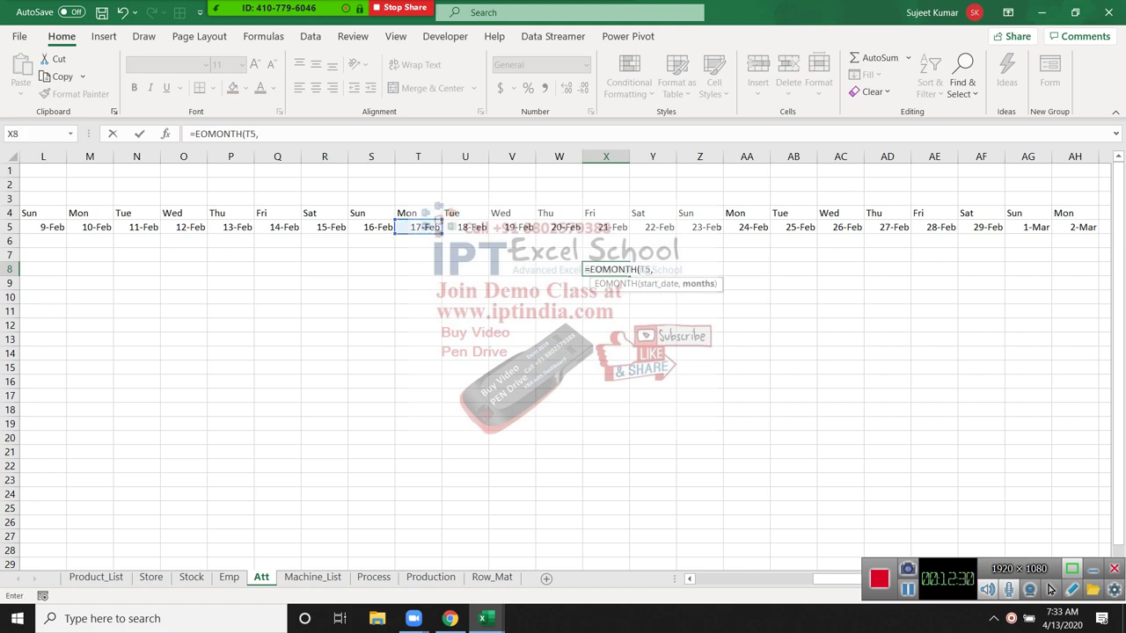
{"action": "type", "text": "0"}
{"action": "key", "text": "Return"}
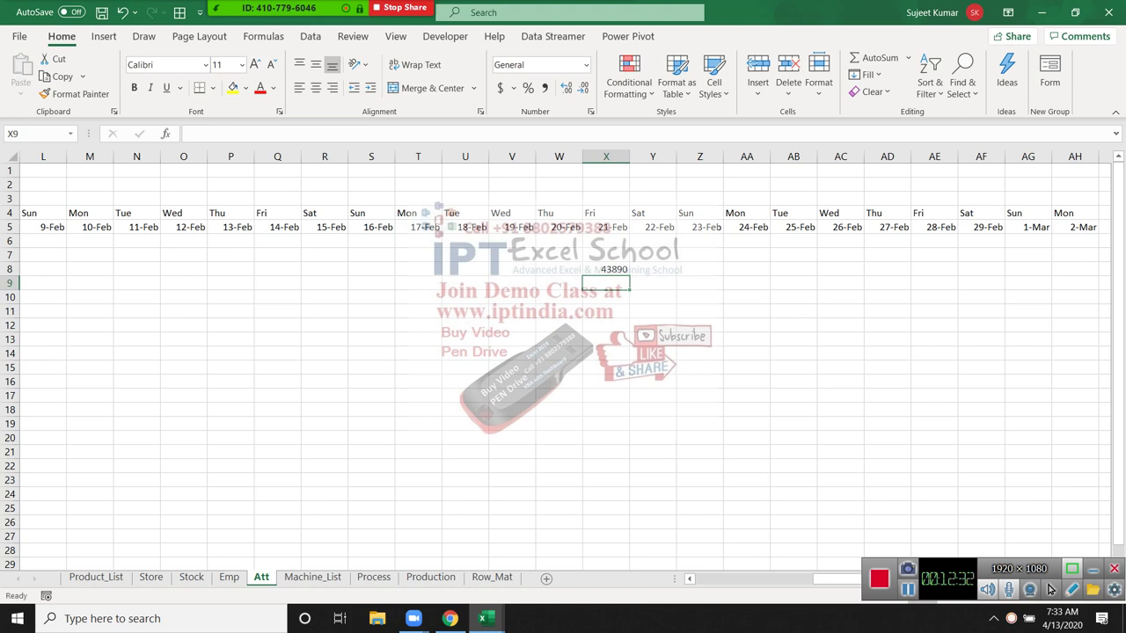
{"action": "key", "text": "Up"}
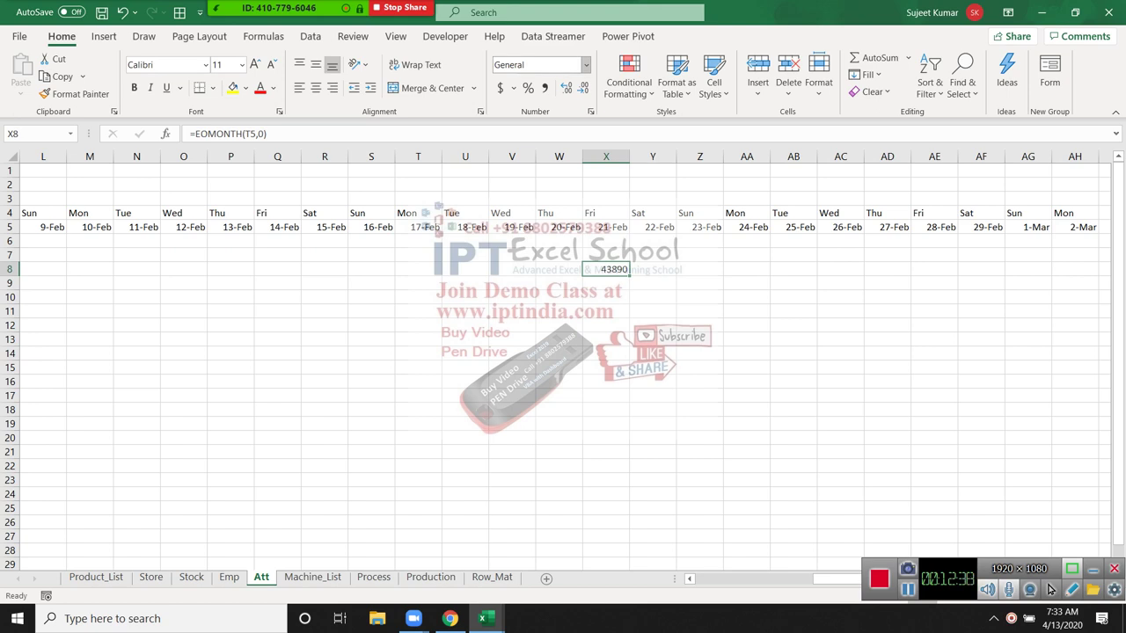
- Format X8 as a date so it shows 29-Feb-20
{"action": "left_click", "coordinate": [585, 65]}
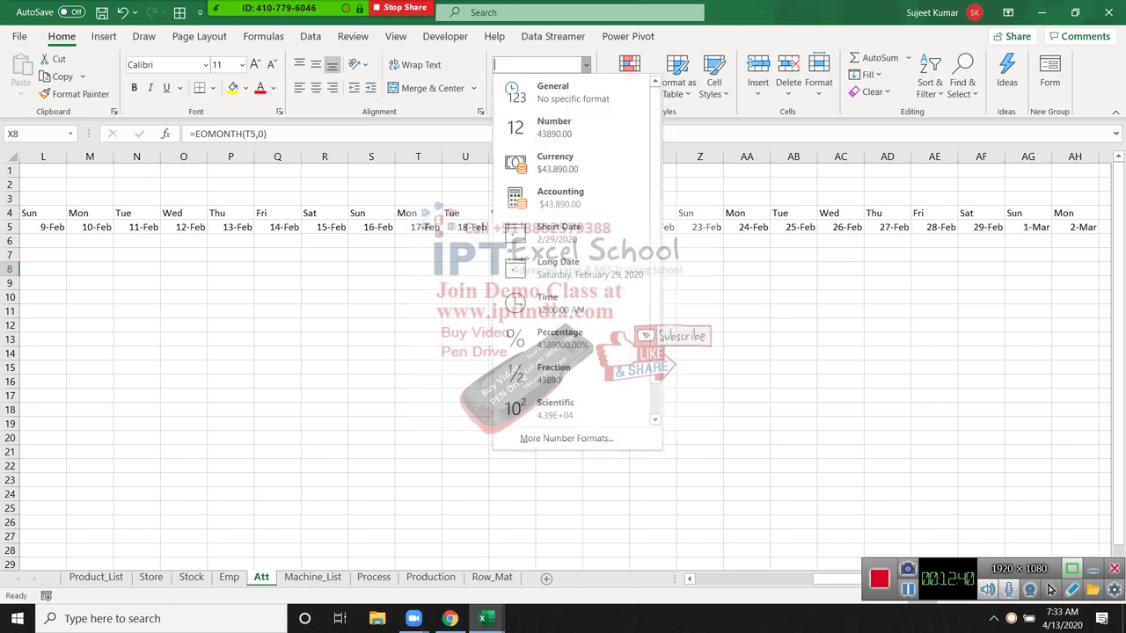
{"action": "left_click", "coordinate": [585, 64]}
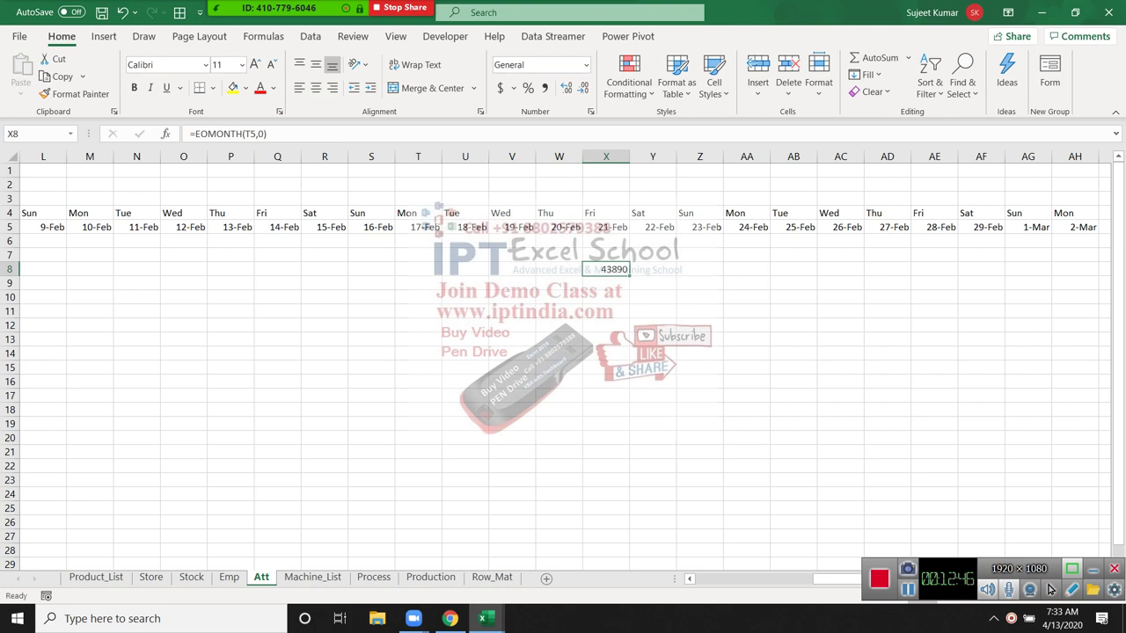
{"action": "key", "text": "ctrl+shift+3"}
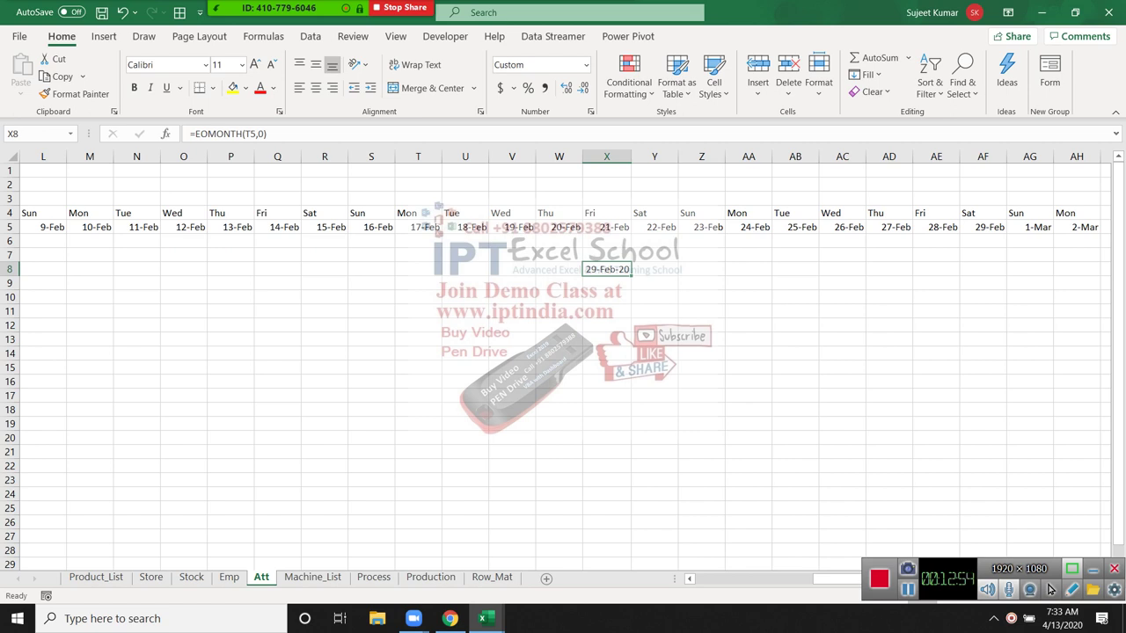
- Clear the X8 helper and enter an IF/EOMONTH next-day formula in AF5
{"action": "key", "text": "Delete"}
{"action": "left_click", "coordinate": [982, 227]}
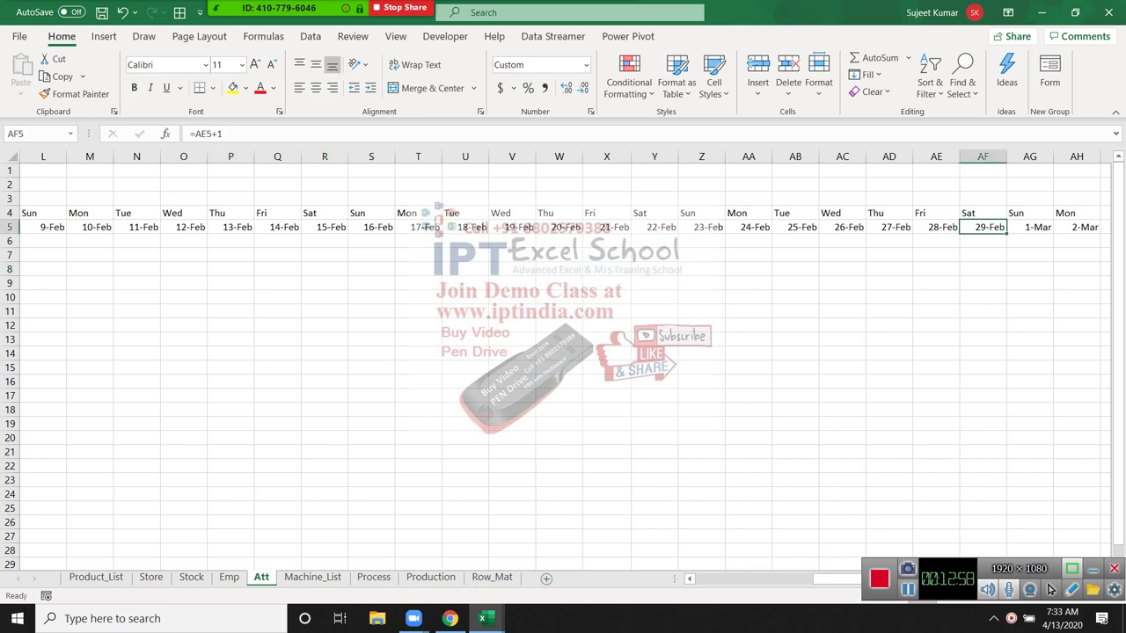
{"action": "key", "text": "F2"}
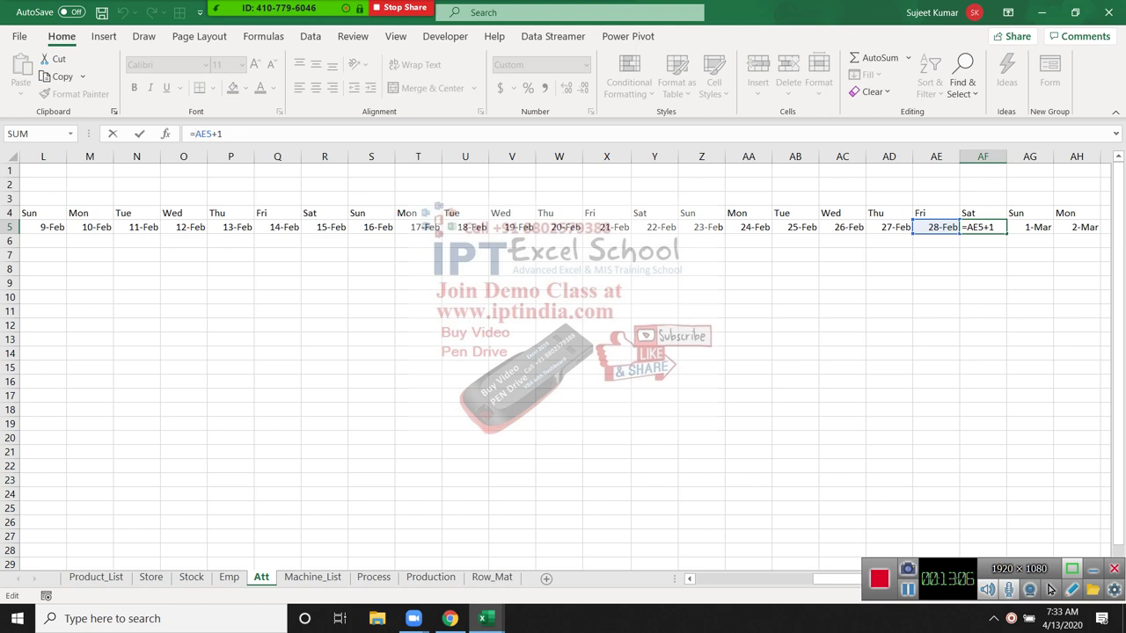
{"action": "type", "text": "if"}
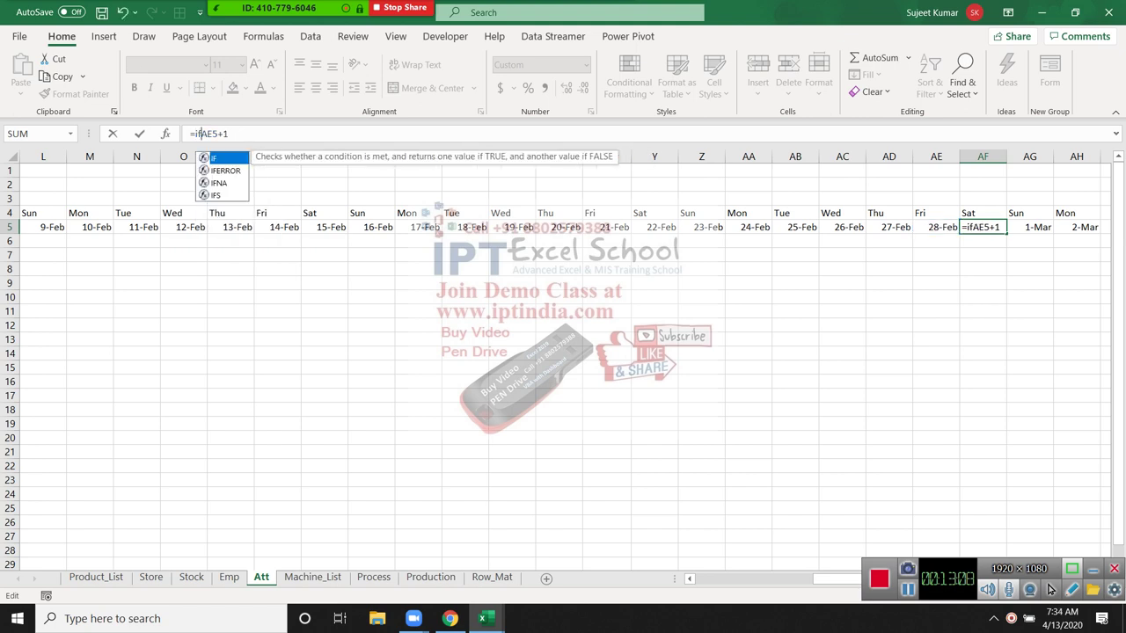
{"action": "type", "text": "("}
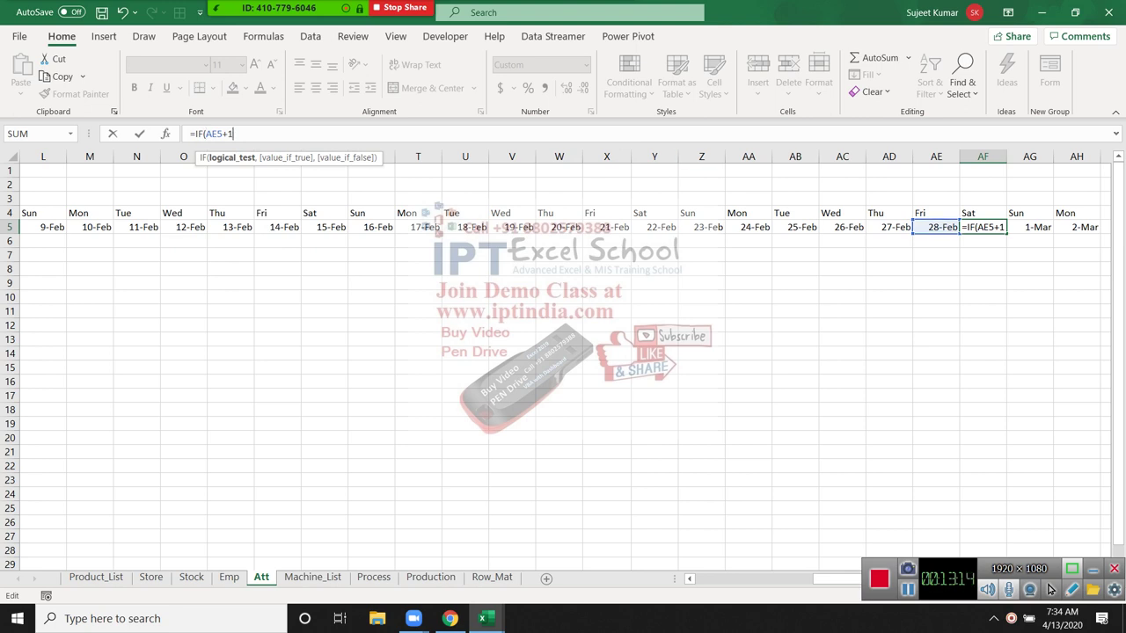
{"action": "type", "text": ">e"}
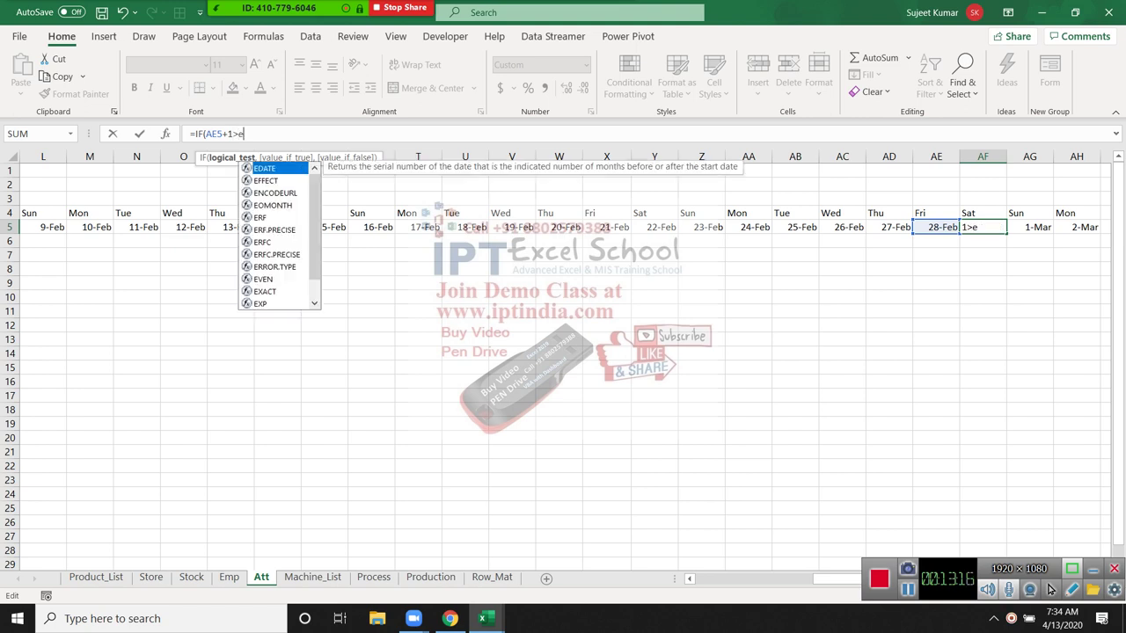
{"action": "type", "text": "o"}
{"action": "key", "text": "Tab"}
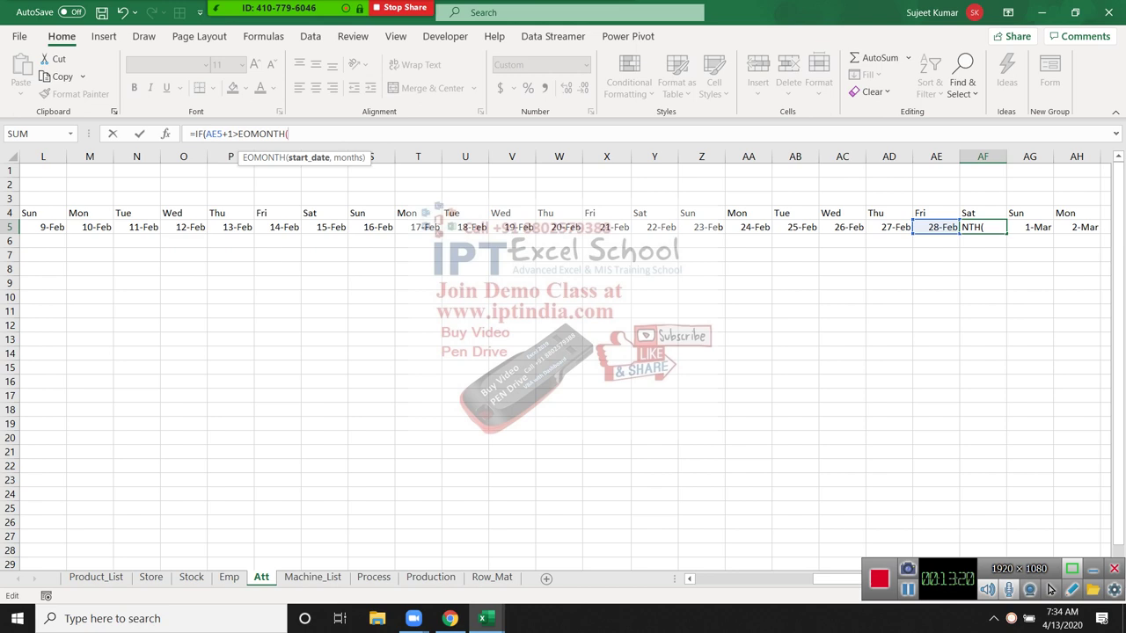
{"action": "left_click", "coordinate": [325, 227]}
{"action": "type", "text": ","}
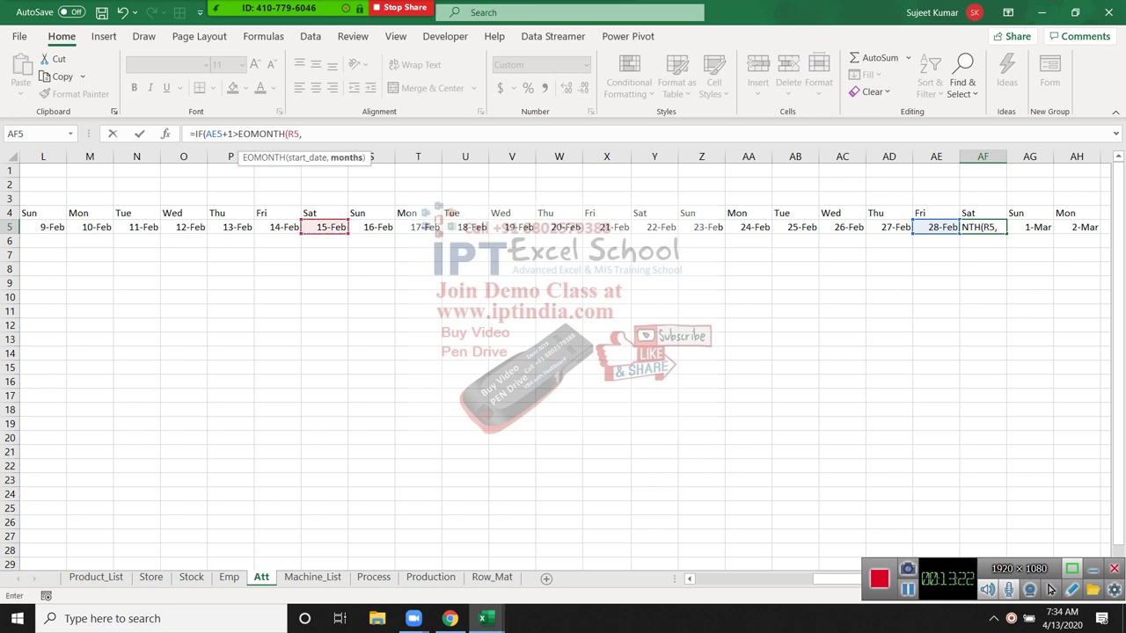
{"action": "type", "text": "0"}
{"action": "type", "text": ")"}
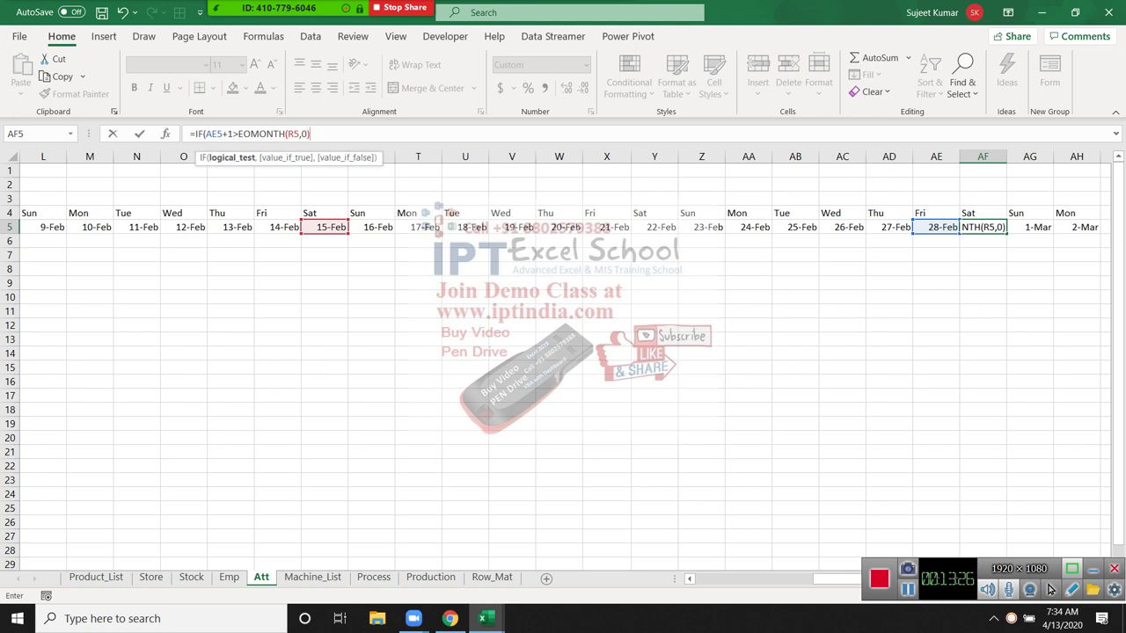
{"action": "type", "text": ",\"\""}
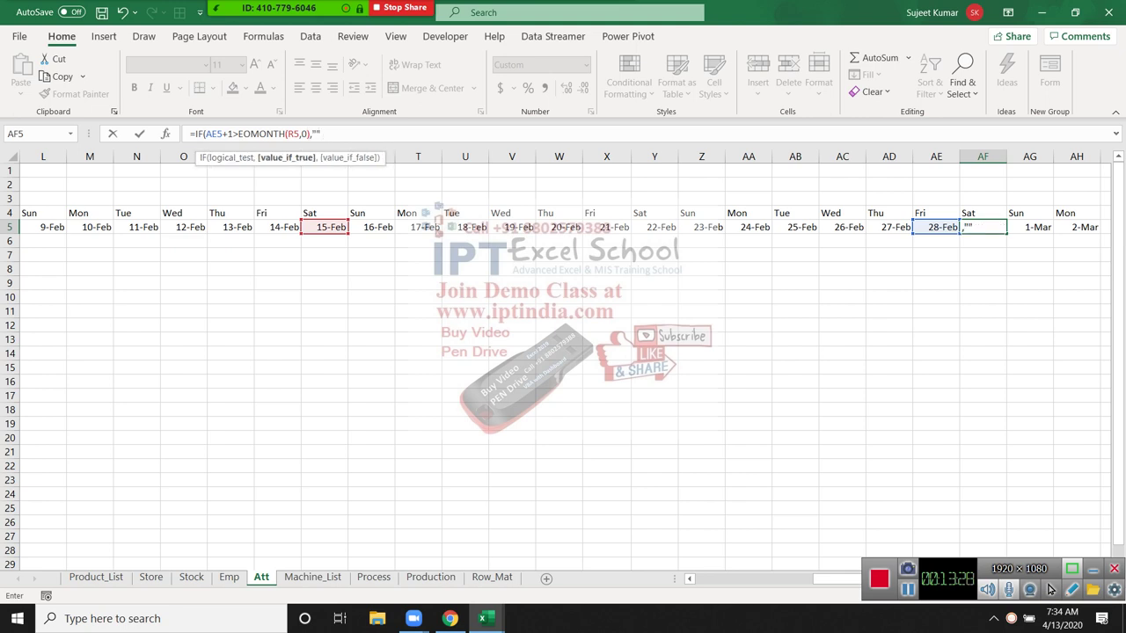
{"action": "type", "text": ","}
{"action": "left_click", "coordinate": [324, 227]}
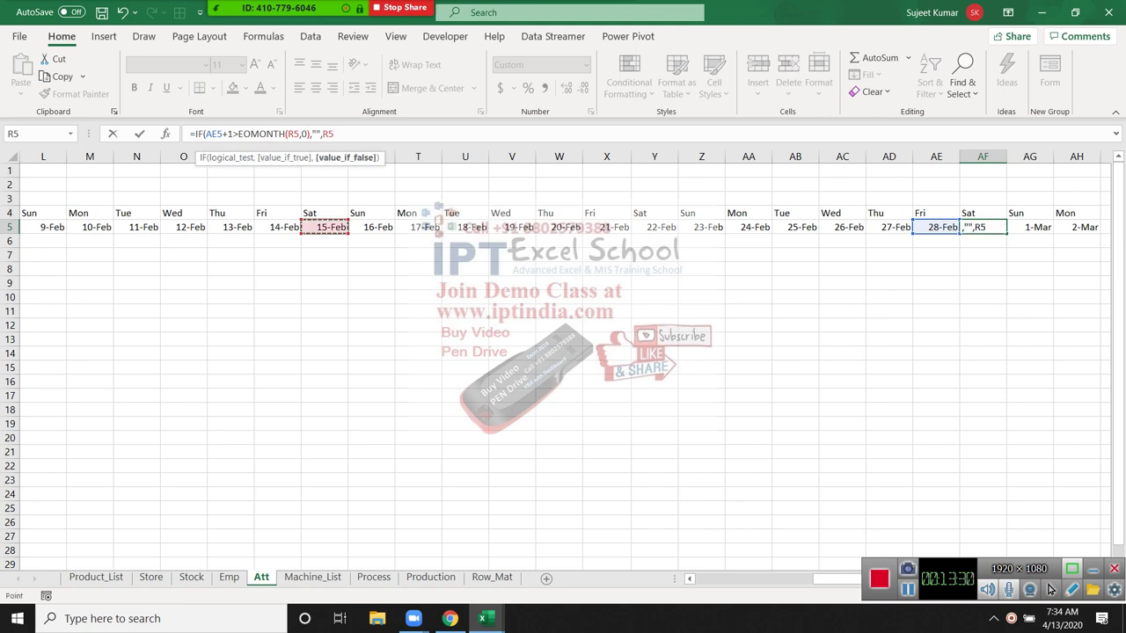
{"action": "type", "text": "+1"}
{"action": "key", "text": "Return"}
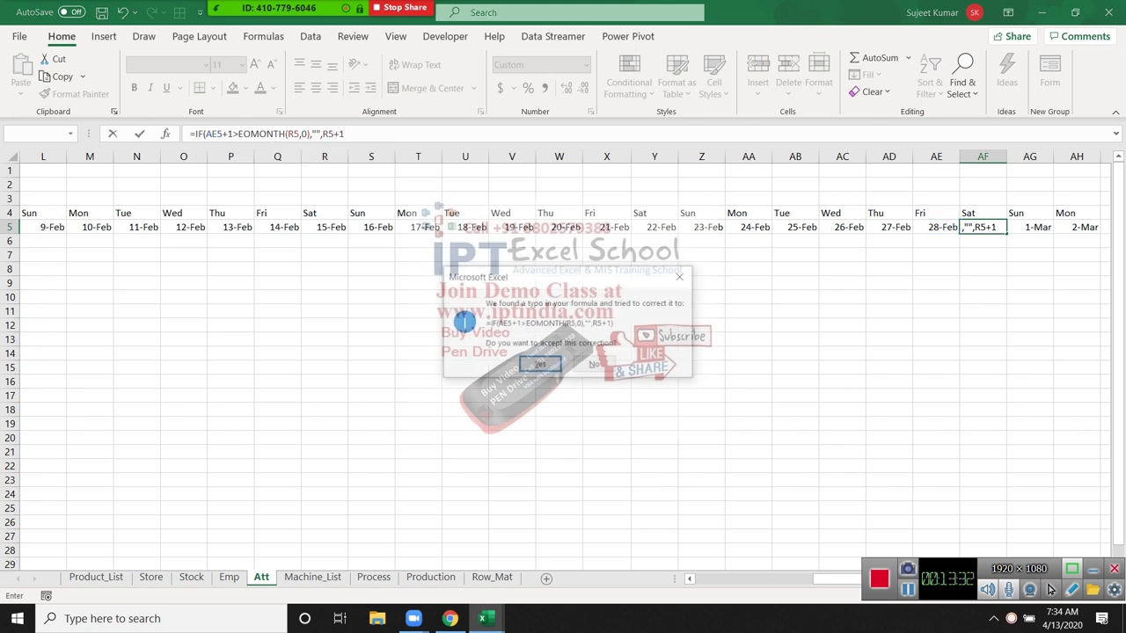
{"action": "key", "text": "Return"}
- Correct AF5's fallback so it reads =IF(AE5+1>EOMONTH(R5,0),"",AE5+1)
{"action": "key", "text": "Up"}
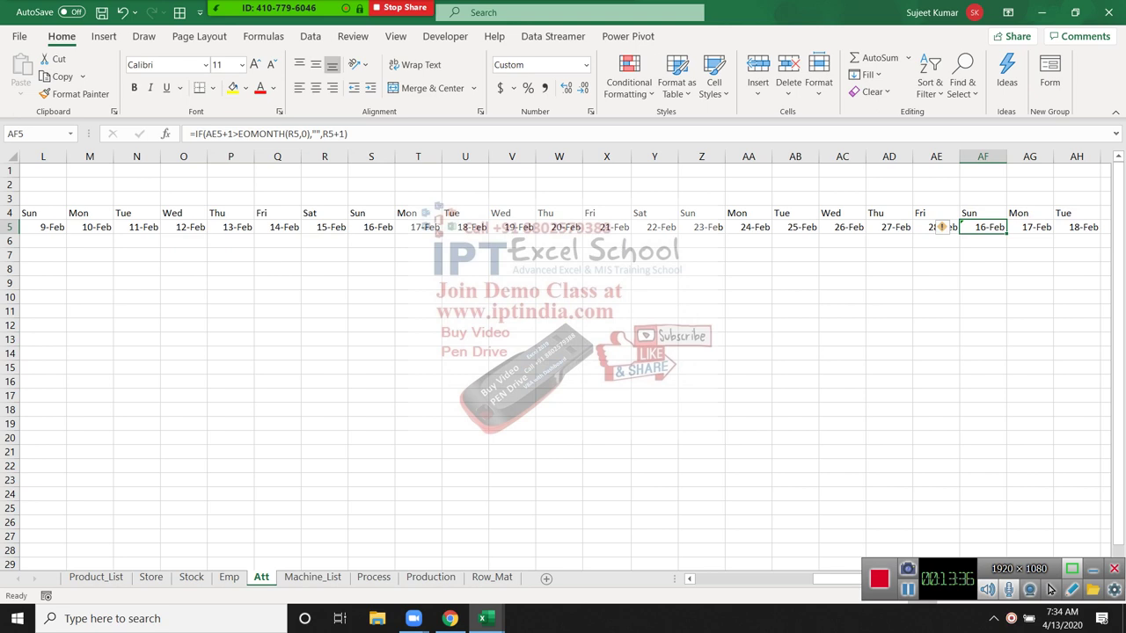
{"action": "key", "text": "F2"}
{"action": "key", "text": "Left"}
{"action": "key", "text": "Left"}
{"action": "key", "text": "Left"}
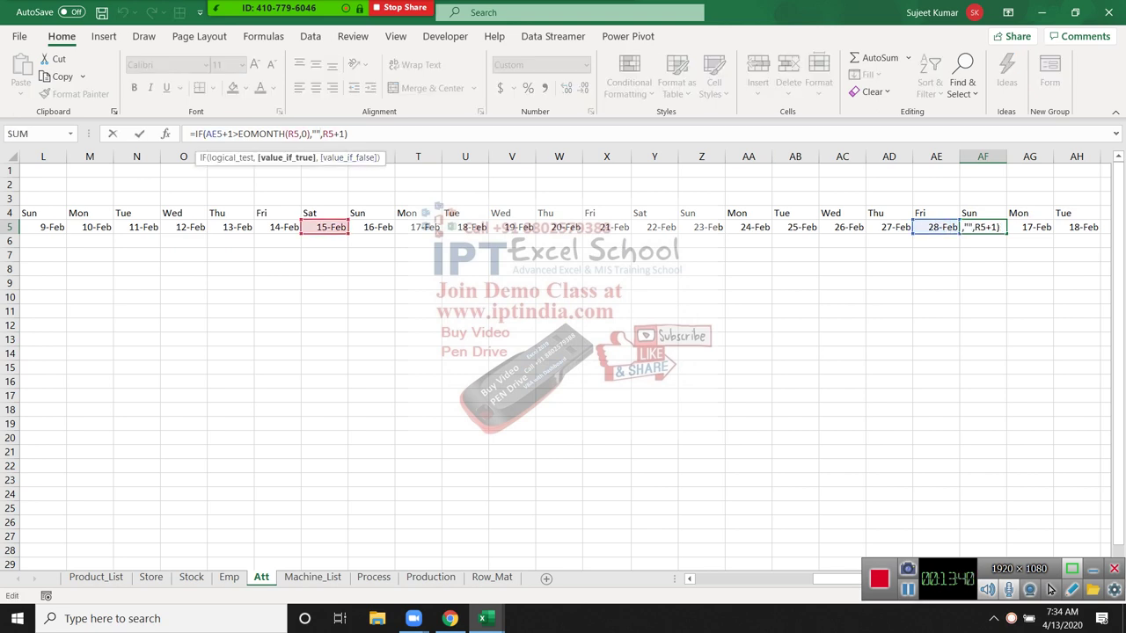
{"action": "key", "text": "Right"}
{"action": "key", "text": "Delete"}
{"action": "key", "text": "Delete"}
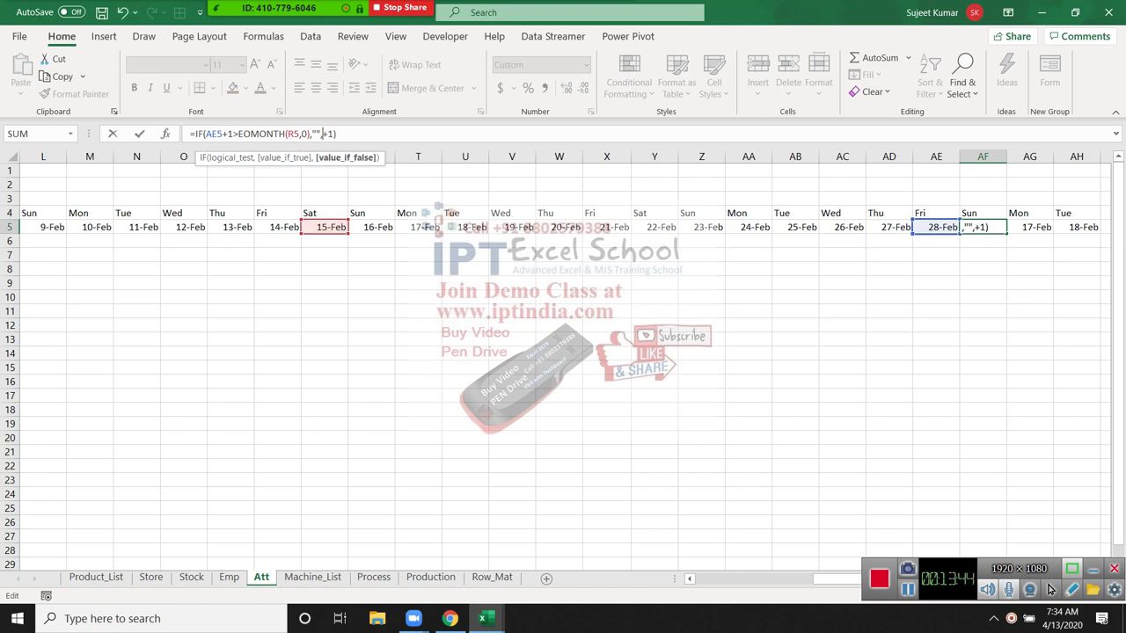
{"action": "key", "text": "F2"}
{"action": "key", "text": "Left"}
{"action": "key", "text": "ctrl+Return"}
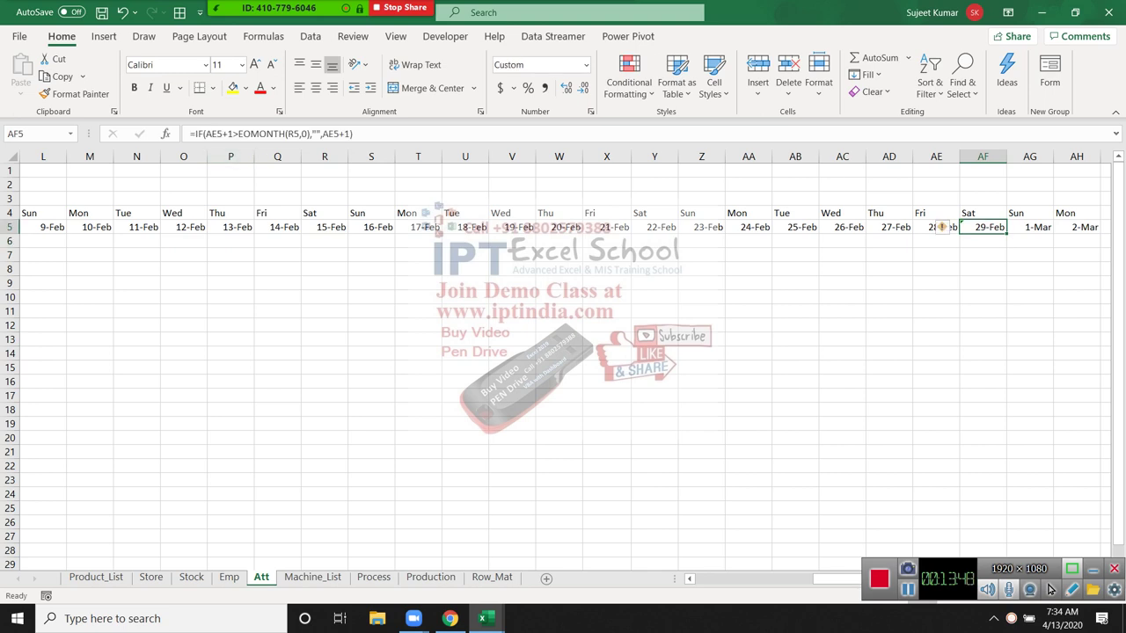
{"action": "left_click", "coordinate": [193, 134]}
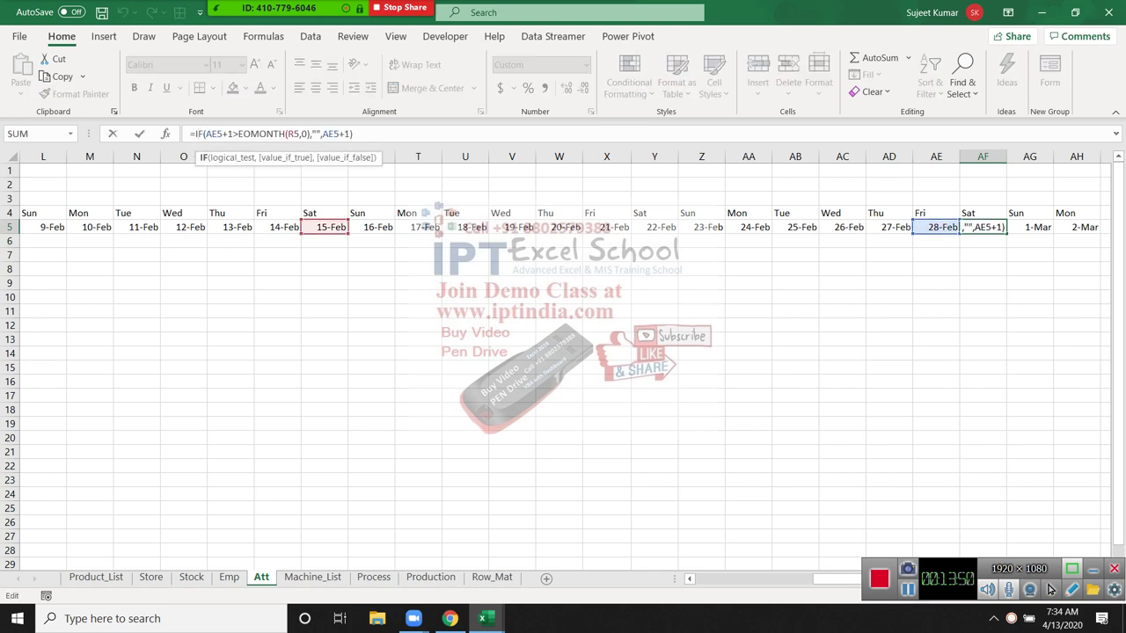
- Wrap the AF5 formula in IFERROR(...,"") so errors show blank
{"action": "type", "text": "if"}
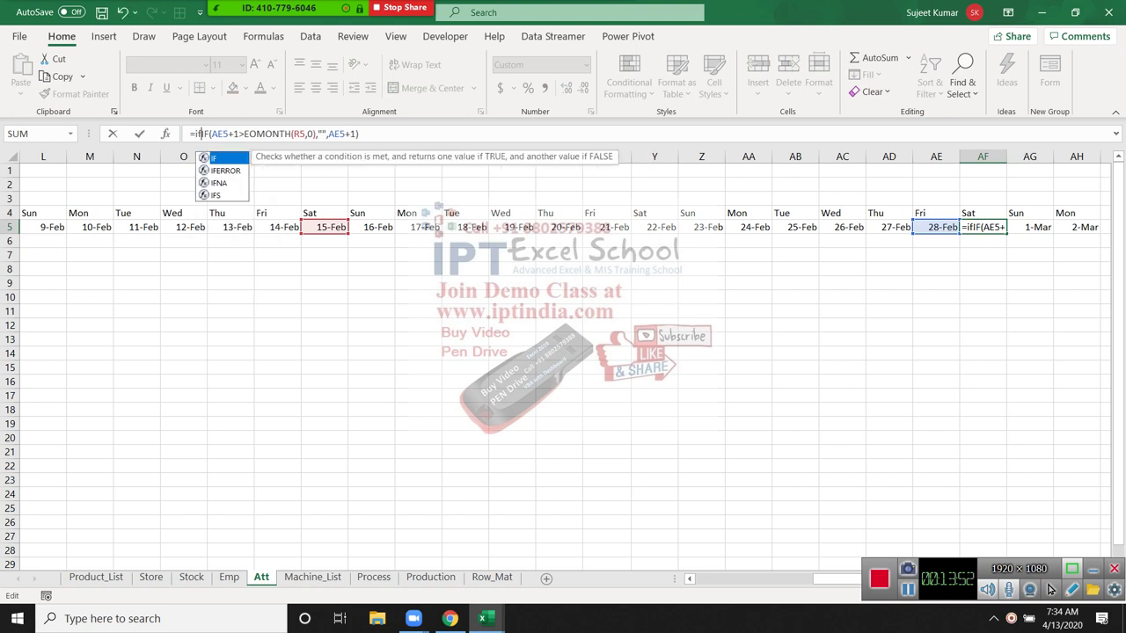
{"action": "key", "text": "Down"}
{"action": "key", "text": "Tab"}
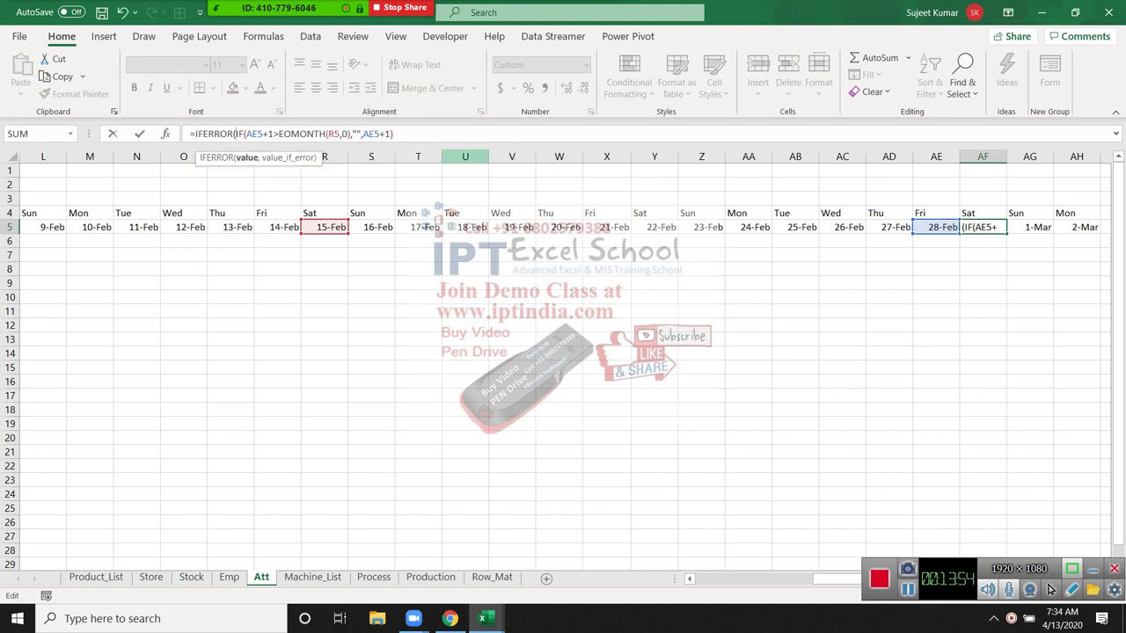
{"action": "type", "text": ",\""}
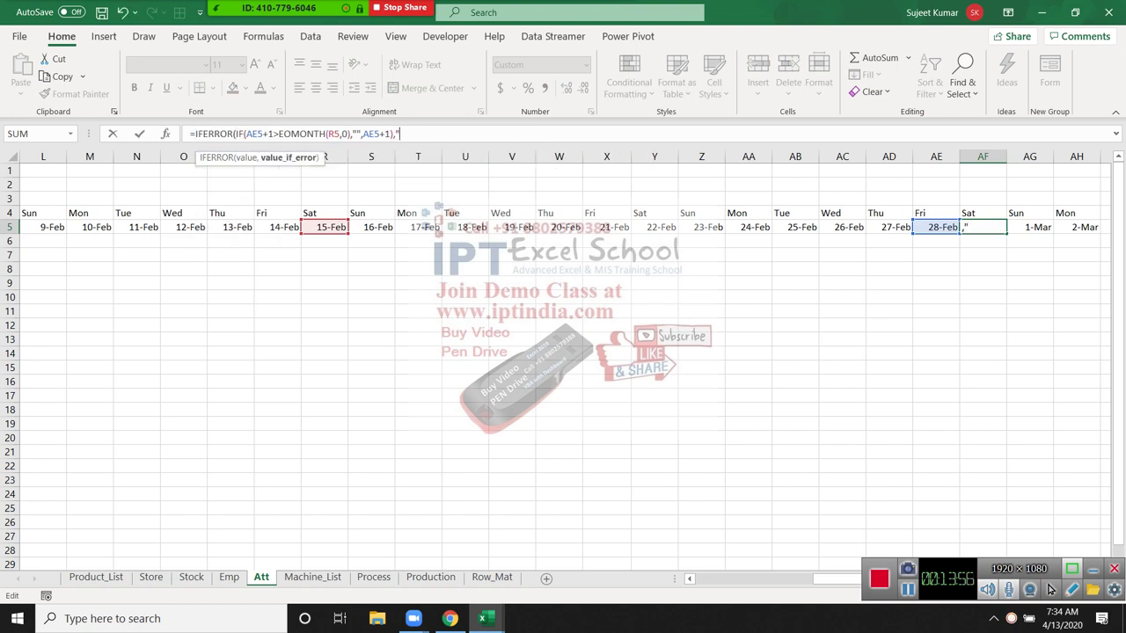
{"action": "type", "text": "\""}
{"action": "key", "text": "Return"}
{"action": "key", "text": "Return"}
{"action": "key", "text": "Up"}
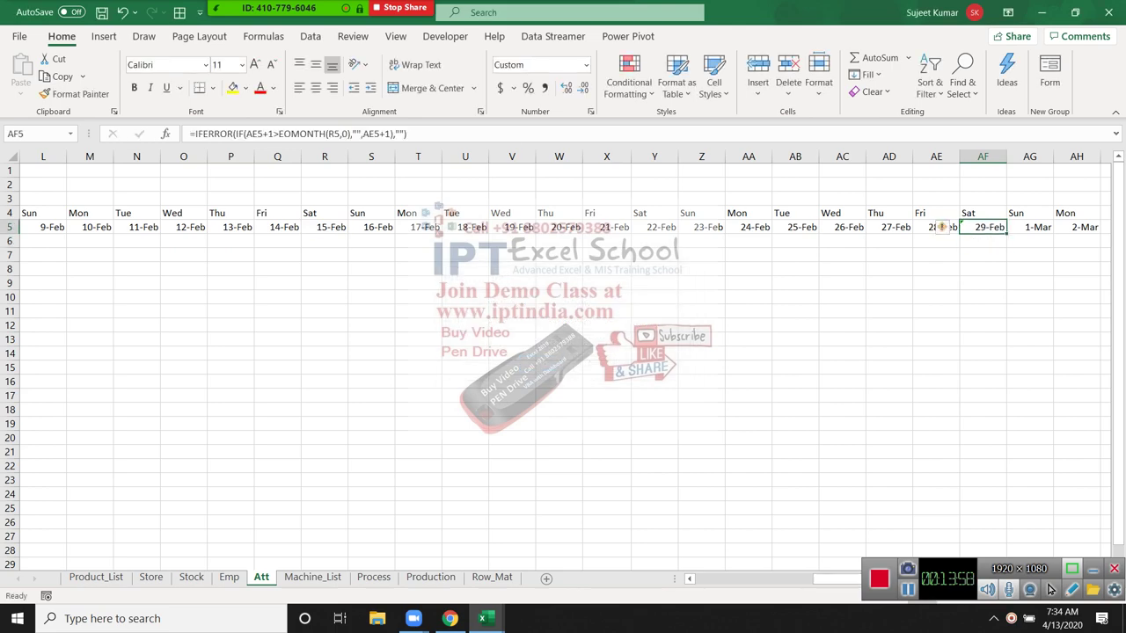
- Fill the AF5 formula right into AG5 and AH5
{"action": "key", "text": "shift+Right"}
{"action": "key", "text": "shift+Right"}
{"action": "key", "text": "shift+Right"}
{"action": "key", "text": "shift+Left"}
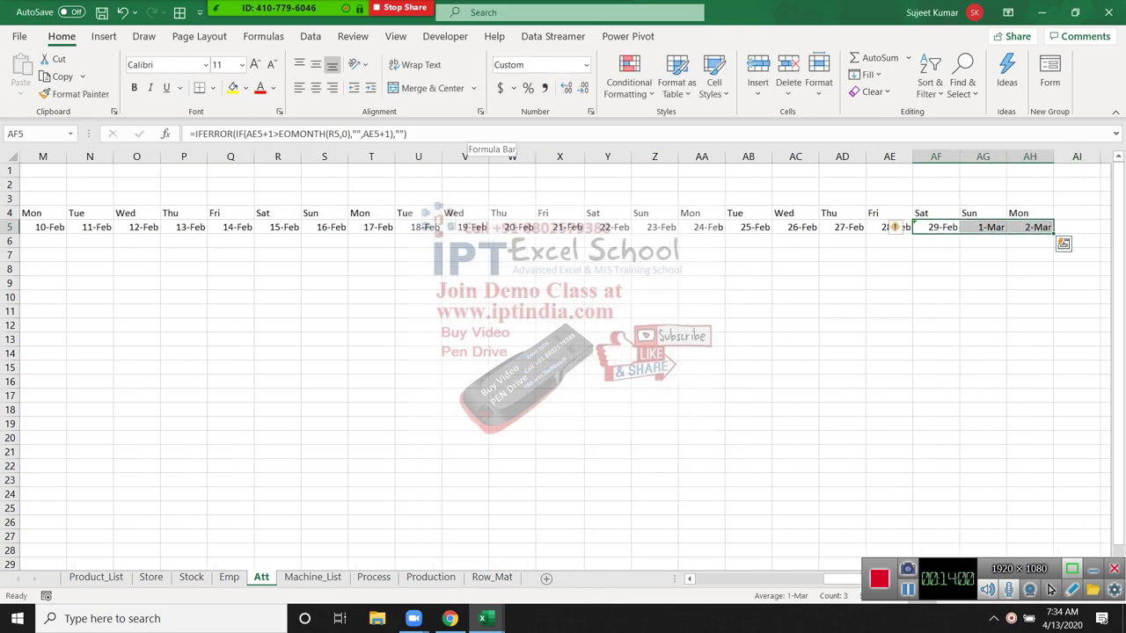
{"action": "key", "text": "ctrl+r"}
{"action": "key", "text": "Left"}
- Test the date row by starting D5 at 1-Jan and checking the row's end
{"action": "key", "text": "Home"}
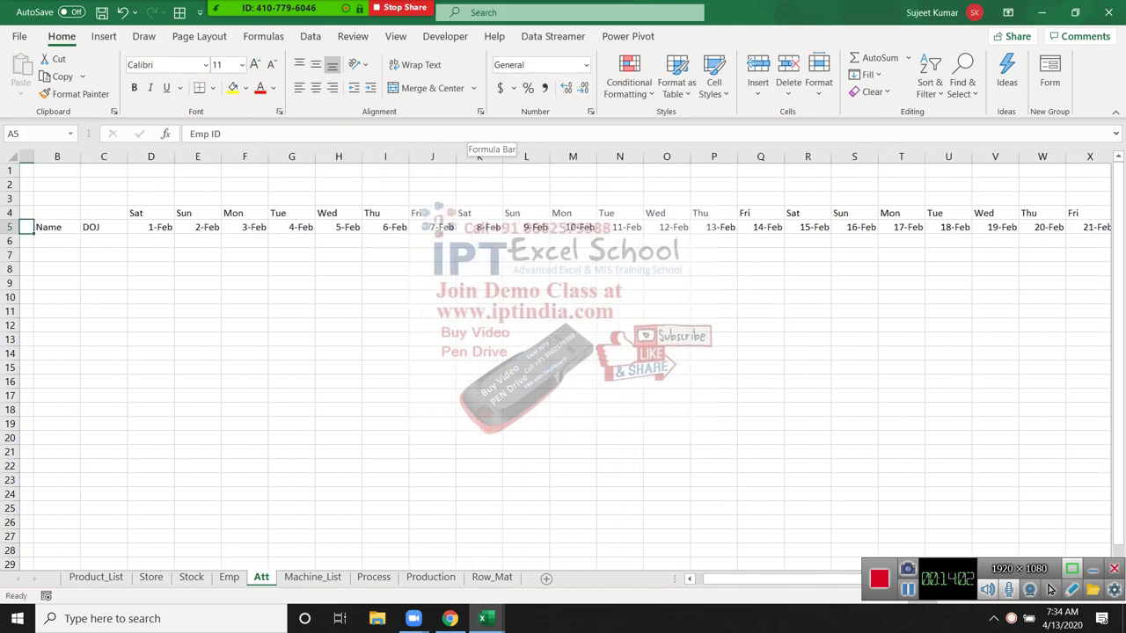
{"action": "key", "text": "Right"}
{"action": "key", "text": "Right"}
{"action": "key", "text": "Right"}
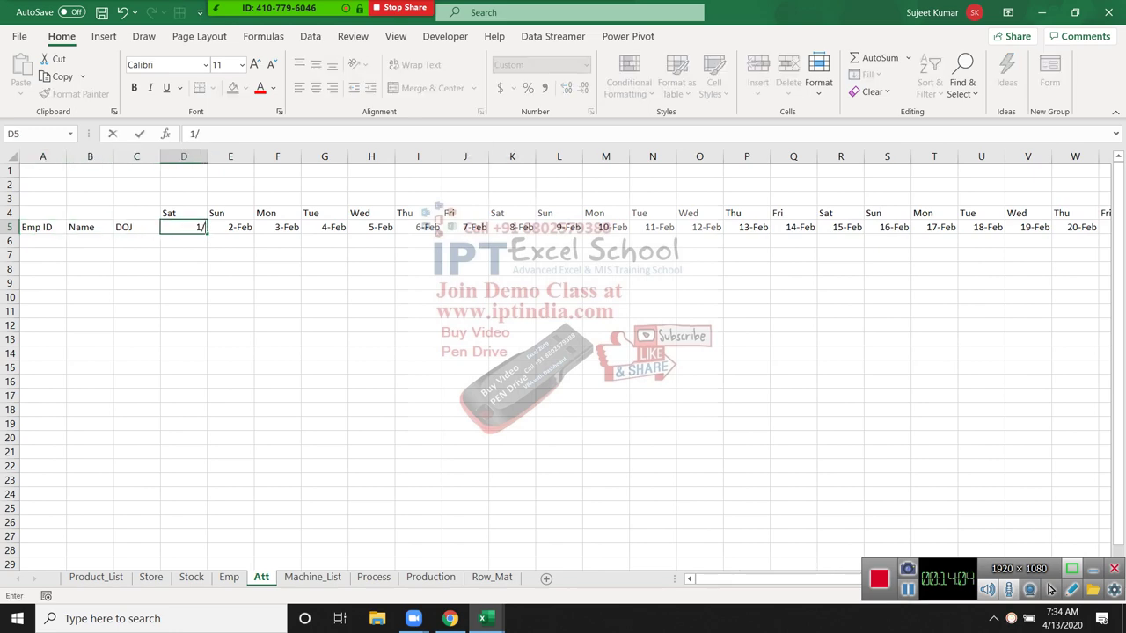
{"action": "type", "text": "1/1"}
{"action": "key", "text": "ctrl+Return"}
{"action": "key", "text": "ctrl+Right"}
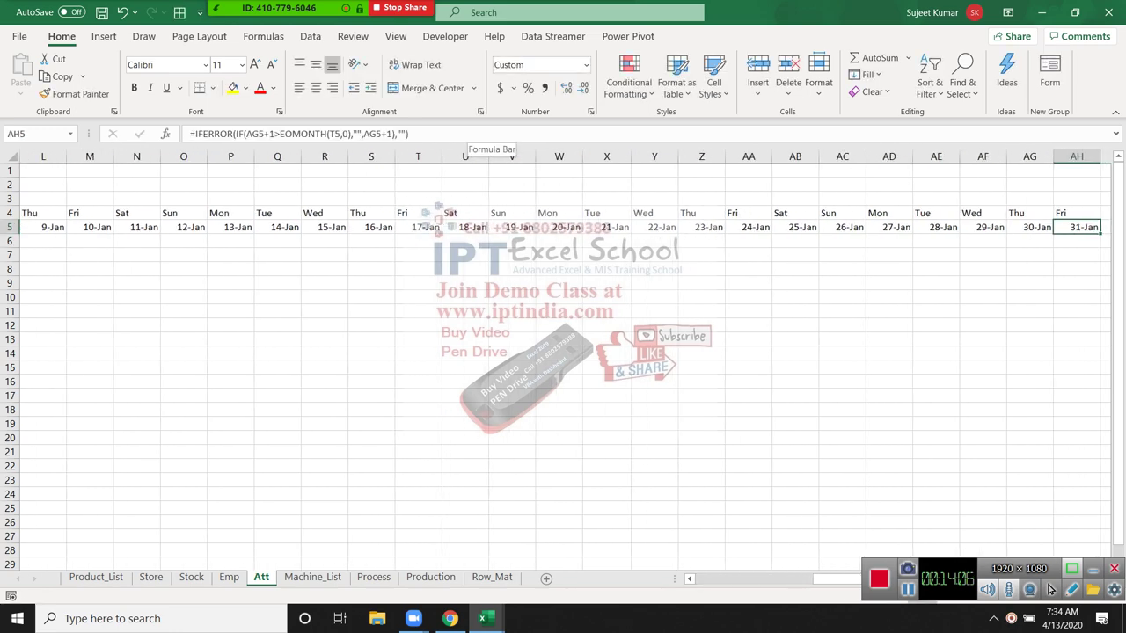
{"action": "key", "text": "ctrl+Left"}
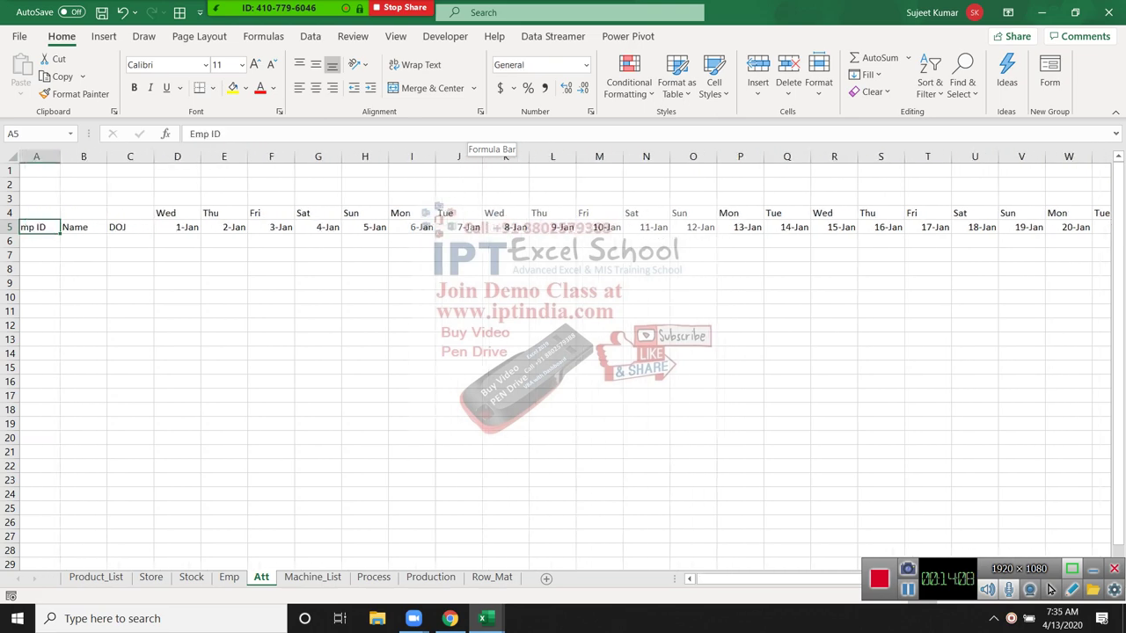
- Try 1-Feb and 1-Mar as D5 start dates, checking where each row ends
{"action": "key", "text": "Right"}
{"action": "key", "text": "Right"}
{"action": "key", "text": "Right"}
{"action": "type", "text": "2/1"}
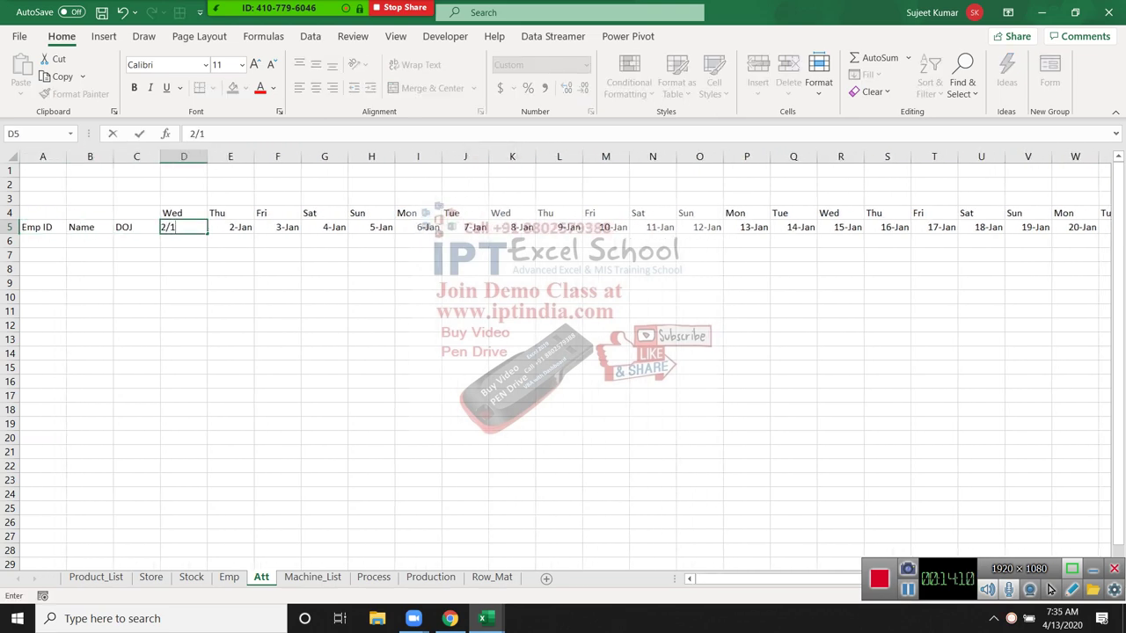
{"action": "key", "text": "Return"}
{"action": "key", "text": "Up"}
{"action": "key", "text": "ctrl+Right"}
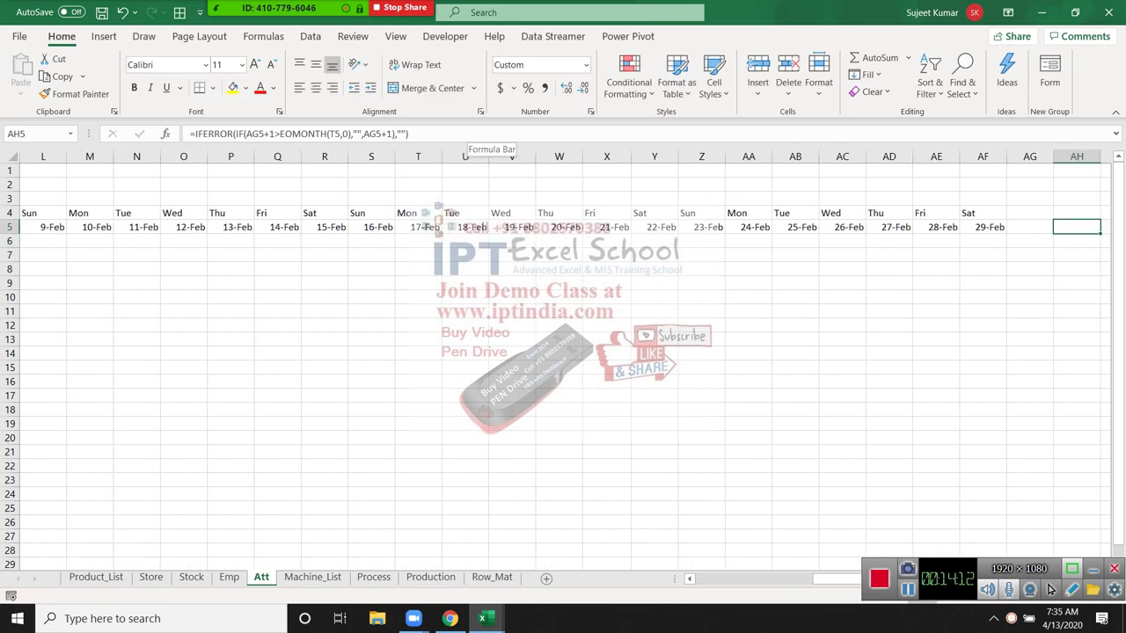
{"action": "key", "text": "ctrl+Left"}
{"action": "key", "text": "Right"}
{"action": "key", "text": "Right"}
{"action": "key", "text": "Right"}
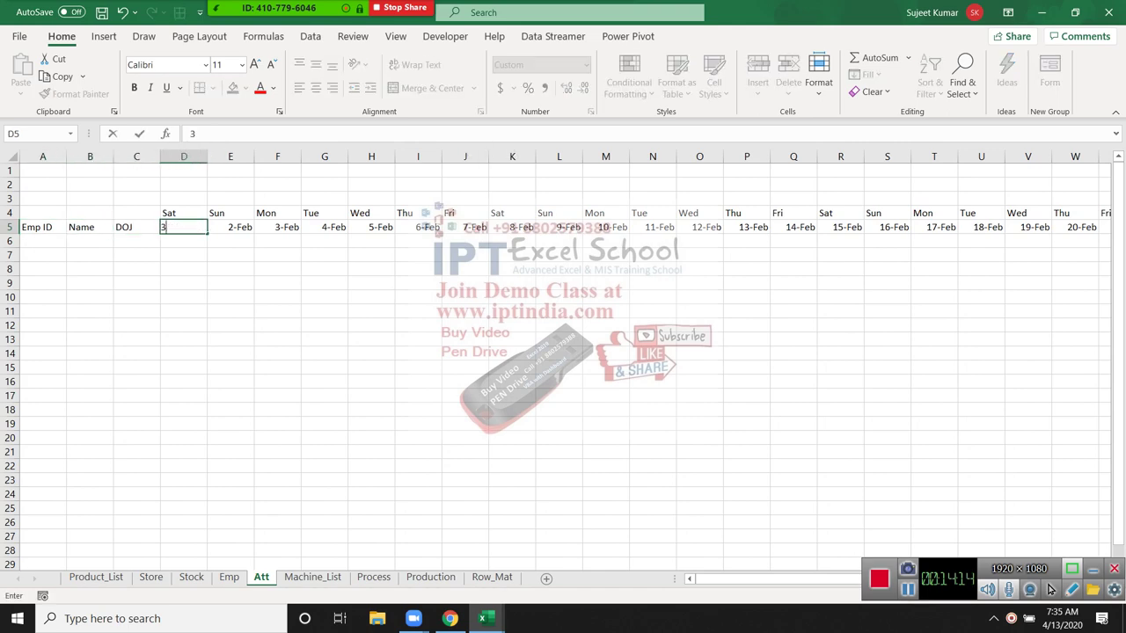
{"action": "type", "text": "3/1"}
{"action": "key", "text": "Return"}
{"action": "key", "text": "Up"}
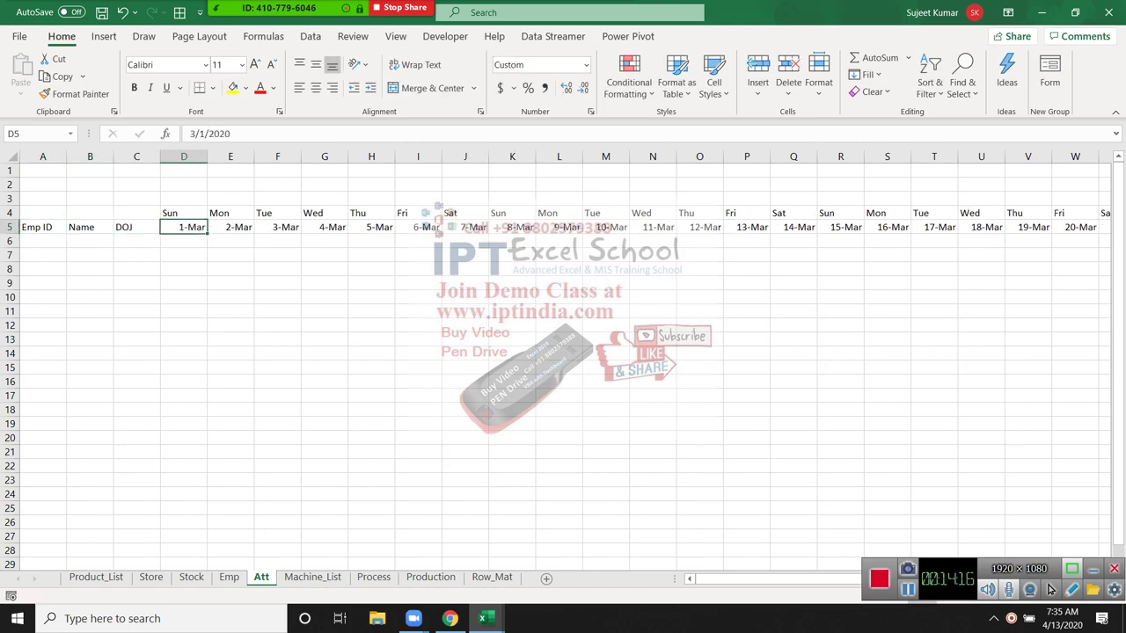
{"action": "key", "text": "ctrl+Right"}
{"action": "key", "text": "ctrl+Left"}
- Set D5 to 4/1 so the date row runs 1-Apr through 30-Apr
{"action": "key", "text": "Right"}
{"action": "key", "text": "Right"}
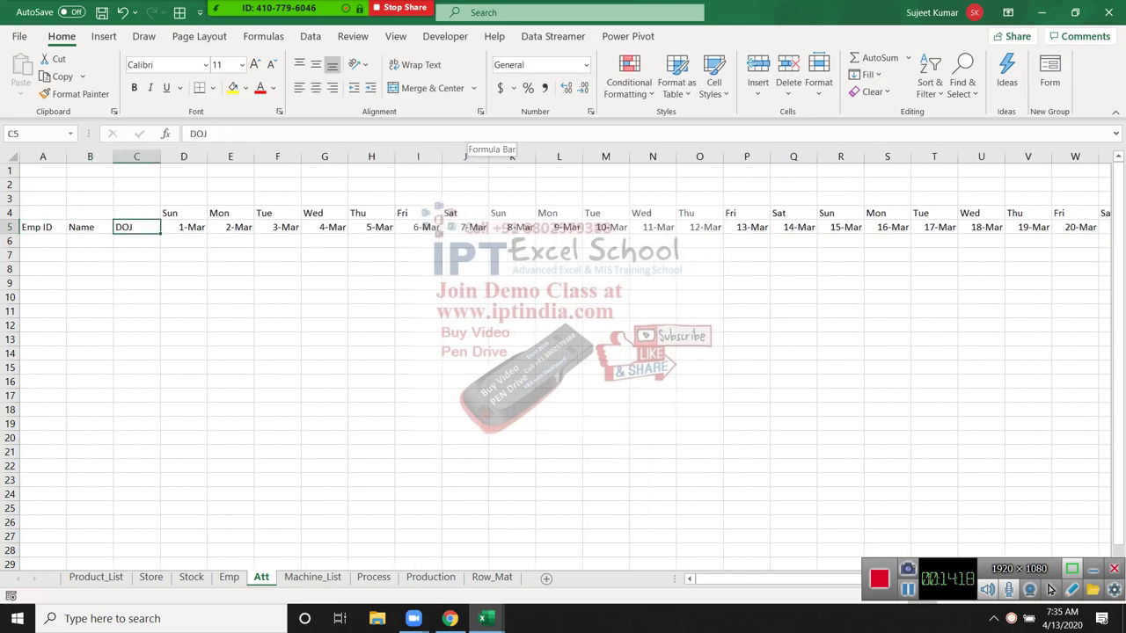
{"action": "key", "text": "Right"}
{"action": "type", "text": "4/1"}
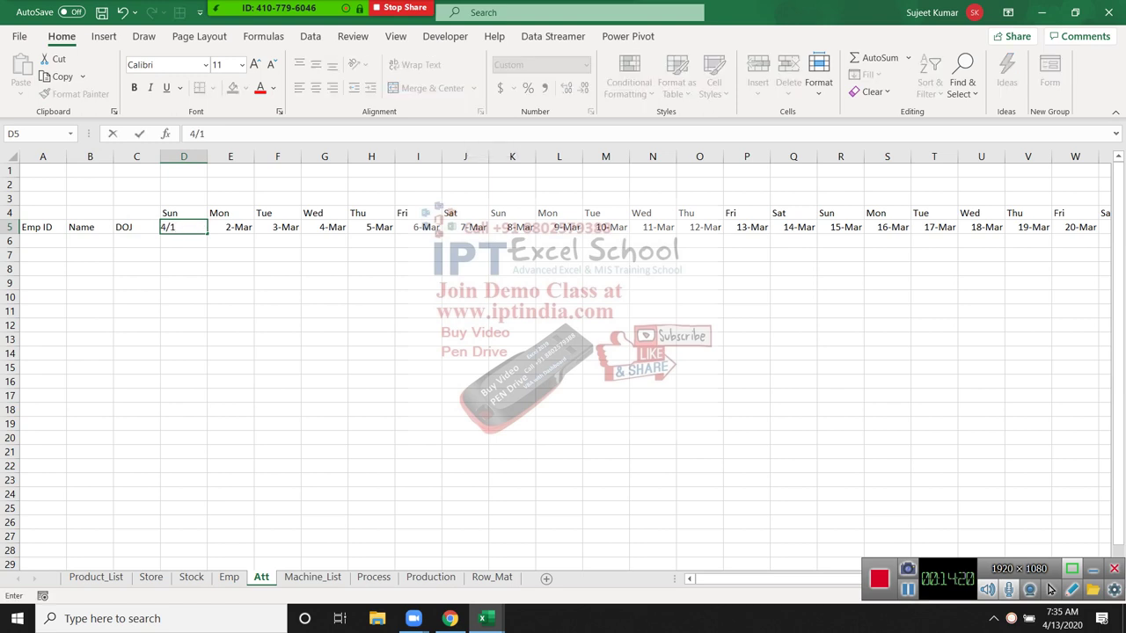
{"action": "key", "text": "Right"}
{"action": "key", "text": "Left"}
{"action": "key", "text": "Right"}
{"action": "key", "text": "ctrl+Right"}
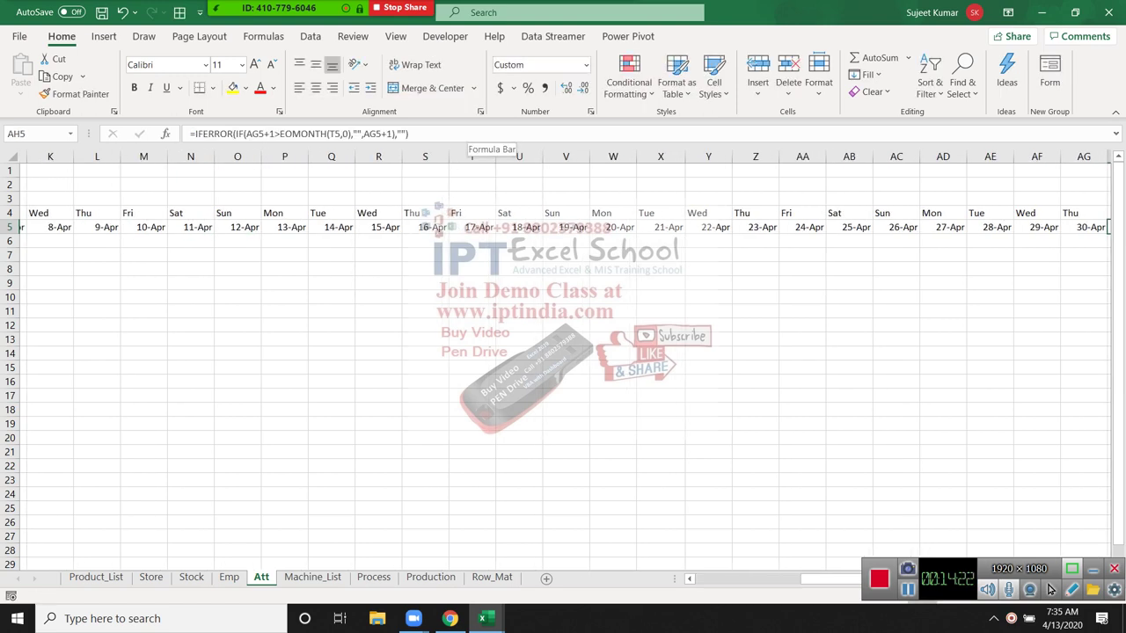
{"action": "key", "text": "Home"}
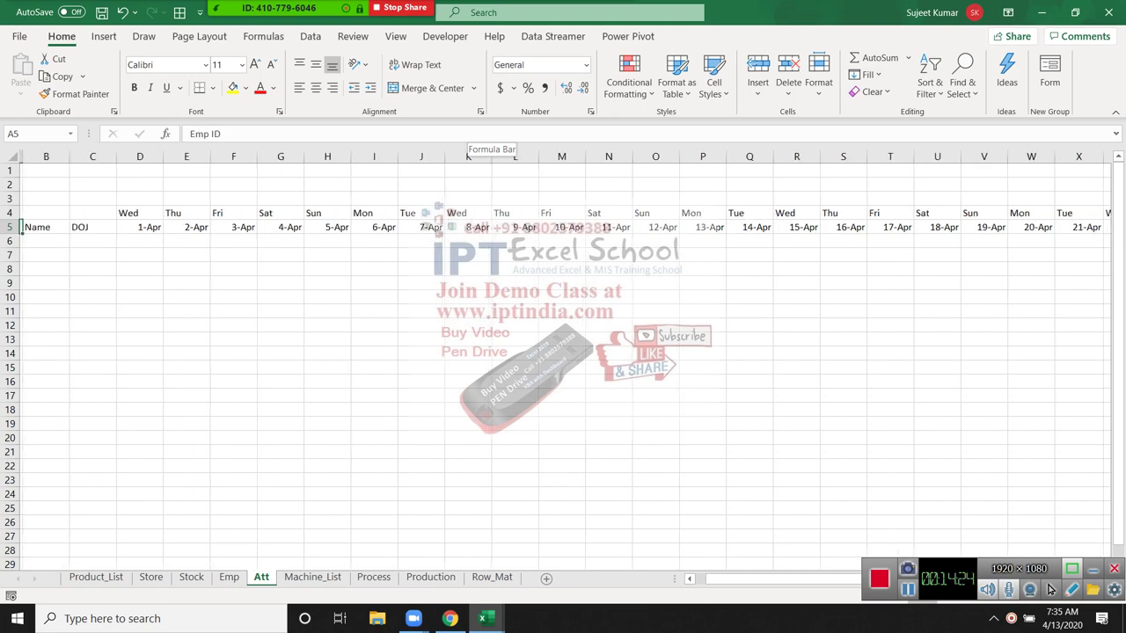
{"action": "key", "text": "Right"}
{"action": "key", "text": "Right"}
{"action": "key", "text": "Right"}
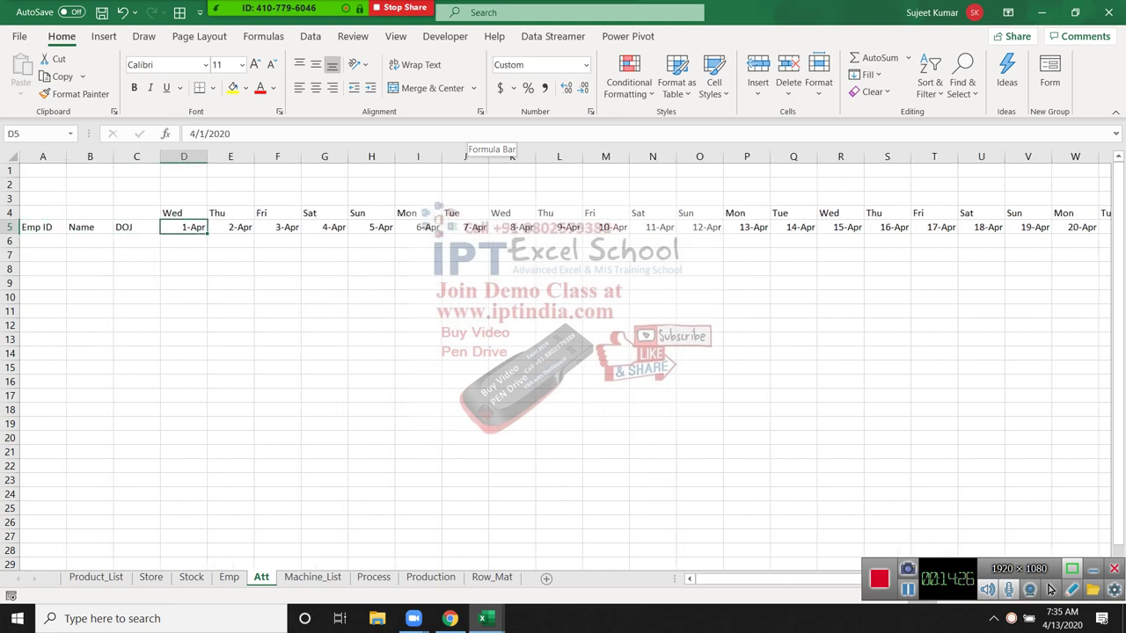
{"action": "key", "text": "Left"}
{"action": "key", "text": "Left"}
{"action": "key", "text": "Left"}
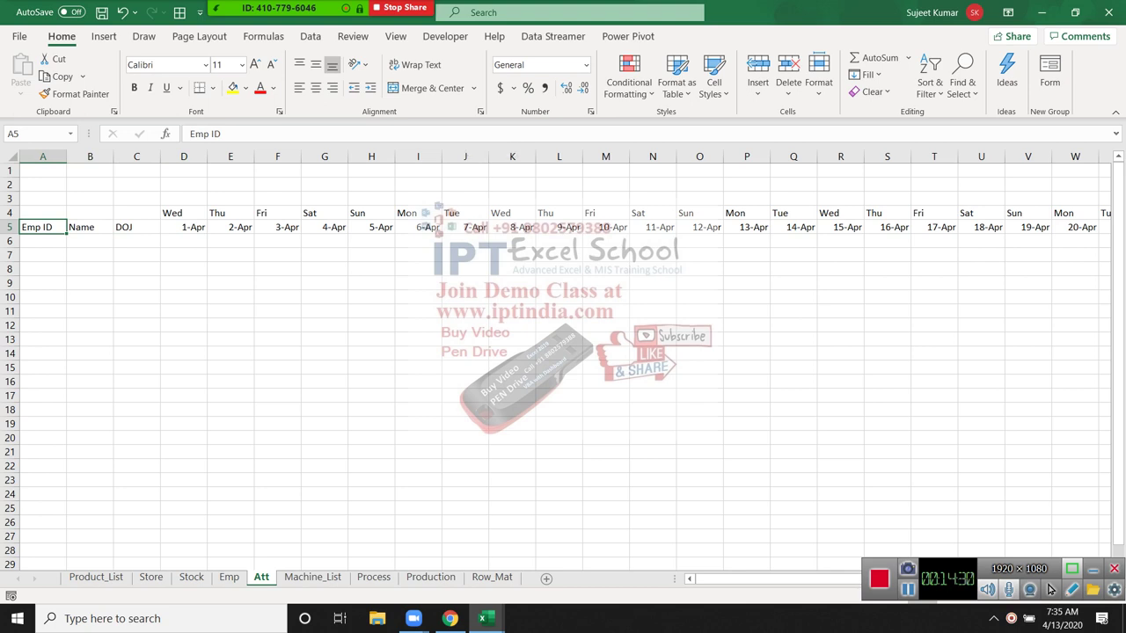
{"action": "key", "text": "Down"}
{"action": "key", "text": "Right"}
{"action": "key", "text": "Right"}
{"action": "key", "text": "Right"}
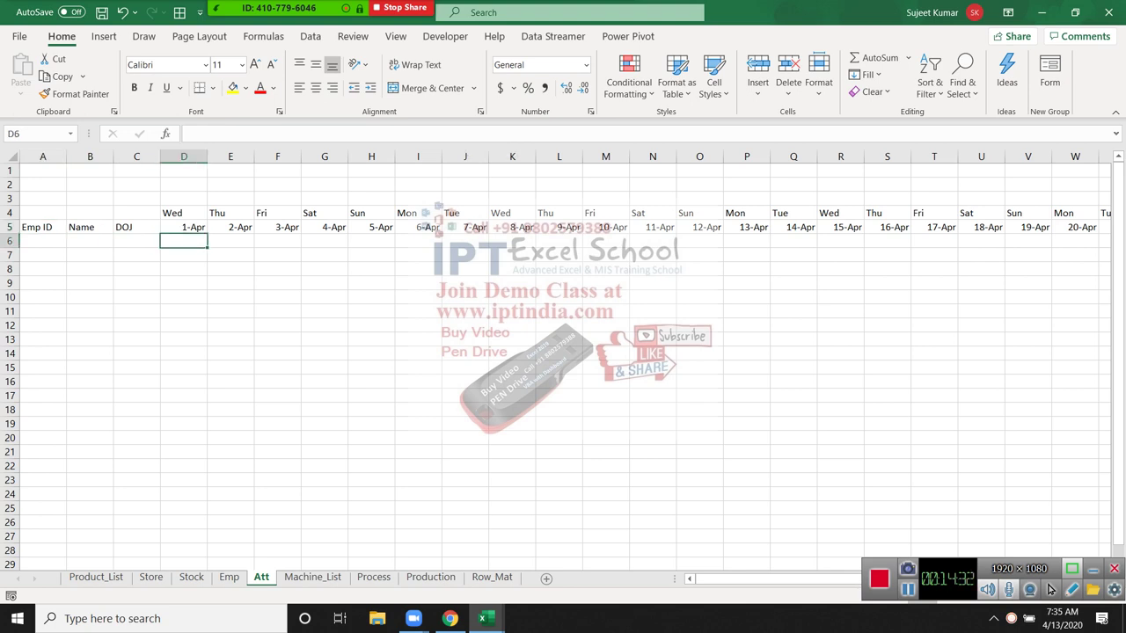
- Select D6 and start a New Rule from Home > Conditional Formatting
{"action": "mouse_move", "coordinate": [42, 213]}
{"action": "left_mouse_down"}
{"action": "mouse_move", "coordinate": [1075, 452]}
{"action": "mouse_move", "coordinate": [1100, 537]}
{"action": "left_mouse_up"}
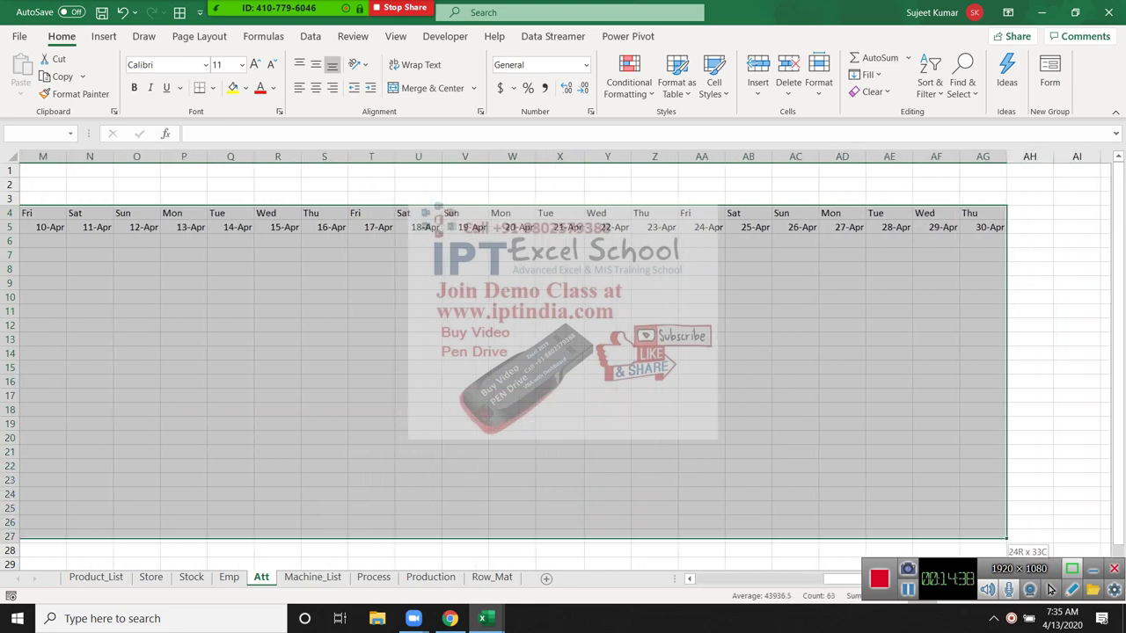
{"action": "left_click_drag", "start_coordinate": [1049, 589], "coordinate": [1049, 590]}
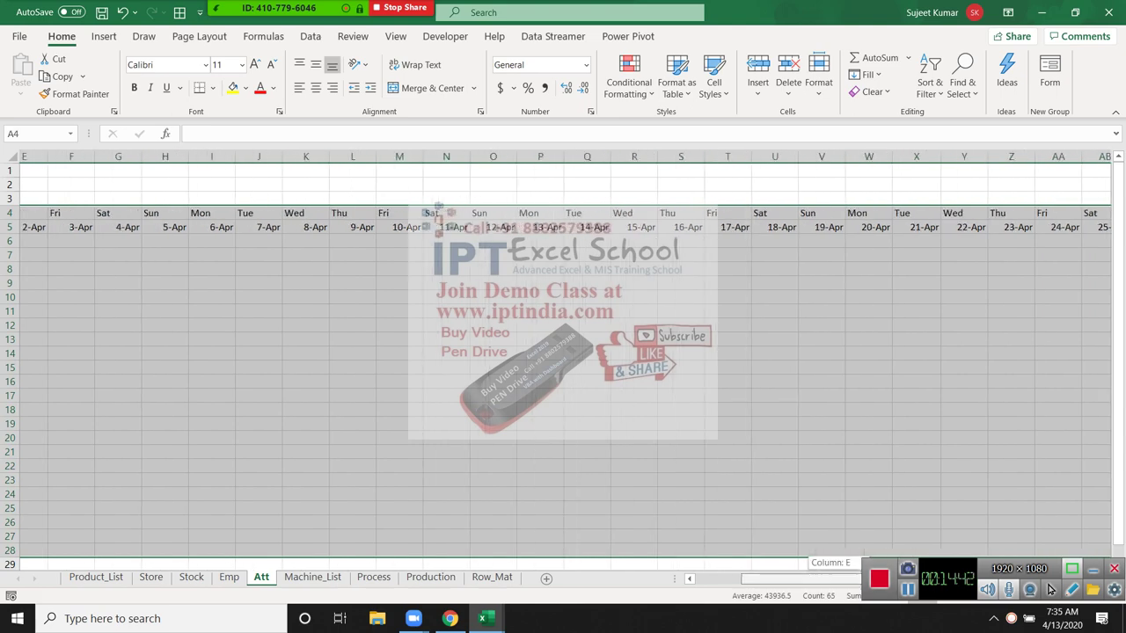
{"action": "left_click_drag", "start_coordinate": [871, 578], "coordinate": [742, 579]}
{"action": "left_click", "coordinate": [184, 241]}
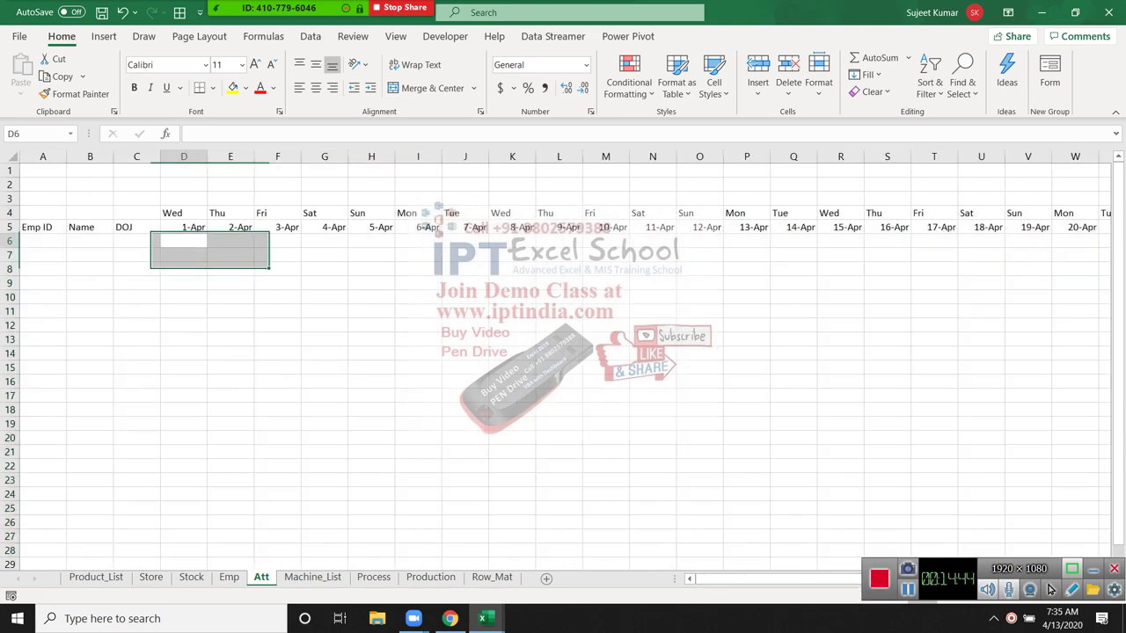
{"action": "left_click", "coordinate": [629, 82]}
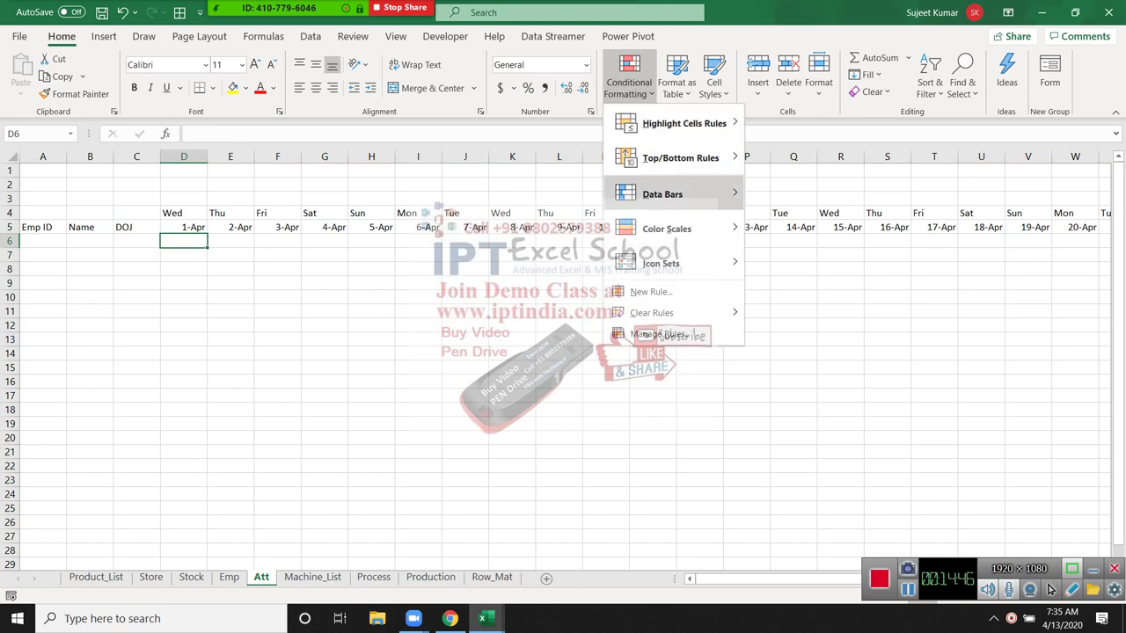
{"action": "left_click", "coordinate": [651, 291]}
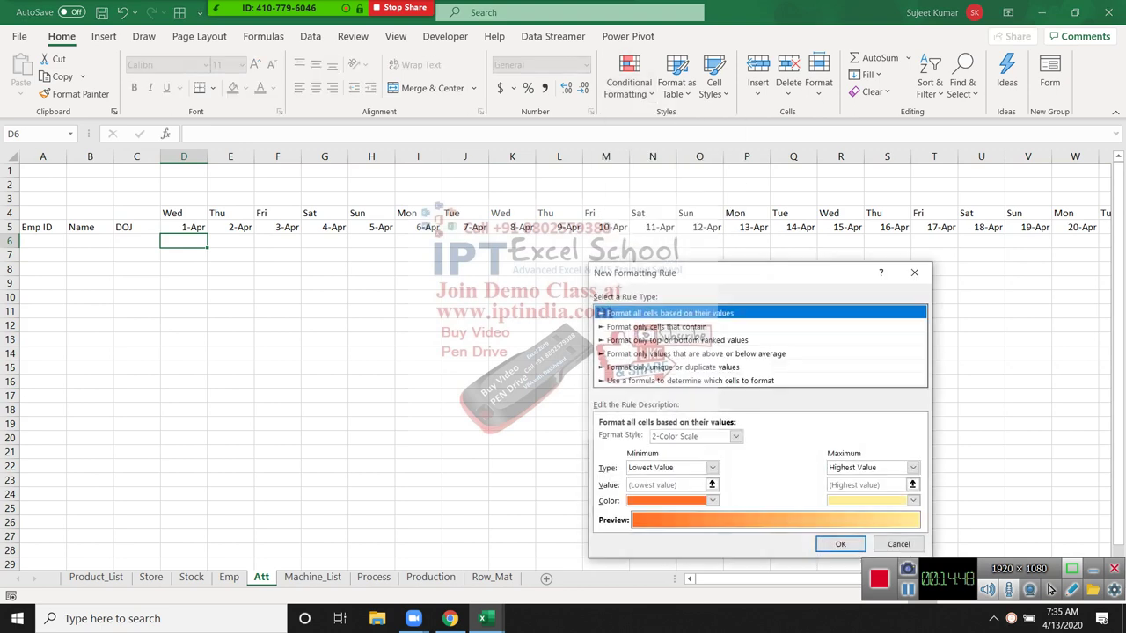
- Enter the rule formula =OR(D$4="Sat",D$4="Sun") as a formula-based rule
{"action": "left_click", "coordinate": [690, 380]}
{"action": "left_click", "coordinate": [713, 438]}
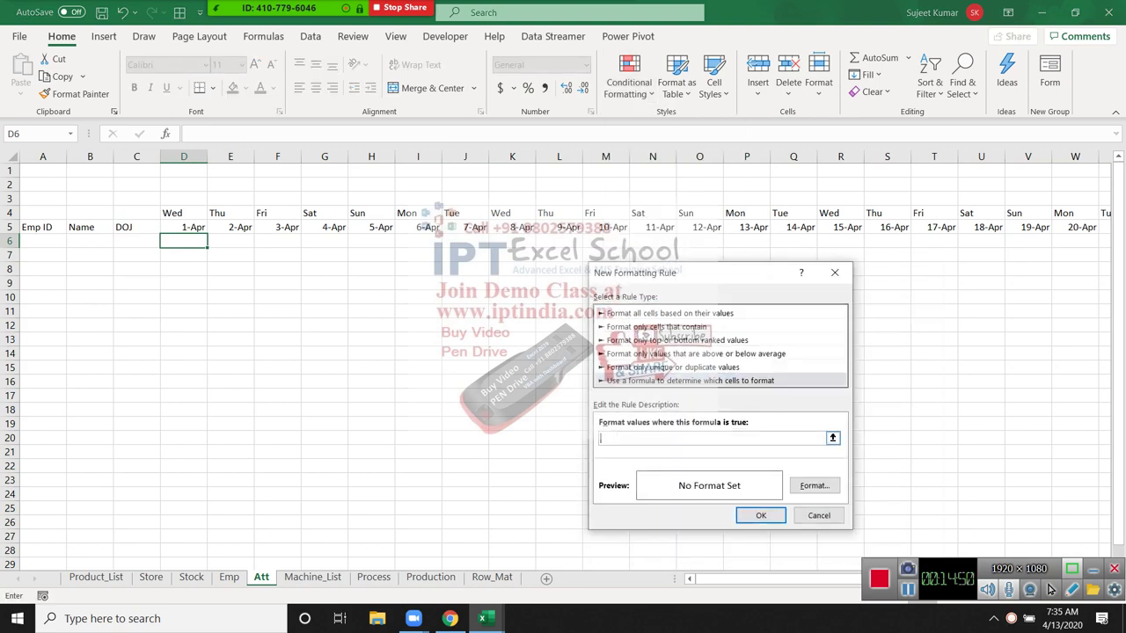
{"action": "type", "text": "=or("}
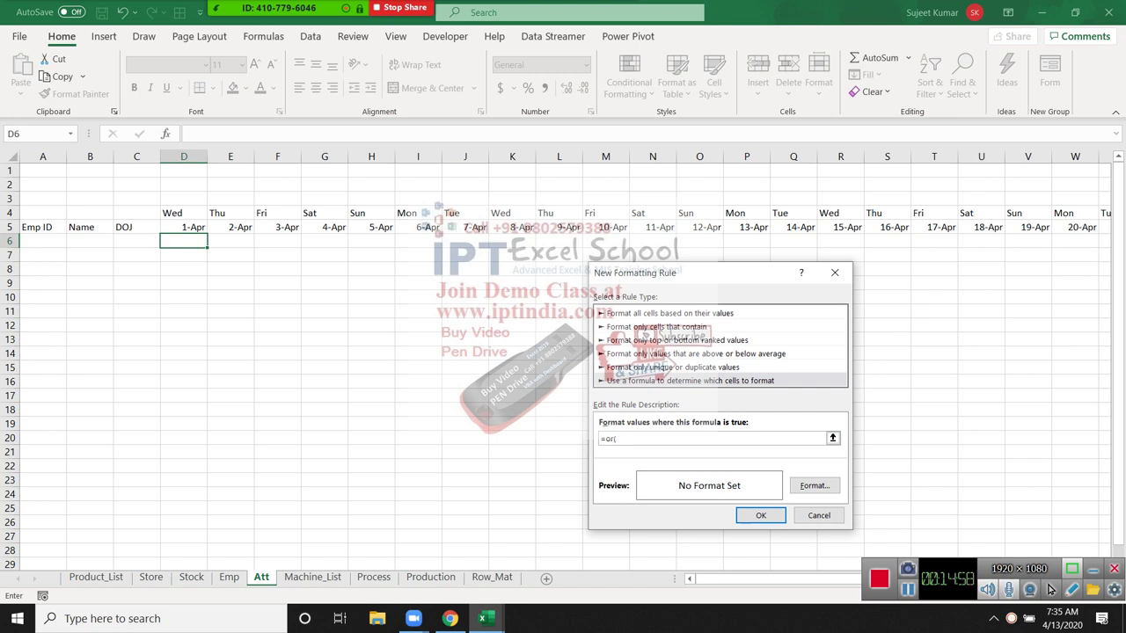
{"action": "left_click", "coordinate": [183, 213]}
{"action": "type", "text": "="}
{"action": "type", "text": "\"Sat\","}
{"action": "left_click", "coordinate": [183, 213]}
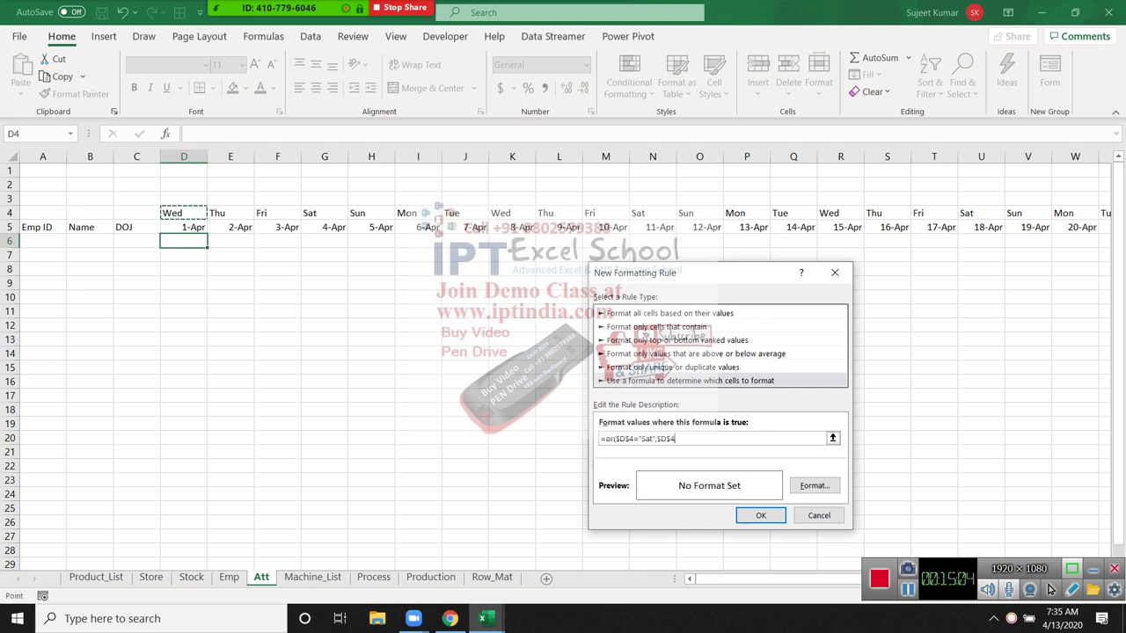
{"action": "type", "text": "=\""}
{"action": "type", "text": "Sun\")"}
{"action": "left_click", "coordinate": [614, 438]}
{"action": "key", "text": "Delete"}
{"action": "left_click", "coordinate": [652, 438]}
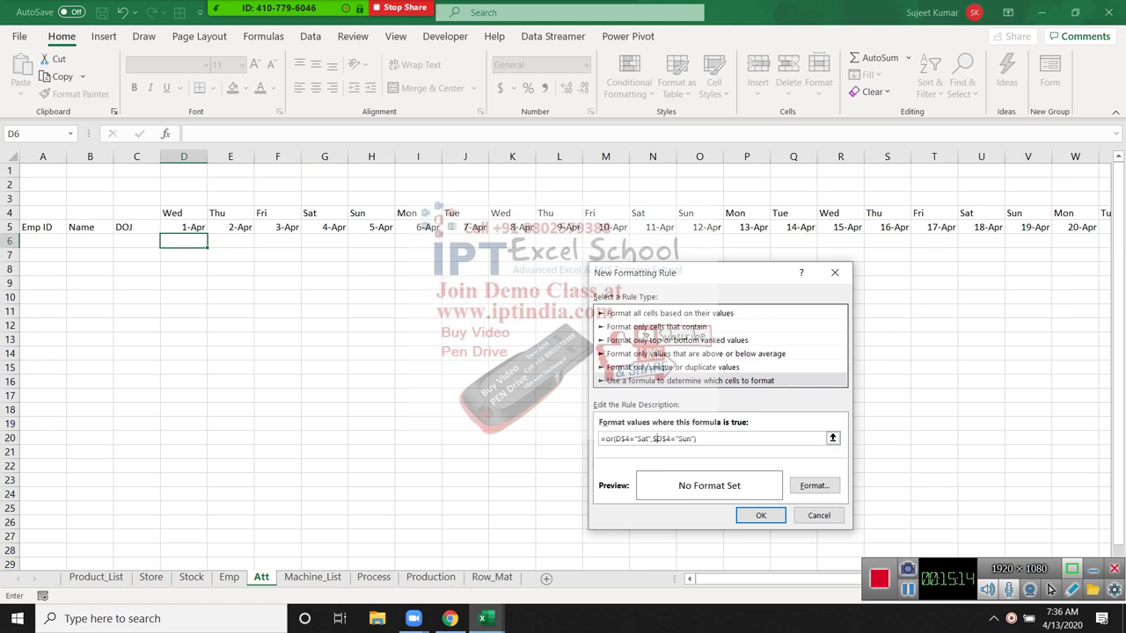
{"action": "key", "text": "BackSpace"}
- Give the weekend rule a yellow fill and save it
{"action": "key", "text": "Tab"}
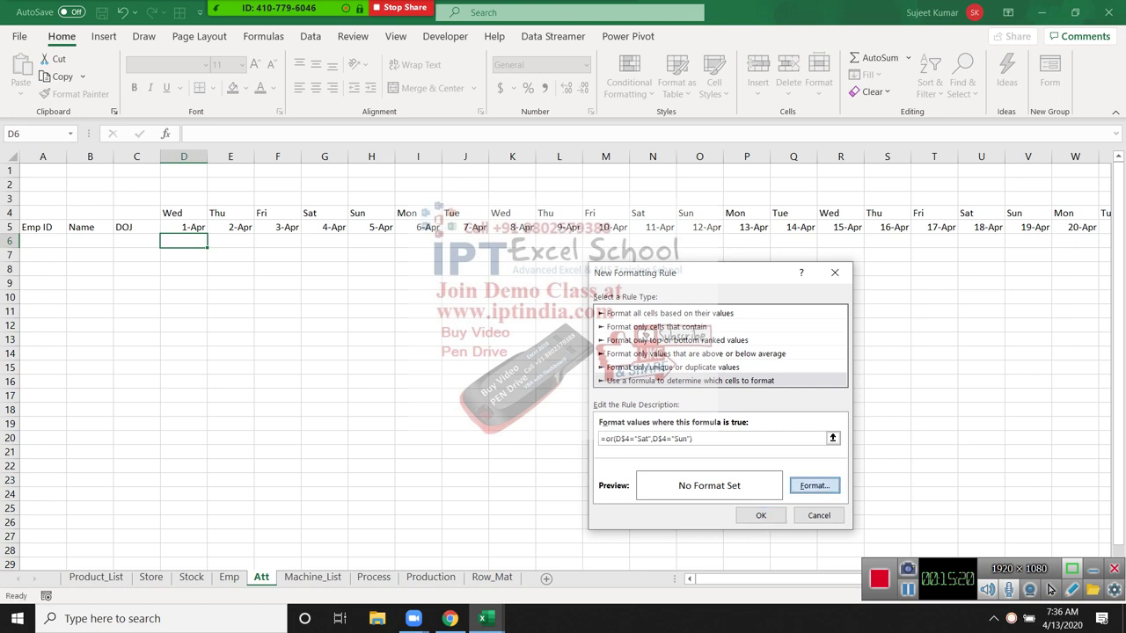
{"action": "key", "text": "Return"}
{"action": "key", "text": "ctrl+Tab"}
{"action": "key", "text": "ctrl+Tab"}
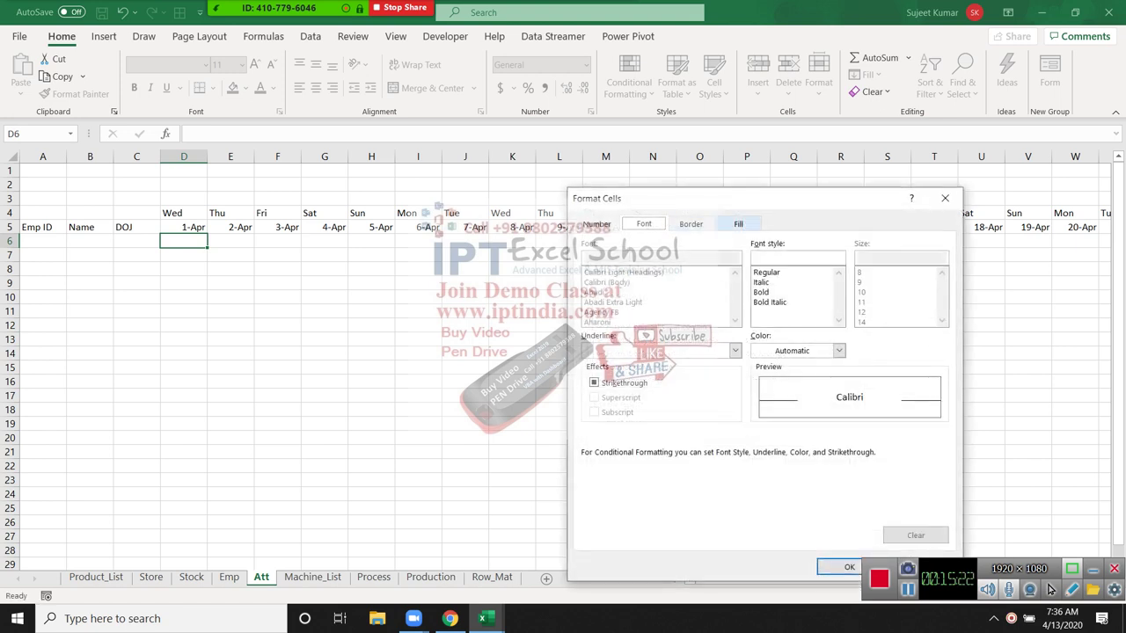
{"action": "key", "text": "Down"}
{"action": "key", "text": "space"}
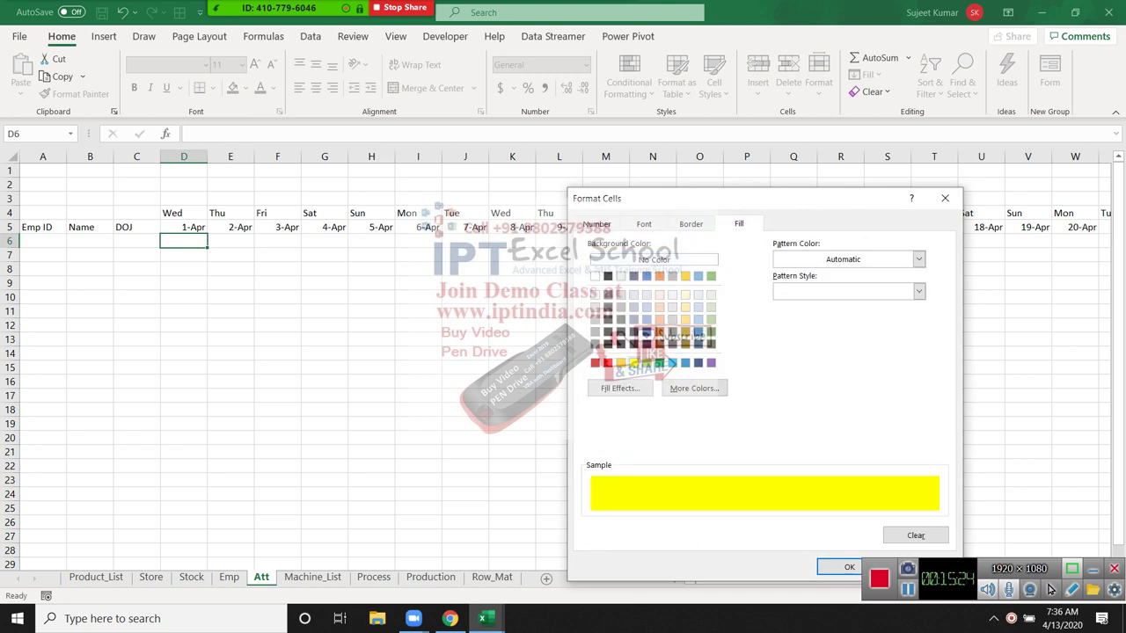
{"action": "key", "text": "Return"}
{"action": "key", "text": "Tab"}
{"action": "key", "text": "Return"}
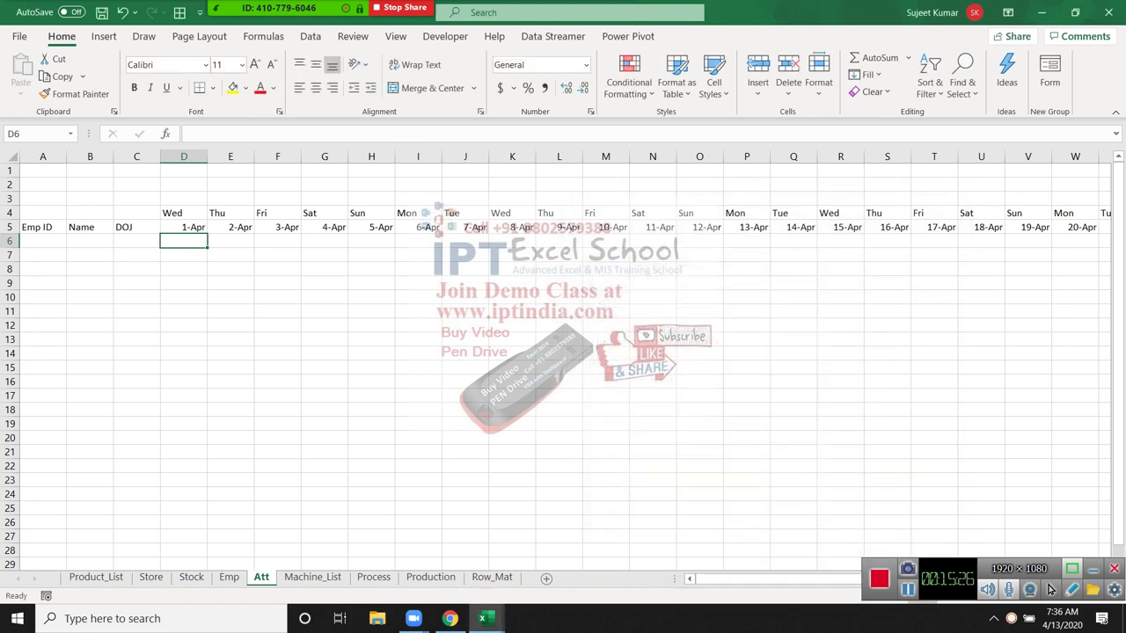
{"action": "key", "text": "alt+h"}
- Format-paint D6's weekend rule across D6:AI24, then select the grid from A4
{"action": "key", "text": "f"}
{"action": "key", "text": "p"}
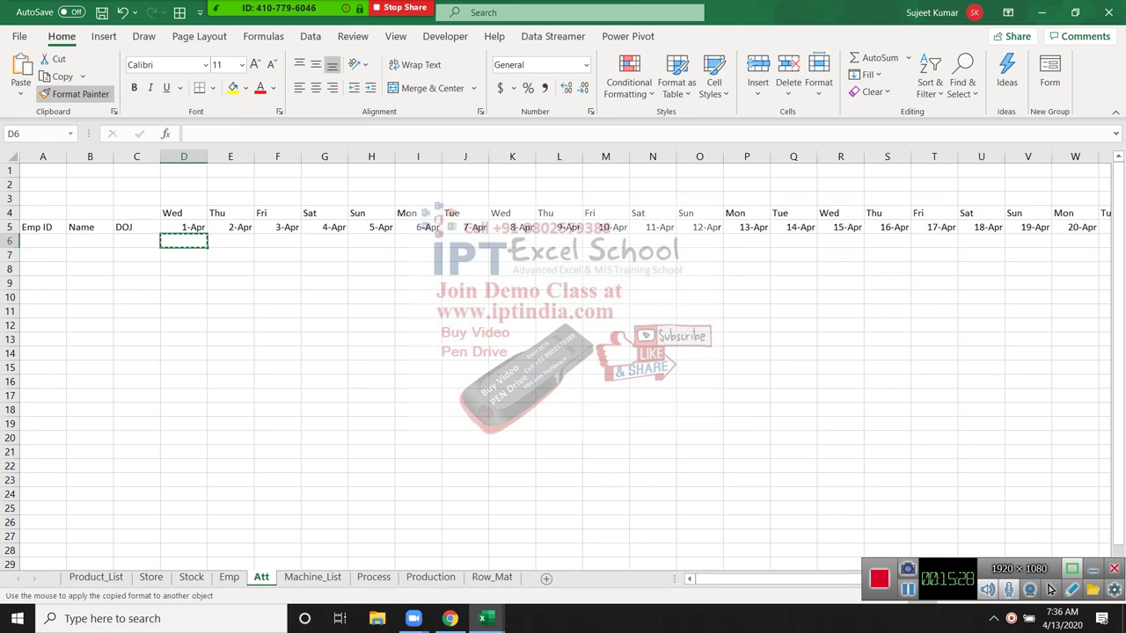
{"action": "left_click_drag", "start_coordinate": [183, 240], "coordinate": [1100, 458]}
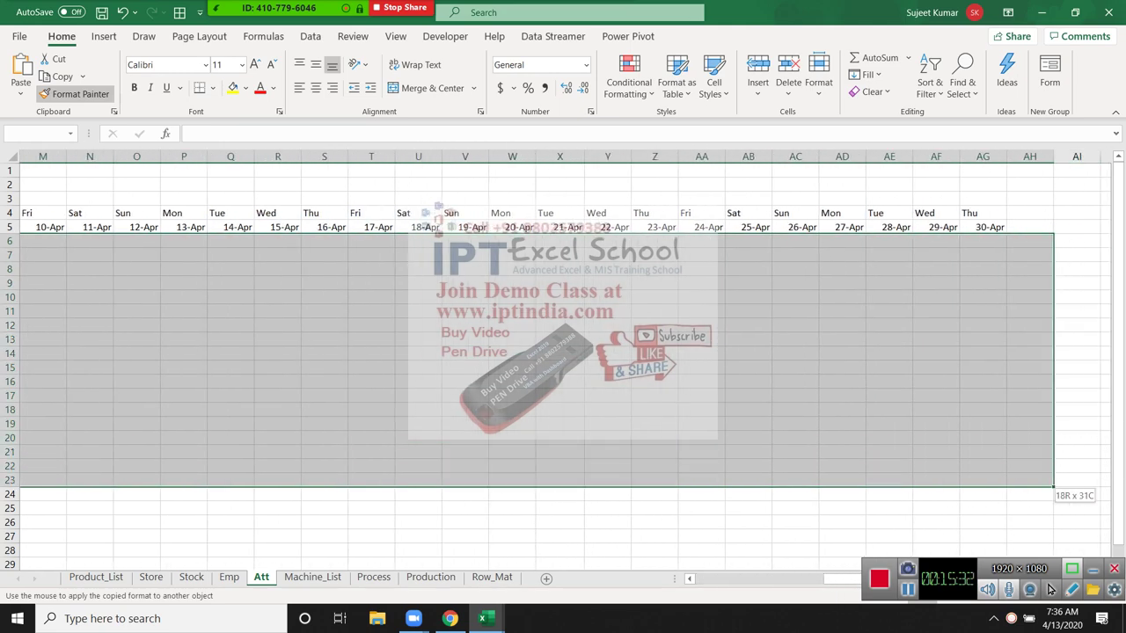
{"action": "left_click_drag", "start_coordinate": [1100, 458], "coordinate": [1100, 495]}
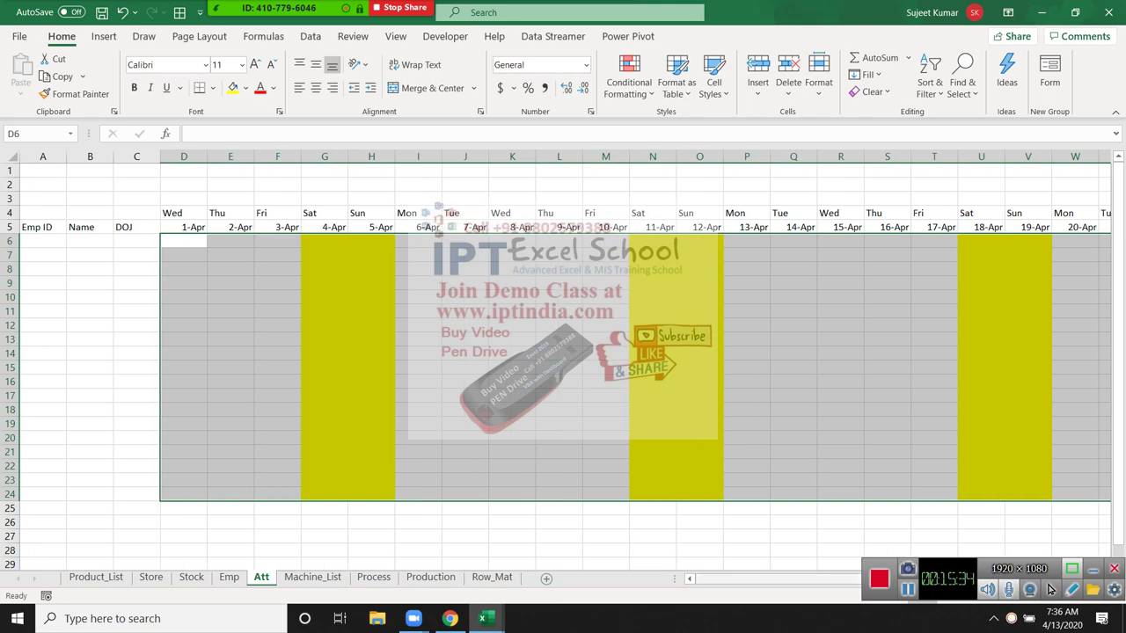
{"action": "mouse_move", "coordinate": [730, 578]}
{"action": "left_mouse_down"}
{"action": "mouse_move", "coordinate": [791, 579]}
{"action": "mouse_move", "coordinate": [704, 579]}
{"action": "left_mouse_up"}
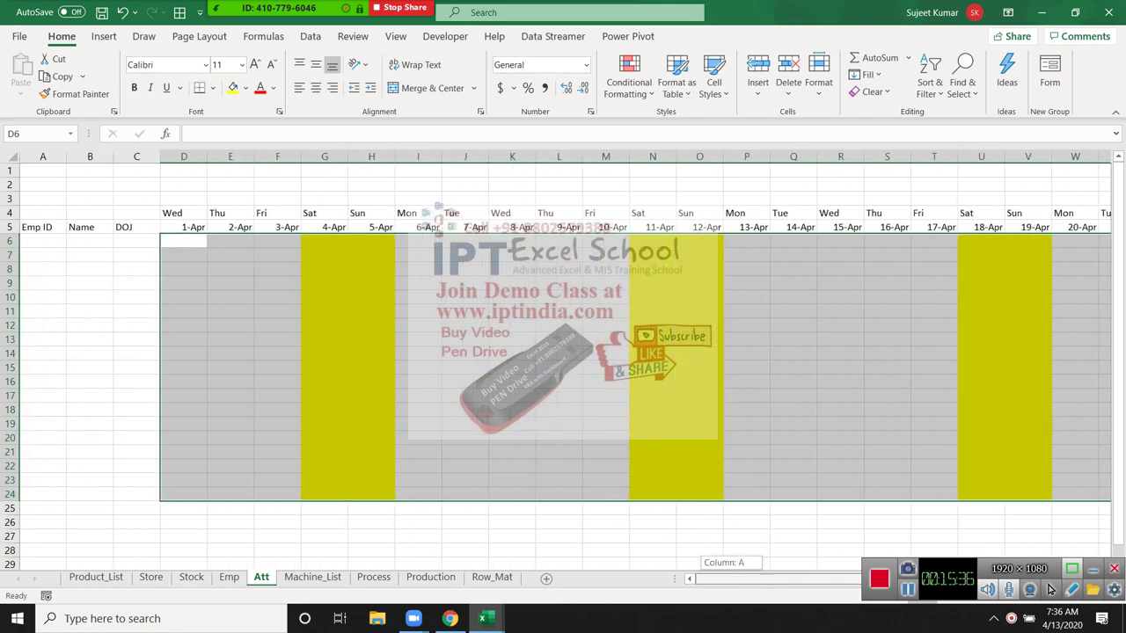
{"action": "mouse_move", "coordinate": [42, 213]}
{"action": "left_mouse_down"}
{"action": "mouse_move", "coordinate": [1068, 494]}
{"action": "mouse_move", "coordinate": [1101, 485]}
{"action": "mouse_move", "coordinate": [1101, 496]}
{"action": "left_mouse_up"}
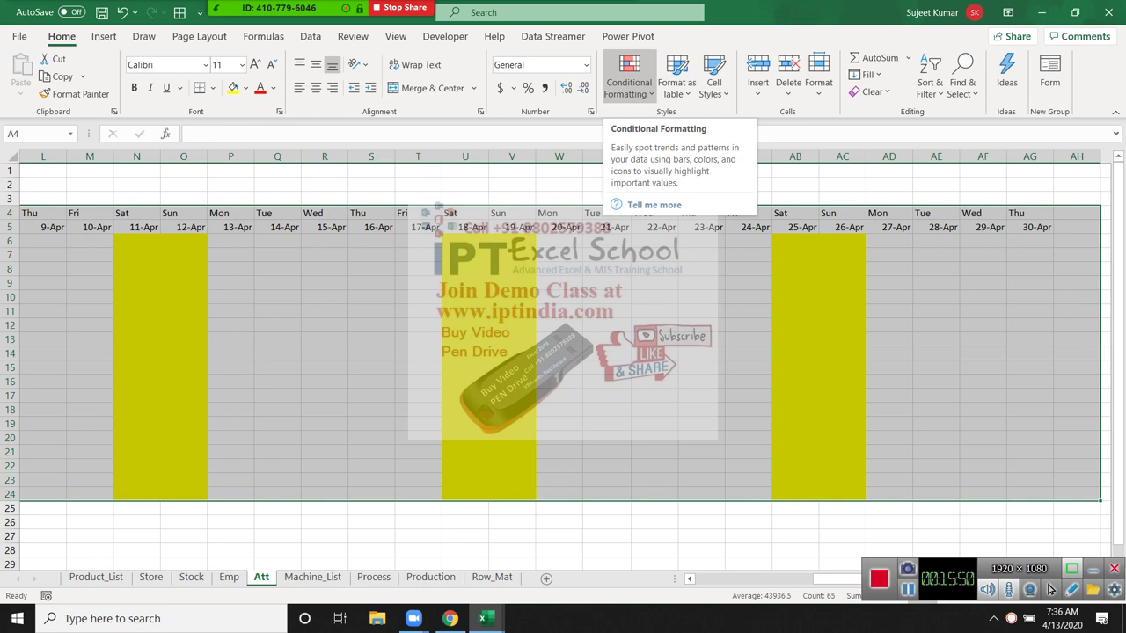
- Start a new Cell Value rule for values not equal to =""
{"action": "left_click", "coordinate": [628, 78]}
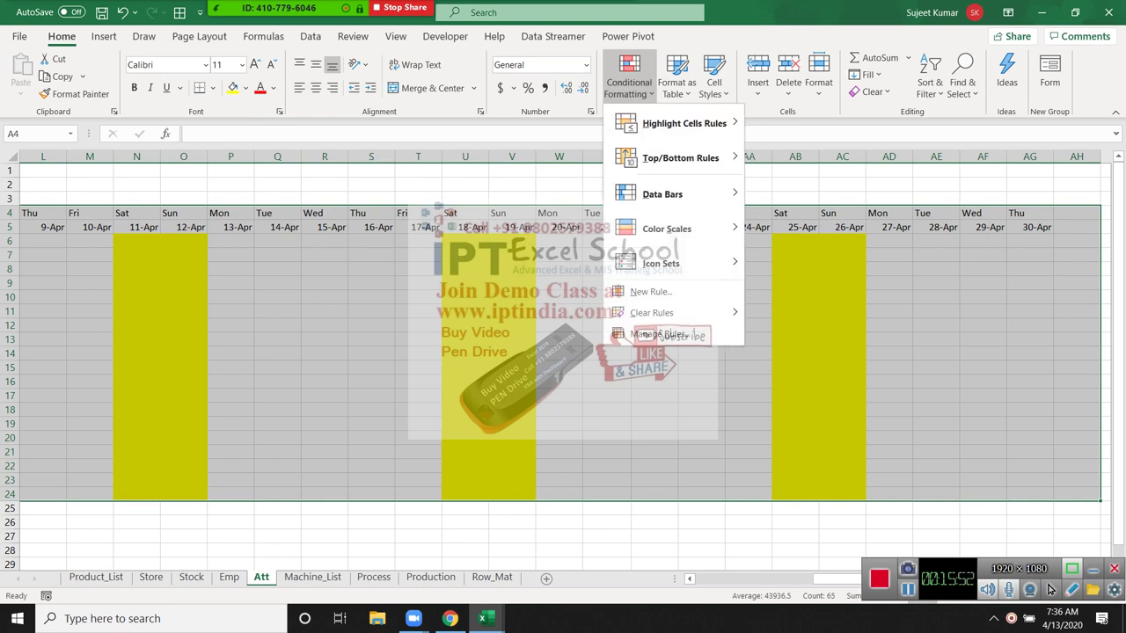
{"action": "mouse_move", "coordinate": [678, 123]}
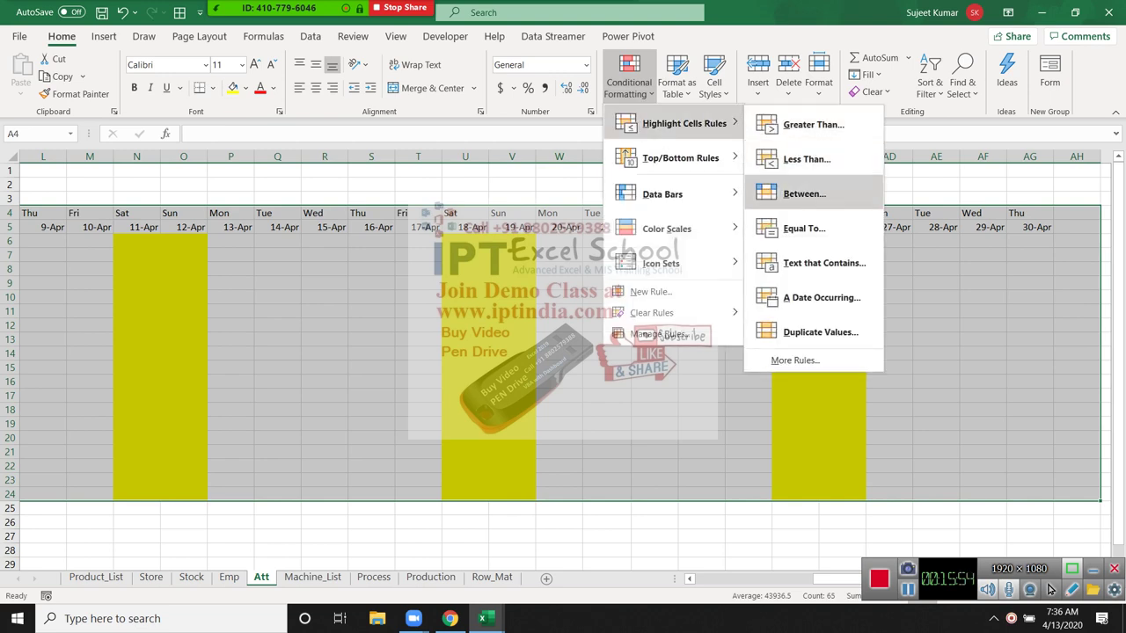
{"action": "left_click", "coordinate": [651, 291]}
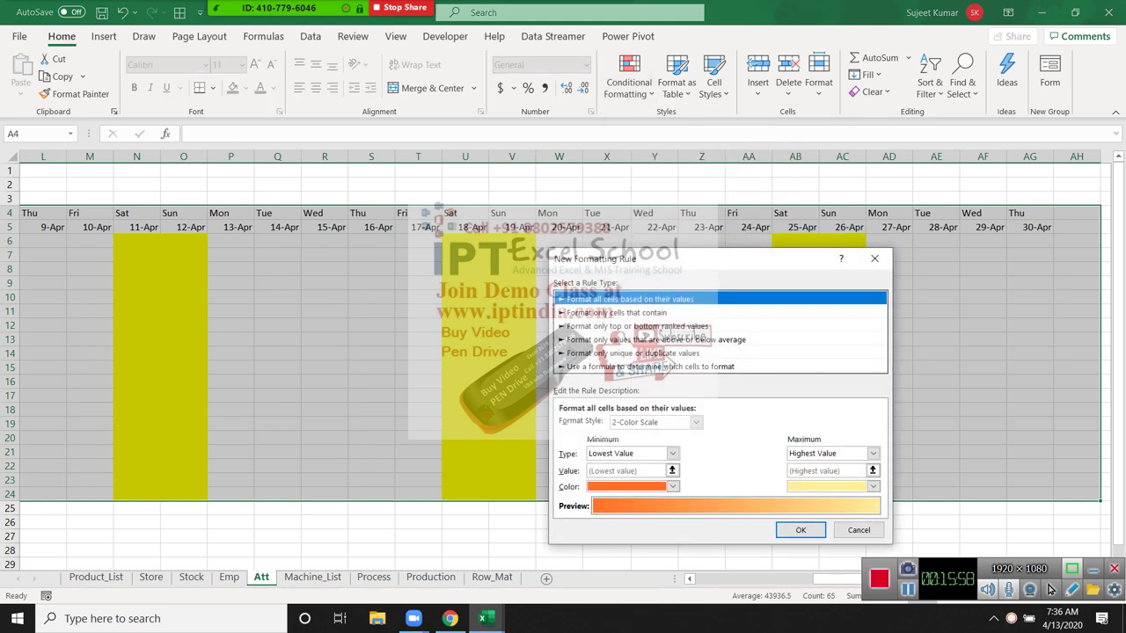
{"action": "left_click", "coordinate": [615, 312]}
{"action": "key", "text": "alt+Down"}
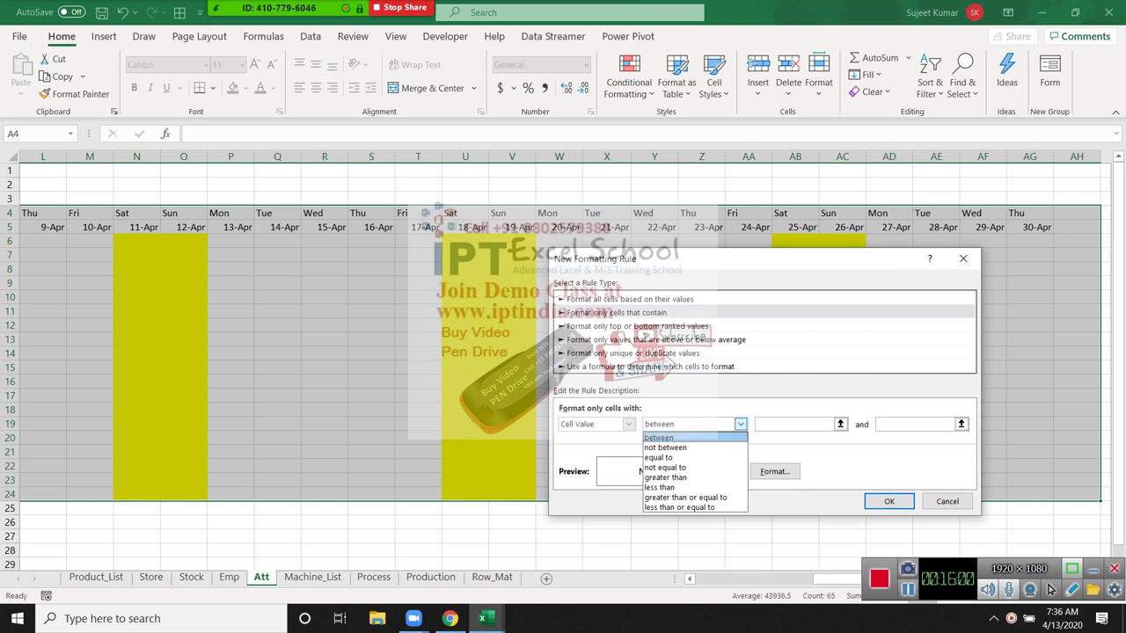
{"action": "key", "text": "Down"}
{"action": "key", "text": "Down"}
{"action": "key", "text": "Down"}
{"action": "key", "text": "Return"}
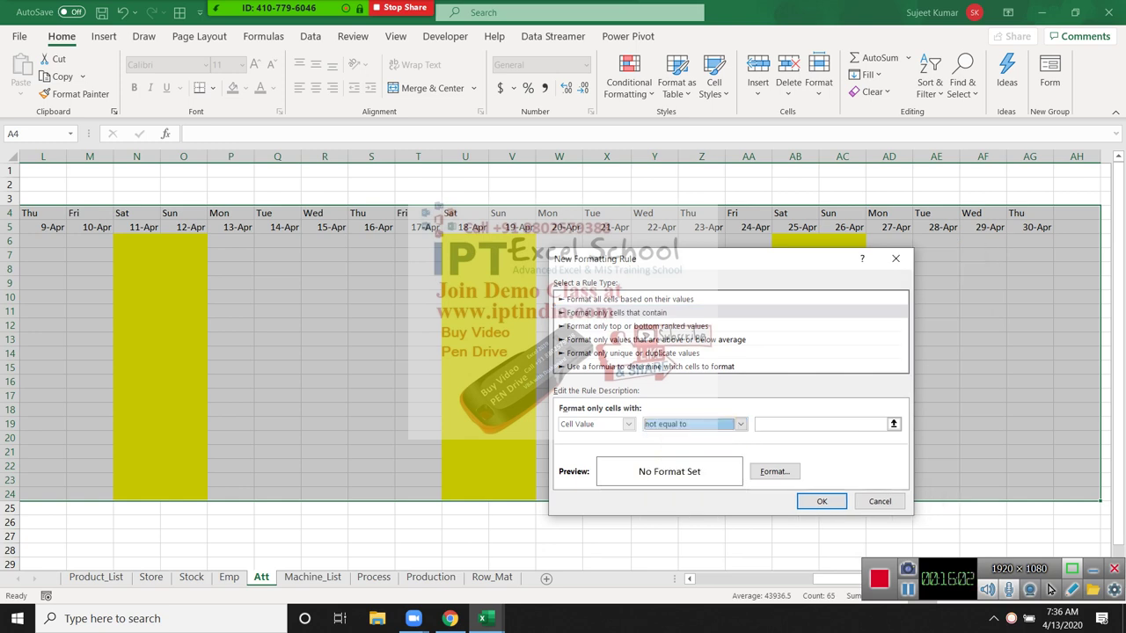
{"action": "key", "text": "Tab"}
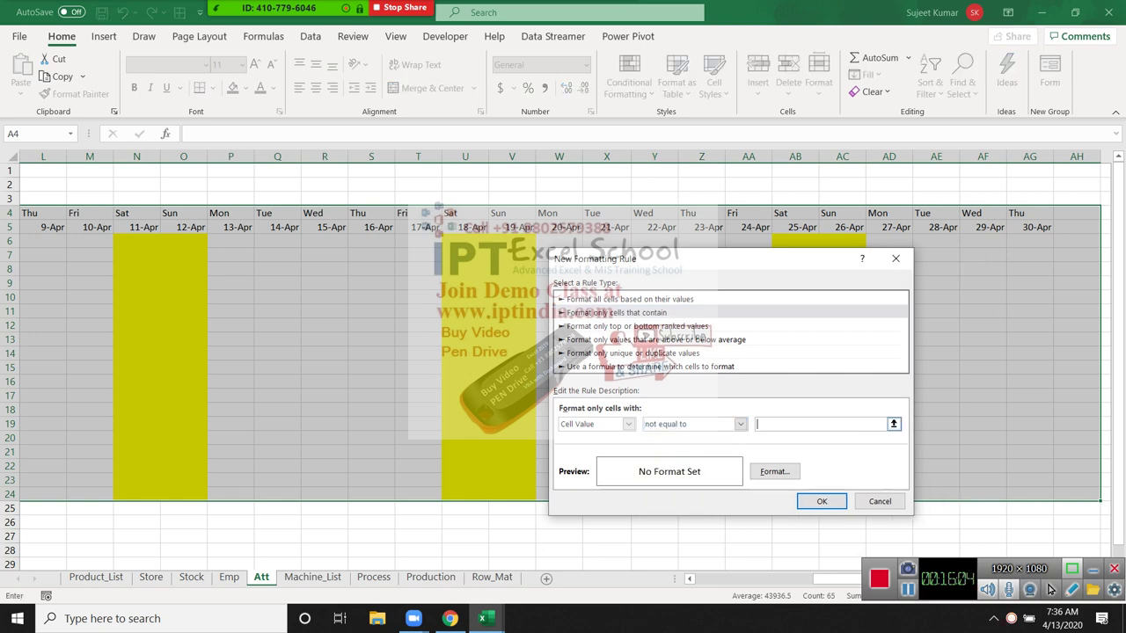
{"action": "type", "text": "="}
{"action": "key", "text": "Tab"}
{"action": "key", "text": "Return"}
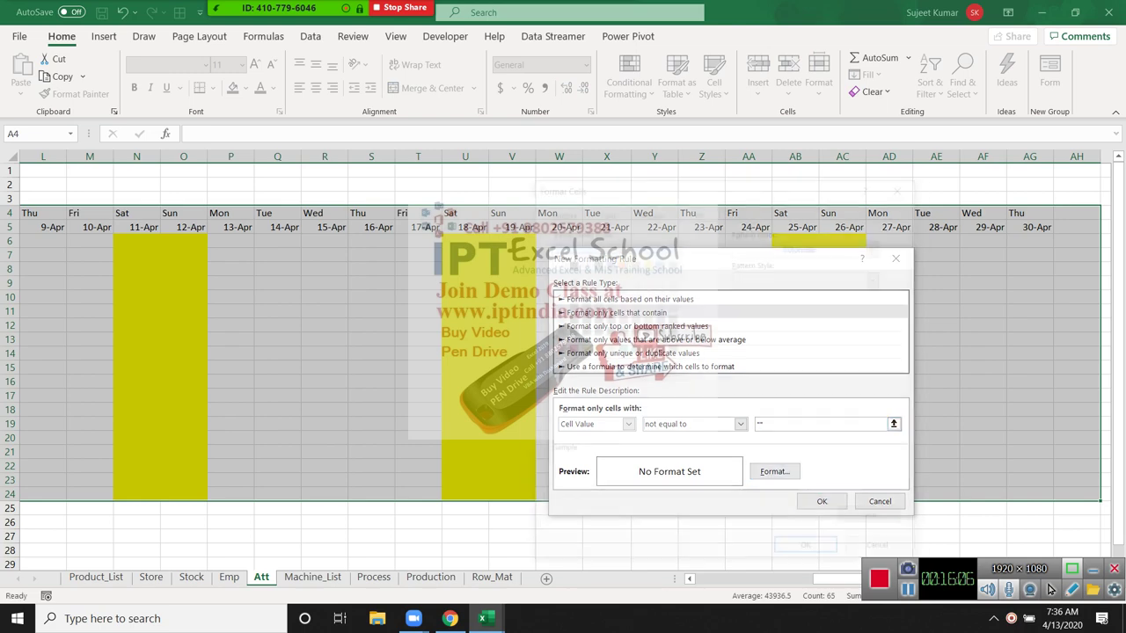
- Give the not-blank rule a border format and apply it
{"action": "key", "text": "ctrl+Page_Up"}
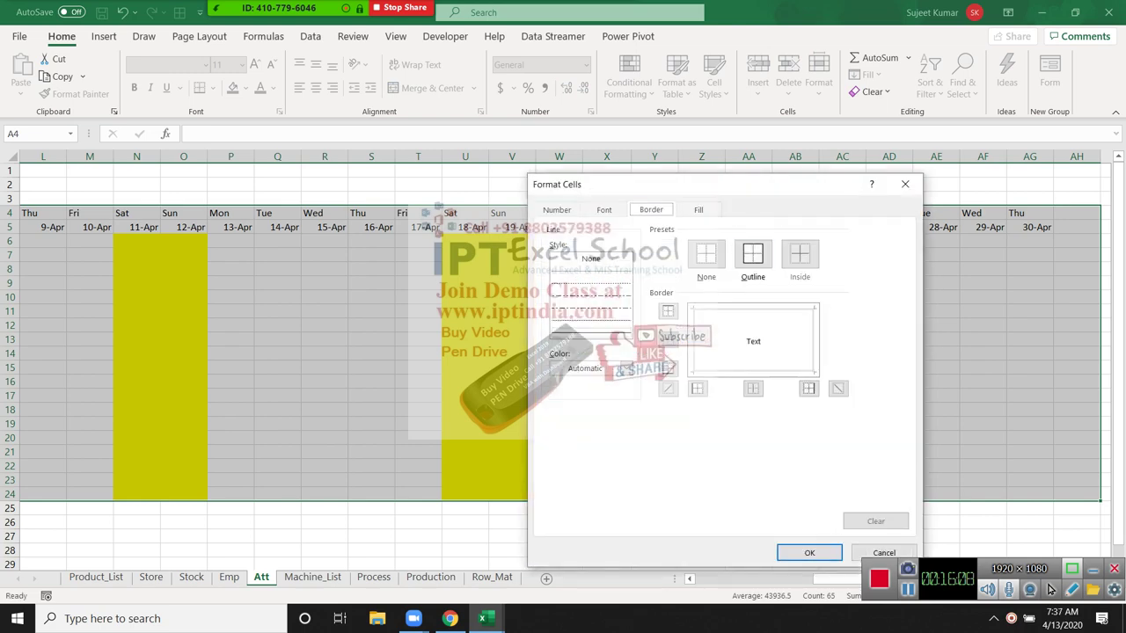
{"action": "key", "text": "alt+l"}
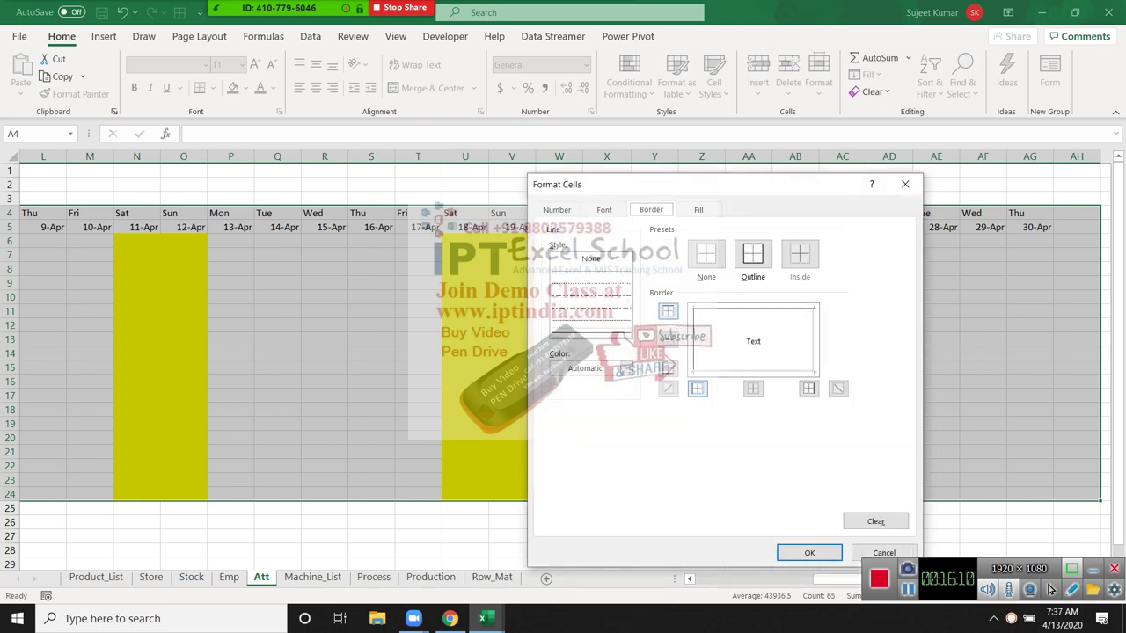
{"action": "key", "text": "alt+b"}
{"action": "key", "text": "alt+r"}
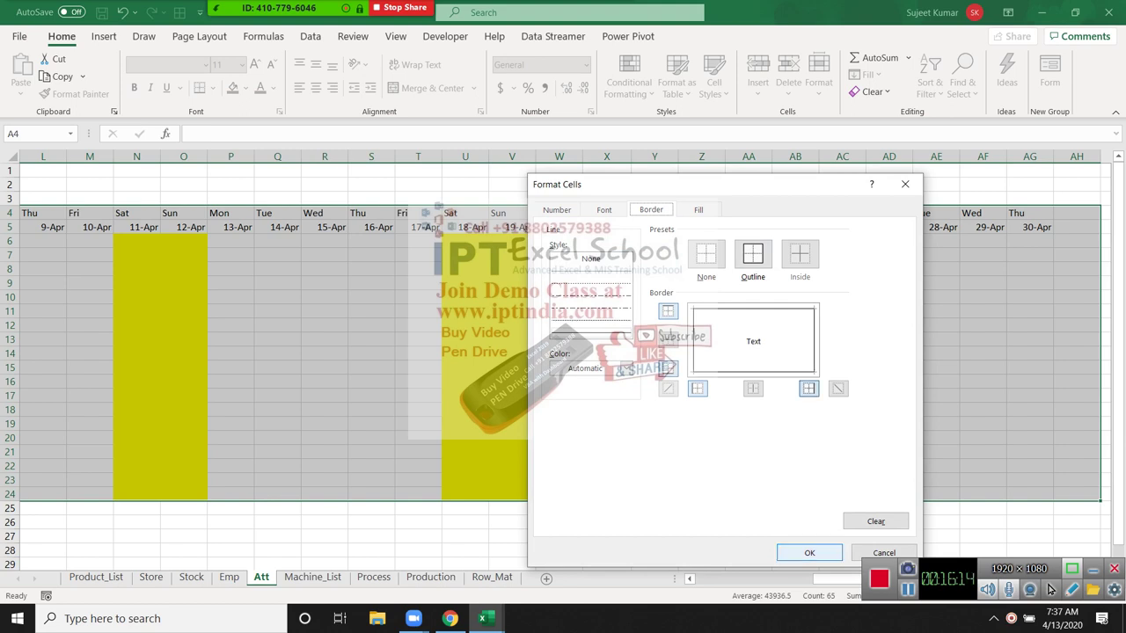
{"action": "key", "text": "Return"}
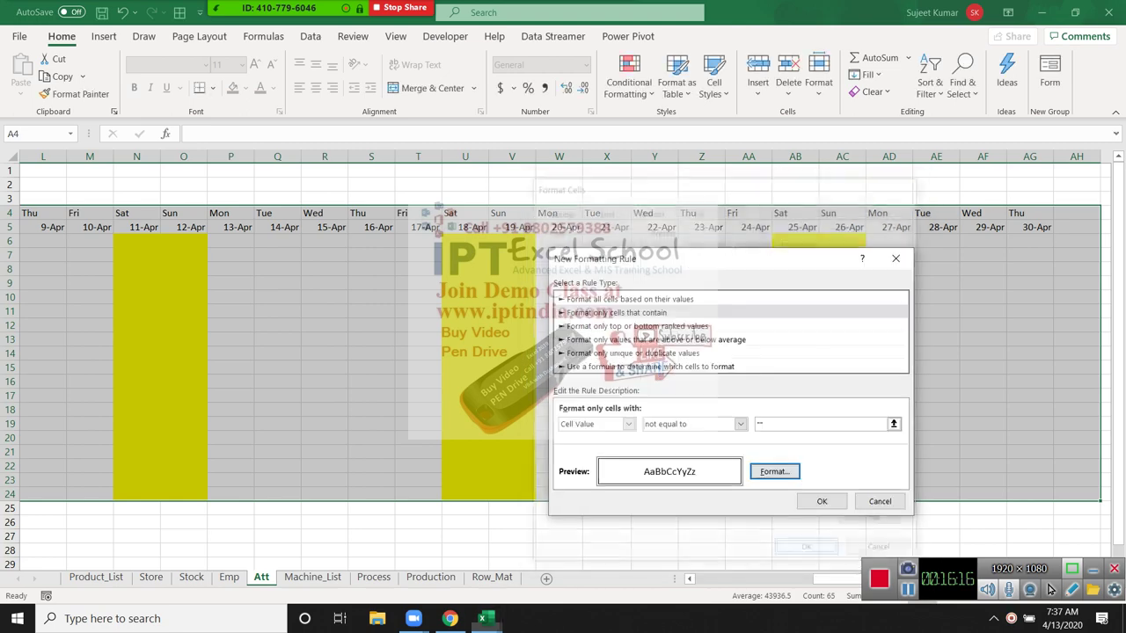
{"action": "key", "text": "Tab"}
{"action": "key", "text": "Return"}
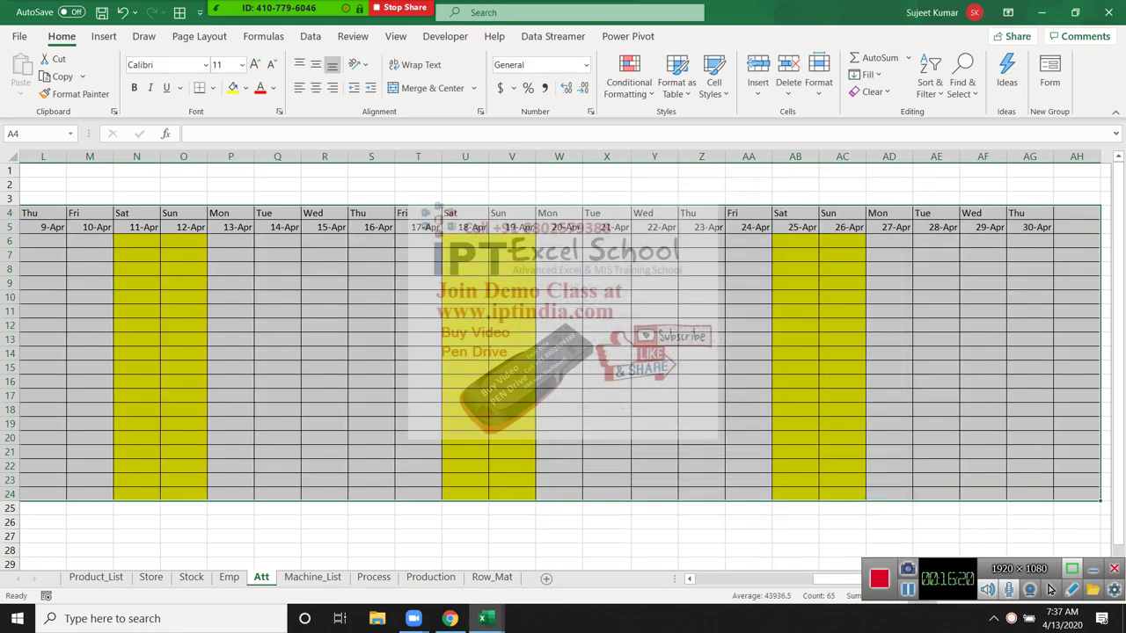
- Inspect the bordered cells around row 4, then undo the border rule
{"action": "key", "text": "Right"}
{"action": "key", "text": "Right"}
{"action": "key", "text": "Right"}
{"action": "key", "text": "Right"}
{"action": "key", "text": "Right"}
{"action": "key", "text": "Right"}
{"action": "key", "text": "Right"}
{"action": "key", "text": "Right"}
{"action": "key", "text": "Right"}
{"action": "key", "text": "Right"}
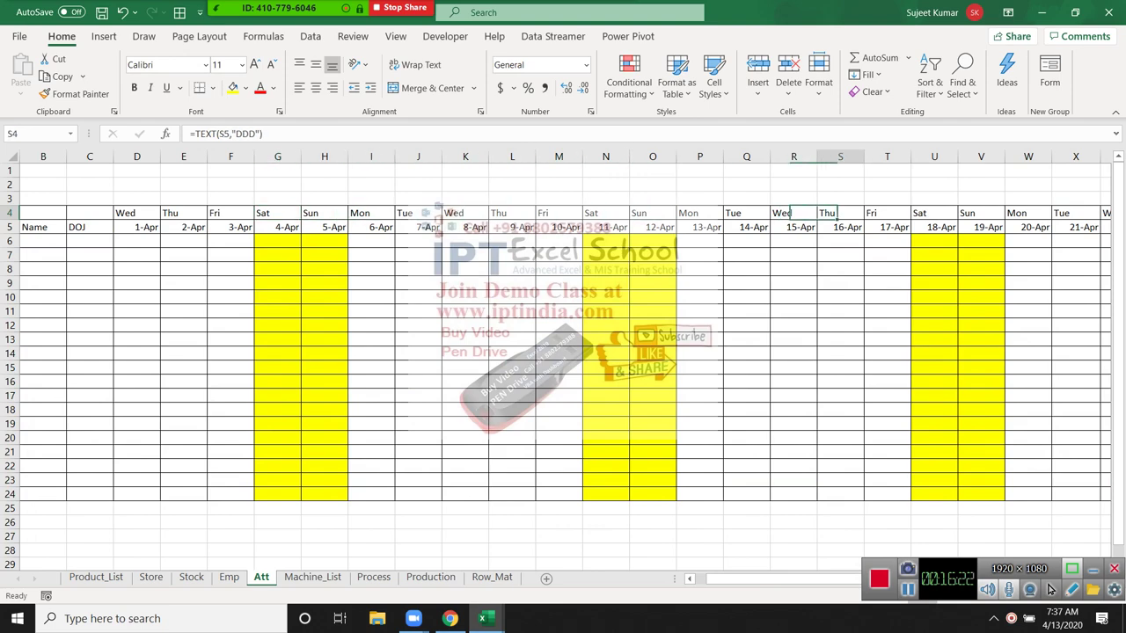
{"action": "key", "text": "Right"}
{"action": "key", "text": "Right"}
{"action": "key", "text": "Right"}
{"action": "key", "text": "Right"}
{"action": "key", "text": "Right"}
{"action": "key", "text": "Right"}
{"action": "key", "text": "Left"}
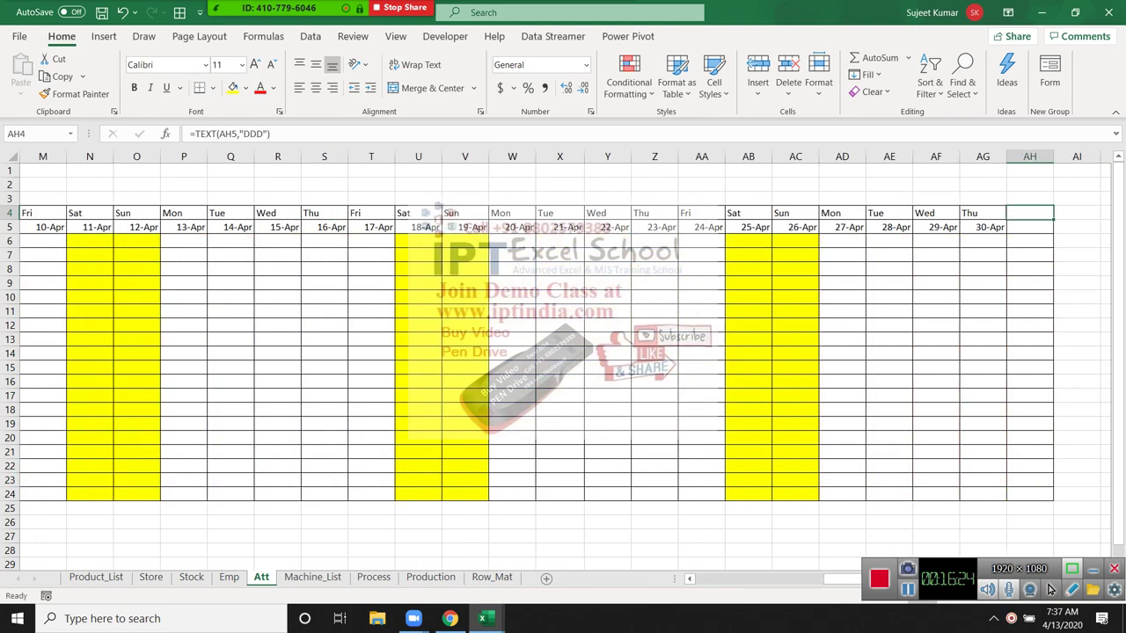
{"action": "key", "text": "Down"}
{"action": "key", "text": "Down"}
{"action": "key", "text": "Down"}
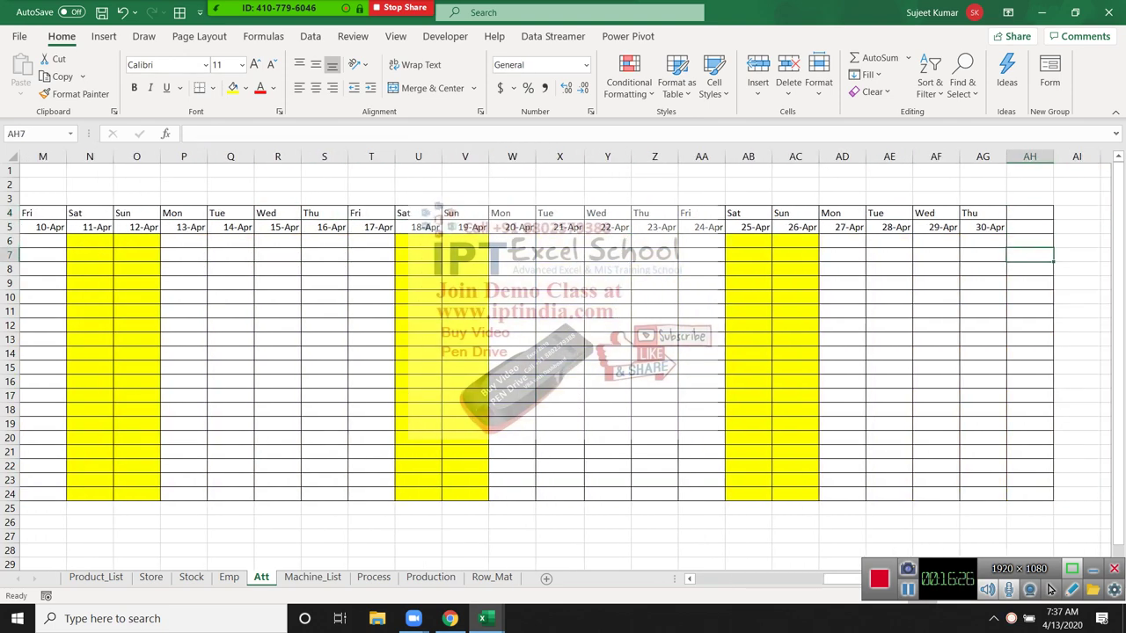
{"action": "key", "text": "ctrl+z"}
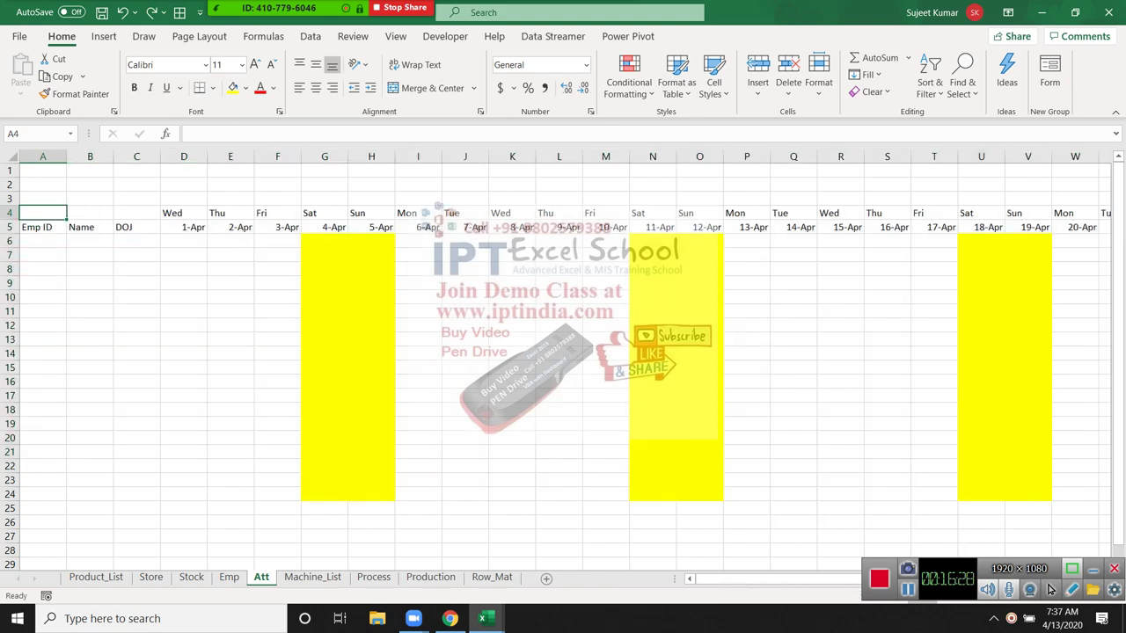
- Create a formula-based conditional formatting rule (A4<>"") that applies all cell borders
{"action": "left_click", "coordinate": [628, 82]}
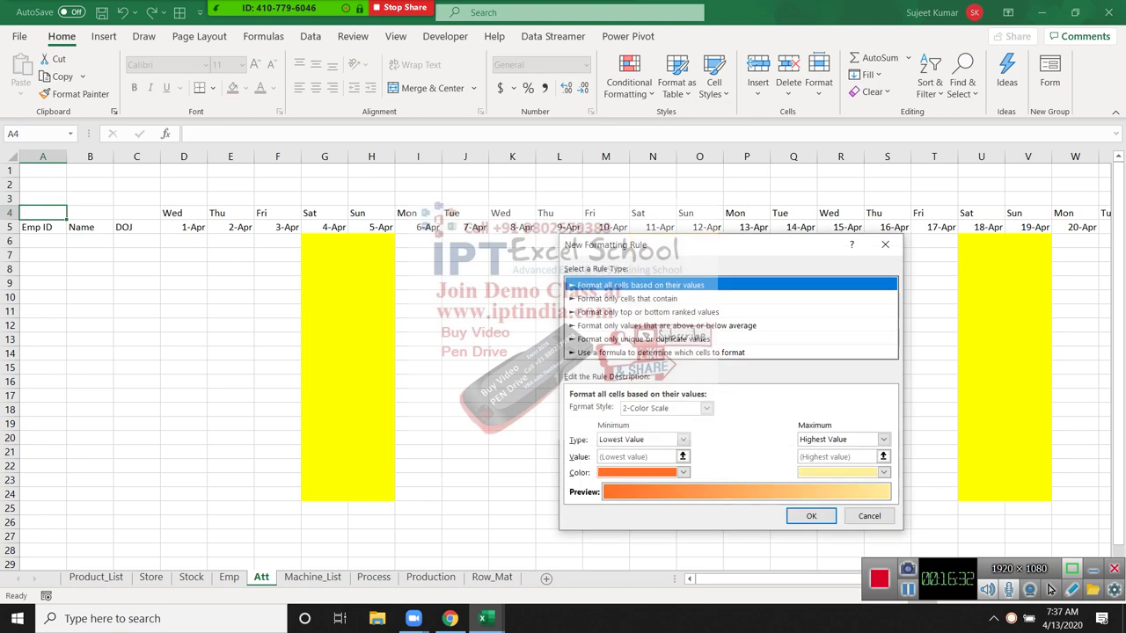
{"action": "left_click", "coordinate": [659, 352]}
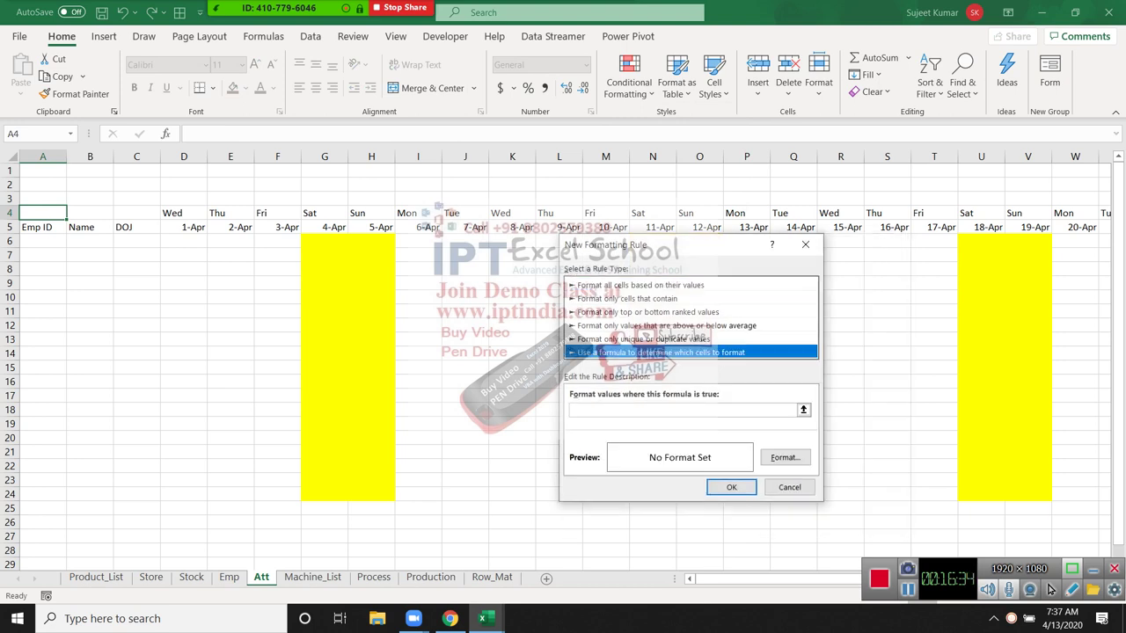
{"action": "left_click", "coordinate": [616, 410]}
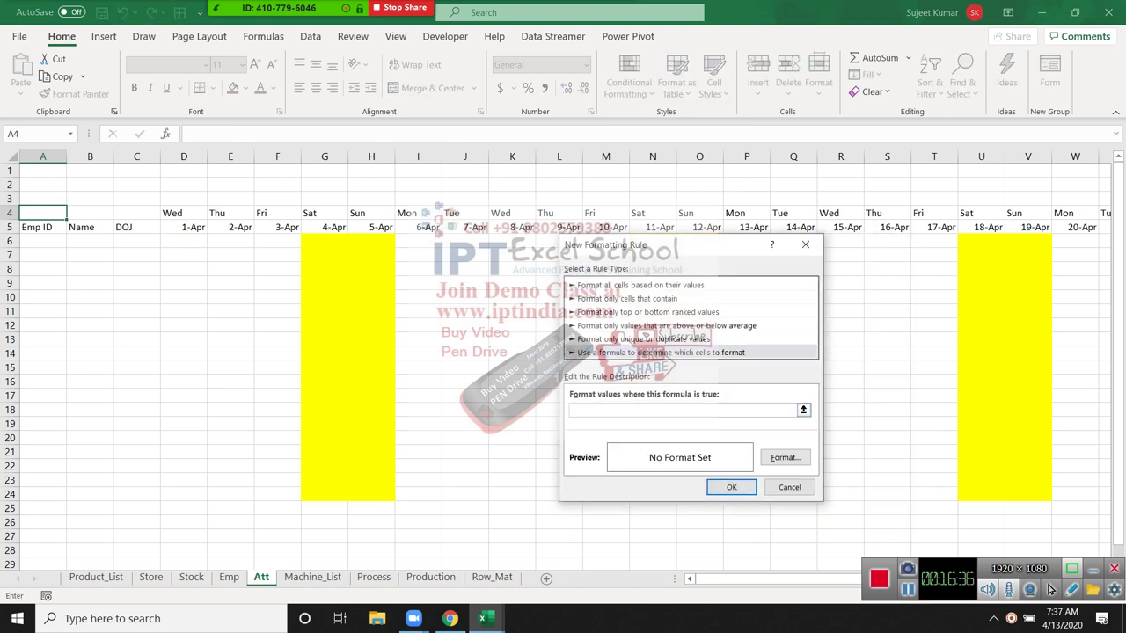
{"action": "type", "text": "="}
{"action": "type", "text": "<>"}
{"action": "left_click", "coordinate": [577, 411]}
{"action": "left_click", "coordinate": [784, 458]}
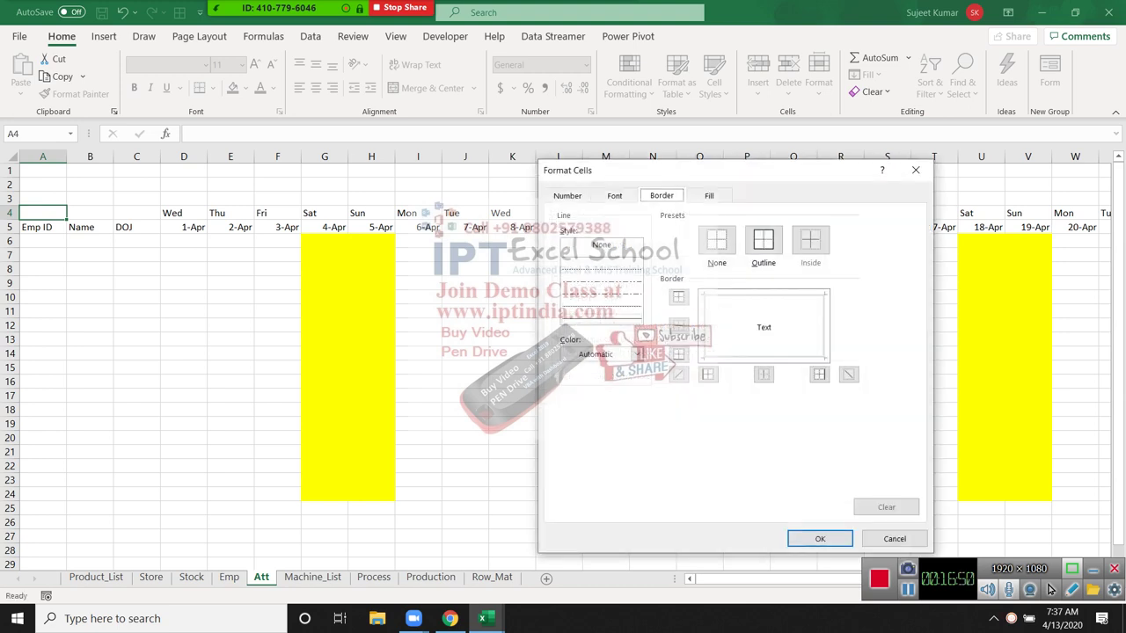
{"action": "key", "text": "alt+t"}
{"action": "key", "text": "alt+l"}
{"action": "key", "text": "alt+b"}
{"action": "key", "text": "alt+r"}
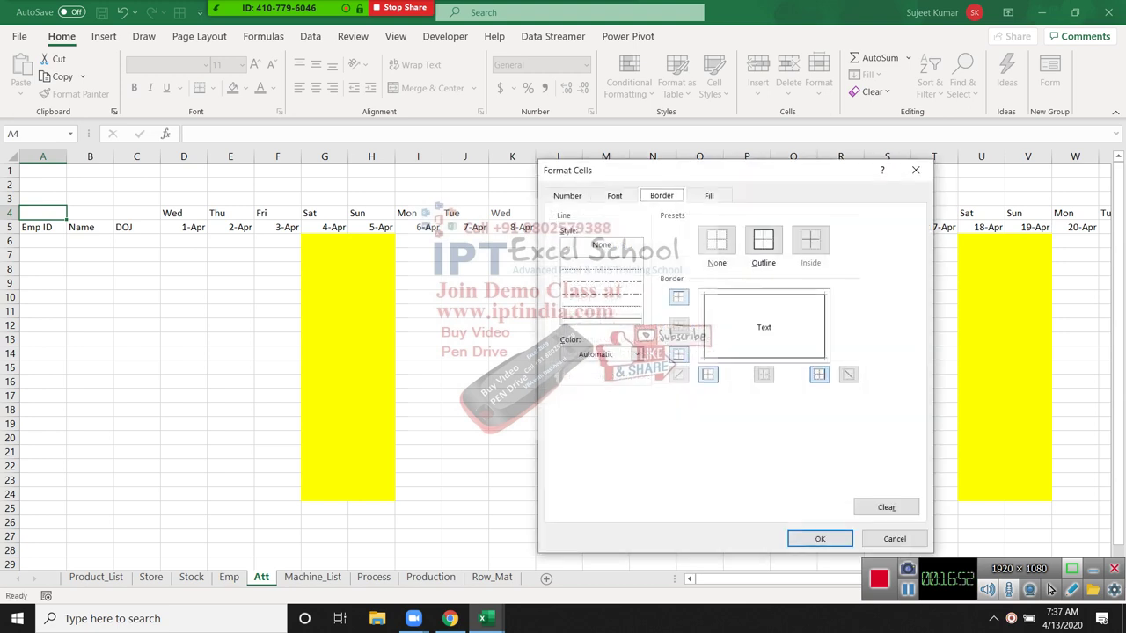
{"action": "key", "text": "Return"}
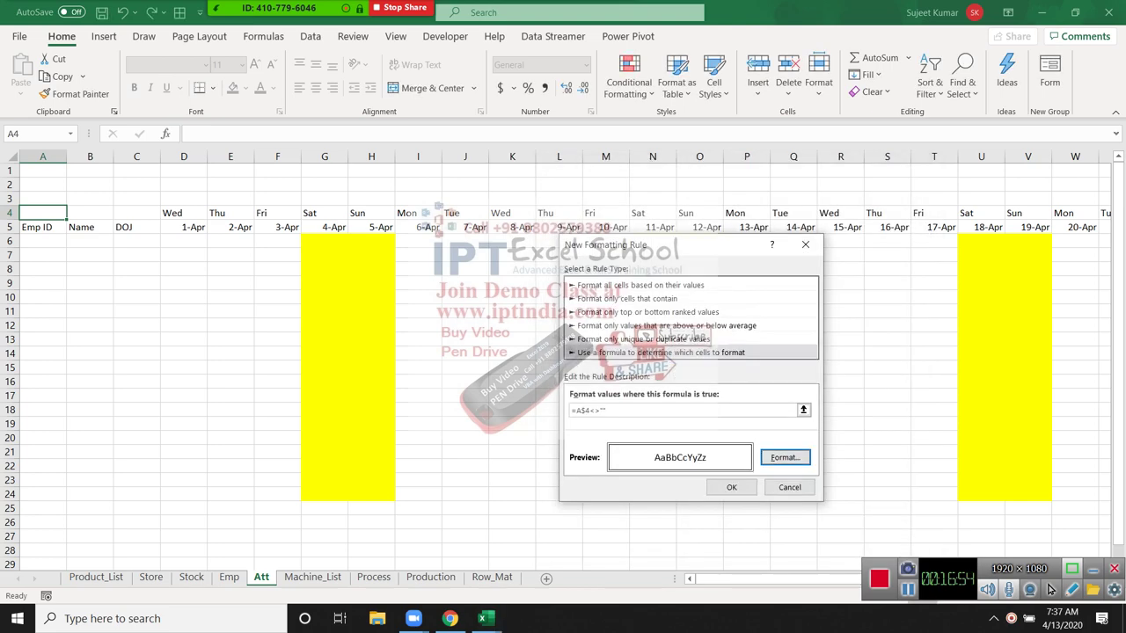
{"action": "key", "text": "Return"}
- Copy A4's formatting onto the attendance grid A4:AH24 with Format Painter
{"action": "key", "text": "alt+h"}
{"action": "key", "text": "f"}
{"action": "key", "text": "p"}
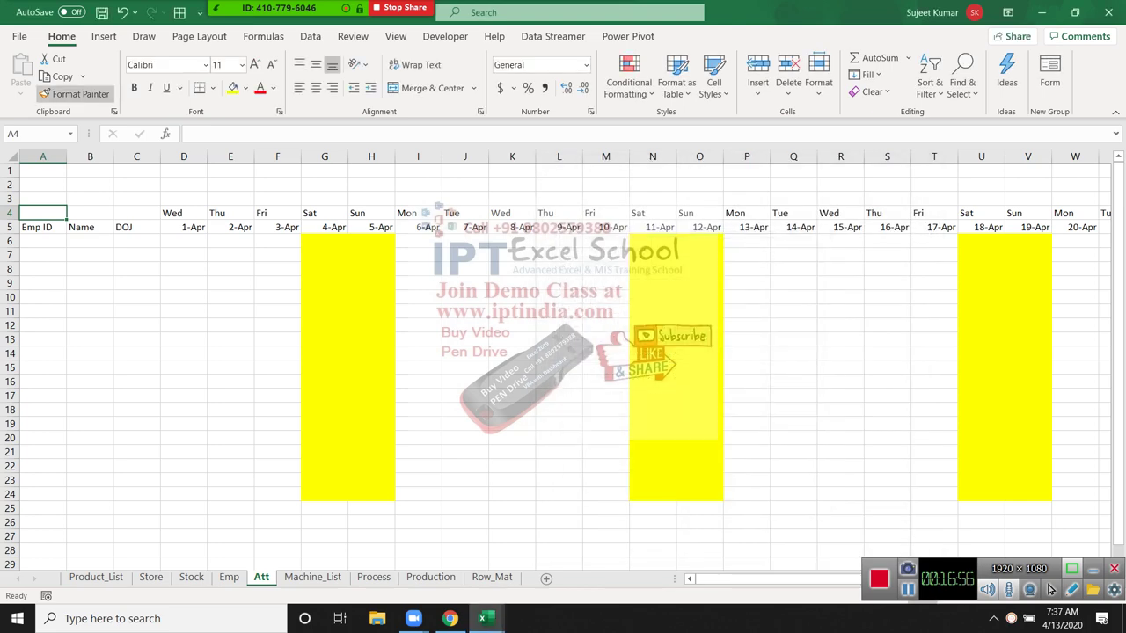
{"action": "key", "text": "shift+Down"}
{"action": "key", "text": "shift+Down"}
{"action": "key", "text": "shift+Down"}
{"action": "key", "text": "shift+Right"}
{"action": "key", "text": "shift+Right"}
{"action": "key", "text": "shift+Right"}
{"action": "key", "text": "shift+Down"}
{"action": "key", "text": "shift+Down"}
{"action": "key", "text": "shift+Down"}
{"action": "key", "text": "shift+Right"}
{"action": "key", "text": "shift+Right"}
{"action": "key", "text": "shift+Right"}
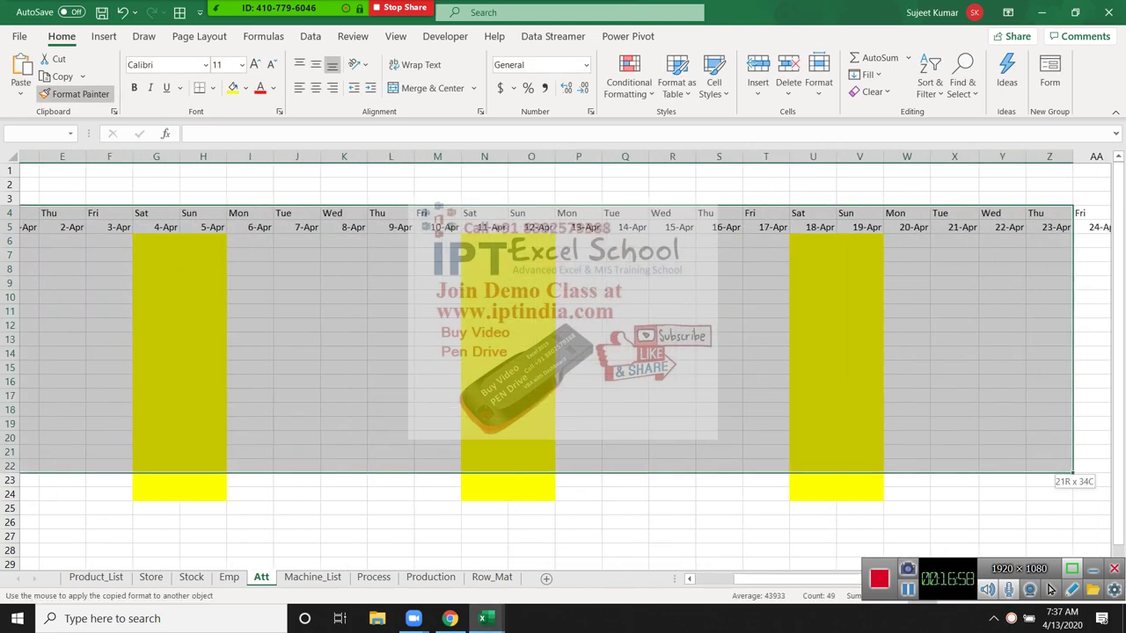
{"action": "key", "text": "shift+Right"}
{"action": "key", "text": "shift+Right"}
{"action": "key", "text": "shift+Right"}
{"action": "key", "text": "shift+Right"}
{"action": "key", "text": "shift+Right"}
{"action": "key", "text": "shift+Right"}
{"action": "key", "text": "shift+Down"}
{"action": "key", "text": "shift+Left"}
{"action": "key", "text": "shift+Left"}
{"action": "key", "text": "shift+Down"}
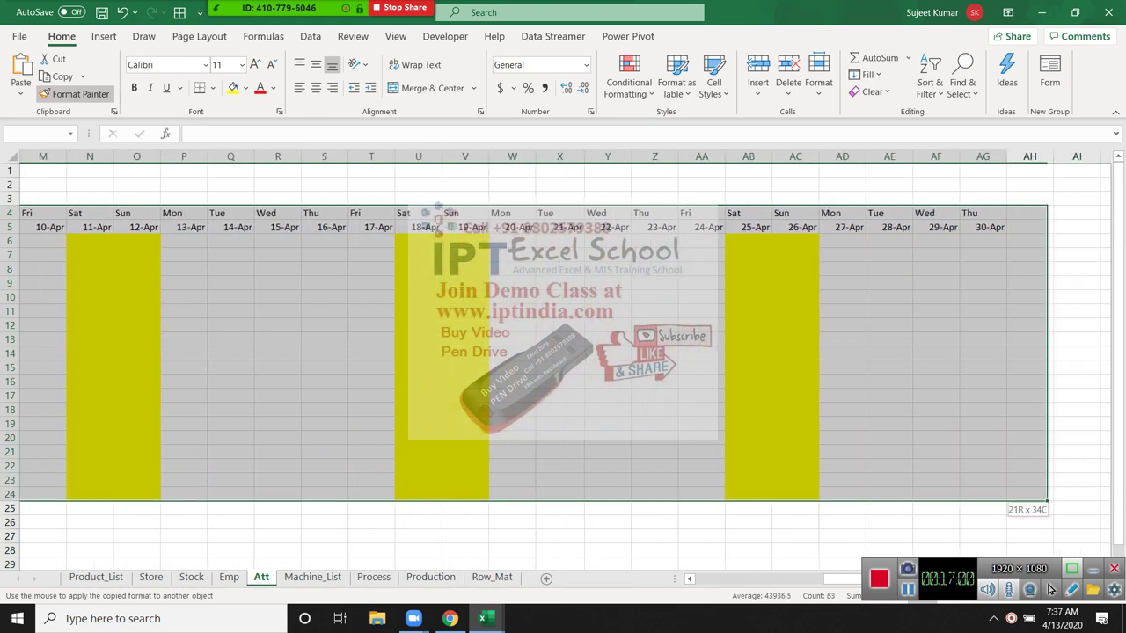
{"action": "key", "text": "shift+Left"}
{"action": "key", "text": "shift+Right"}
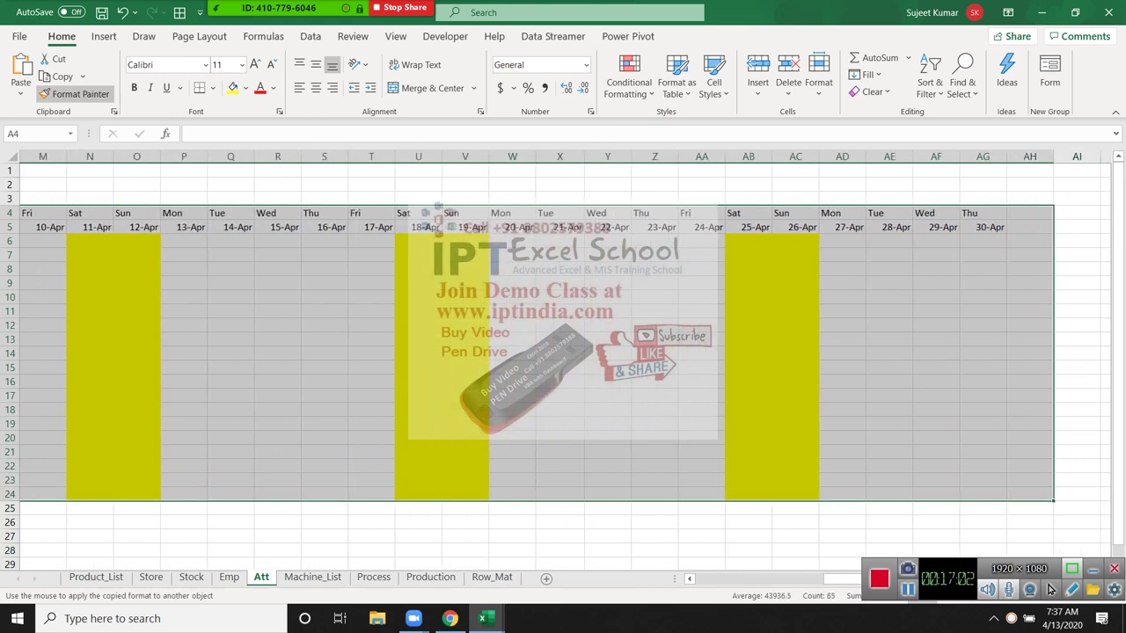
{"action": "key", "text": "Return"}
- Give the row 5 dates a custom dd number format to show day numbers
{"action": "left_click", "coordinate": [793, 437]}
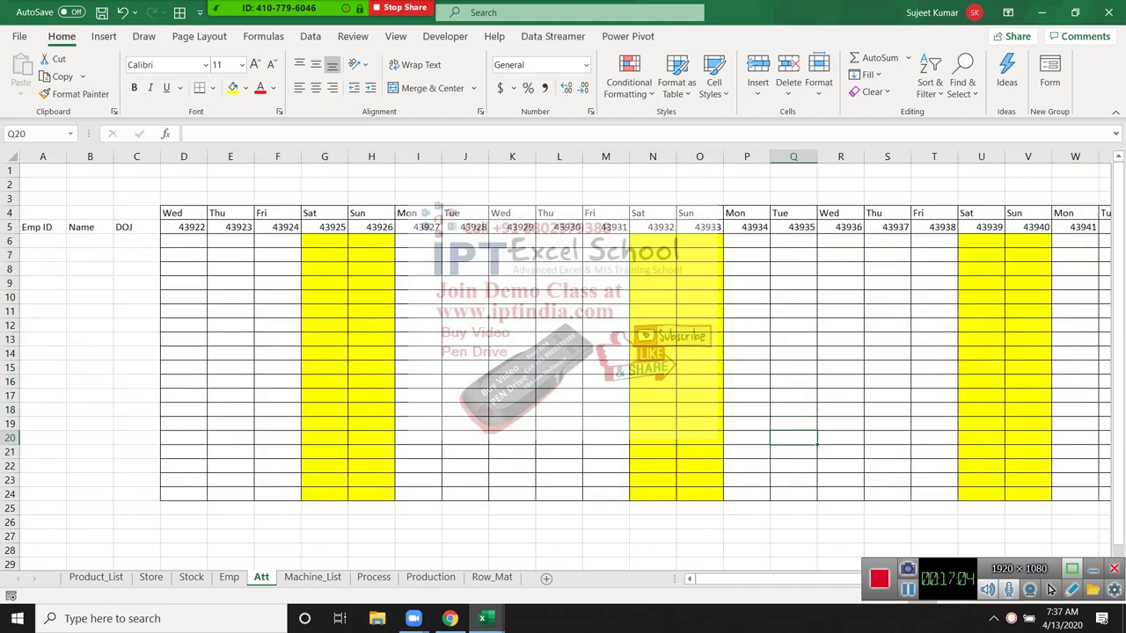
{"action": "left_click_drag", "start_coordinate": [704, 579], "coordinate": [730, 579]}
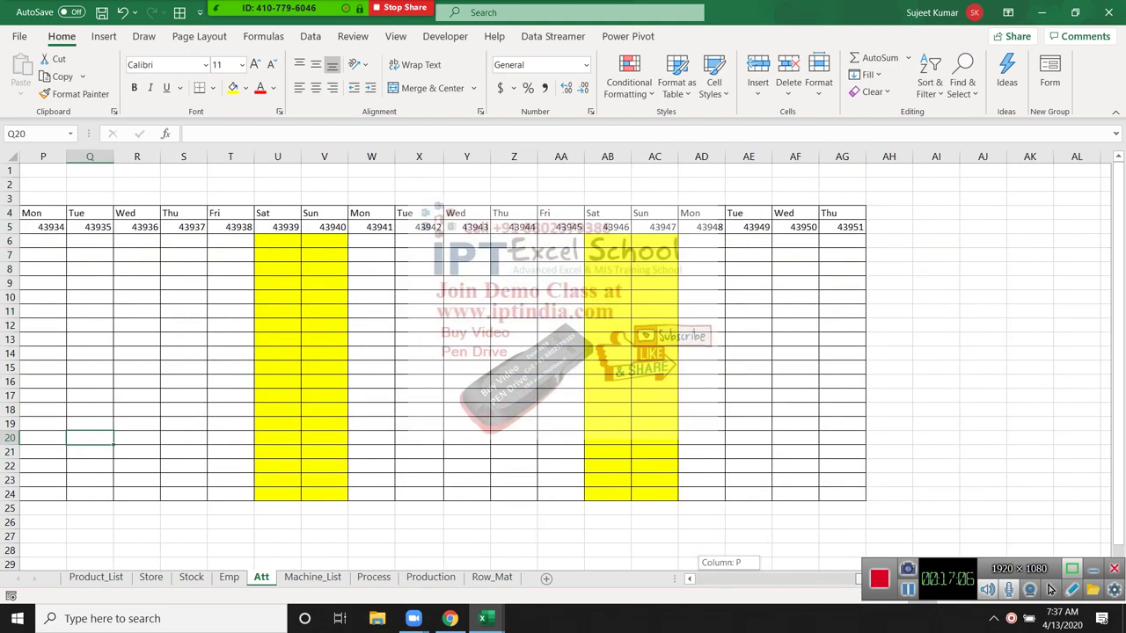
{"action": "left_click", "coordinate": [888, 227]}
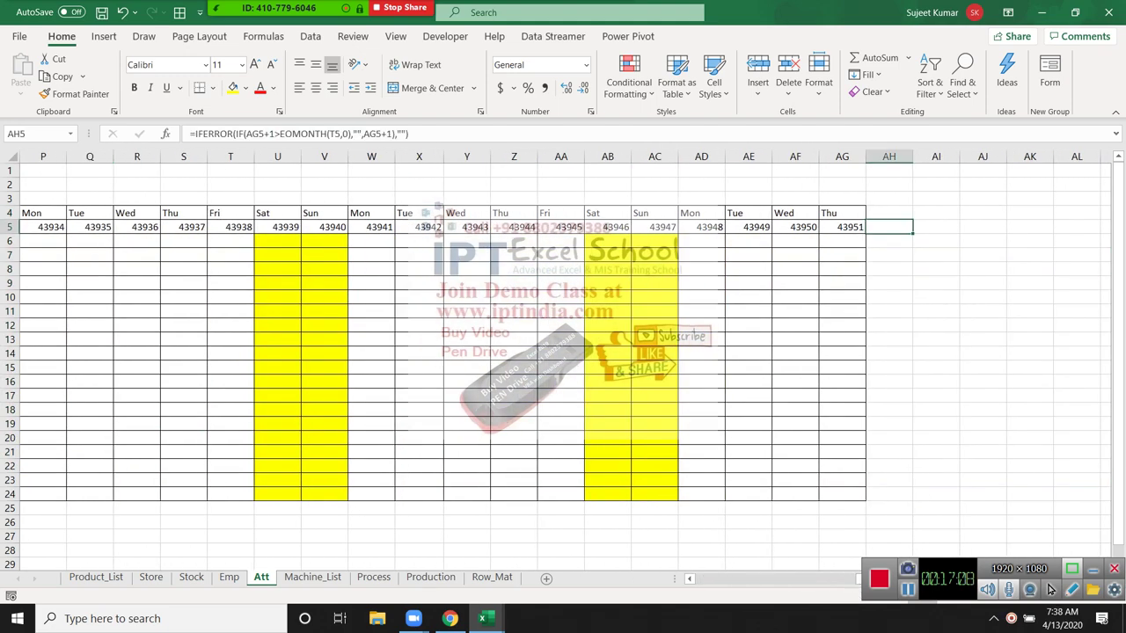
{"action": "key", "text": "ctrl+shift+Left"}
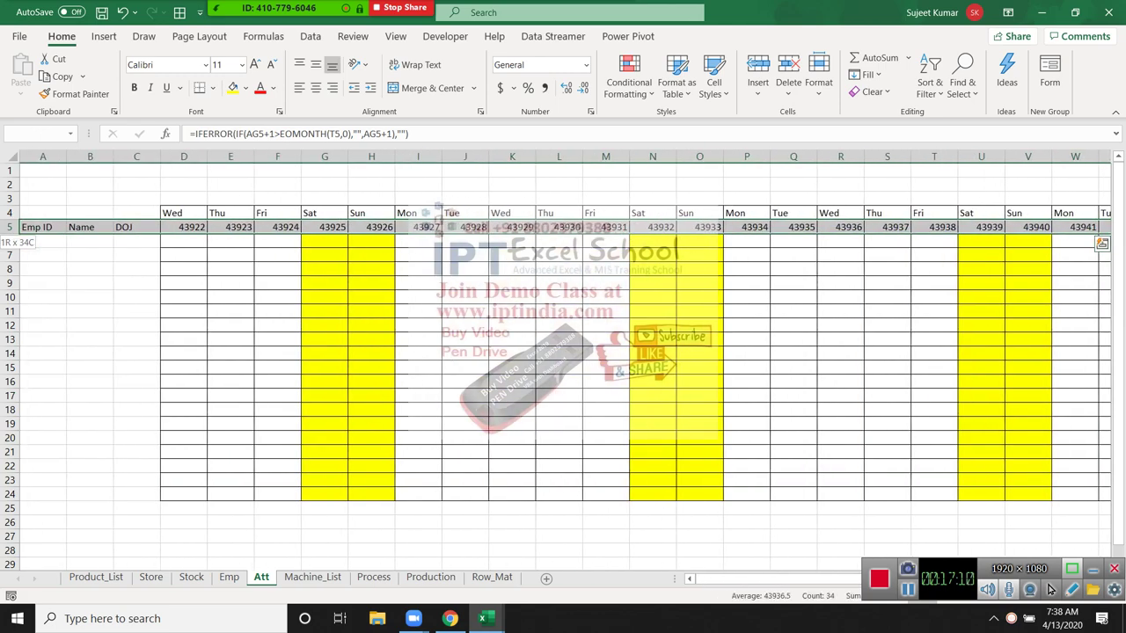
{"action": "right_click", "coordinate": [759, 404]}
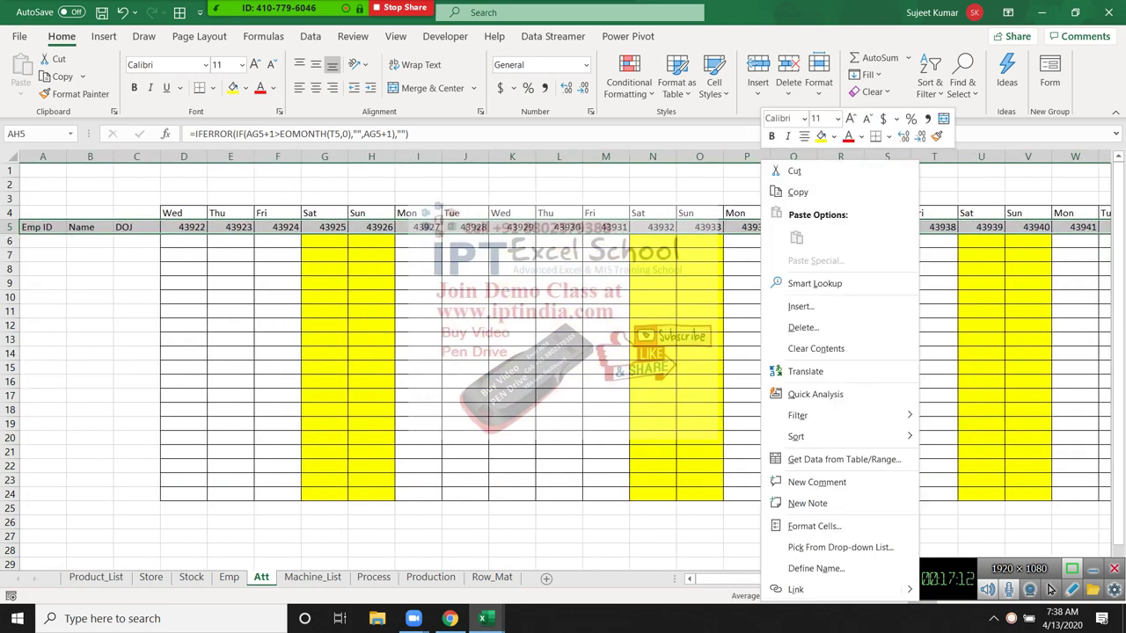
{"action": "left_click", "coordinate": [818, 526]}
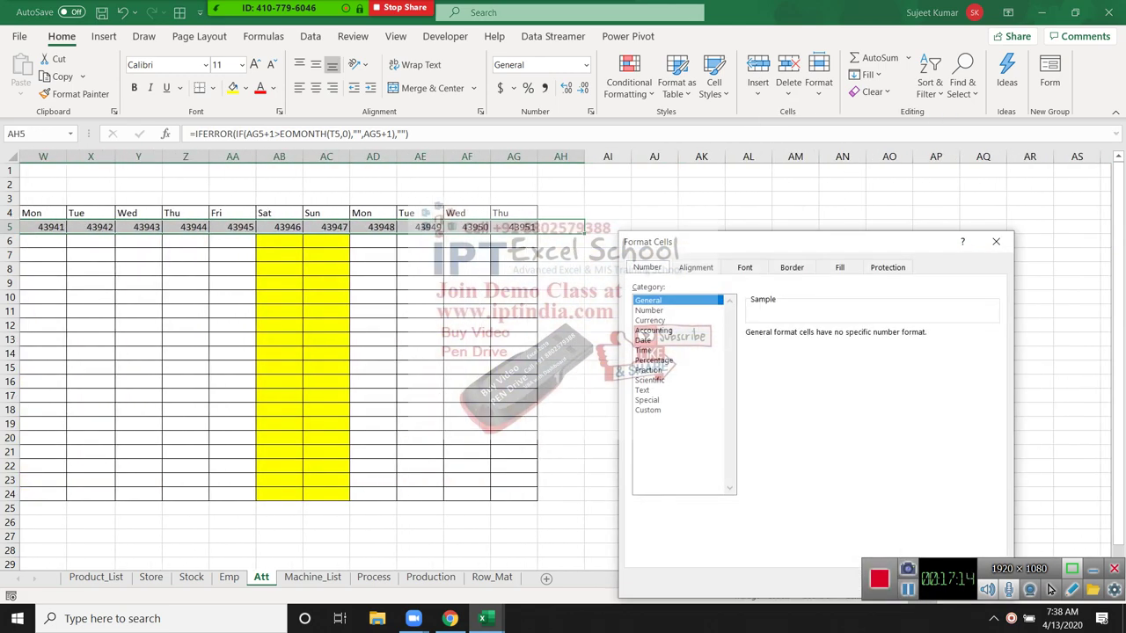
{"action": "left_click", "coordinate": [648, 410]}
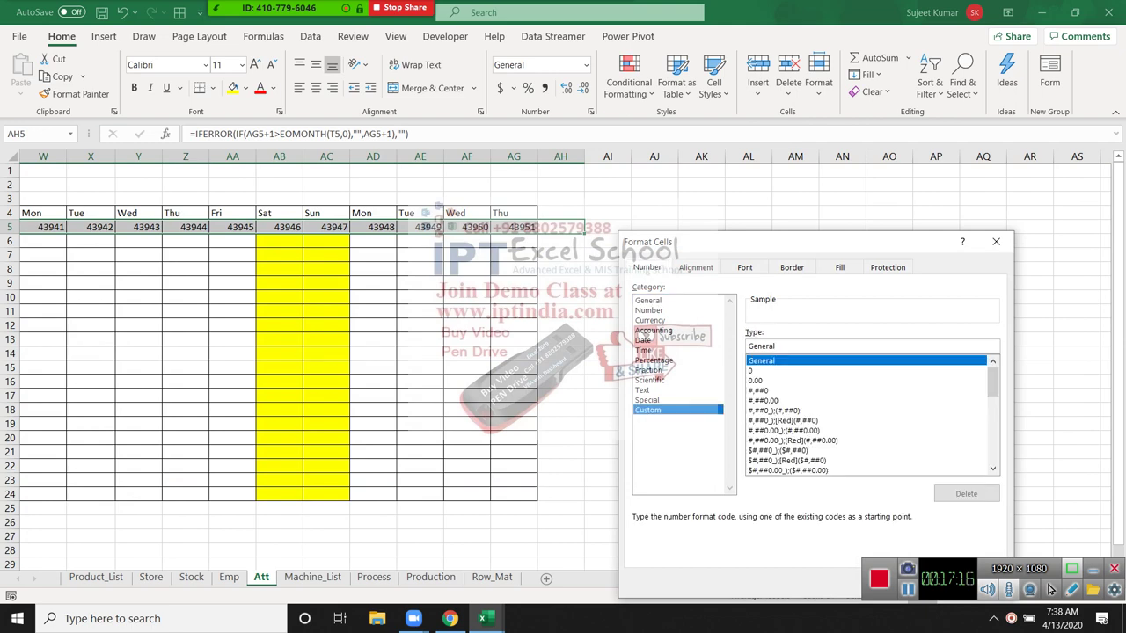
{"action": "key", "text": "Tab"}
{"action": "type", "text": "dd"}
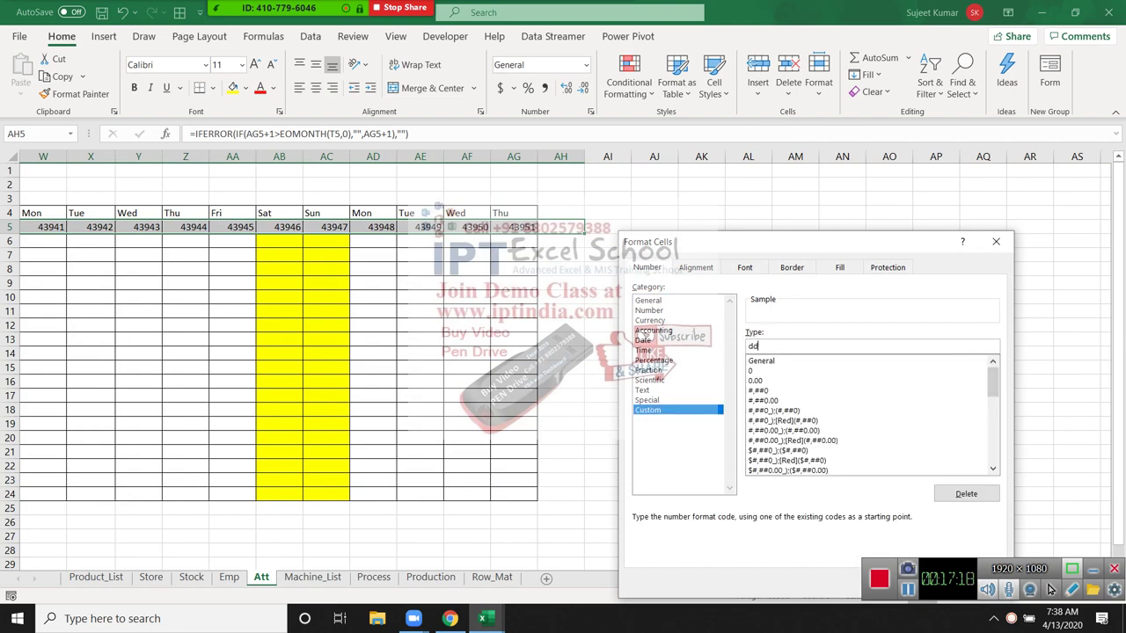
{"action": "key", "text": "Return"}
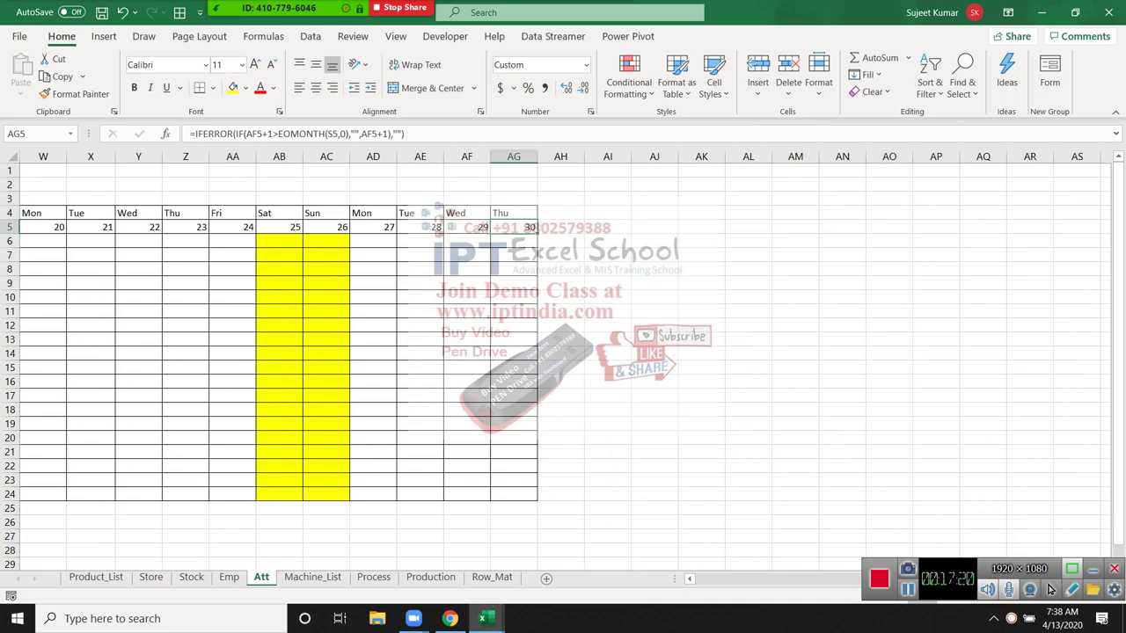
- Type the label Month into cell A2
{"action": "key", "text": "ctrl+Left"}
{"action": "key", "text": "Up"}
{"action": "key", "text": "Up"}
{"action": "key", "text": "Up"}
{"action": "type", "text": "M"}
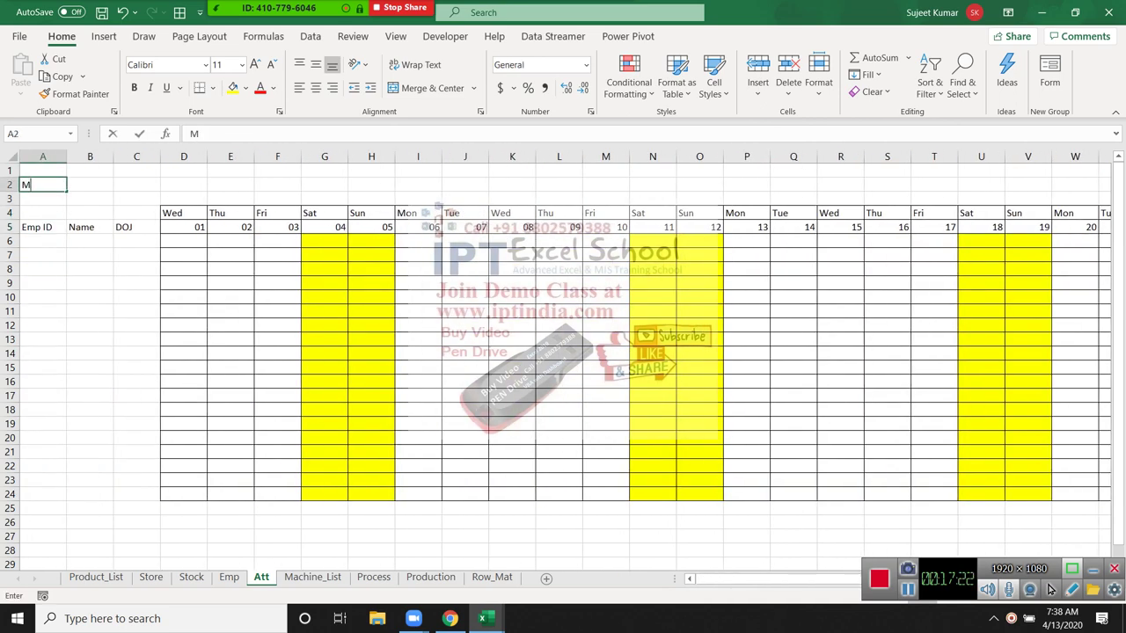
{"action": "type", "text": "po"}
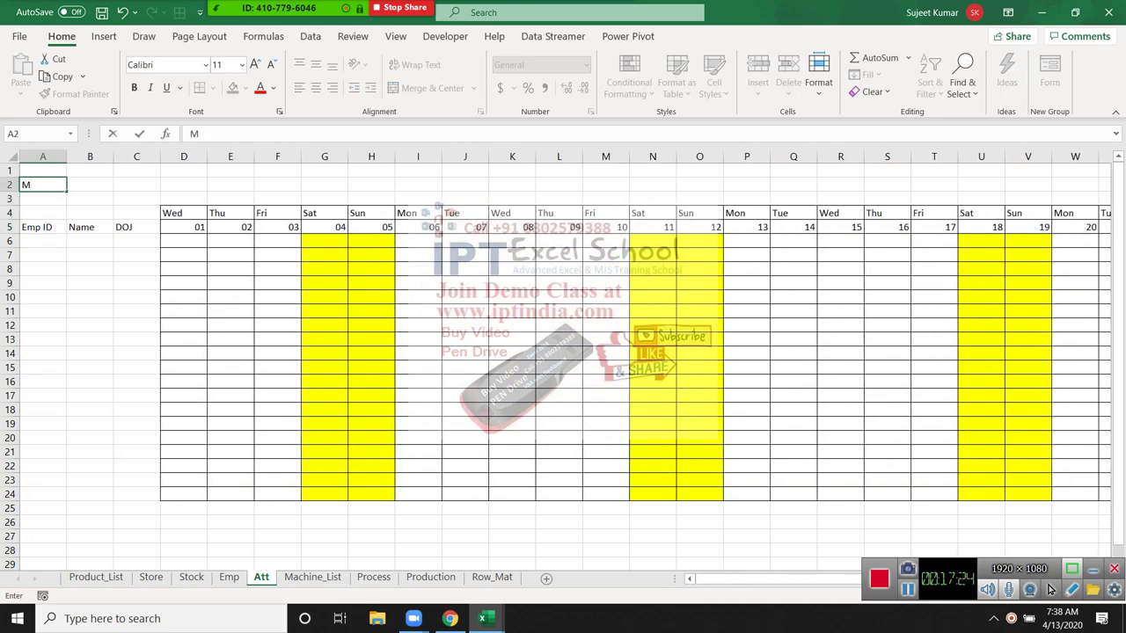
{"action": "type", "text": "onth"}
- Commit the Month label in A2 and enter =D5 in B2
{"action": "key", "text": "Return"}
{"action": "key", "text": "Up"}
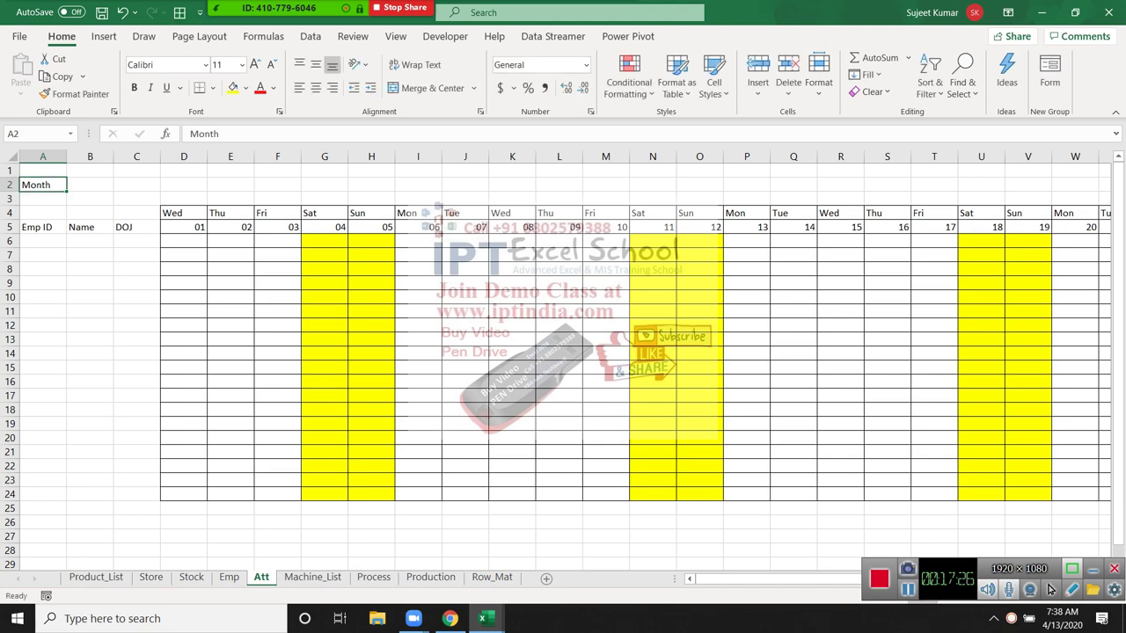
{"action": "key", "text": "Right"}
{"action": "type", "text": "="}
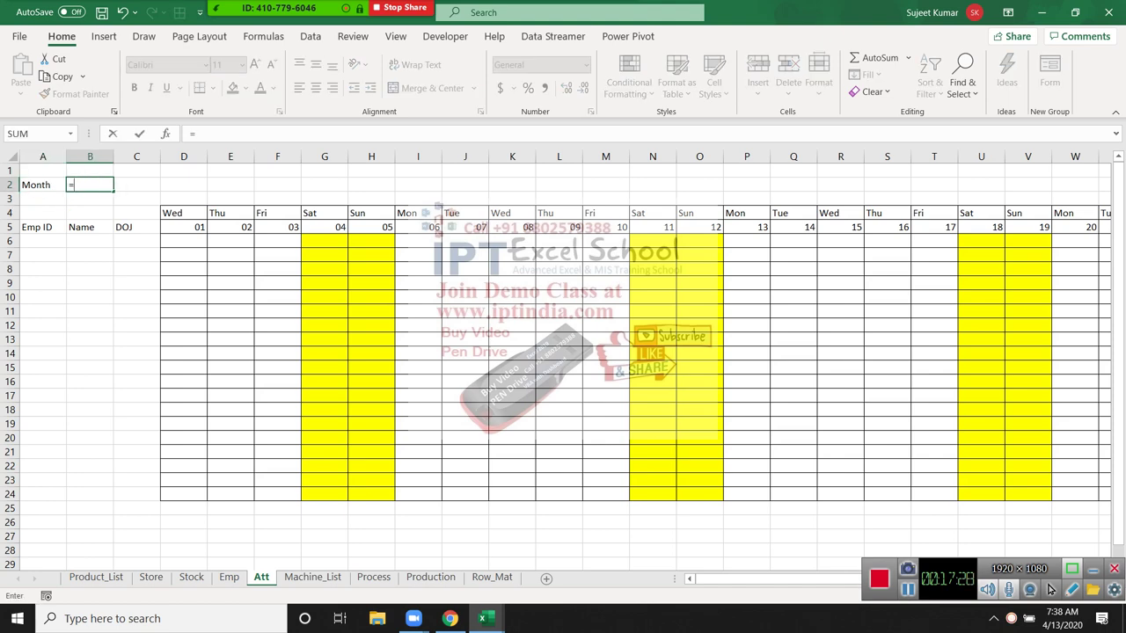
{"action": "type", "text": "d5"}
{"action": "key", "text": "Return"}
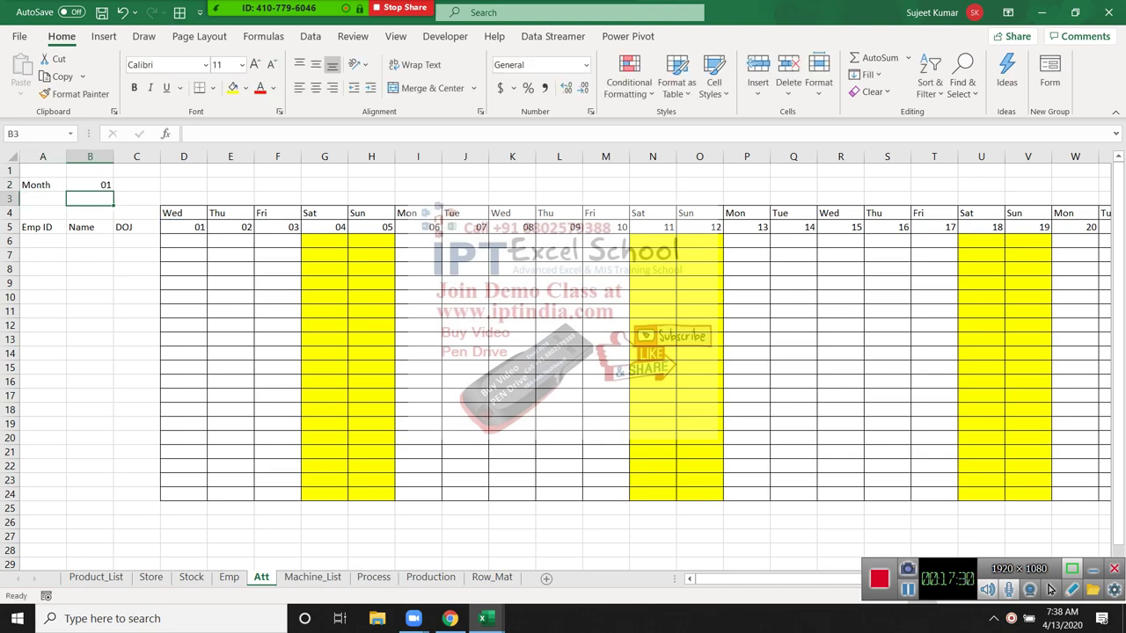
- Format B2 with custom mmm-yy to show Apr-20, then select A5:C24
{"action": "key", "text": "Up"}
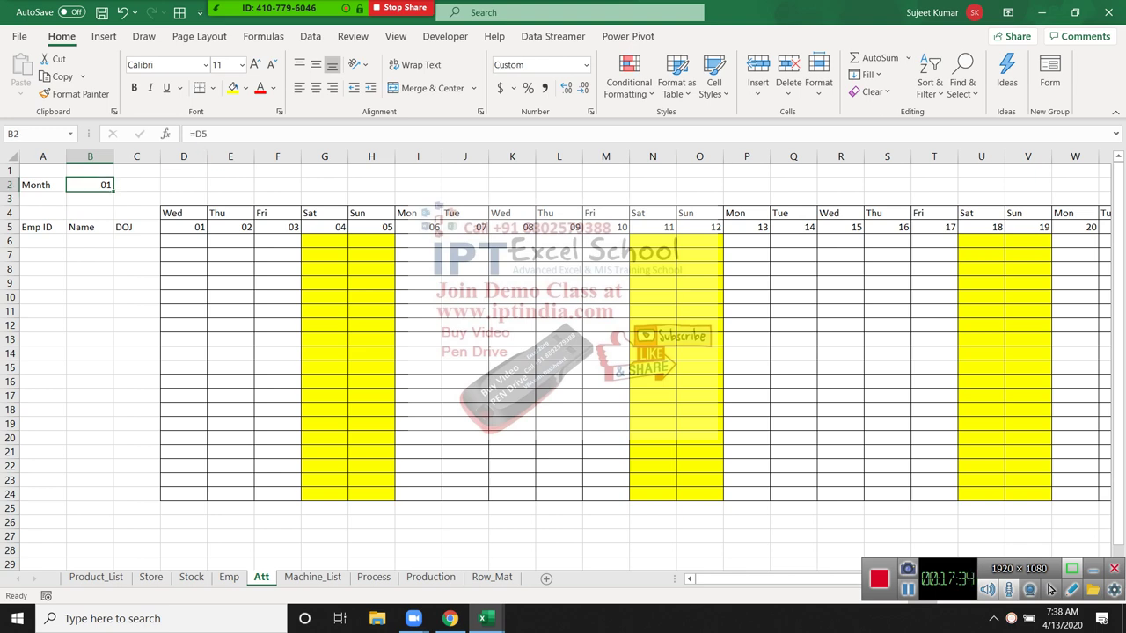
{"action": "key", "text": "ctrl+1"}
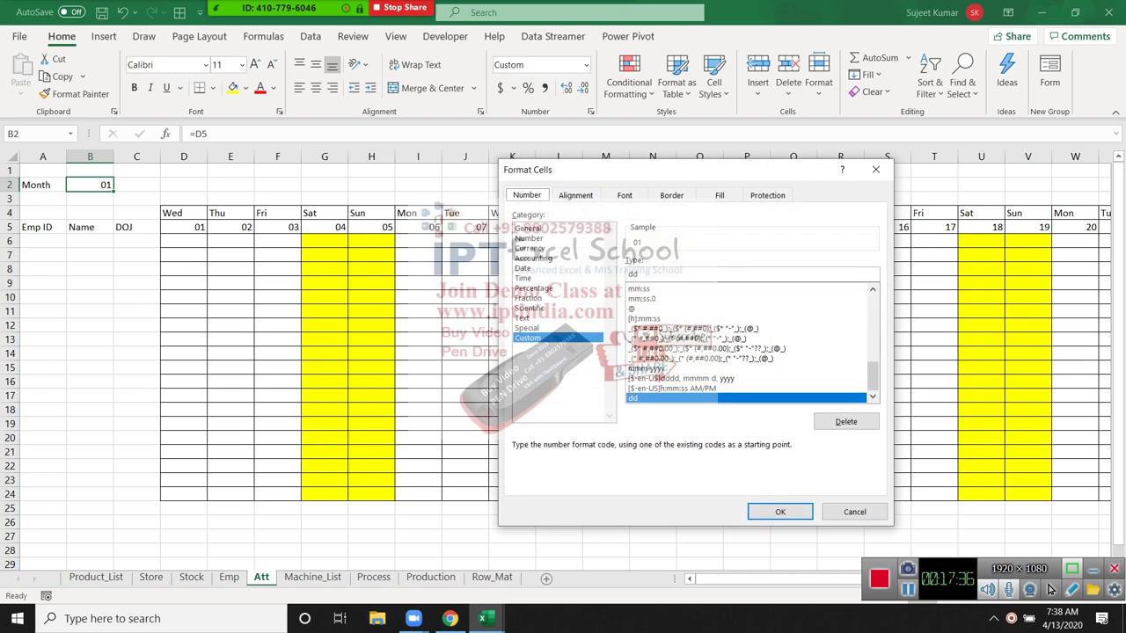
{"action": "type", "text": "m"}
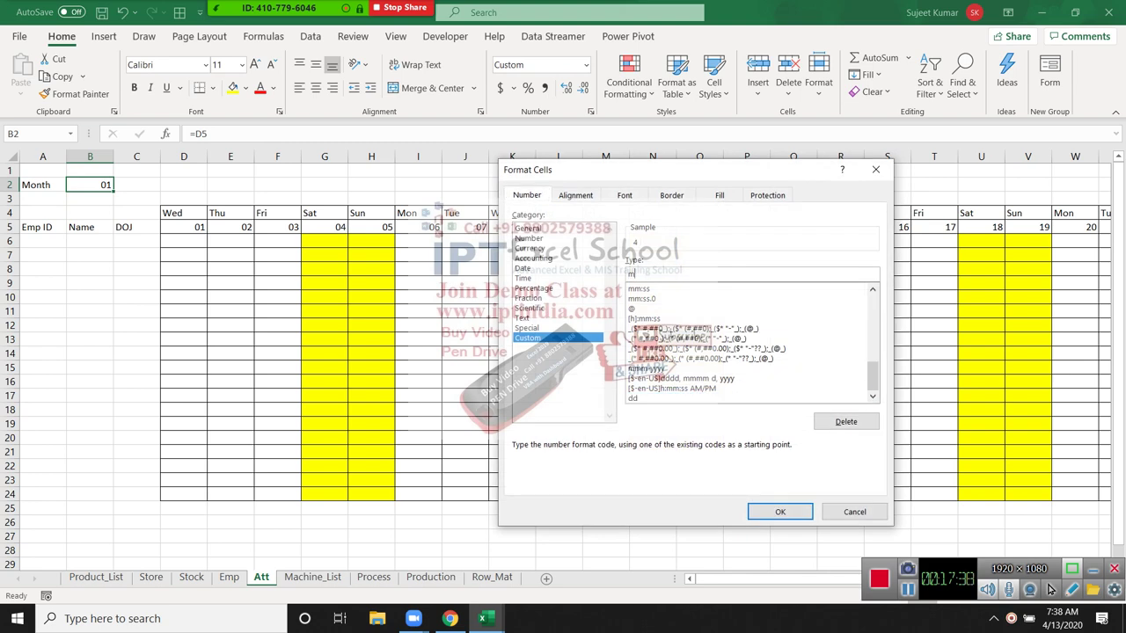
{"action": "type", "text": "mm-"}
{"action": "type", "text": "yy"}
{"action": "key", "text": "Return"}
{"action": "left_click", "coordinate": [136, 394]}
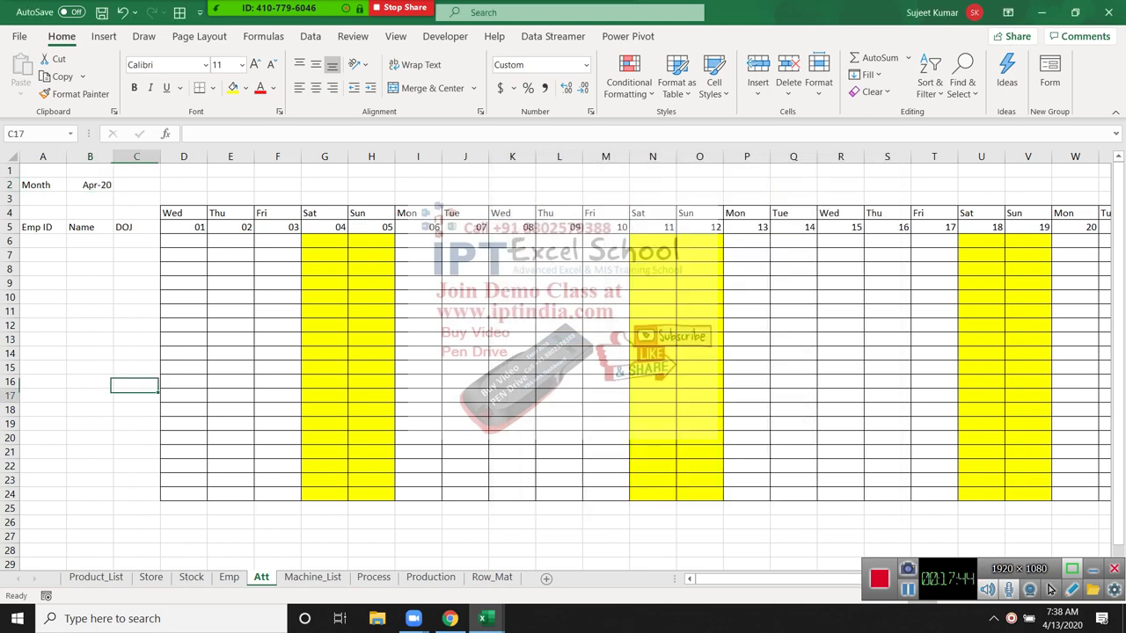
{"action": "left_click_drag", "start_coordinate": [42, 226], "coordinate": [137, 495]}
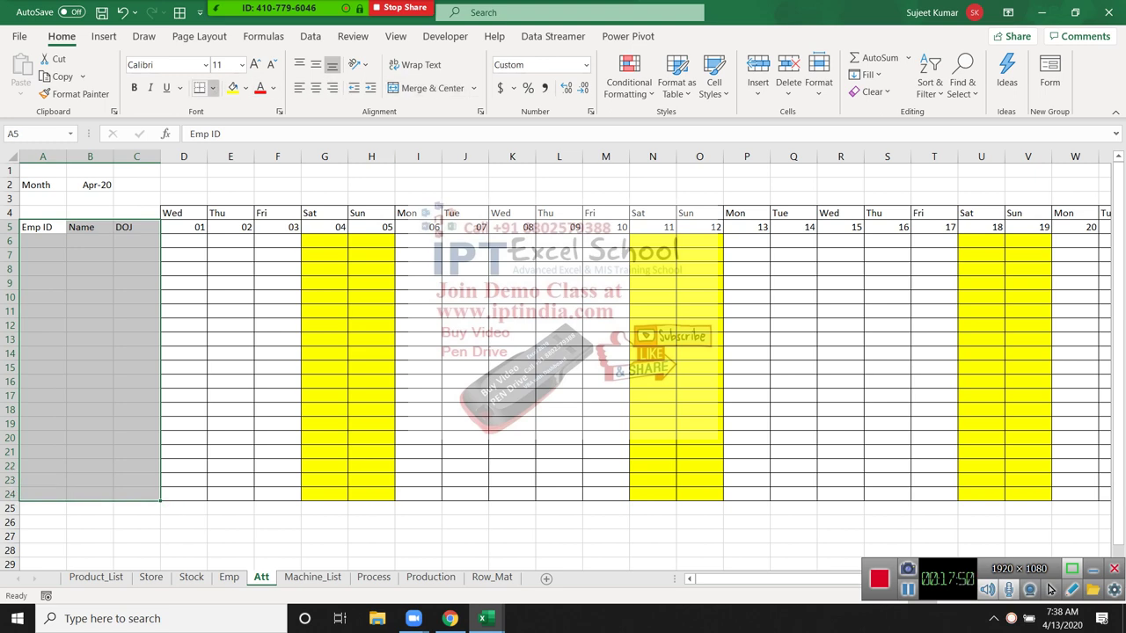
- Apply All Borders to A5:C24, then move to empty cell AI5 past the last date
{"action": "left_click", "coordinate": [212, 88]}
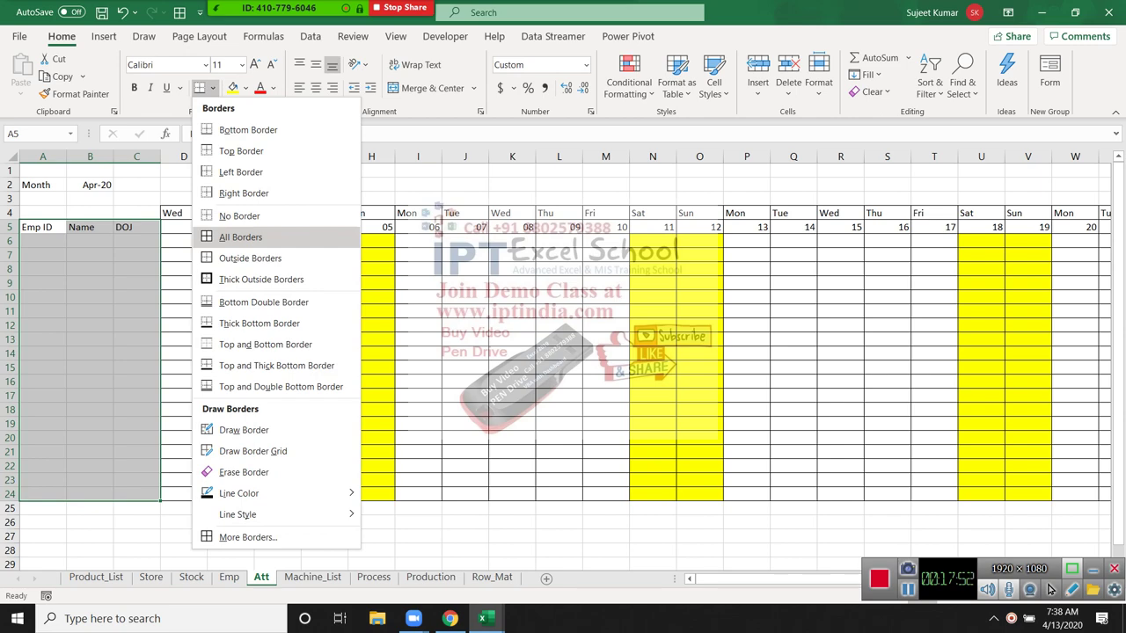
{"action": "left_click", "coordinate": [240, 236]}
{"action": "left_click", "coordinate": [136, 227]}
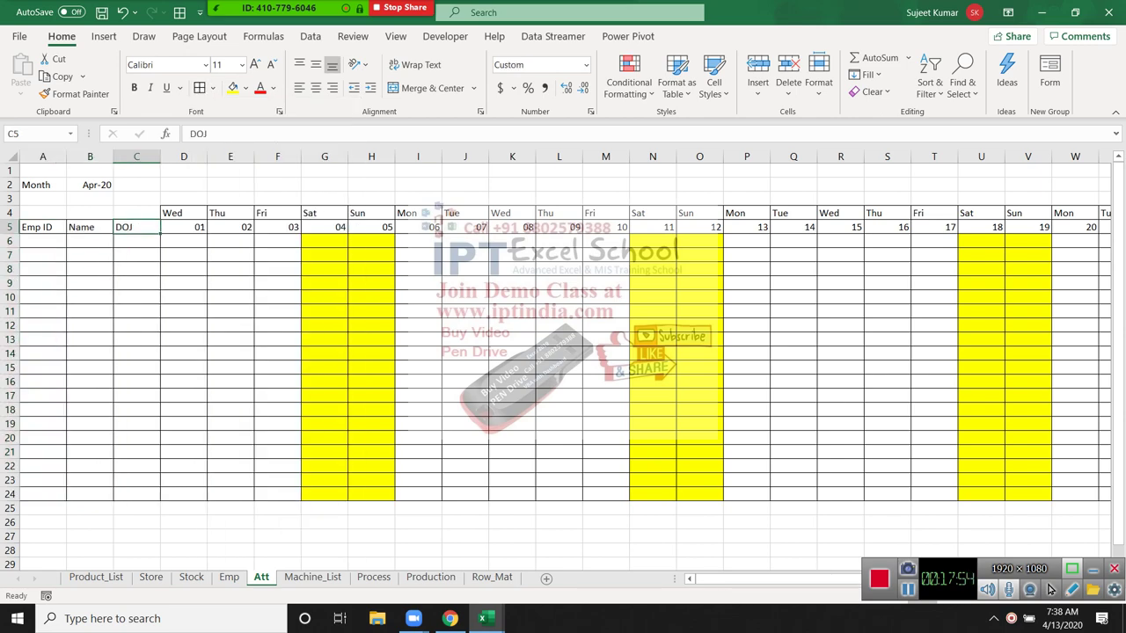
{"action": "left_click", "coordinate": [184, 227]}
{"action": "key", "text": "ctrl+Right"}
{"action": "key", "text": "Right"}
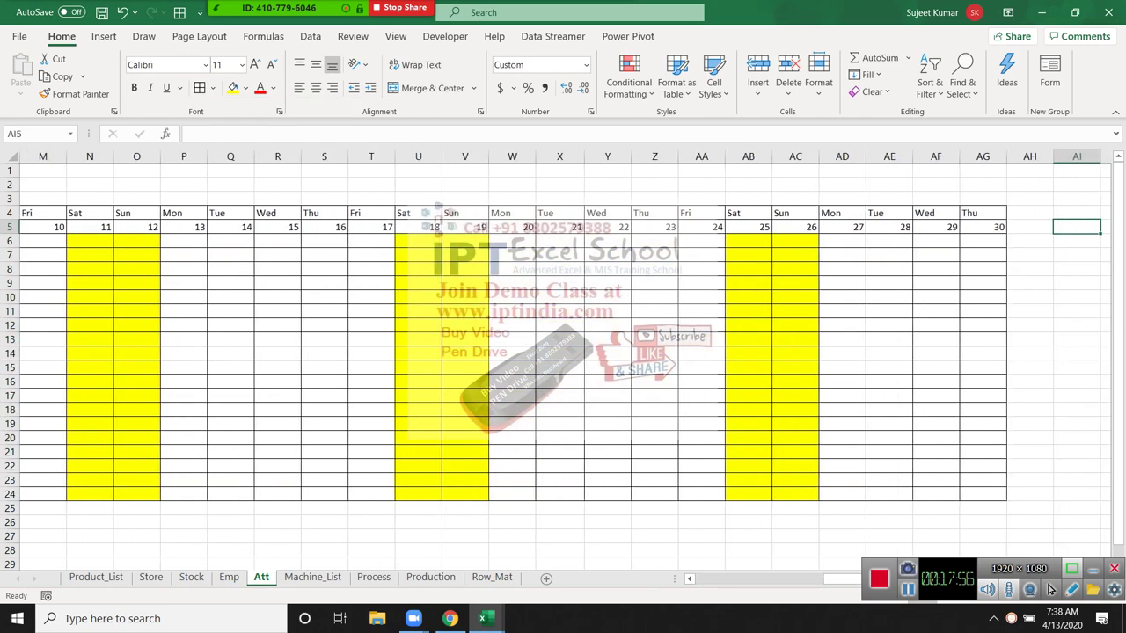
{"action": "key", "text": "Left"}
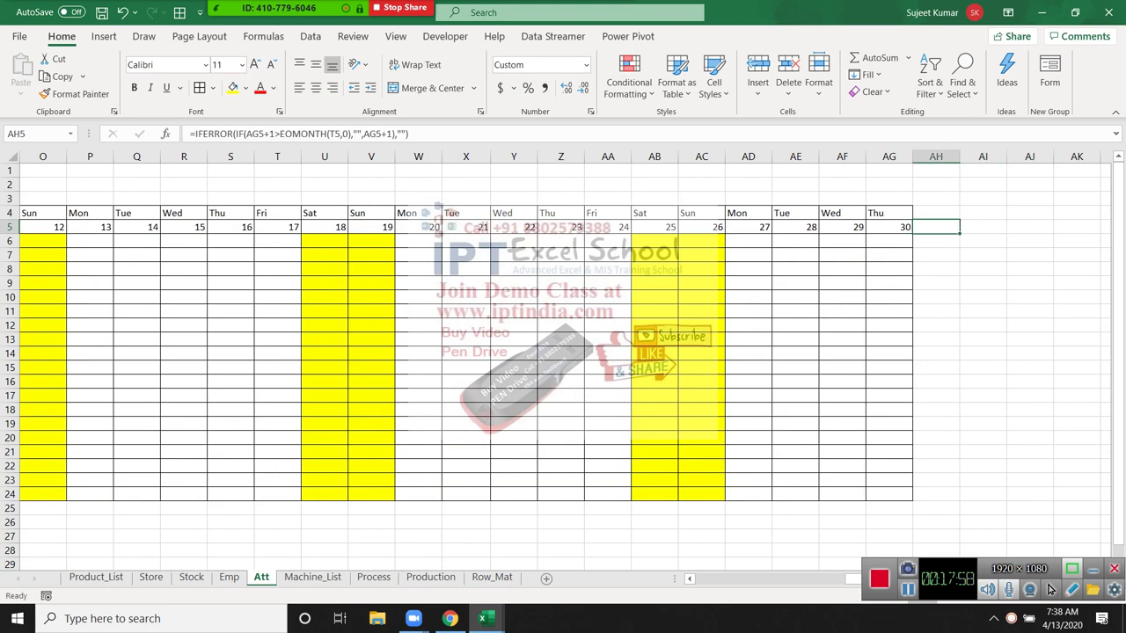
{"action": "key", "text": "Right"}
- Add heading Total P in AI5 and =COUNTIF(D6:AG6,"P") in AI6
{"action": "type", "text": "To"}
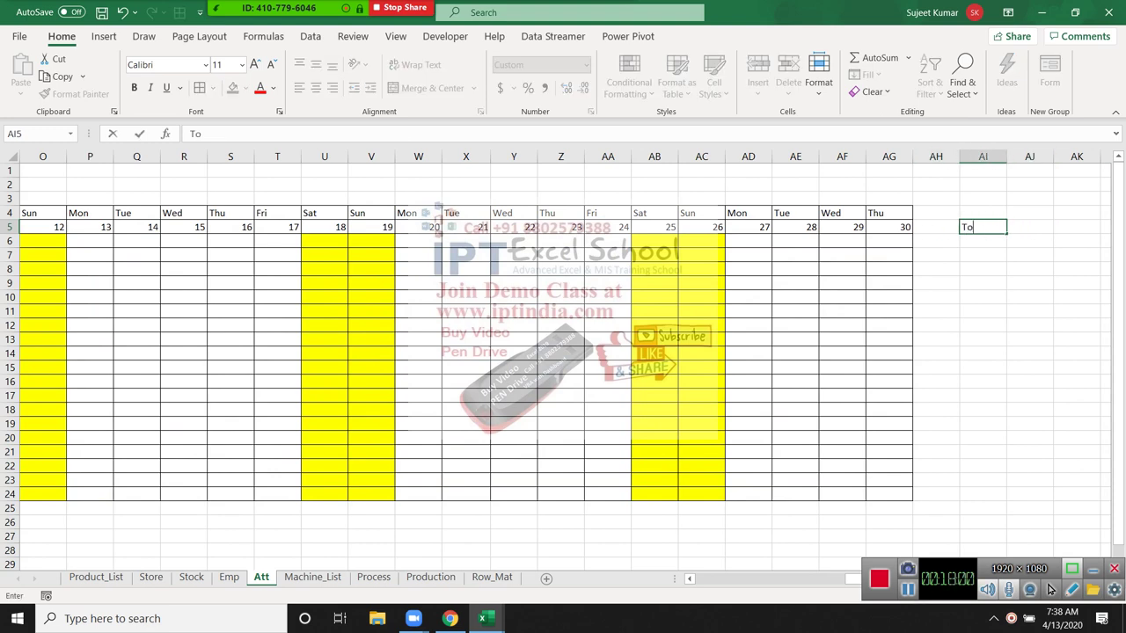
{"action": "type", "text": "tal P"}
{"action": "key", "text": "Return"}
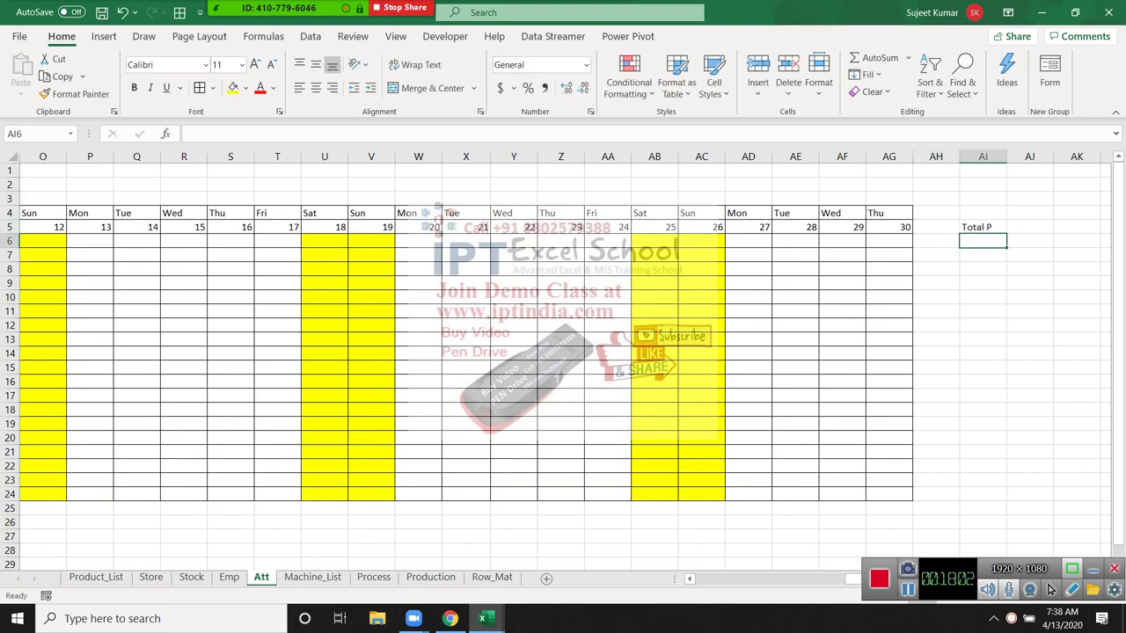
{"action": "type", "text": "=cou"}
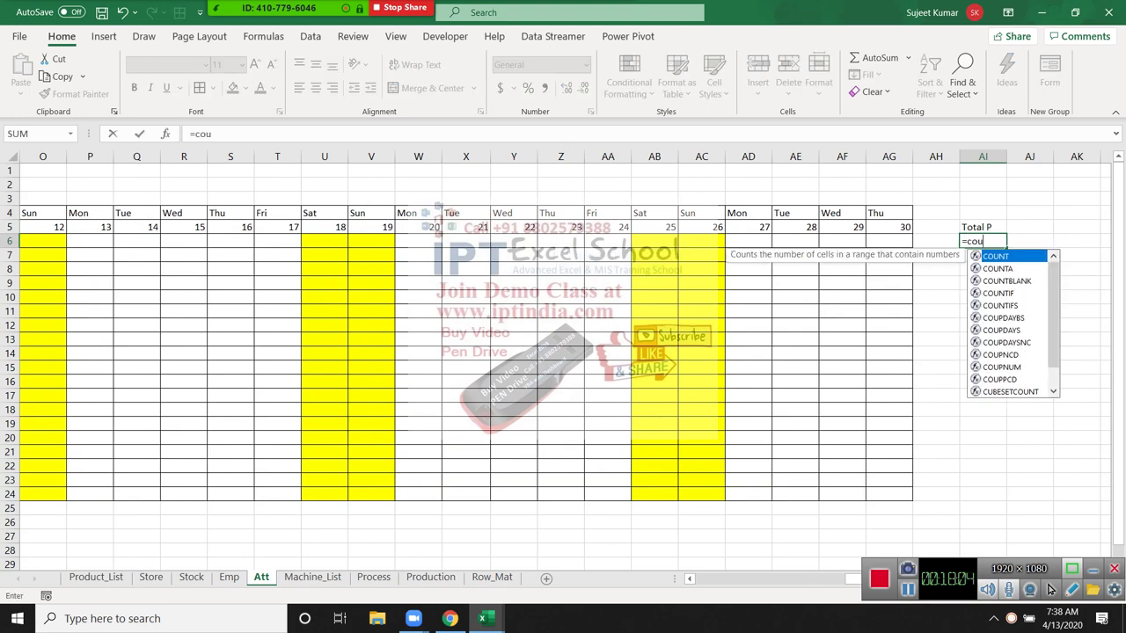
{"action": "key", "text": "Down"}
{"action": "key", "text": "Down"}
{"action": "key", "text": "Down"}
{"action": "key", "text": "Tab"}
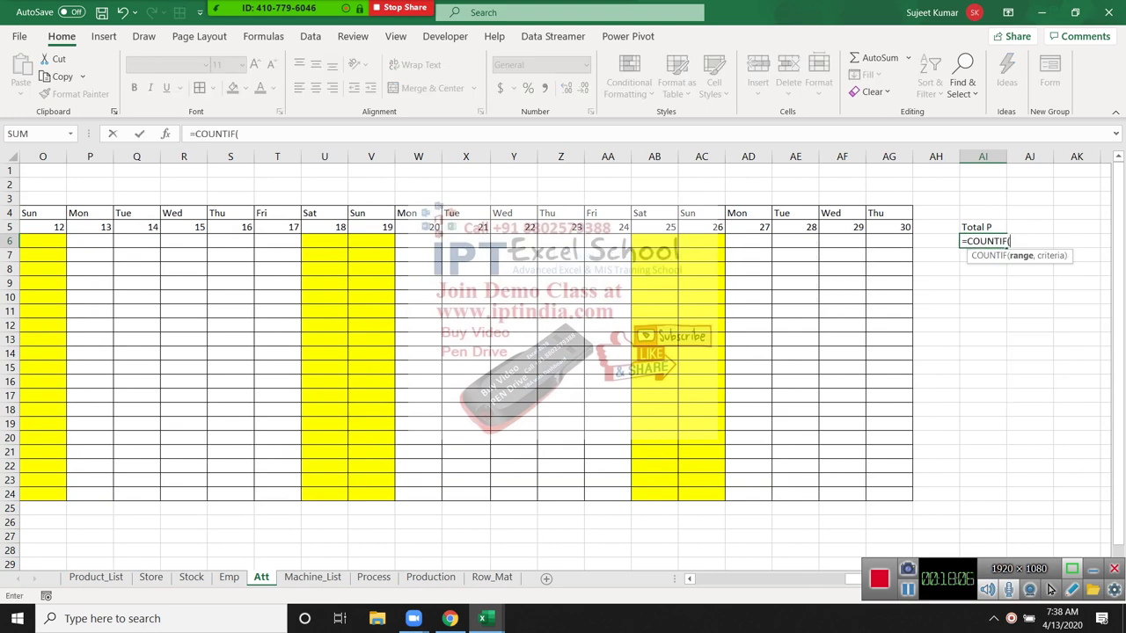
{"action": "key", "text": "Left"}
{"action": "key", "text": "Left"}
{"action": "key", "text": "ctrl+shift+Left"}
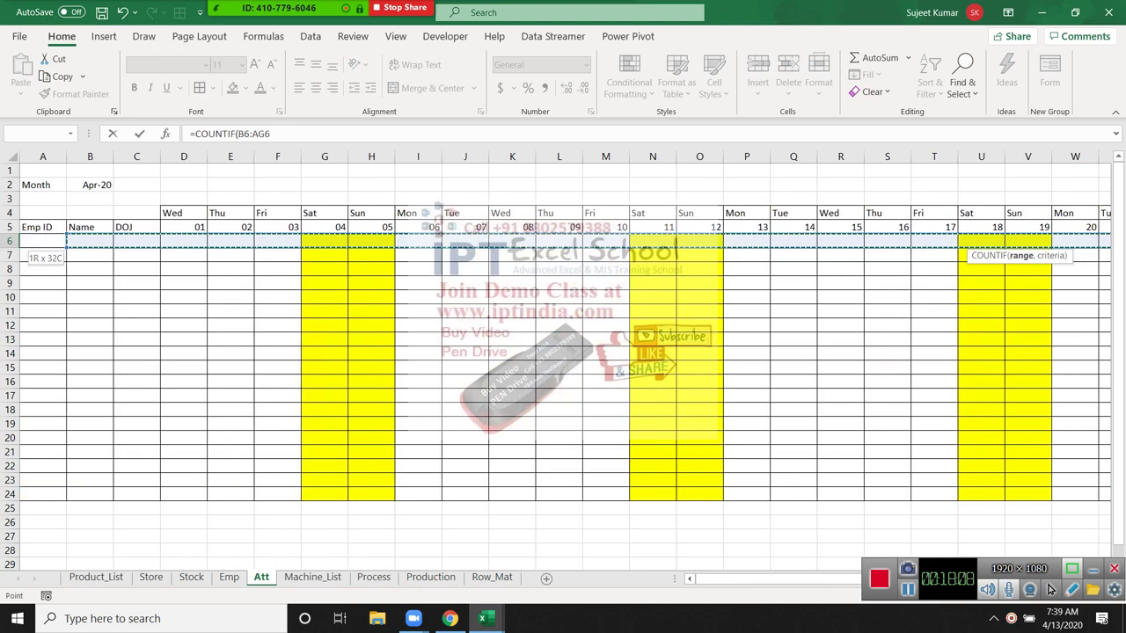
{"action": "key", "text": "shift+Right"}
{"action": "key", "text": "shift+Right"}
{"action": "key", "text": "shift+Right"}
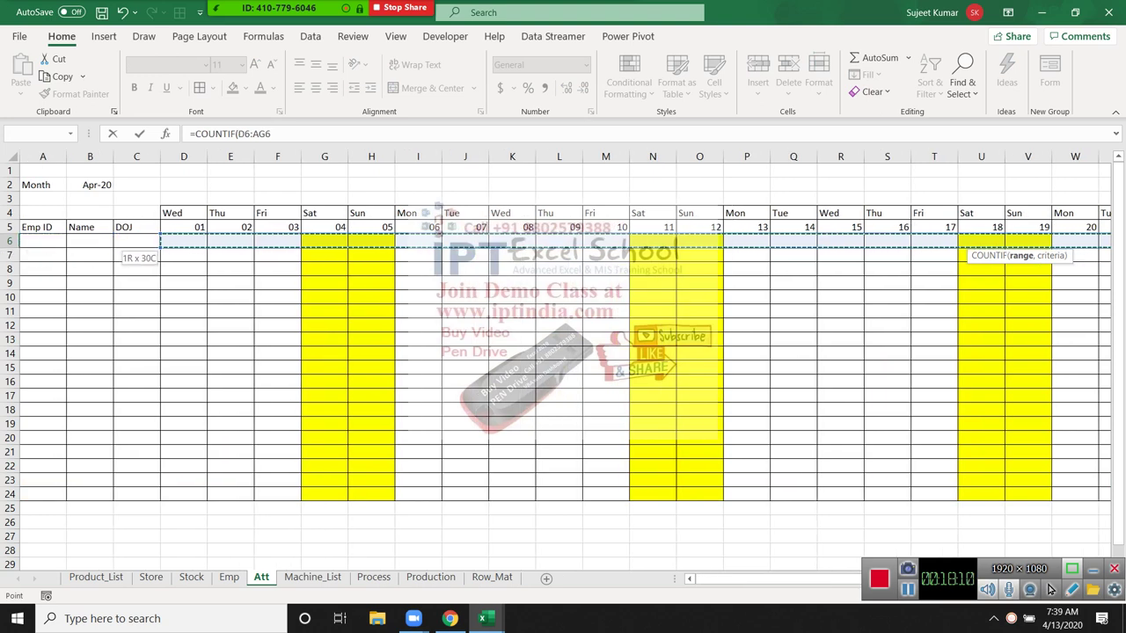
{"action": "type", "text": ",\"P\""}
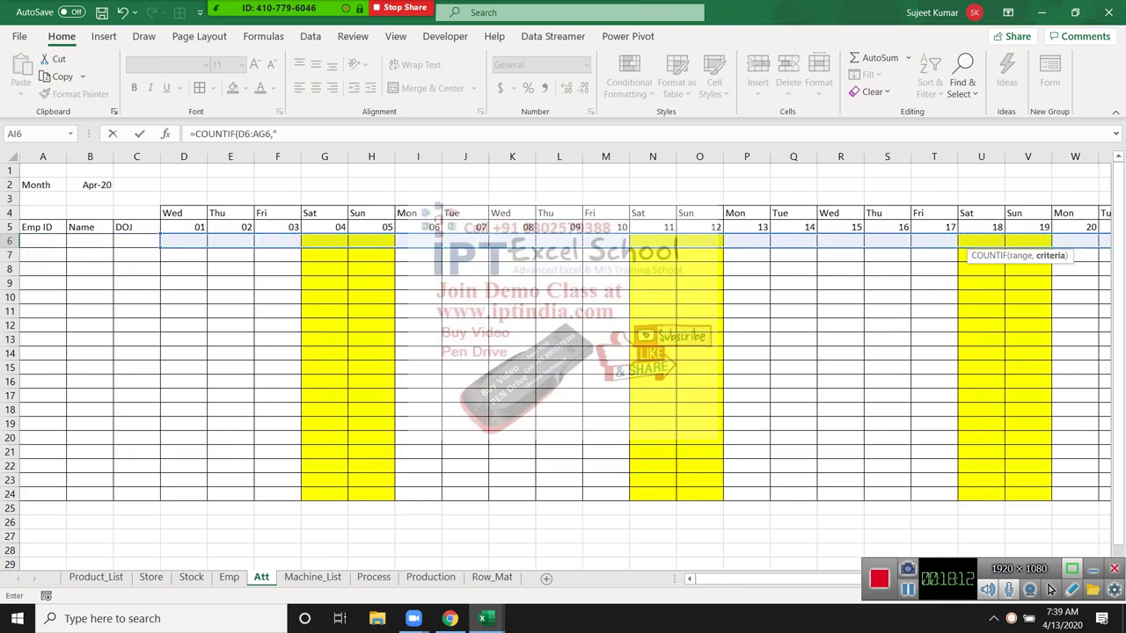
{"action": "type", "text": ")"}
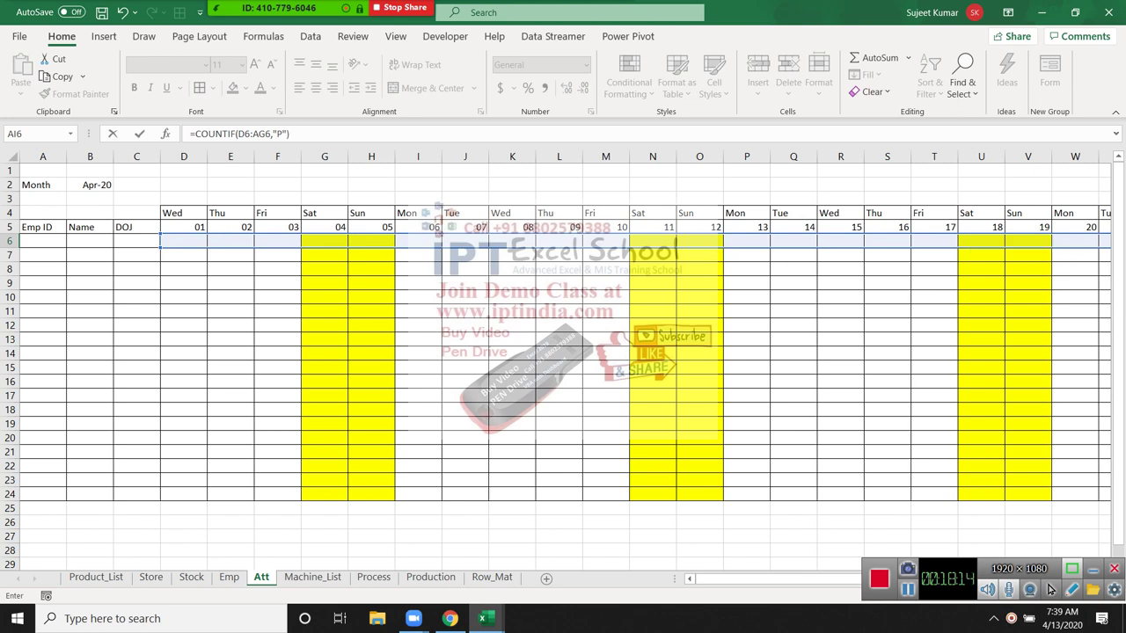
{"action": "key", "text": "Return"}
- Fill the COUNTIF formula down to AI24 and check the copied results
{"action": "left_click_drag", "start_coordinate": [1077, 241], "coordinate": [1077, 494]}
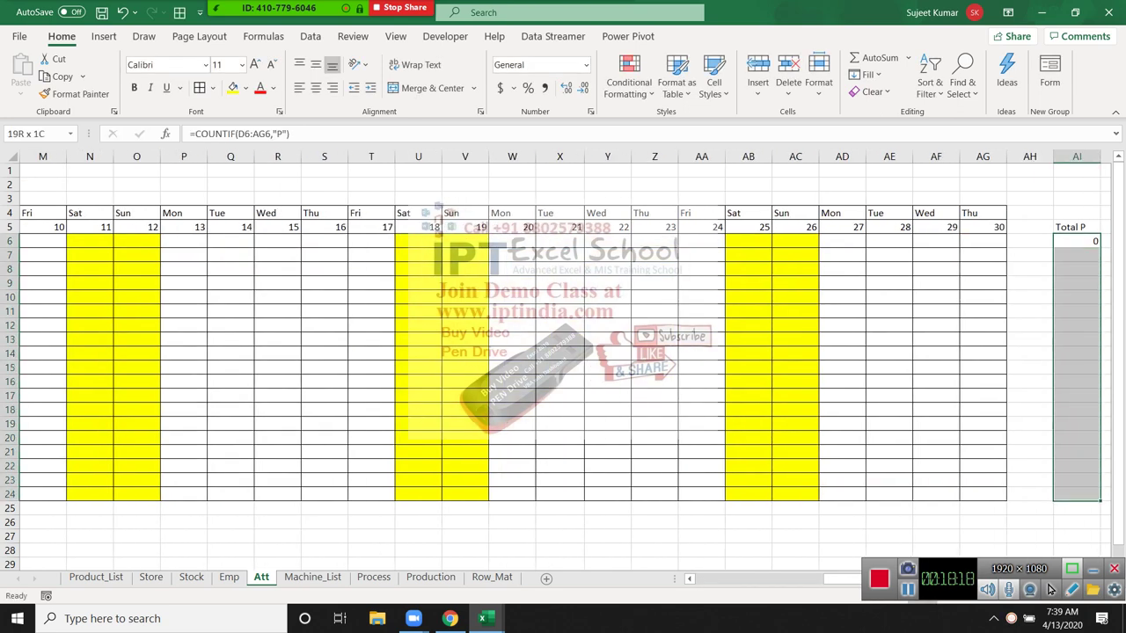
{"action": "key", "text": "ctrl+d"}
{"action": "key", "text": "Right"}
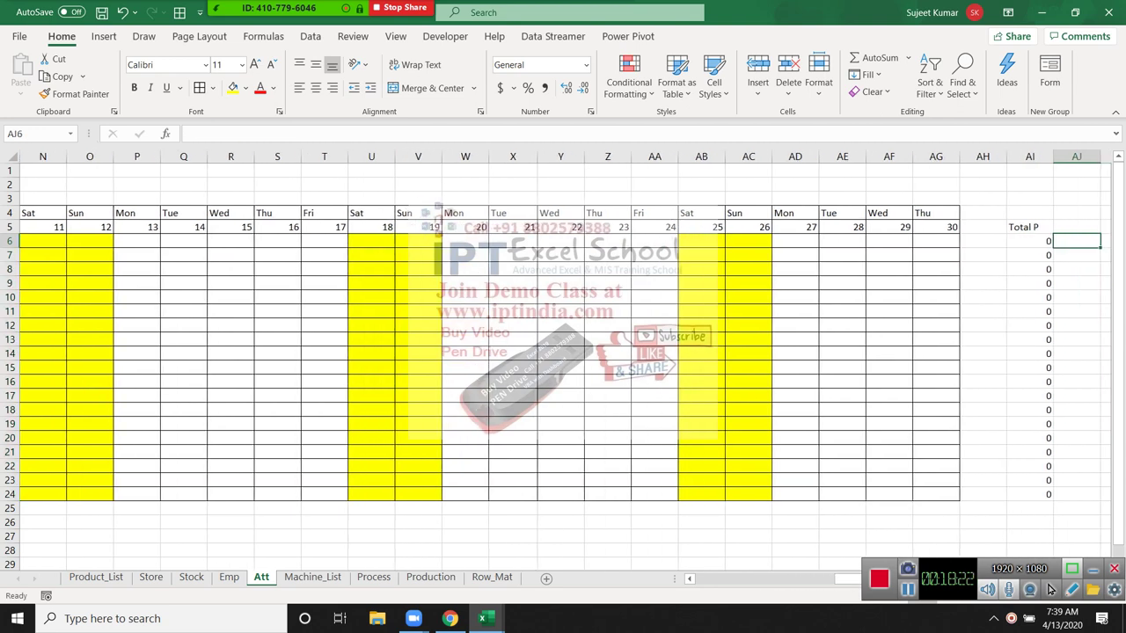
{"action": "key", "text": "Left"}
{"action": "key", "text": "Down"}
{"action": "key", "text": "Down"}
{"action": "key", "text": "Down"}
{"action": "key", "text": "Down"}
{"action": "key", "text": "Down"}
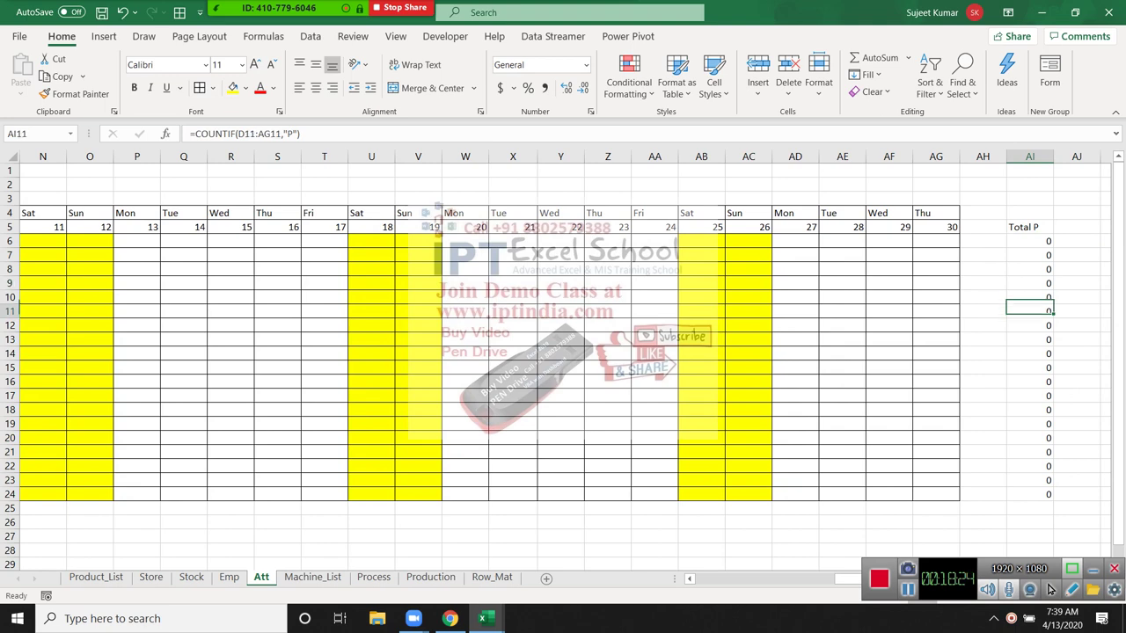
{"action": "key", "text": "Down"}
{"action": "key", "text": "Down"}
{"action": "key", "text": "Down"}
{"action": "key", "text": "Up"}
{"action": "key", "text": "Up"}
{"action": "key", "text": "Up"}
{"action": "key", "text": "Up"}
{"action": "key", "text": "Up"}
{"action": "key", "text": "Up"}
{"action": "key", "text": "Up"}
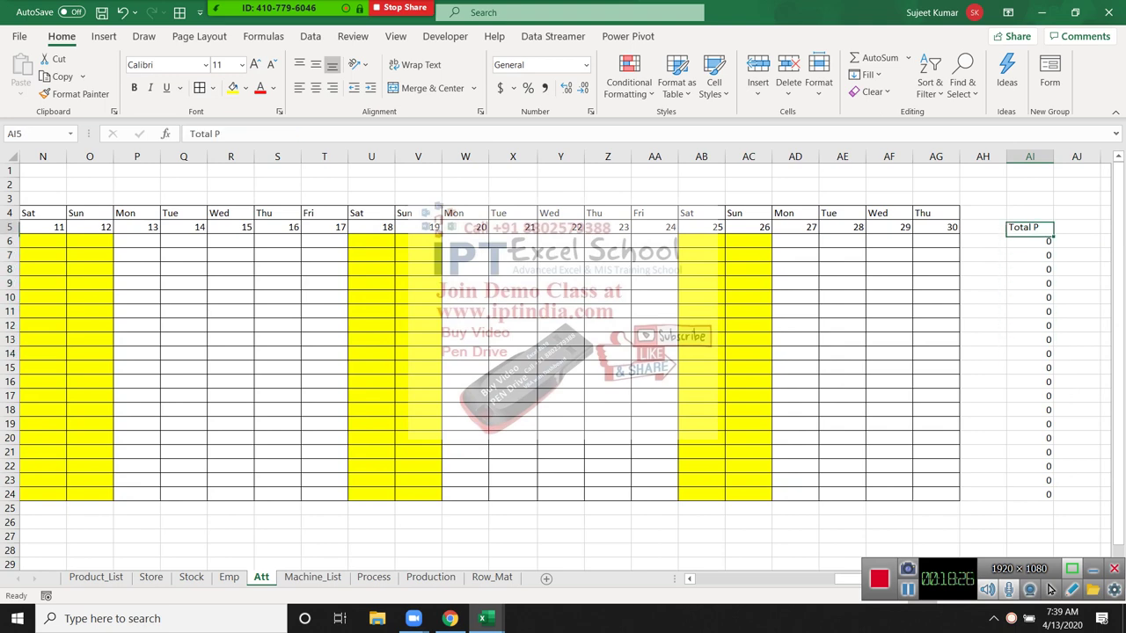
{"action": "key", "text": "ctrl+shift+Down"}
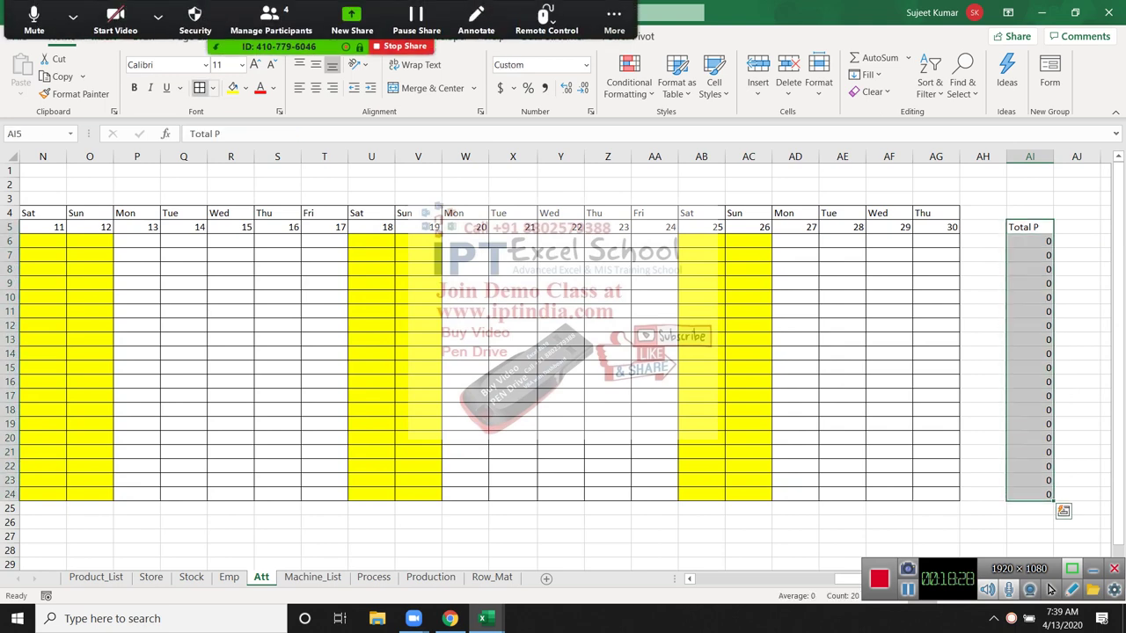
{"action": "left_click", "coordinate": [324, 353]}
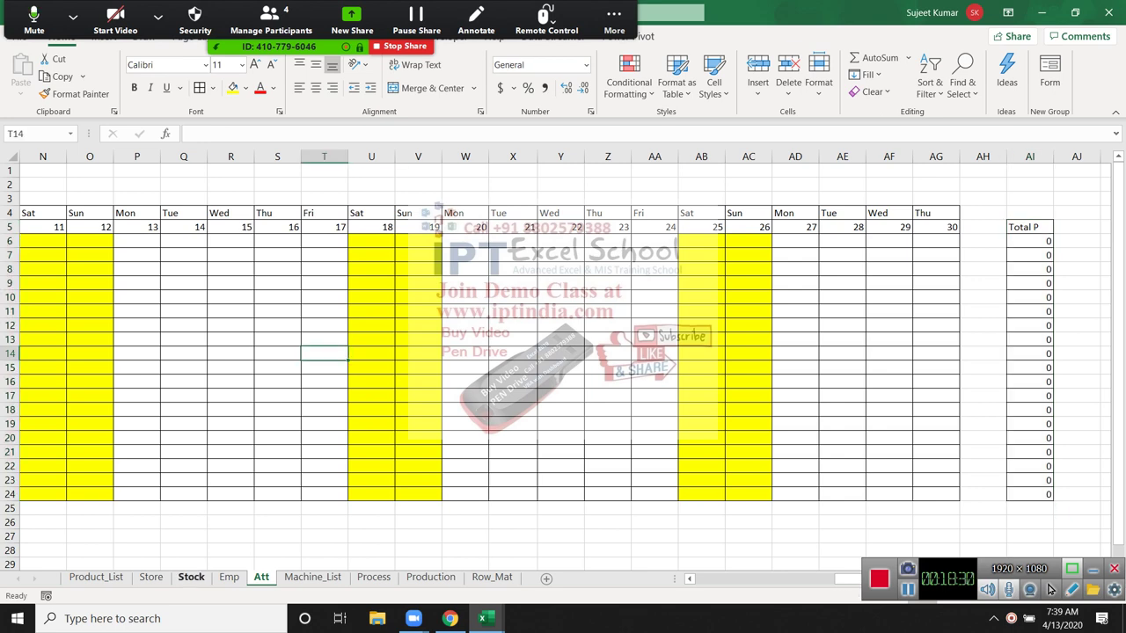
- On the Emp sheet, enter the heading Total P in M1
{"action": "key", "text": "ctrl+Page_Up"}
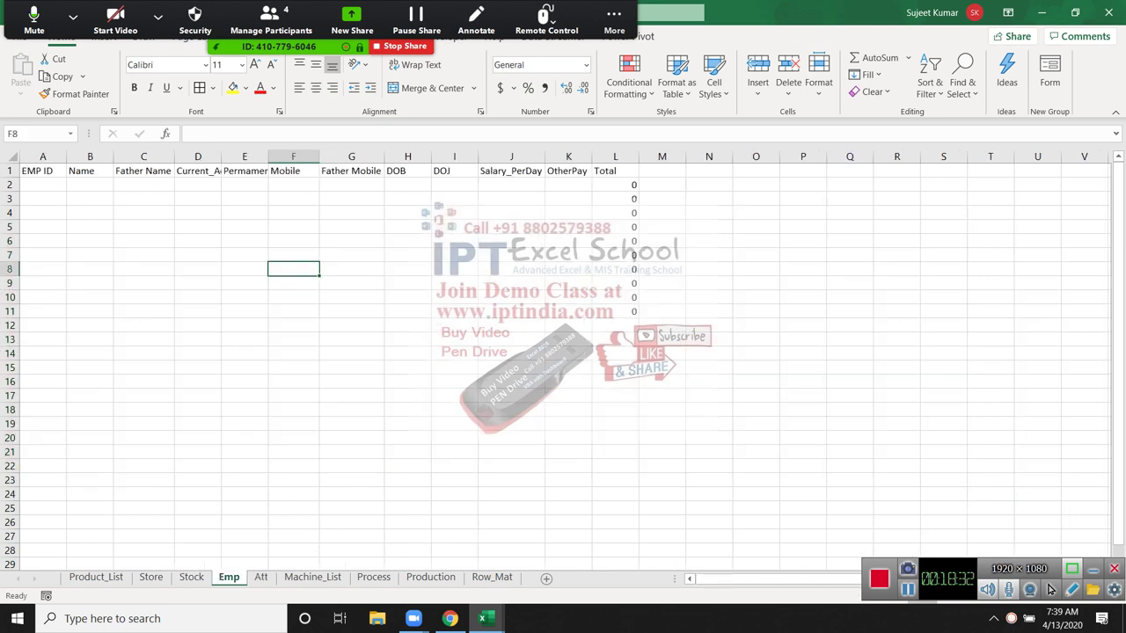
{"action": "key", "text": "ctrl+Up"}
{"action": "key", "text": "ctrl+Right"}
{"action": "key", "text": "Down"}
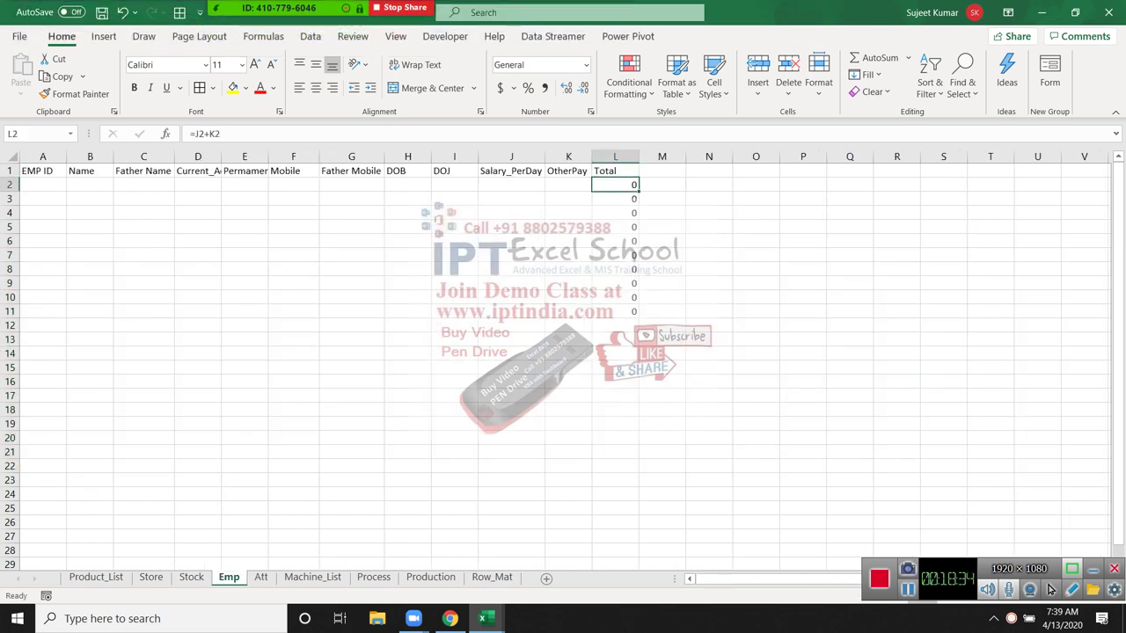
{"action": "key", "text": "Up"}
{"action": "key", "text": "Right"}
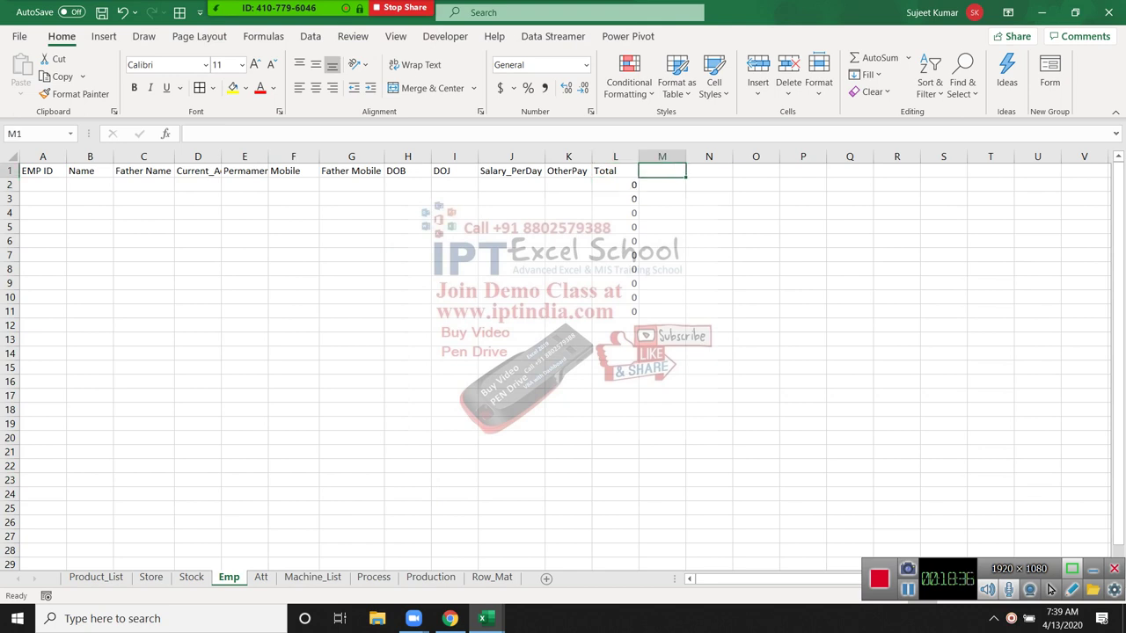
{"action": "type", "text": "Tot"}
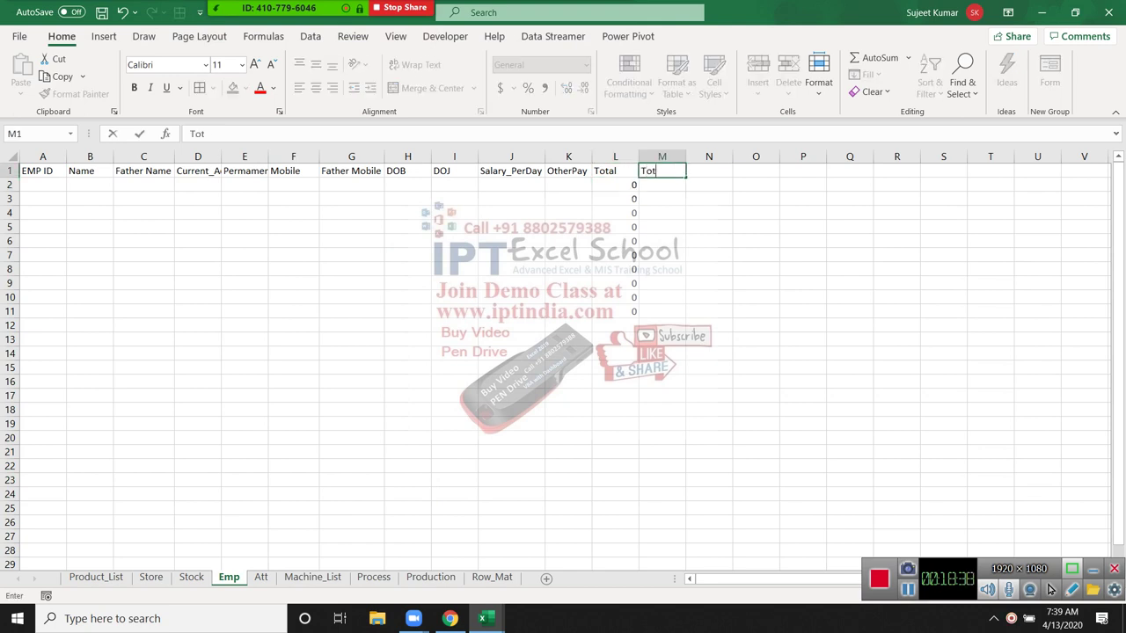
{"action": "type", "text": "al P"}
{"action": "key", "text": "Tab"}
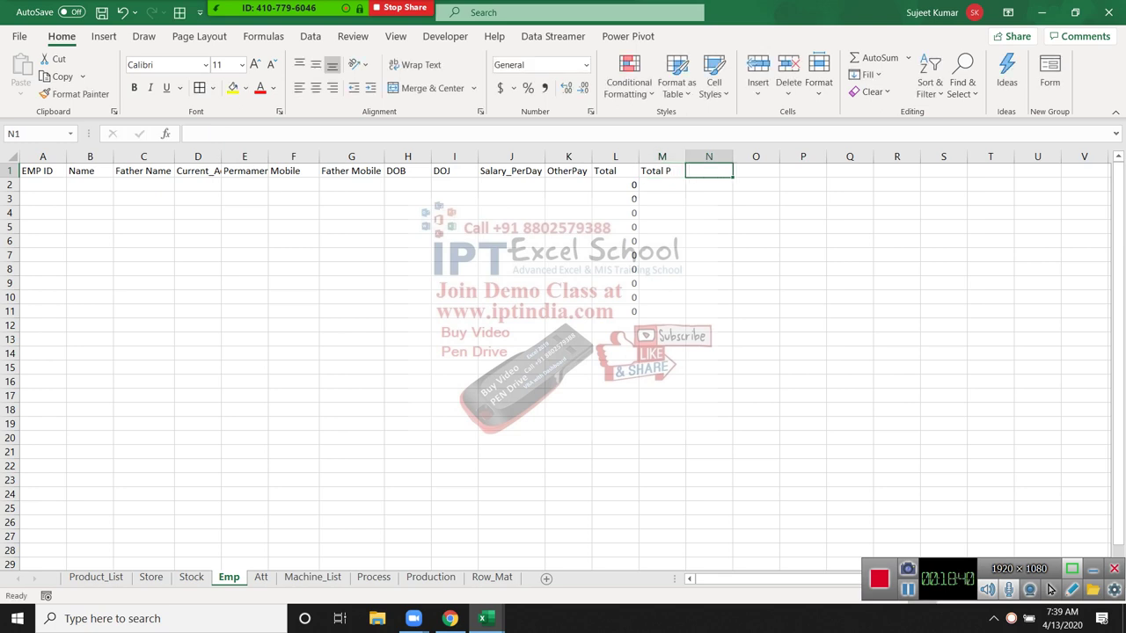
- Enter the heading Total Pay in N1, correcting a mistyped attempt
{"action": "type", "text": "Sala"}
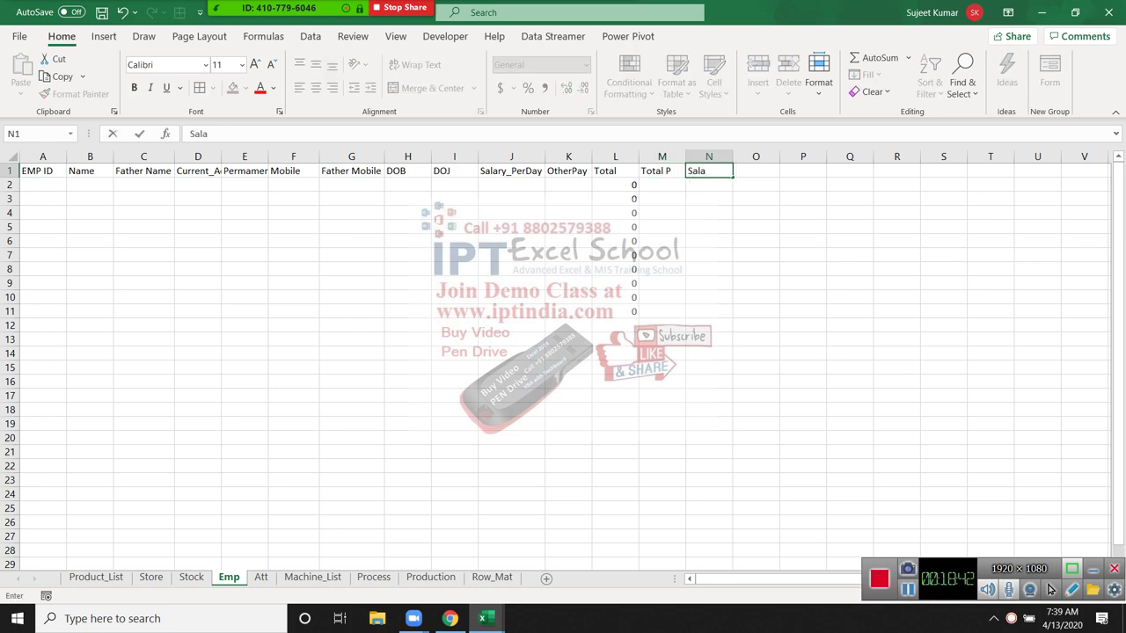
{"action": "key", "text": "BackSpace"}
{"action": "key", "text": "BackSpace"}
{"action": "key", "text": "BackSpace"}
{"action": "type", "text": "ala"}
{"action": "key", "text": "BackSpace"}
{"action": "key", "text": "BackSpace"}
{"action": "type", "text": "Tota"}
{"action": "type", "text": "l PAy"}
{"action": "key", "text": "Return"}
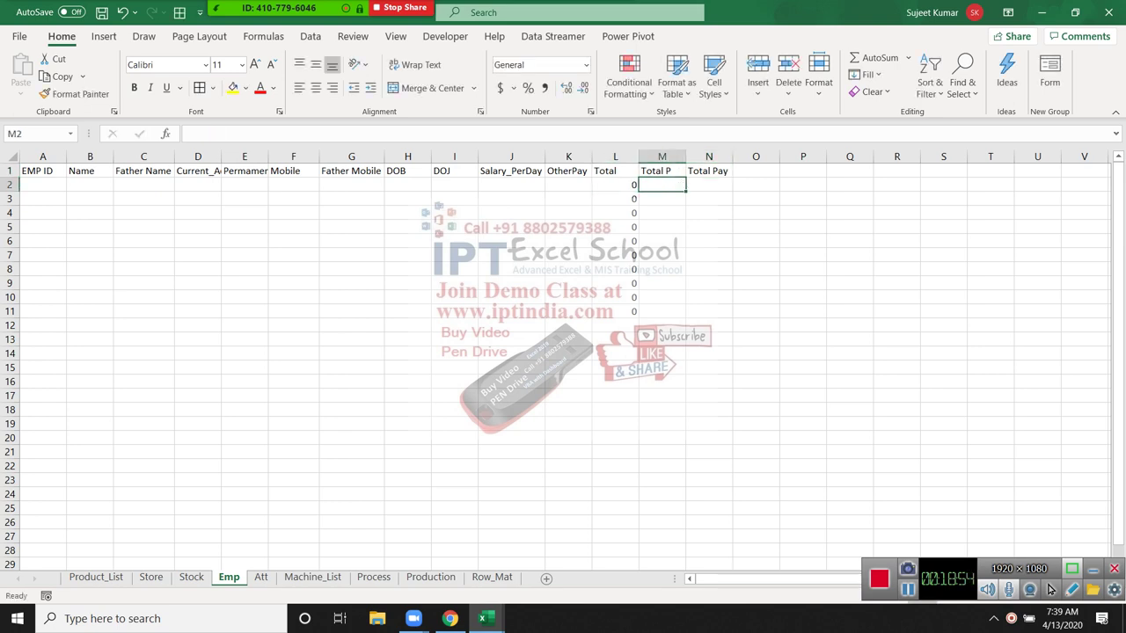
- Enter =VLOOKUP(A2,Att!A:AI,35,0) in M2 to fetch the employee's Total P
{"action": "type", "text": "="}
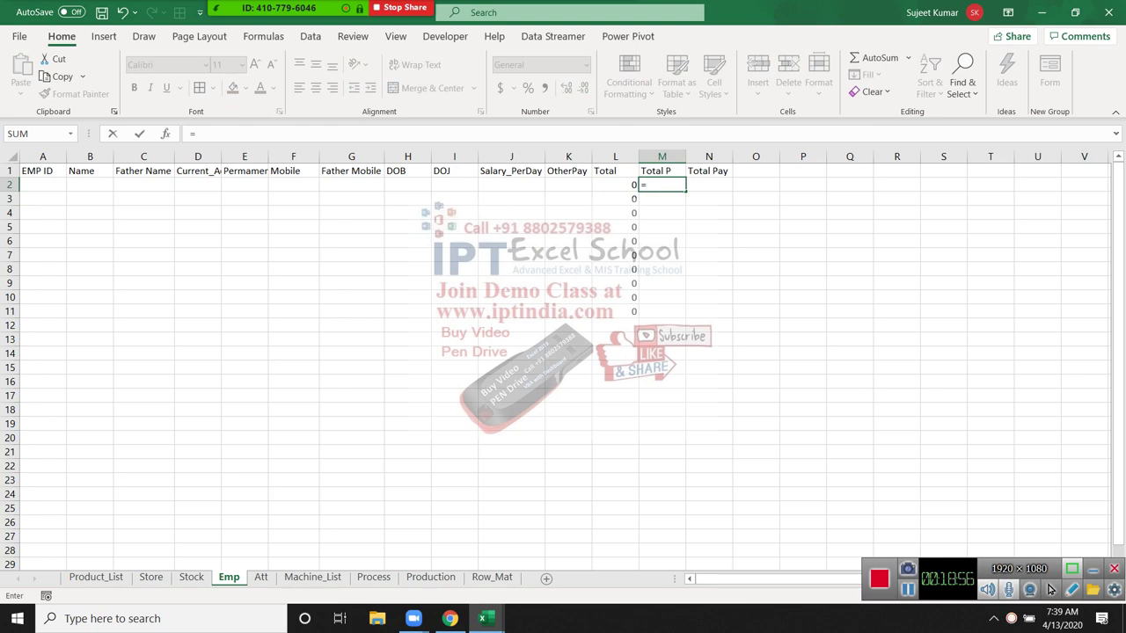
{"action": "type", "text": "vl"}
{"action": "key", "text": "Tab"}
{"action": "key", "text": "Left"}
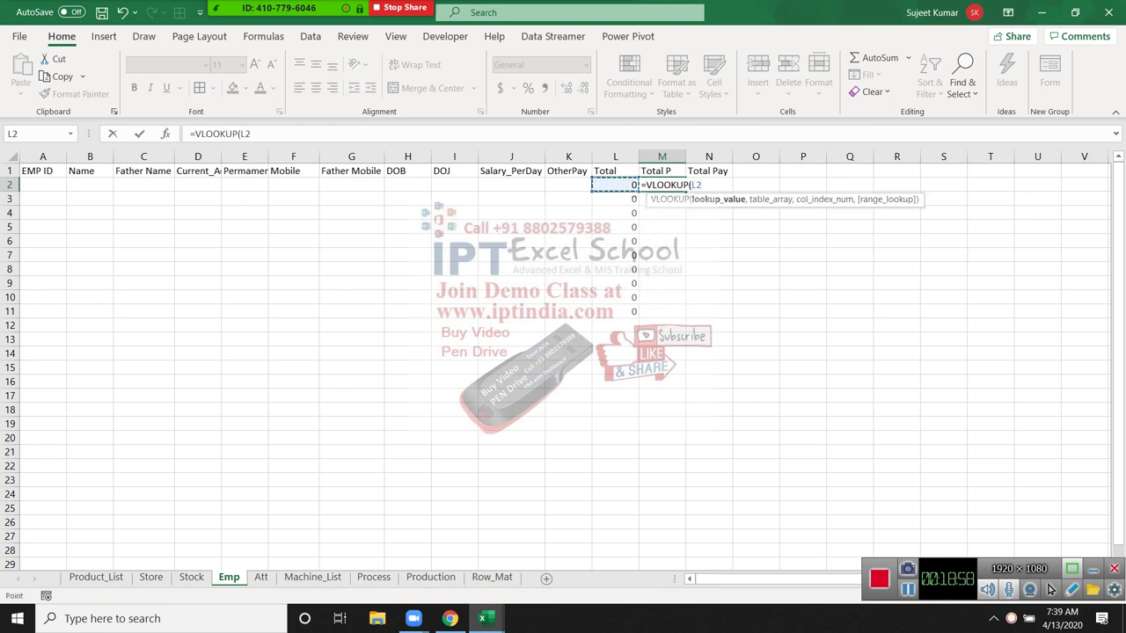
{"action": "key", "text": "Left"}
{"action": "key", "text": "Left"}
{"action": "key", "text": "Left"}
{"action": "type", "text": ","}
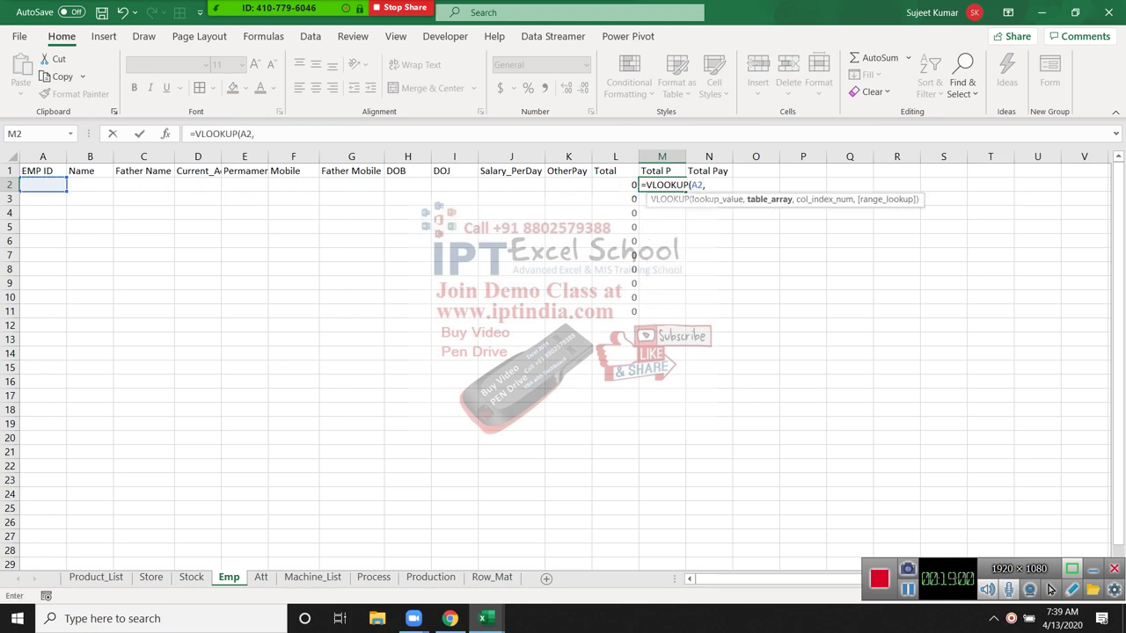
{"action": "left_click", "coordinate": [261, 577]}
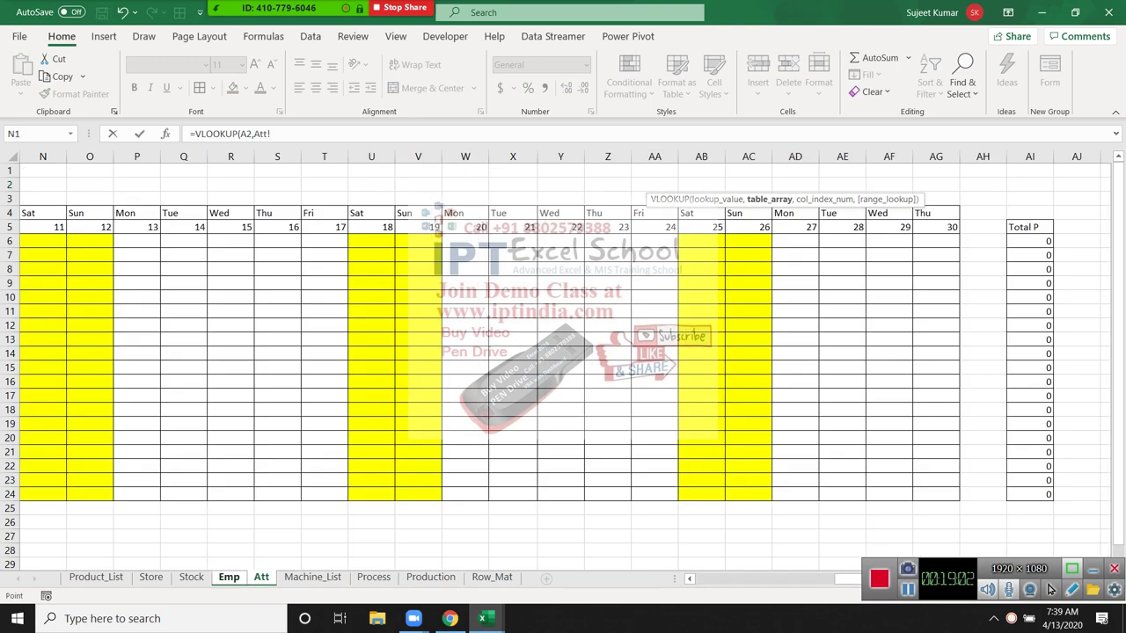
{"action": "key", "text": "Down"}
{"action": "key", "text": "Home"}
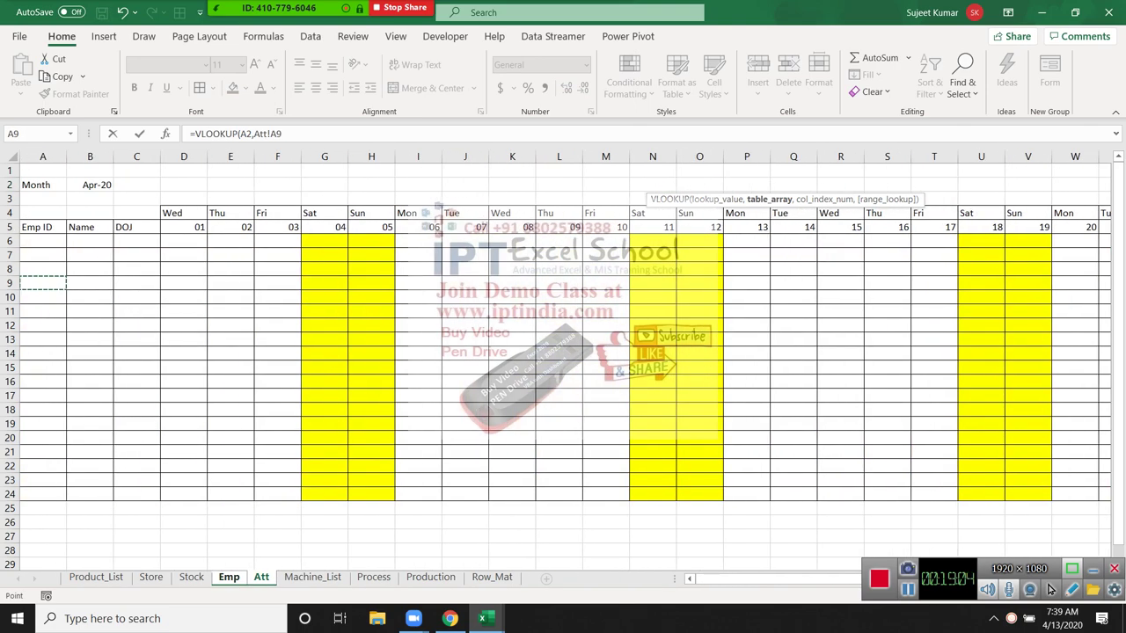
{"action": "key", "text": "Up"}
{"action": "key", "text": "Up"}
{"action": "key", "text": "Up"}
{"action": "key", "text": "ctrl+space"}
{"action": "key", "text": "shift+Right"}
{"action": "key", "text": "shift+Right"}
{"action": "key", "text": "shift+Right"}
{"action": "key", "text": "shift+Right"}
{"action": "key", "text": "shift+Right"}
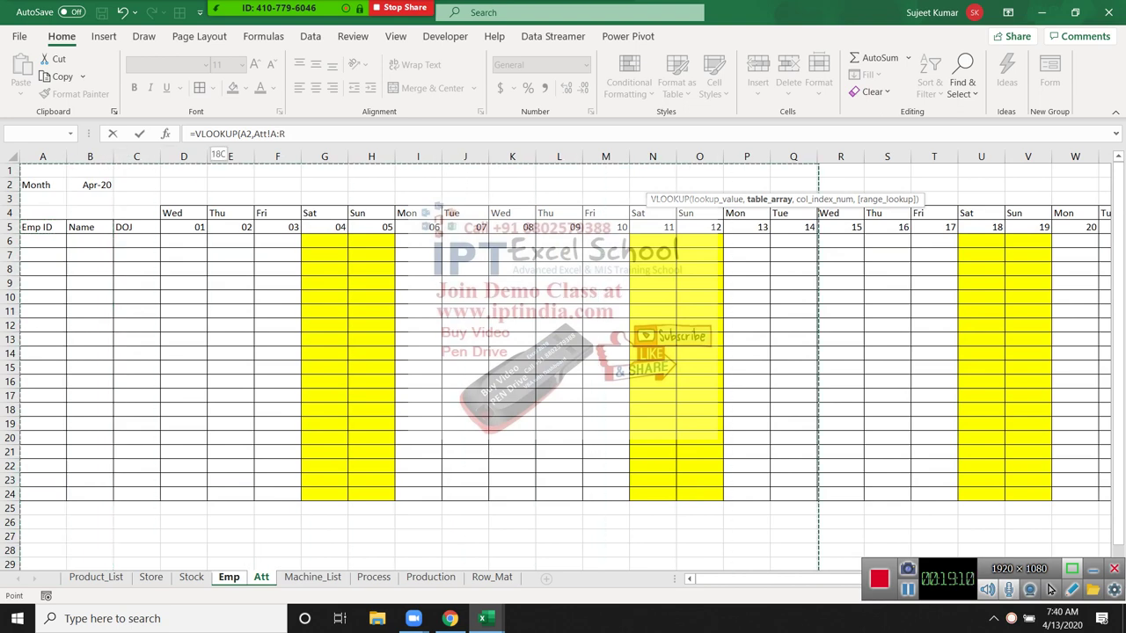
{"action": "key", "text": "shift+Right"}
{"action": "key", "text": "shift+Right"}
{"action": "key", "text": "shift+Right"}
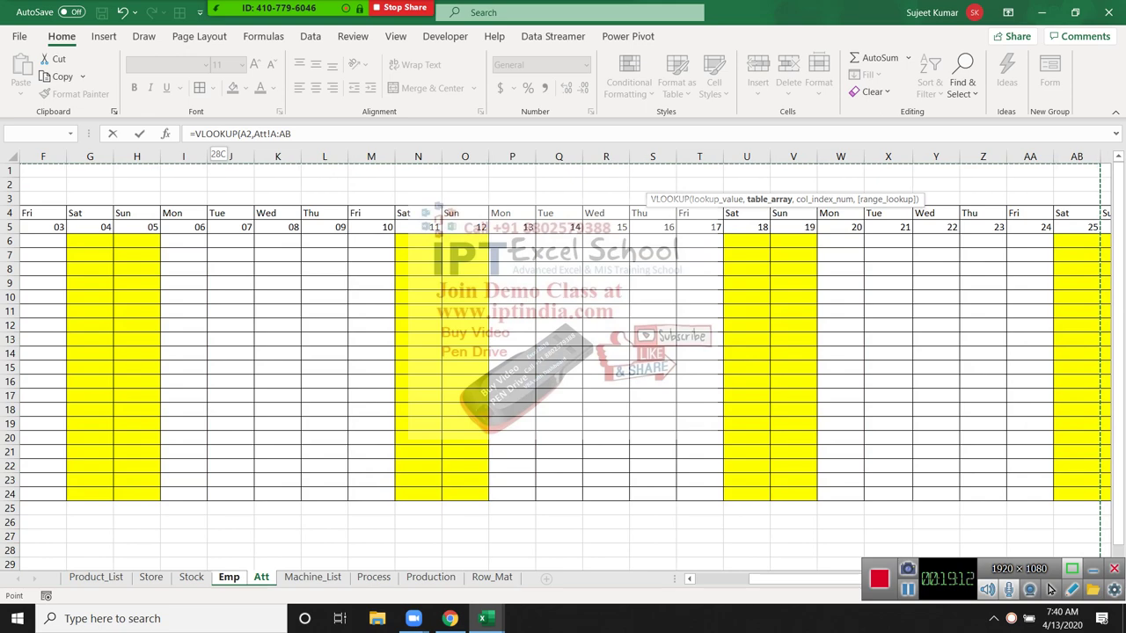
{"action": "key", "text": "shift+Right"}
{"action": "key", "text": "shift+Right"}
{"action": "key", "text": "shift+Right"}
{"action": "key", "text": "shift+Right"}
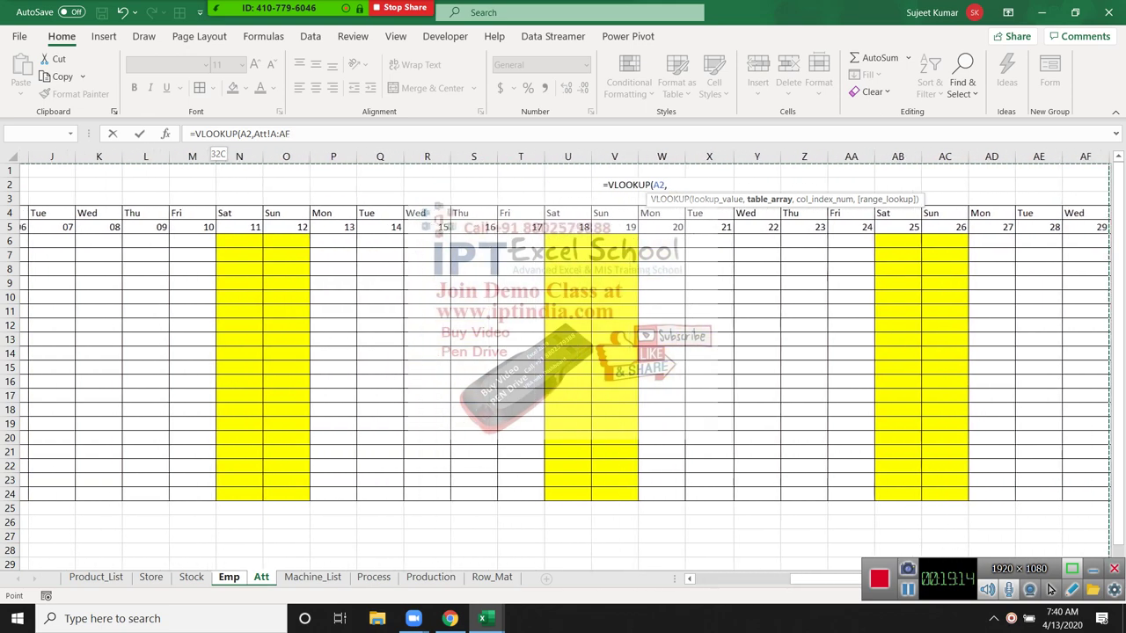
{"action": "key", "text": "shift+Right"}
{"action": "key", "text": "shift+Right"}
{"action": "key", "text": "shift+Right"}
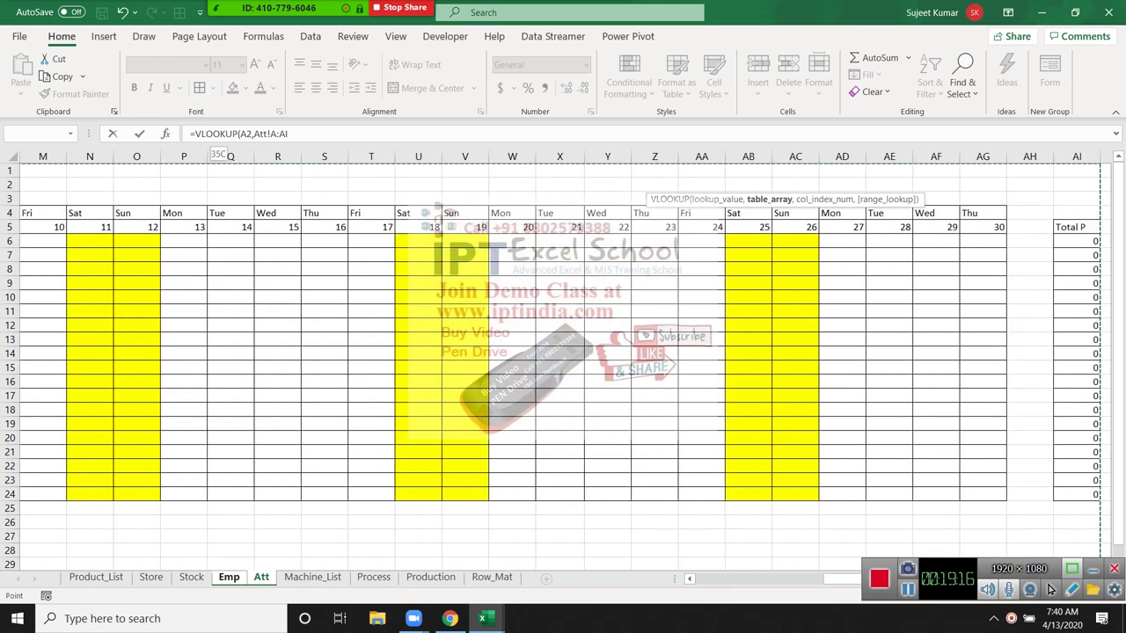
{"action": "type", "text": ","}
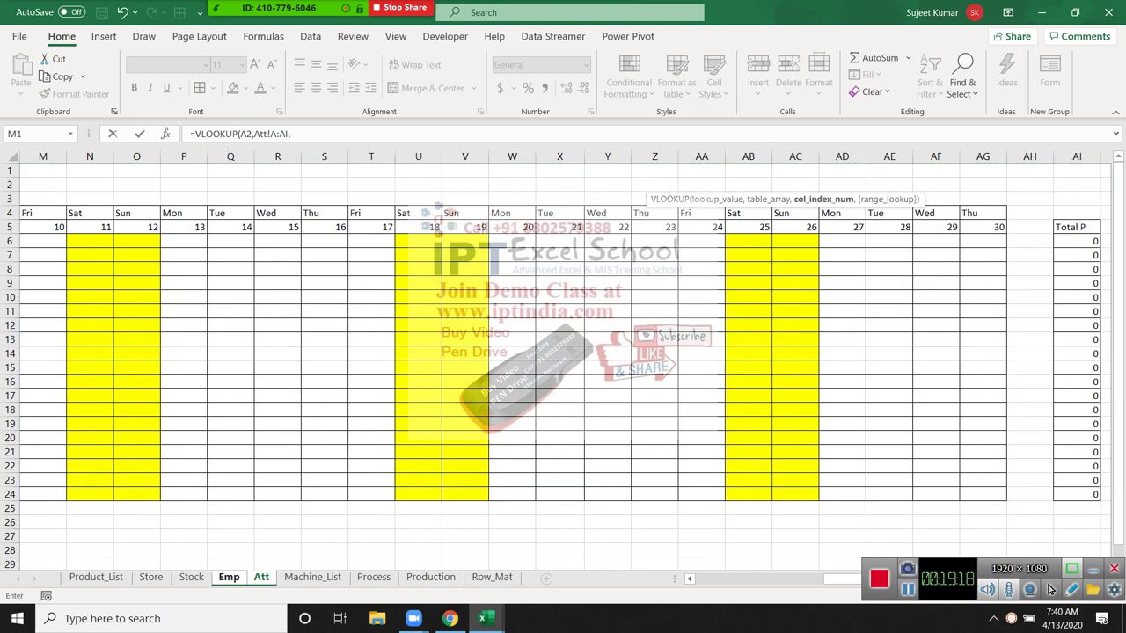
{"action": "type", "text": "35,0"}
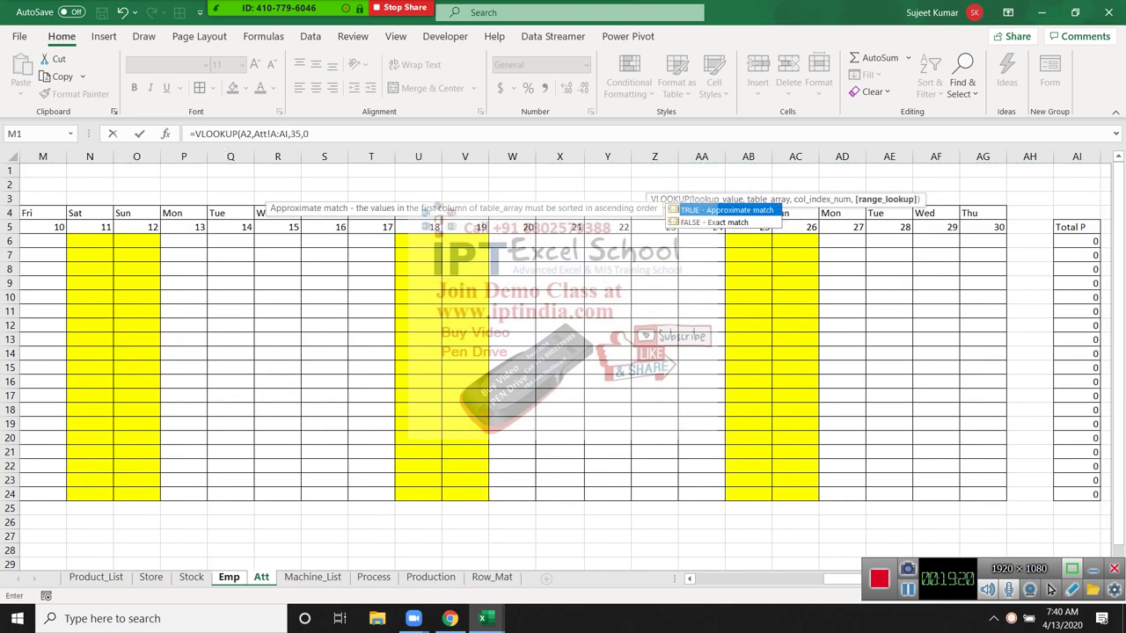
{"action": "key", "text": "Return"}
- Wrap the M2 lookup in IFERROR with 0 as the fallback
{"action": "key", "text": "Up"}
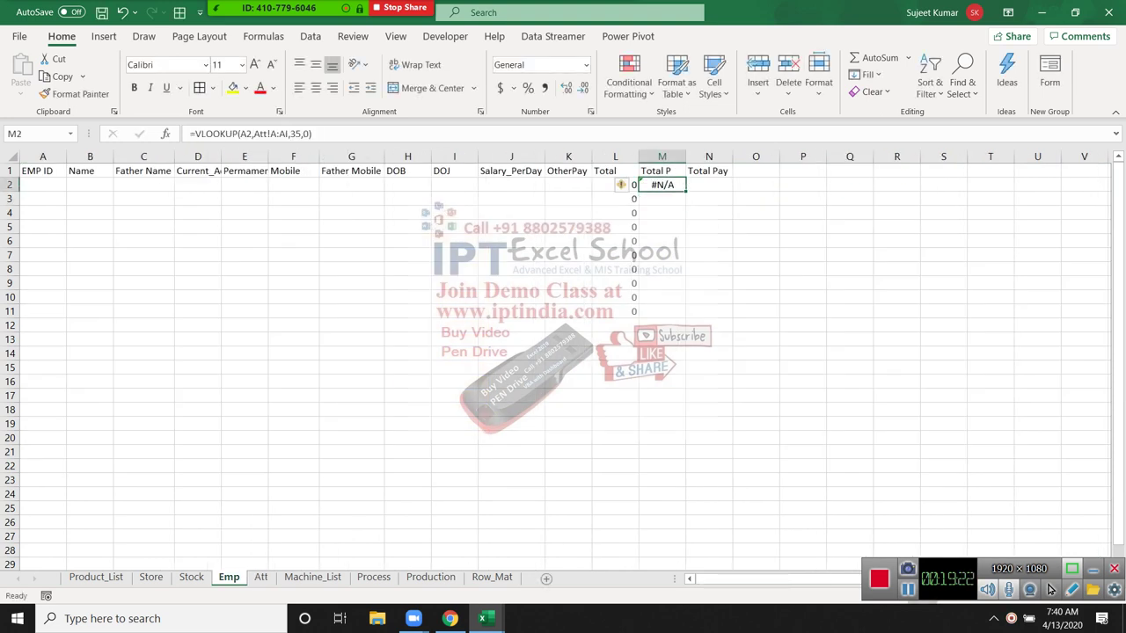
{"action": "key", "text": "F2"}
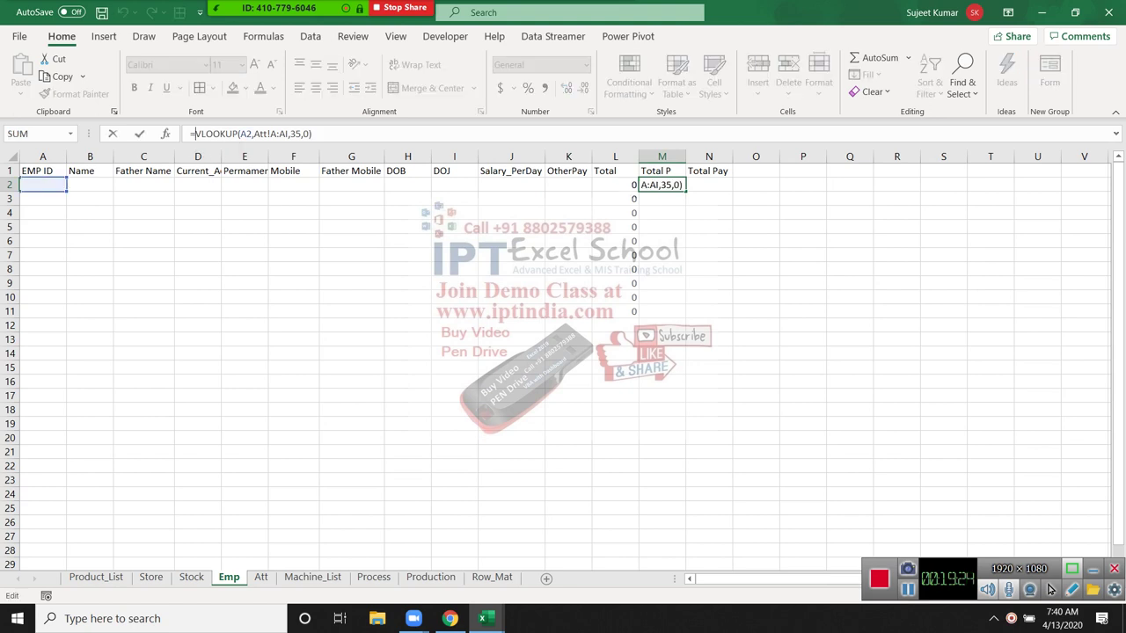
{"action": "key", "text": "Home"}
{"action": "key", "text": "Right"}
{"action": "type", "text": "IFERROR("}
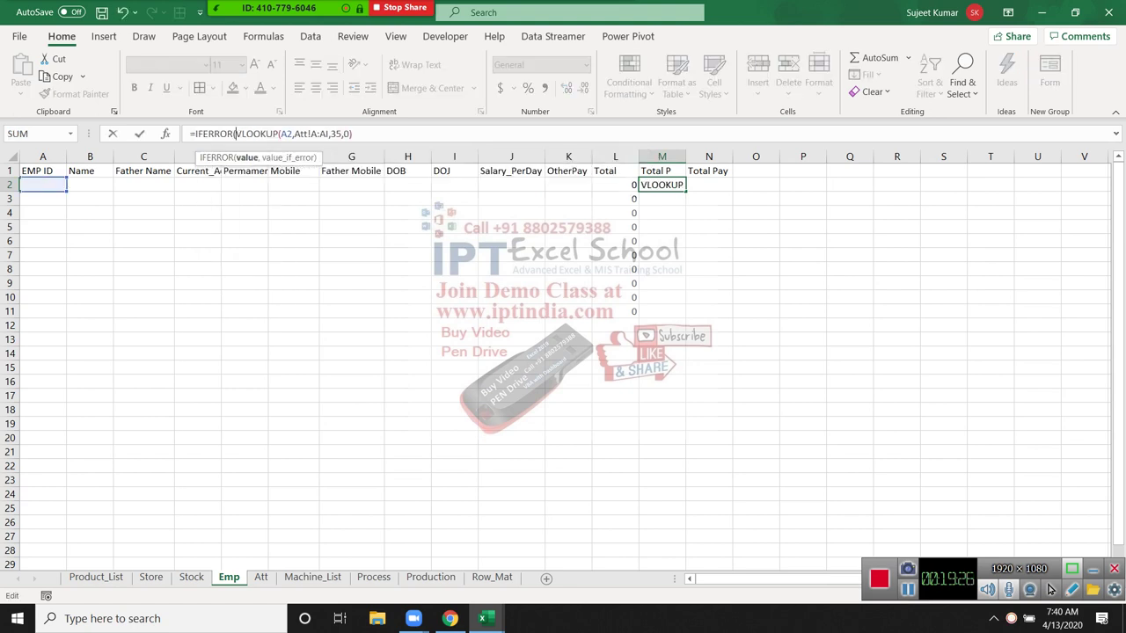
{"action": "key", "text": "End"}
{"action": "type", "text": ","}
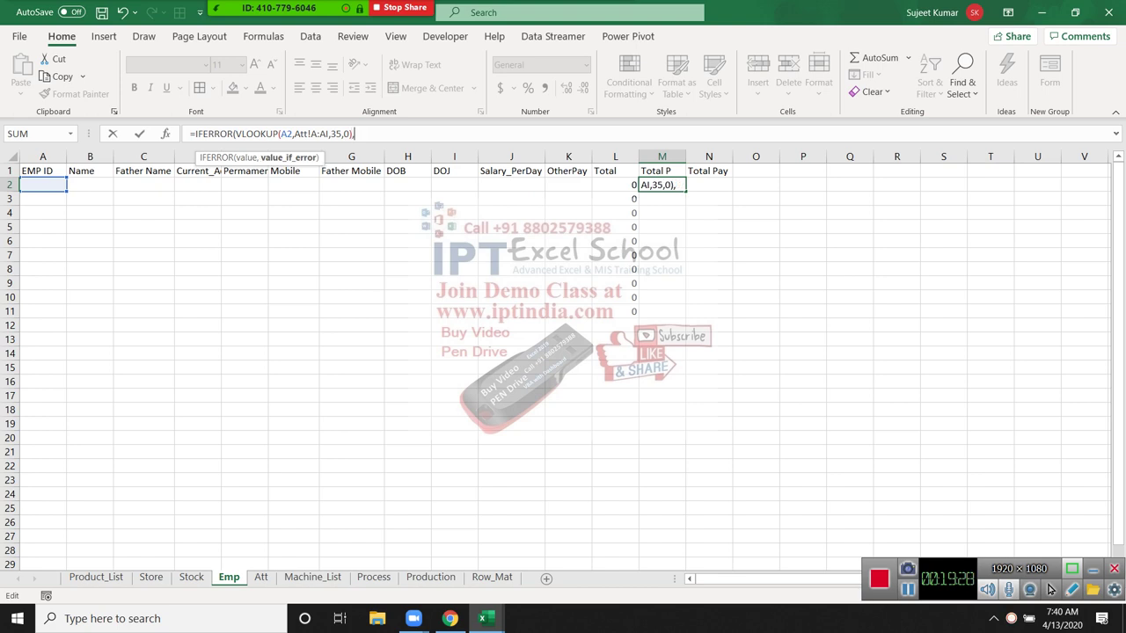
{"action": "key", "text": "ctrl+Return"}
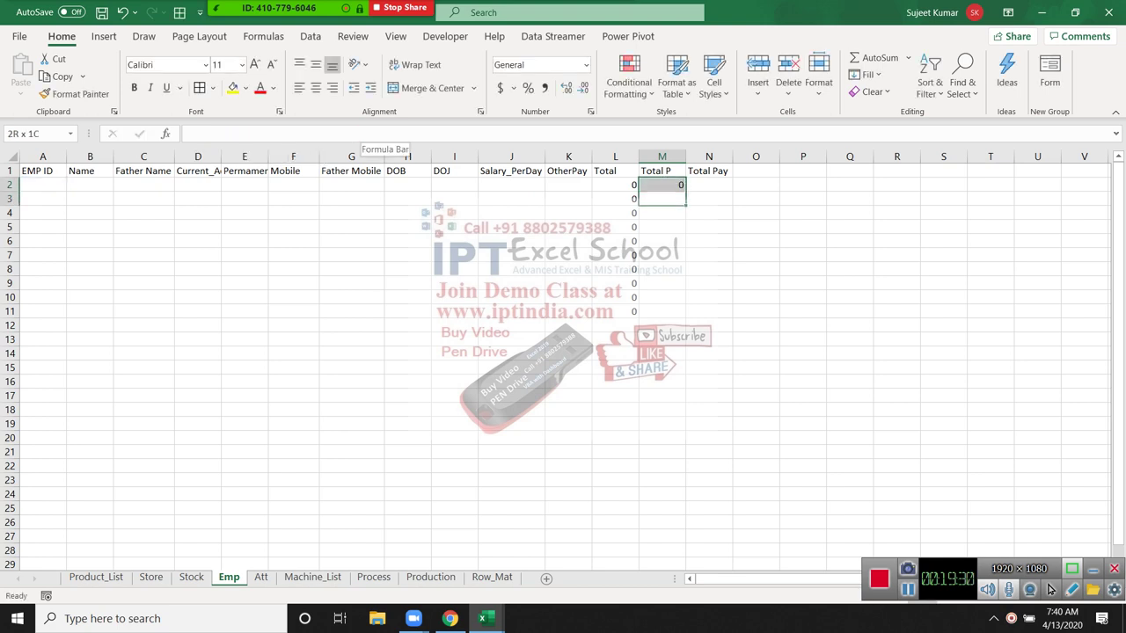
- Fill the M2 formula down to M11
{"action": "key", "text": "shift+Down"}
{"action": "key", "text": "shift+Down"}
{"action": "key", "text": "shift+Down"}
{"action": "key", "text": "shift+Down"}
{"action": "key", "text": "shift+Down"}
{"action": "key", "text": "shift+Down"}
{"action": "key", "text": "shift+Down"}
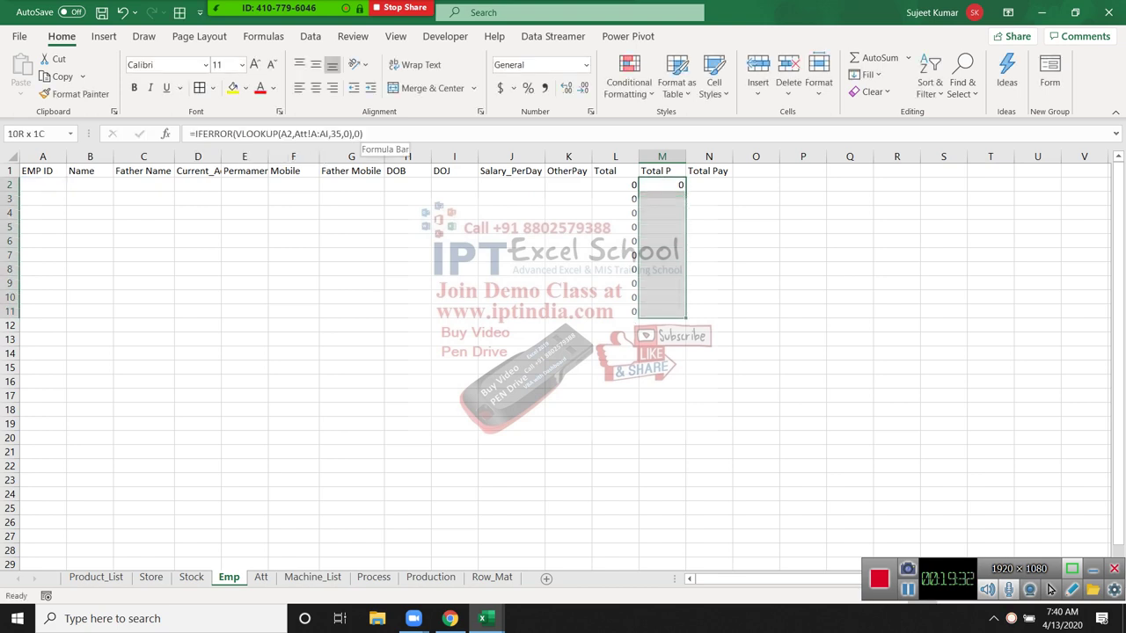
{"action": "key", "text": "ctrl+d"}
{"action": "key", "text": "Left"}
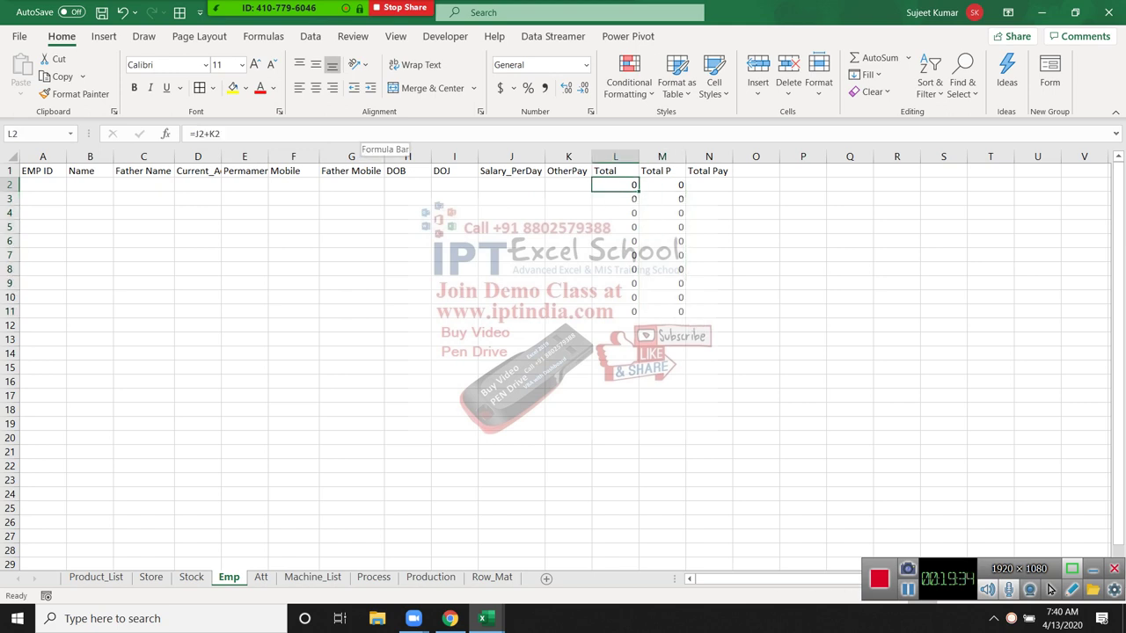
{"action": "key", "text": "Home"}
- Enter test Emp ID 1 on Emp and Att, marking P days on Att
{"action": "type", "text": "1"}
{"action": "key", "text": "Return"}
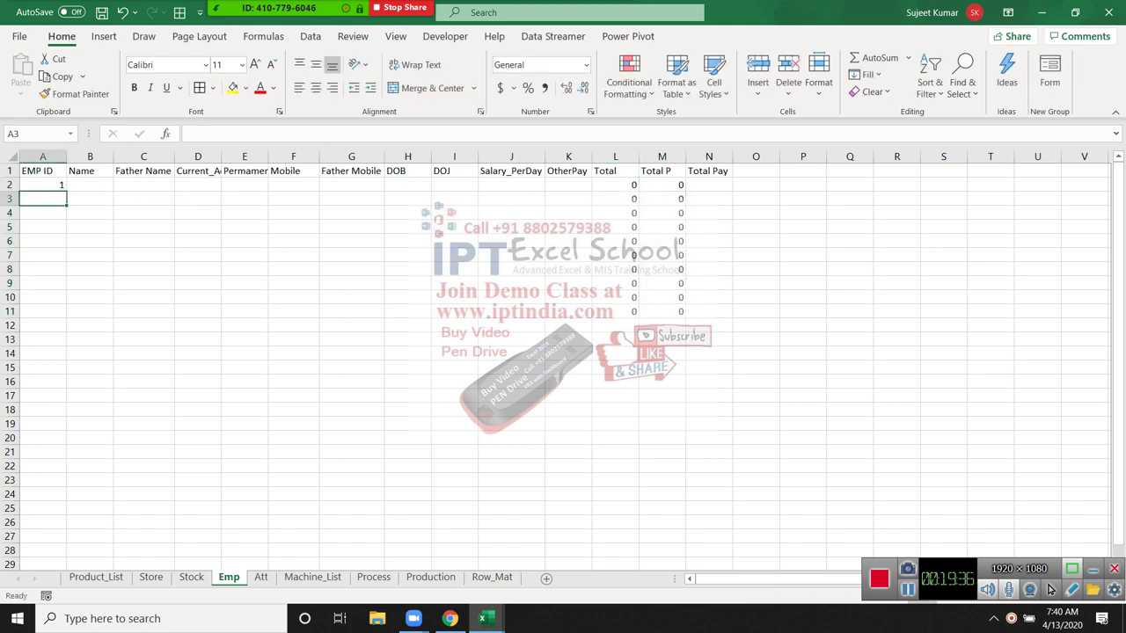
{"action": "key", "text": "ctrl+Page_Down"}
{"action": "key", "text": "ctrl+Home"}
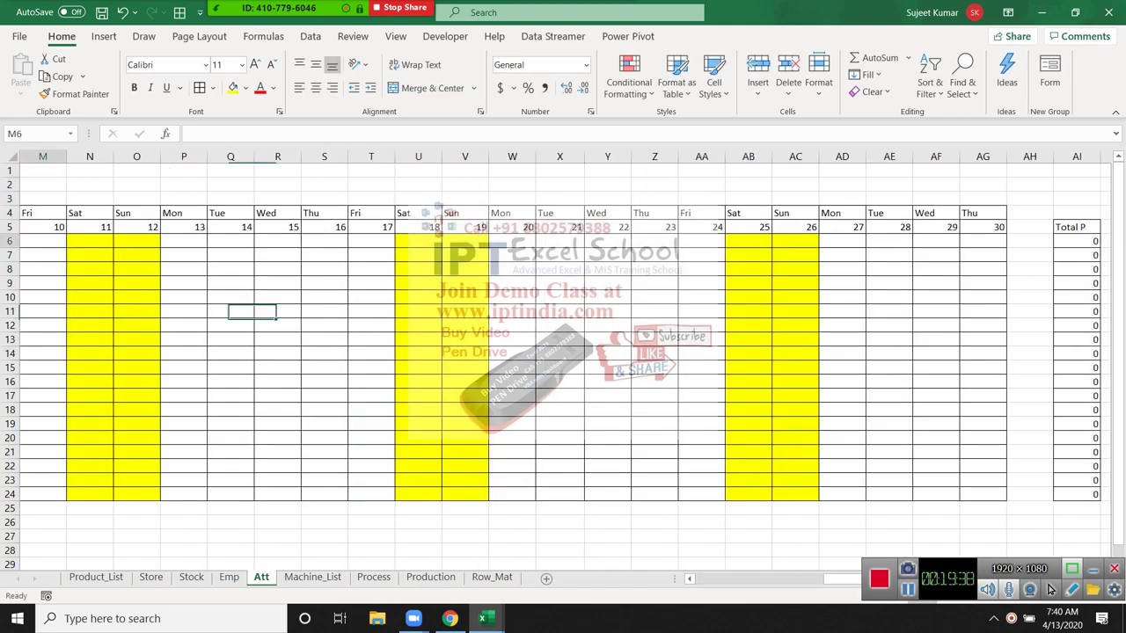
{"action": "type", "text": "1"}
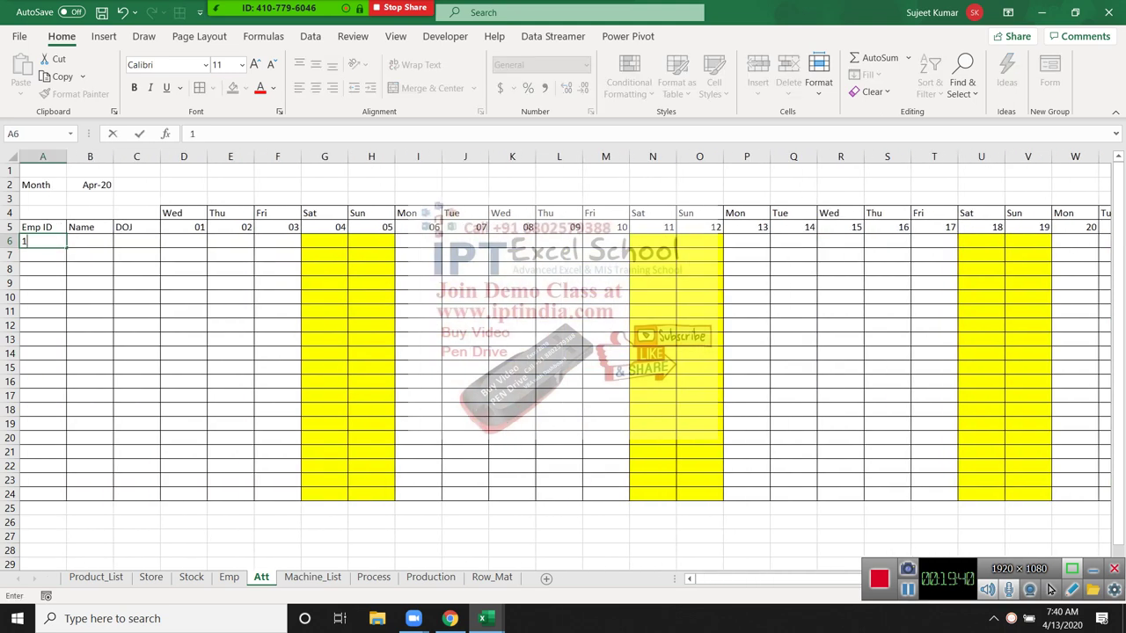
{"action": "key", "text": "Tab"}
{"action": "key", "text": "Tab"}
{"action": "key", "text": "Tab"}
{"action": "key", "text": "Tab"}
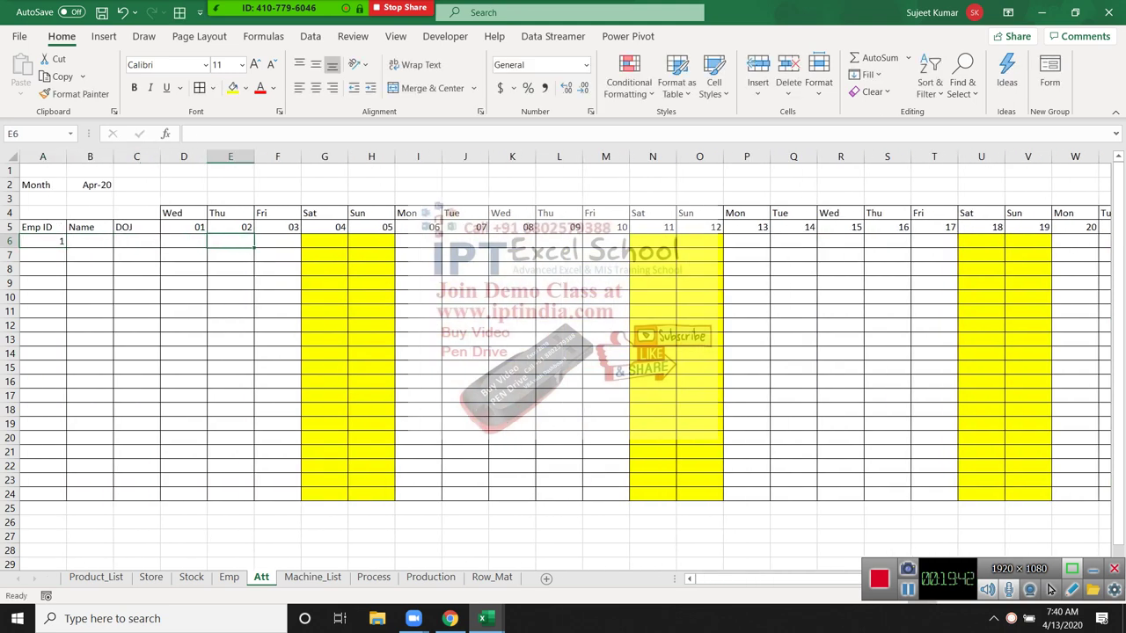
{"action": "type", "text": "P"}
{"action": "key", "text": "Tab"}
{"action": "key", "text": "Tab"}
{"action": "key", "text": "Tab"}
{"action": "key", "text": "Tab"}
{"action": "key", "text": "Tab"}
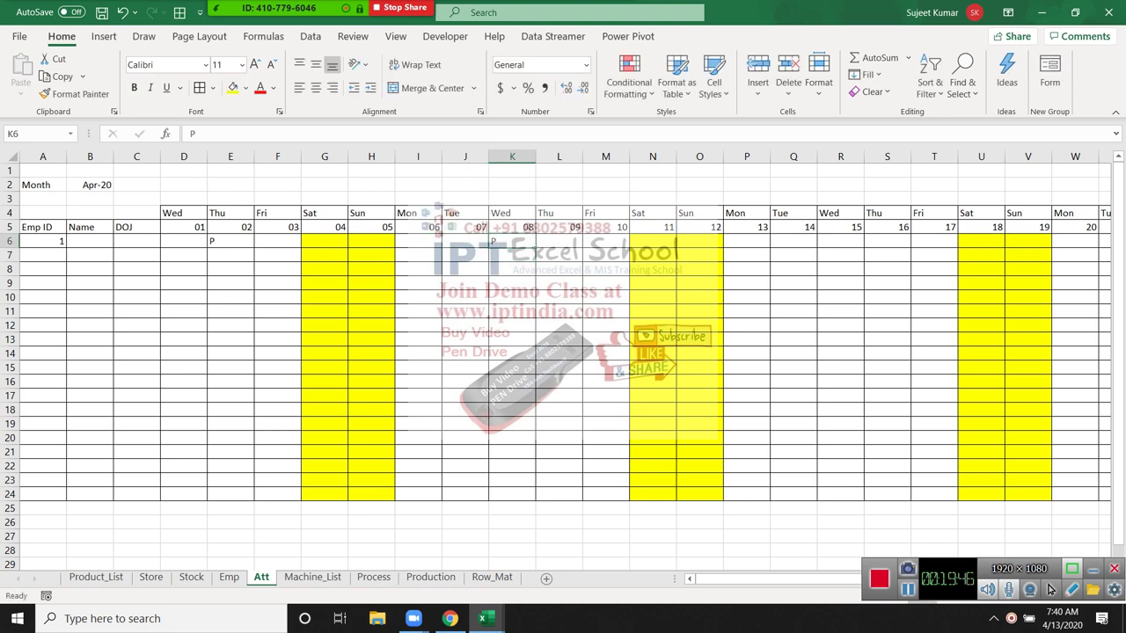
- Check that AI6 counts 2 P days, then return to the Emp sheet
{"action": "key", "text": "Right"}
{"action": "key", "text": "Up"}
{"action": "key", "text": "ctrl+Right"}
{"action": "key", "text": "Down"}
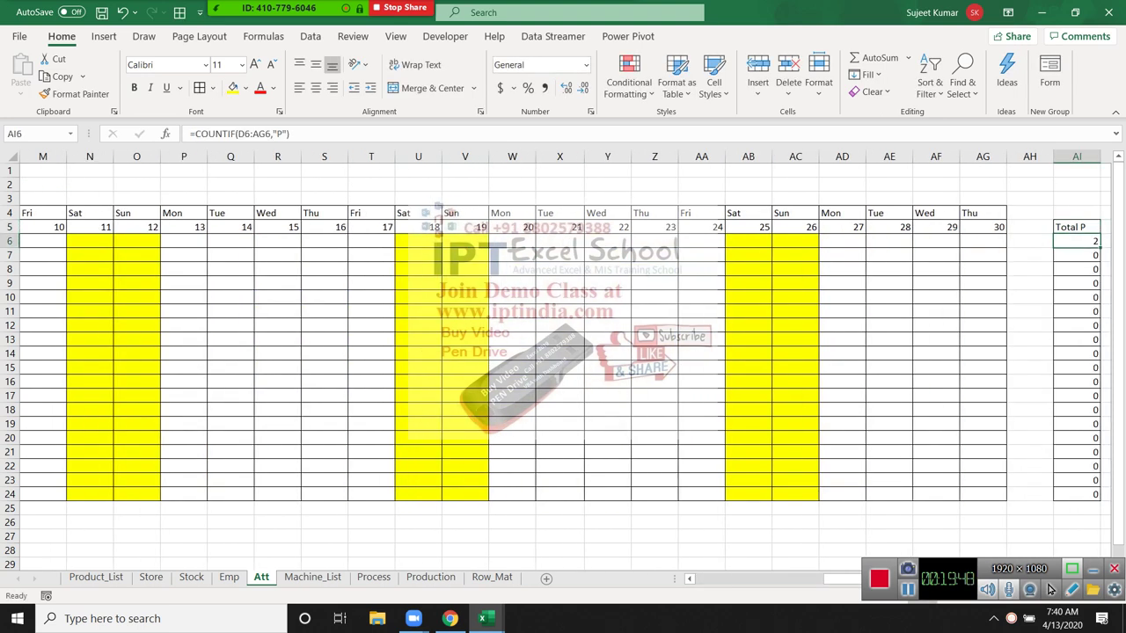
{"action": "key", "text": "ctrl+Page_Up"}
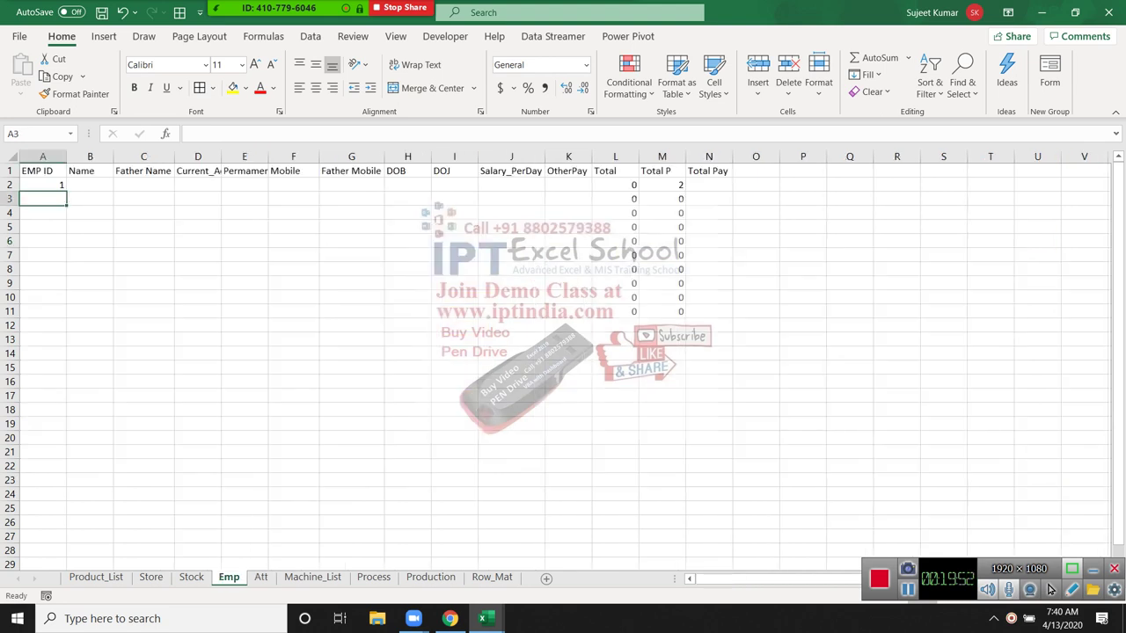
- Enter Salary_PerDay 300 and OtherPay 20 for employee 1 on the Emp sheet
{"action": "key", "text": "Up"}
{"action": "key", "text": "Right"}
{"action": "key", "text": "Right"}
{"action": "key", "text": "Right"}
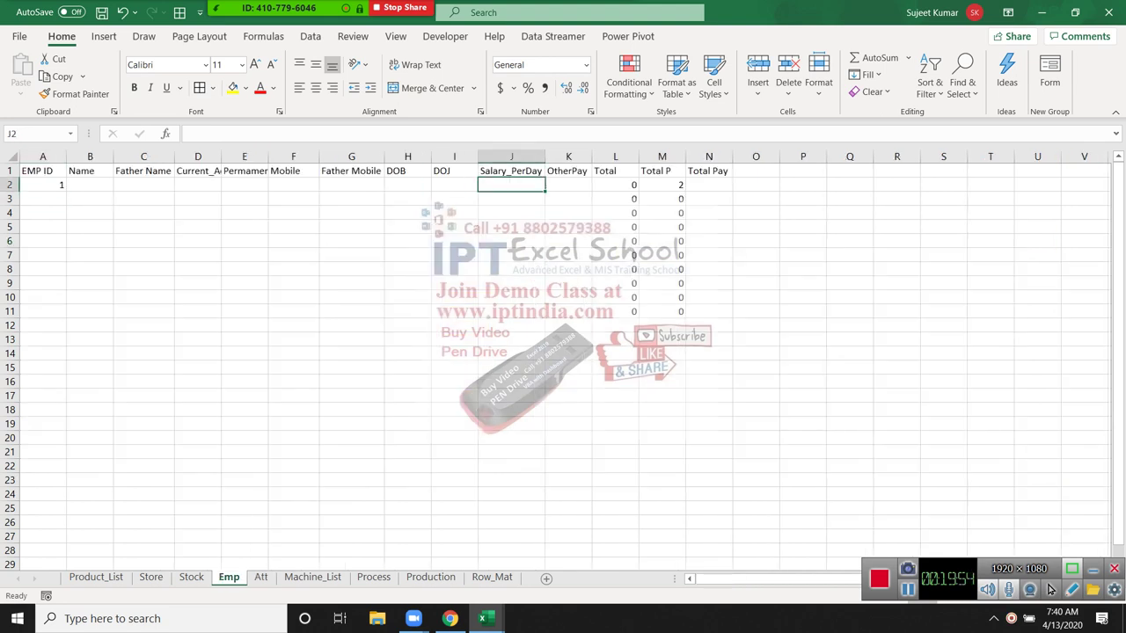
{"action": "type", "text": "300"}
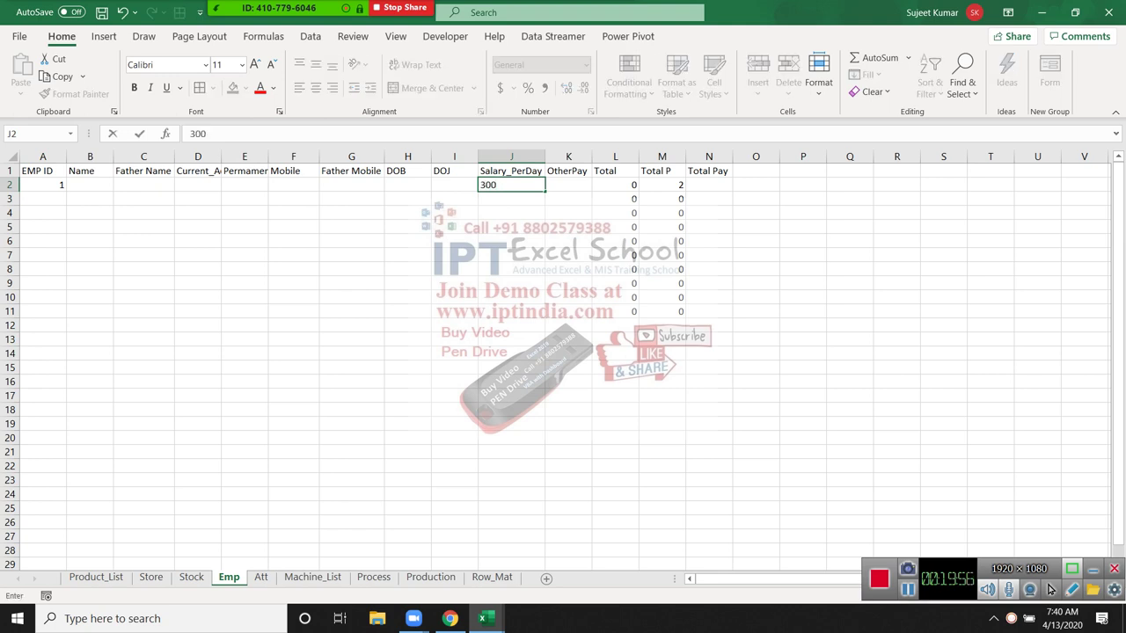
{"action": "key", "text": "Tab"}
{"action": "type", "text": "20"}
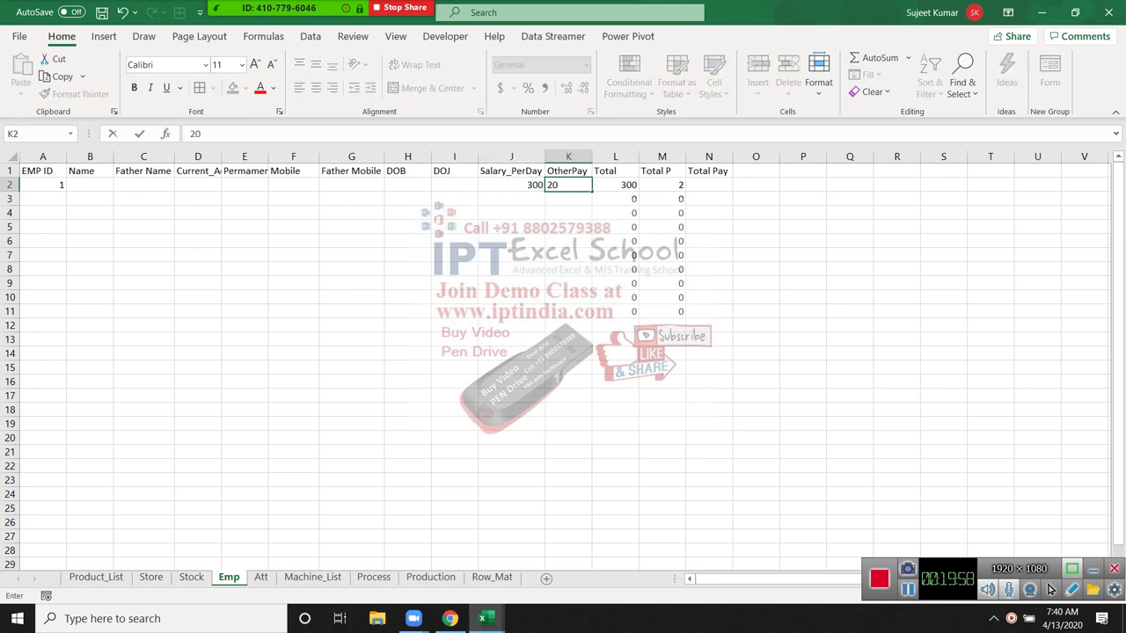
{"action": "key", "text": "Tab"}
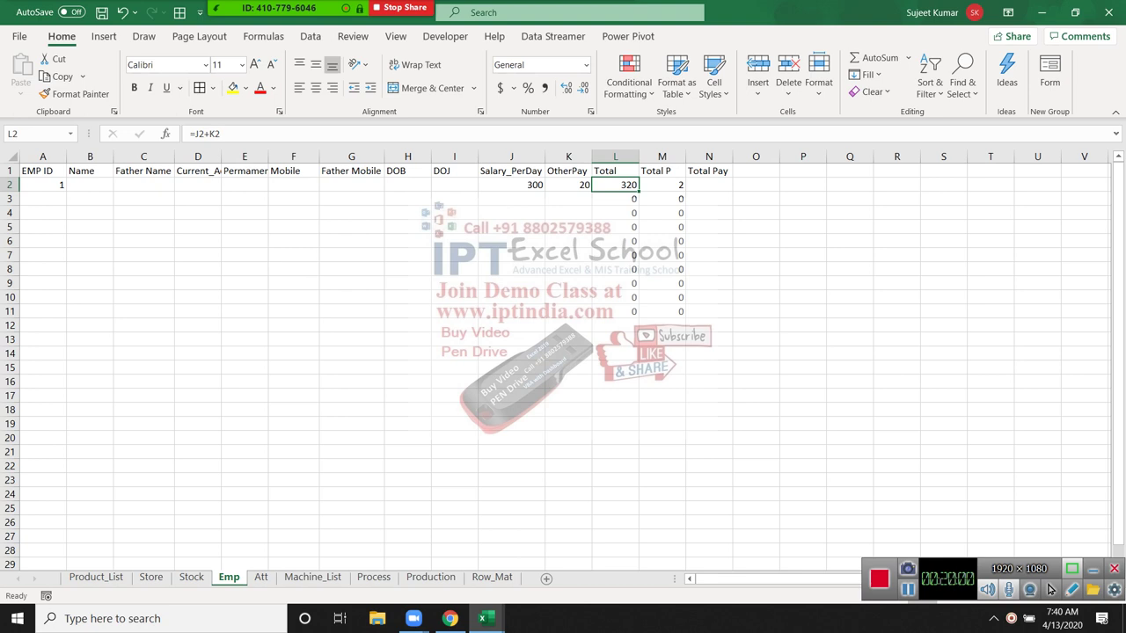
- Give employee 1's Total Pay the formula =L2*M2 (640), then switch to the Att sheet
{"action": "key", "text": "Right"}
{"action": "key", "text": "Right"}
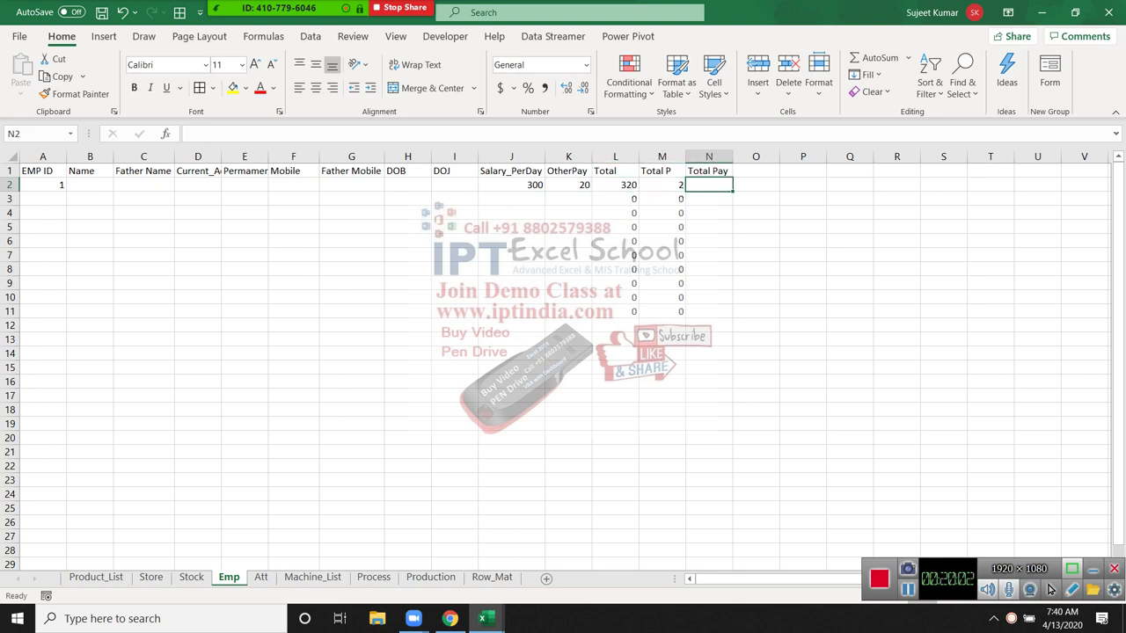
{"action": "type", "text": "="}
{"action": "key", "text": "Left"}
{"action": "key", "text": "Left"}
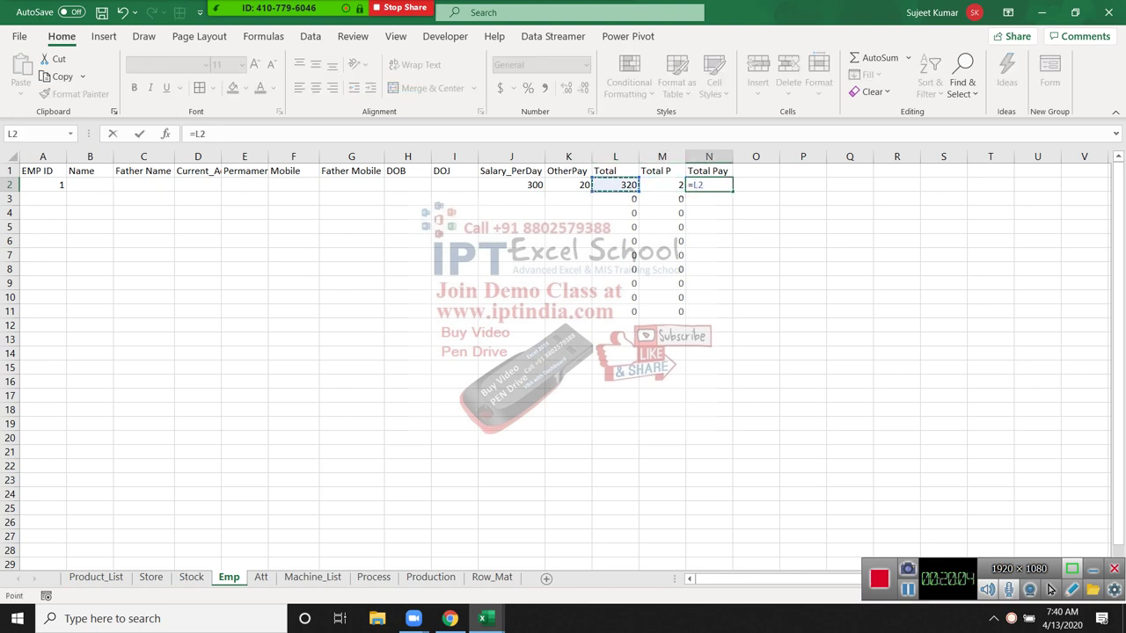
{"action": "type", "text": "*"}
{"action": "key", "text": "Left"}
{"action": "key", "text": "Return"}
{"action": "key", "text": "Up"}
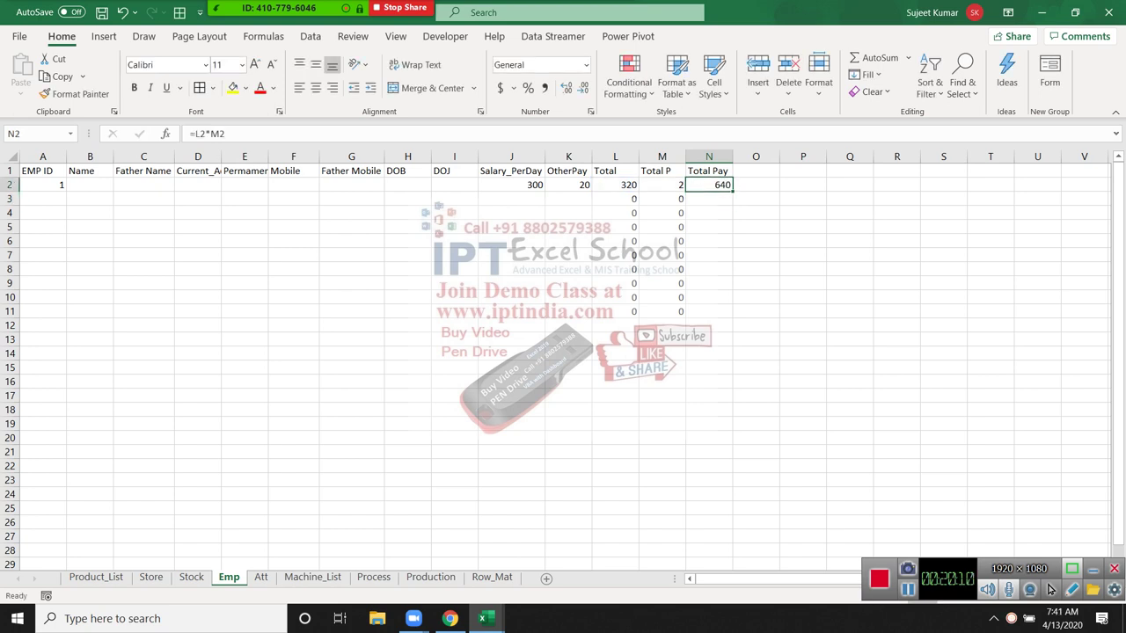
{"action": "key", "text": "ctrl+Page_Down"}
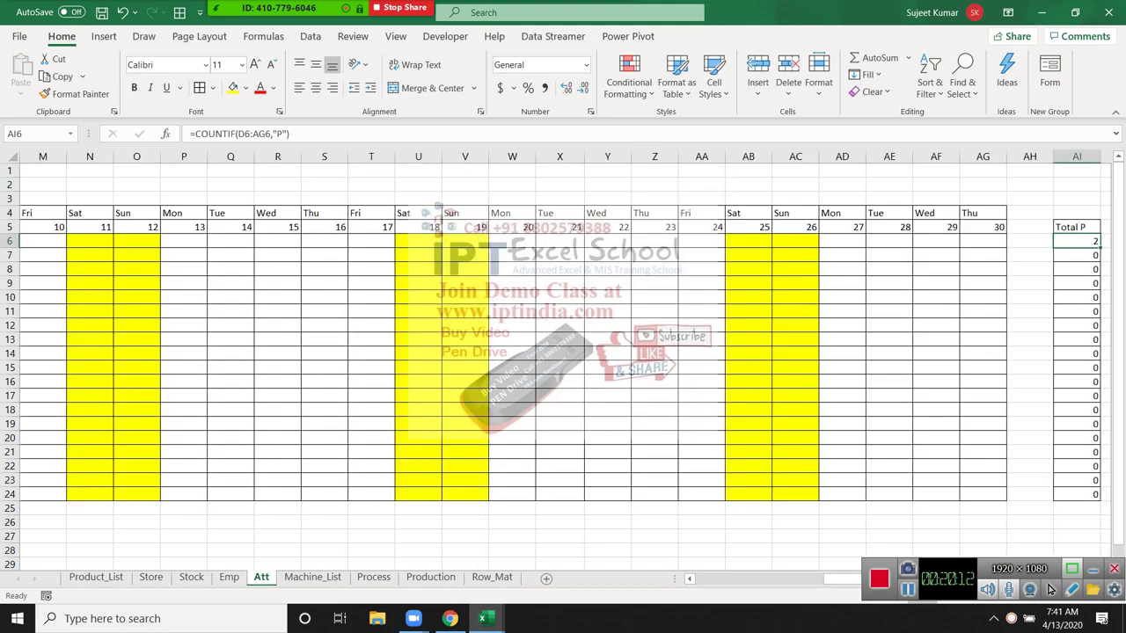
- On Machine_List row 2, enter machine code 1 with today's date (Ctrl+;)
{"action": "key", "text": "ctrl+Page_Down"}
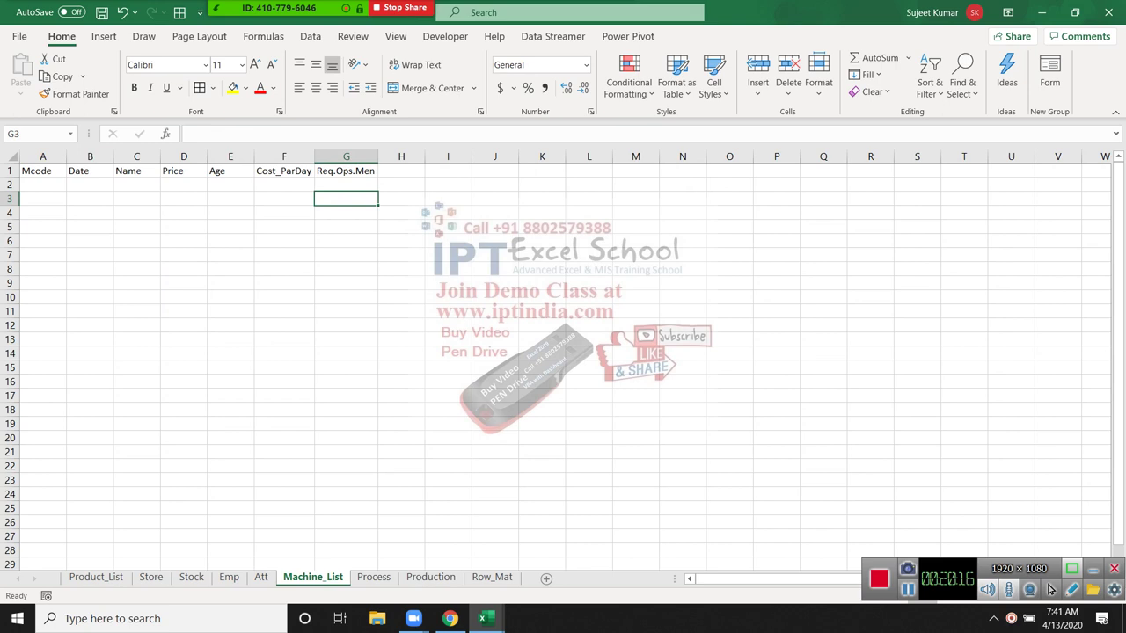
{"action": "key", "text": "Up"}
{"action": "key", "text": "Left"}
{"action": "key", "text": "Home"}
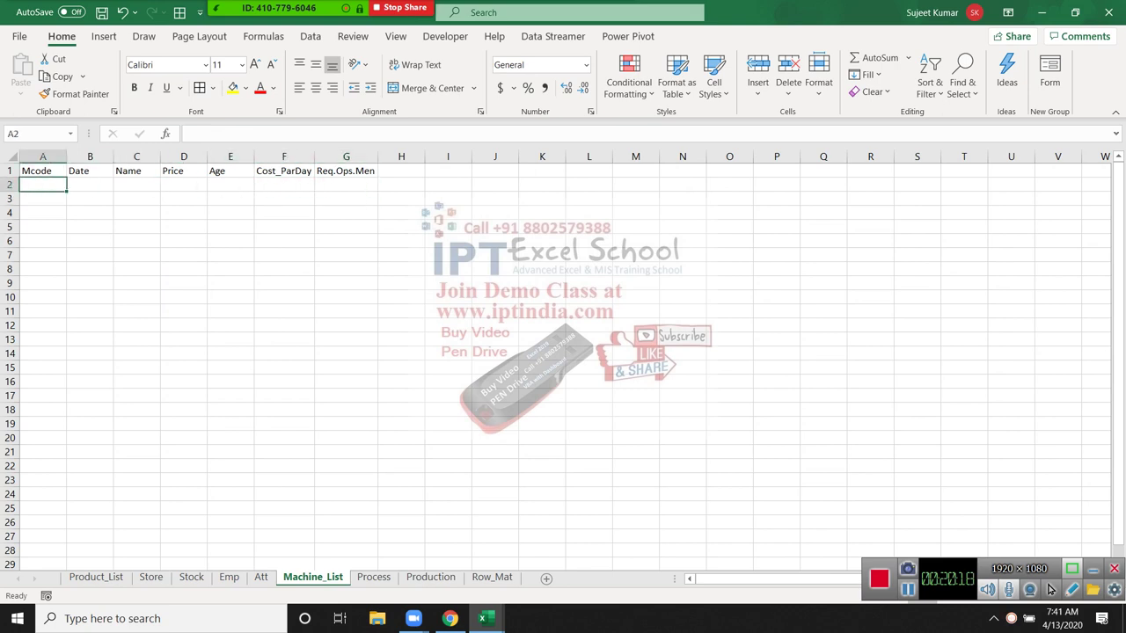
{"action": "key", "text": "Right"}
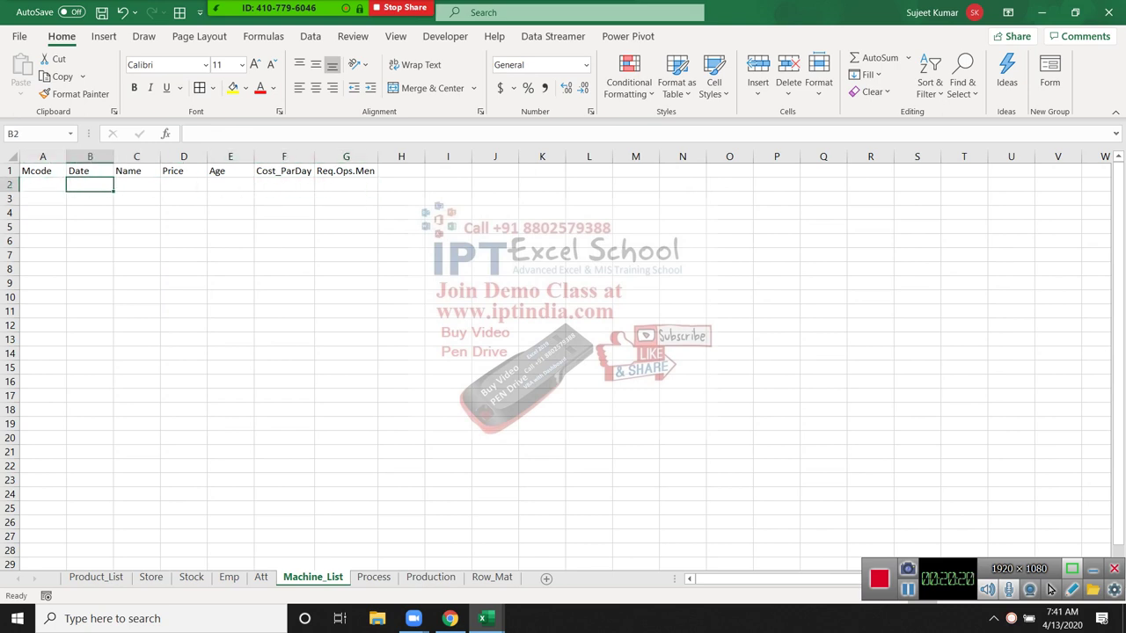
{"action": "key", "text": "Right"}
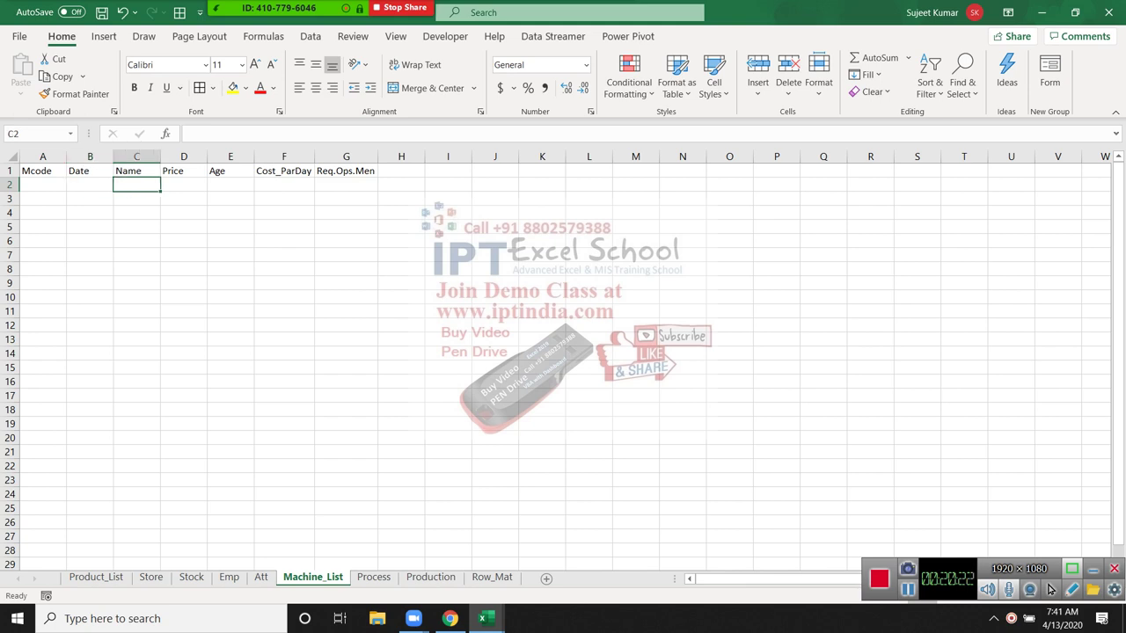
{"action": "key", "text": "Right"}
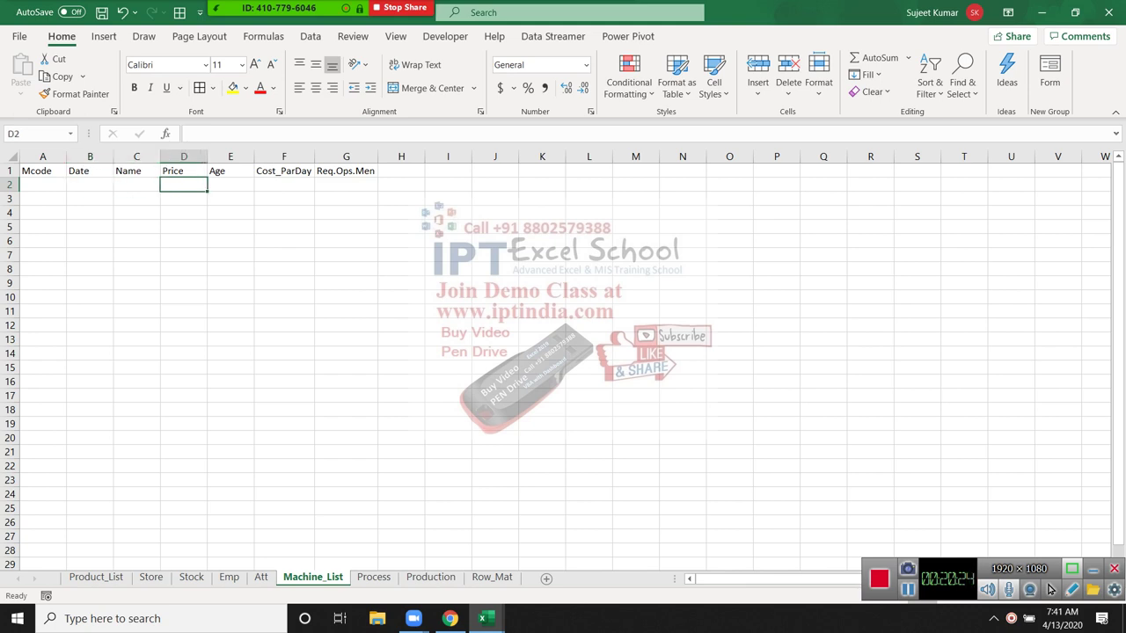
{"action": "key", "text": "Right"}
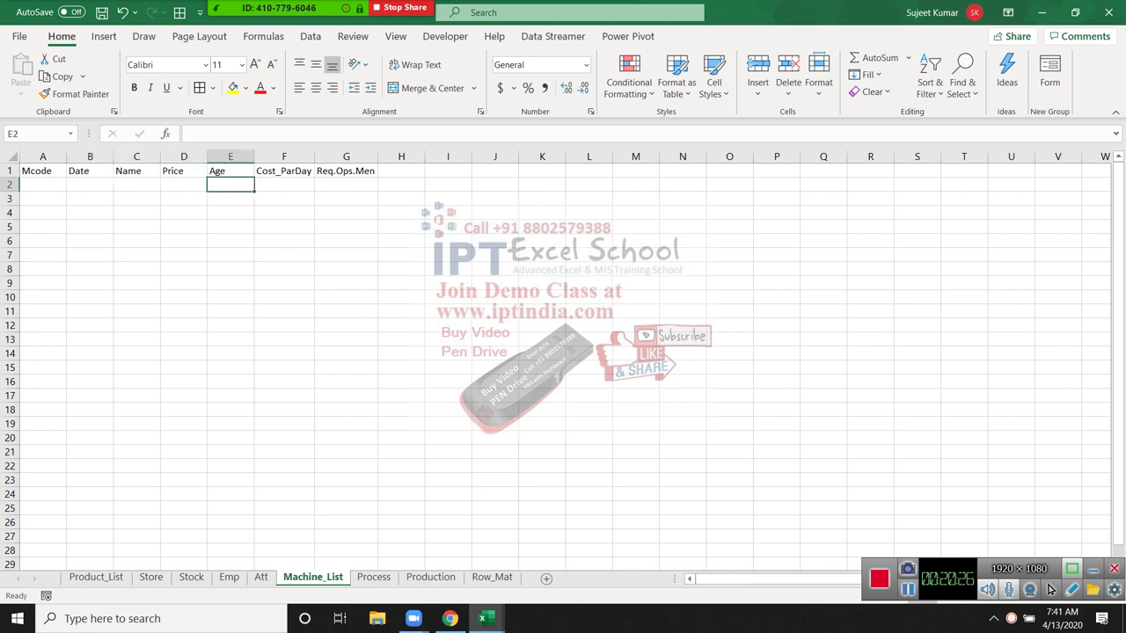
{"action": "key", "text": "Left"}
{"action": "key", "text": "Left"}
{"action": "key", "text": "Left"}
{"action": "key", "text": "Left"}
{"action": "type", "text": "1"}
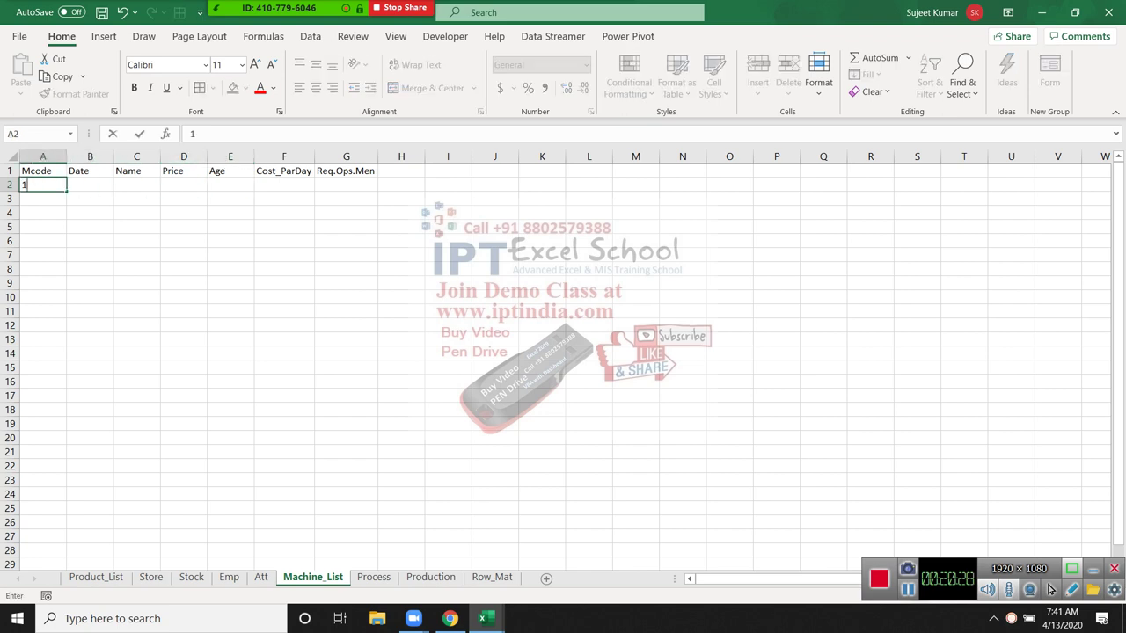
{"action": "key", "text": "Tab"}
{"action": "key", "text": "ctrl+semicolon"}
{"action": "key", "text": "Tab"}
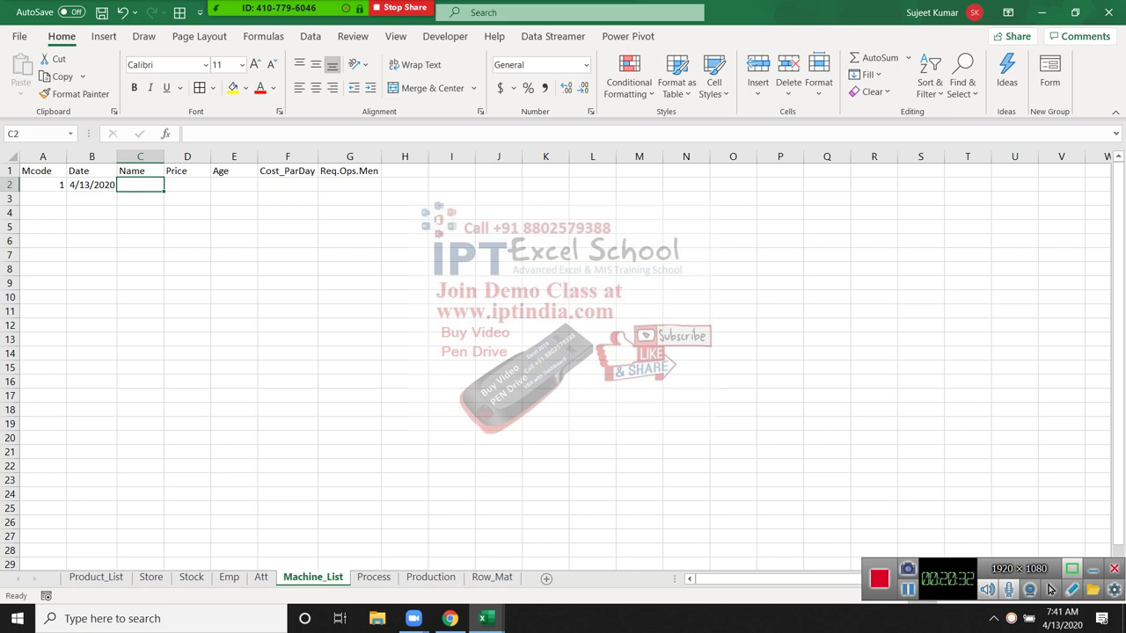
- Enter name Cutting, price 50000 and age 3, then switch to Production
{"action": "type", "text": "Cut"}
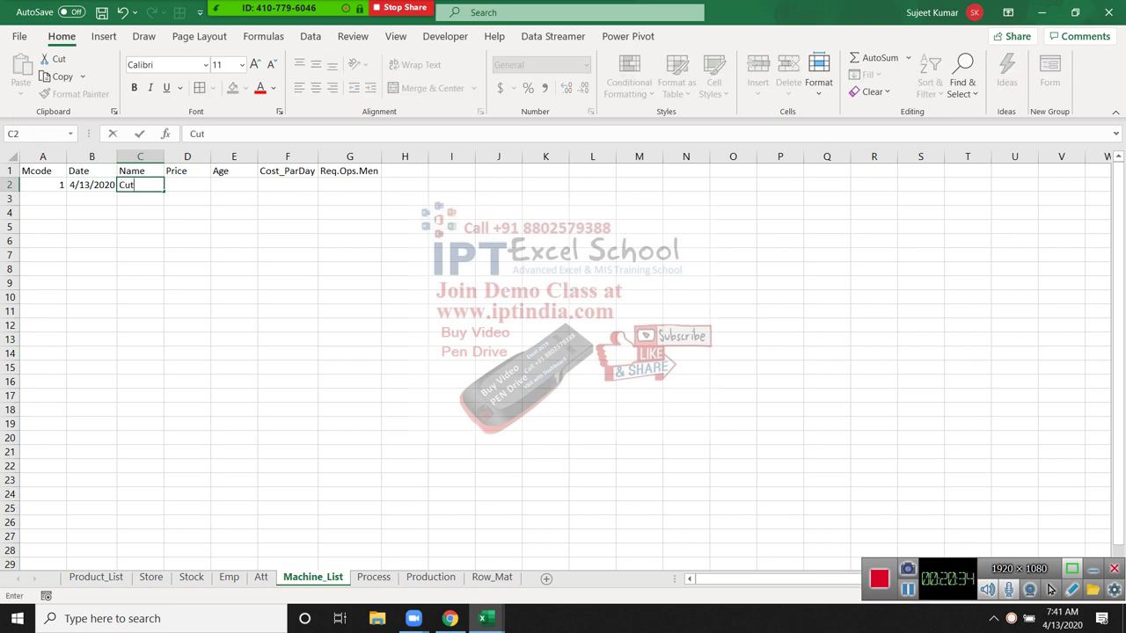
{"action": "type", "text": "ting"}
{"action": "key", "text": "Tab"}
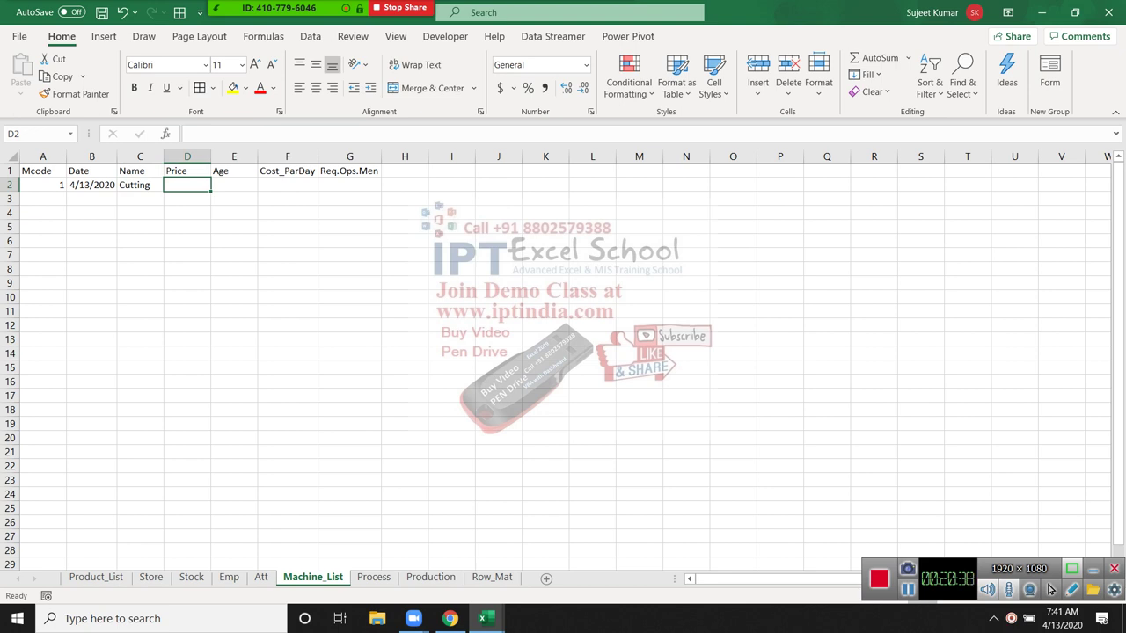
{"action": "type", "text": "50000"}
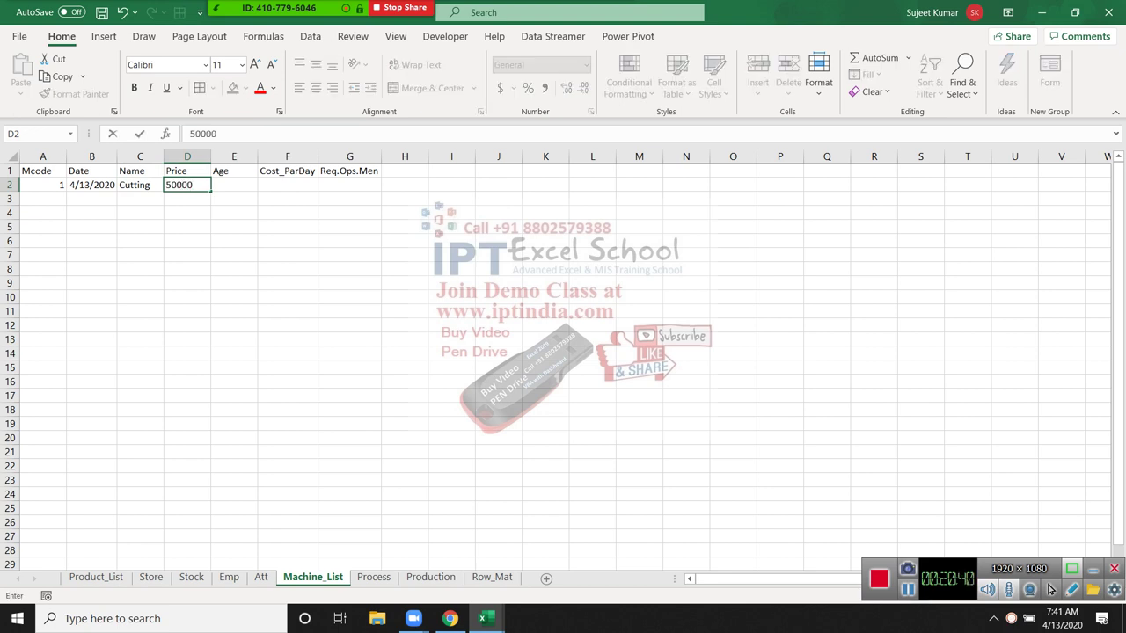
{"action": "key", "text": "Tab"}
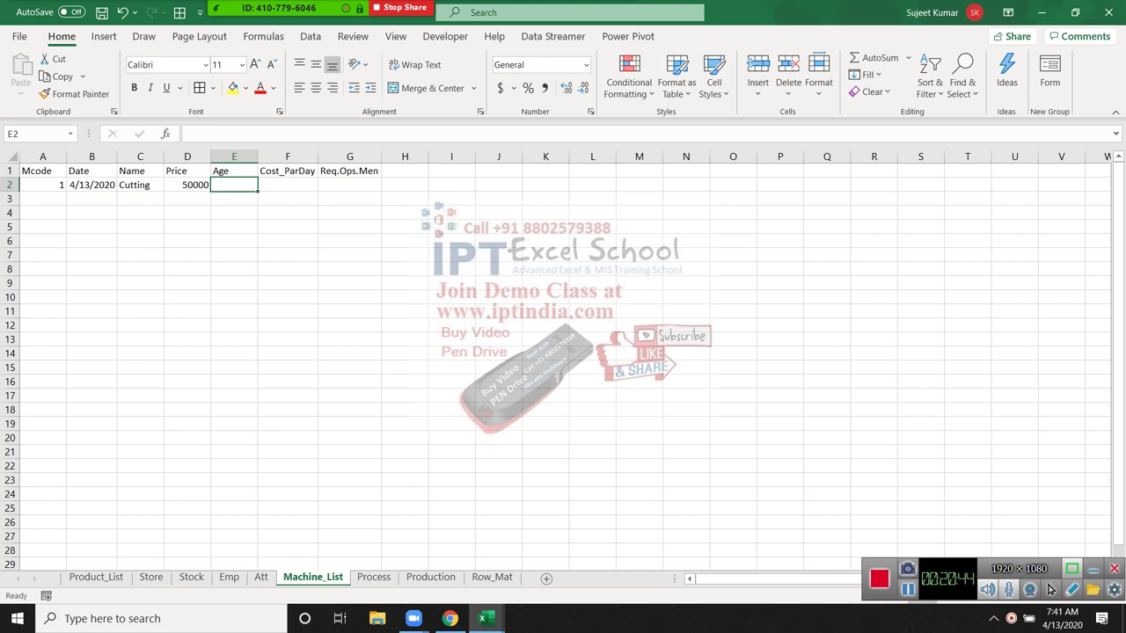
{"action": "type", "text": "3"}
{"action": "key", "text": "Tab"}
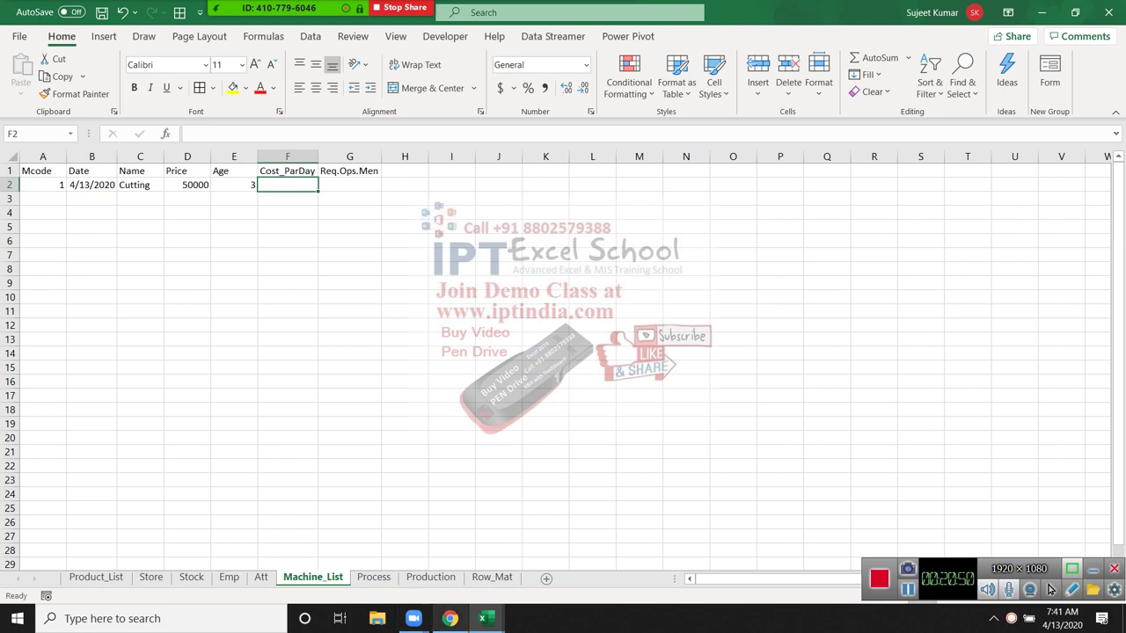
{"action": "key", "text": "ctrl+Page_Down"}
{"action": "key", "text": "ctrl+Page_Down"}
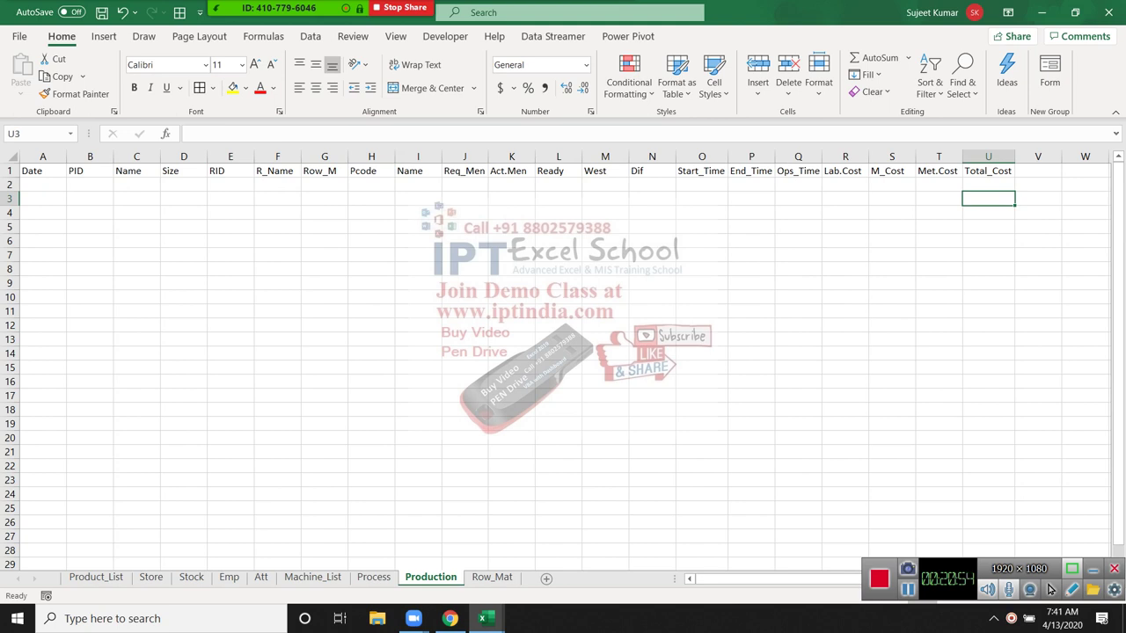
- Back on Machine_List, enter =D2/(E2*365) in the Cost_ParDay cell F2
{"action": "key", "text": "ctrl+shift+Page_Up"}
{"action": "key", "text": "ctrl+shift+Page_Up"}
{"action": "key", "text": "ctrl+Page_Up"}
{"action": "key", "text": "ctrl+Page_Up"}
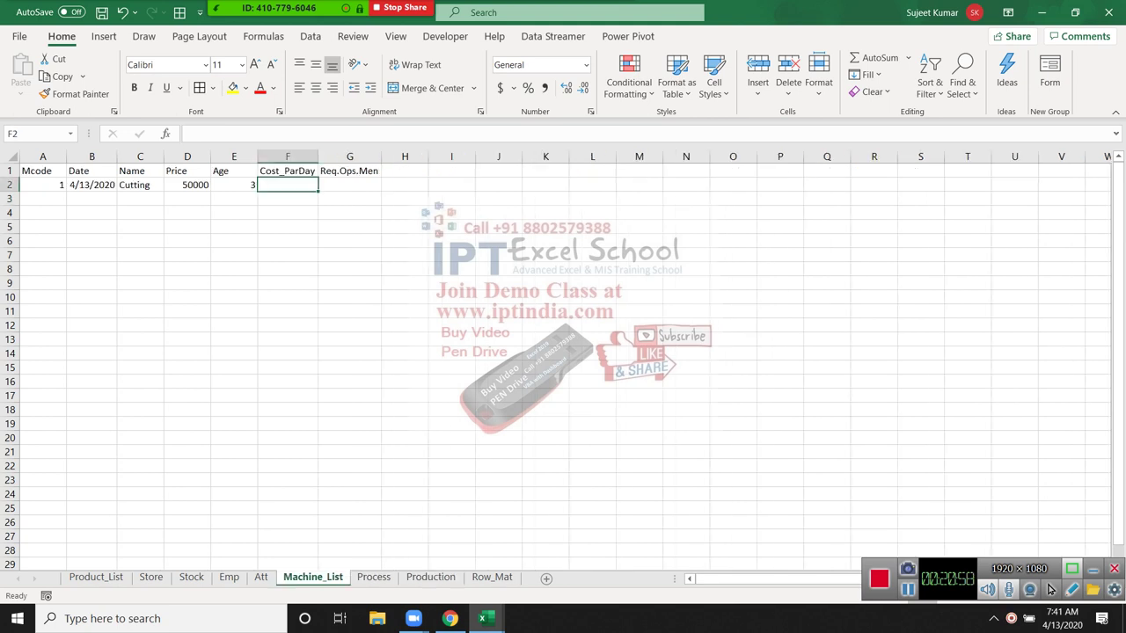
{"action": "key", "text": "Down"}
{"action": "key", "text": "Right"}
{"action": "key", "text": "Right"}
{"action": "key", "text": "Right"}
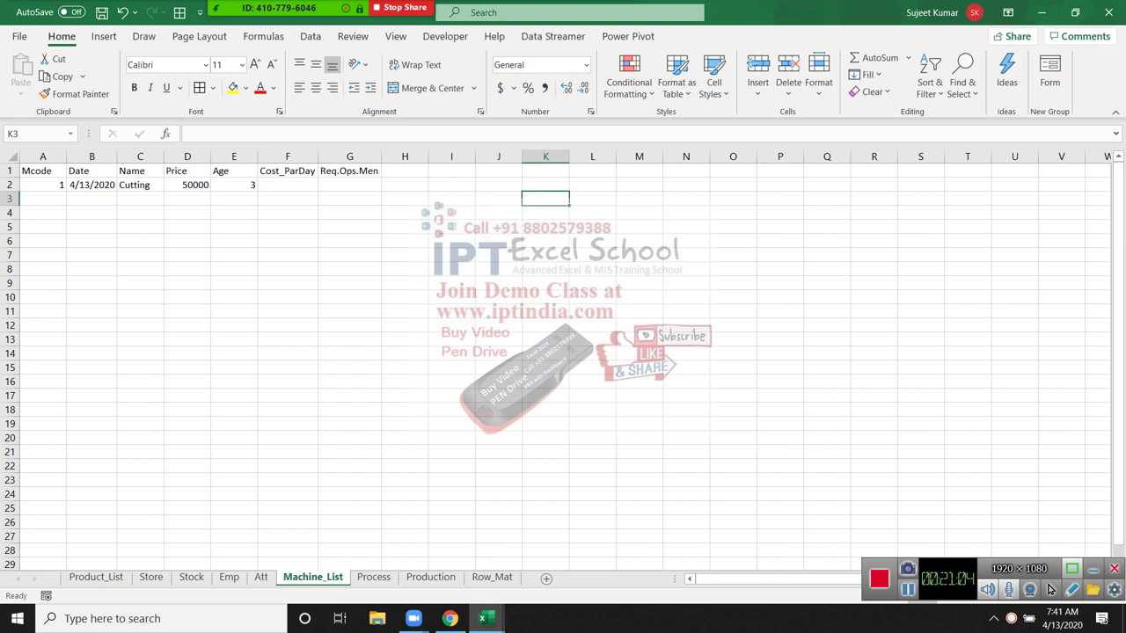
{"action": "key", "text": "Up"}
{"action": "key", "text": "Left"}
{"action": "key", "text": "Left"}
{"action": "key", "text": "Left"}
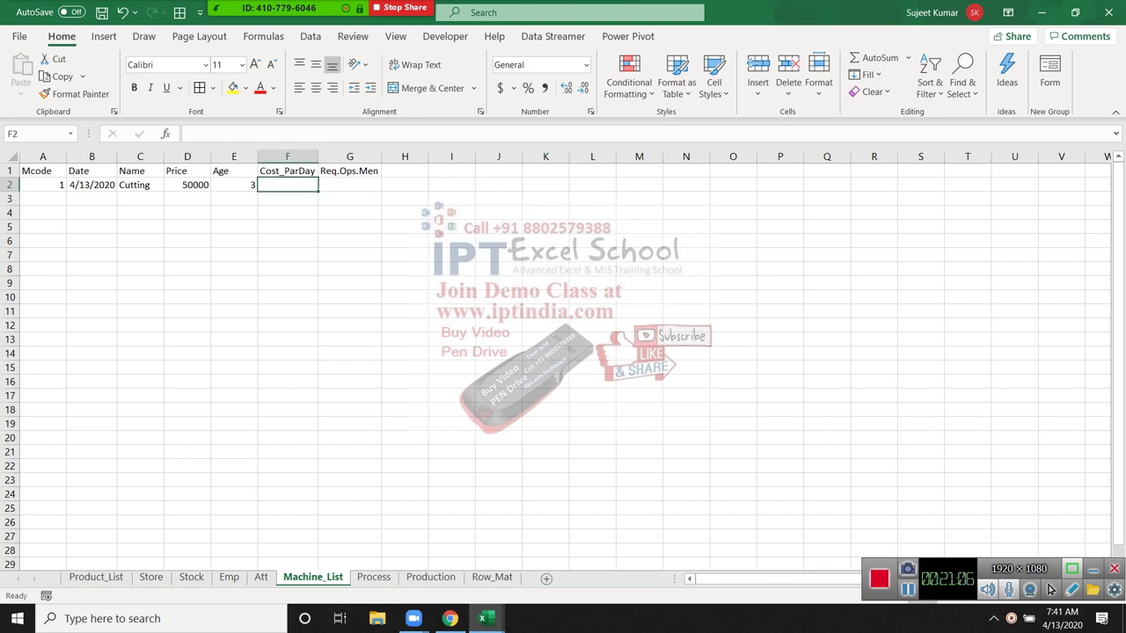
{"action": "type", "text": "="}
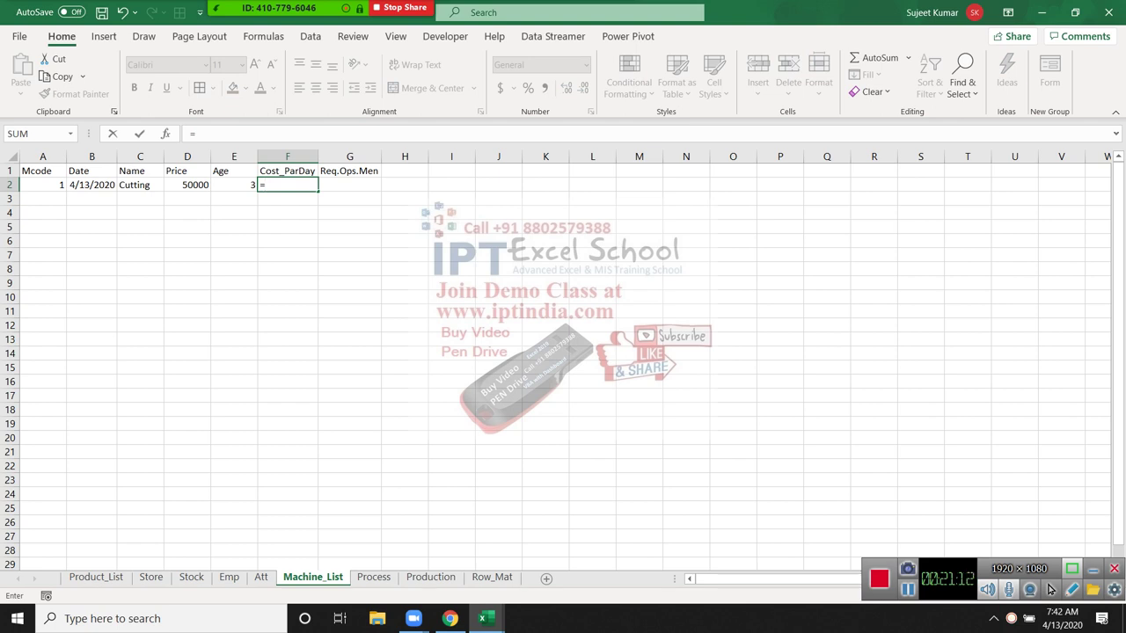
{"action": "key", "text": "Left"}
{"action": "key", "text": "Left"}
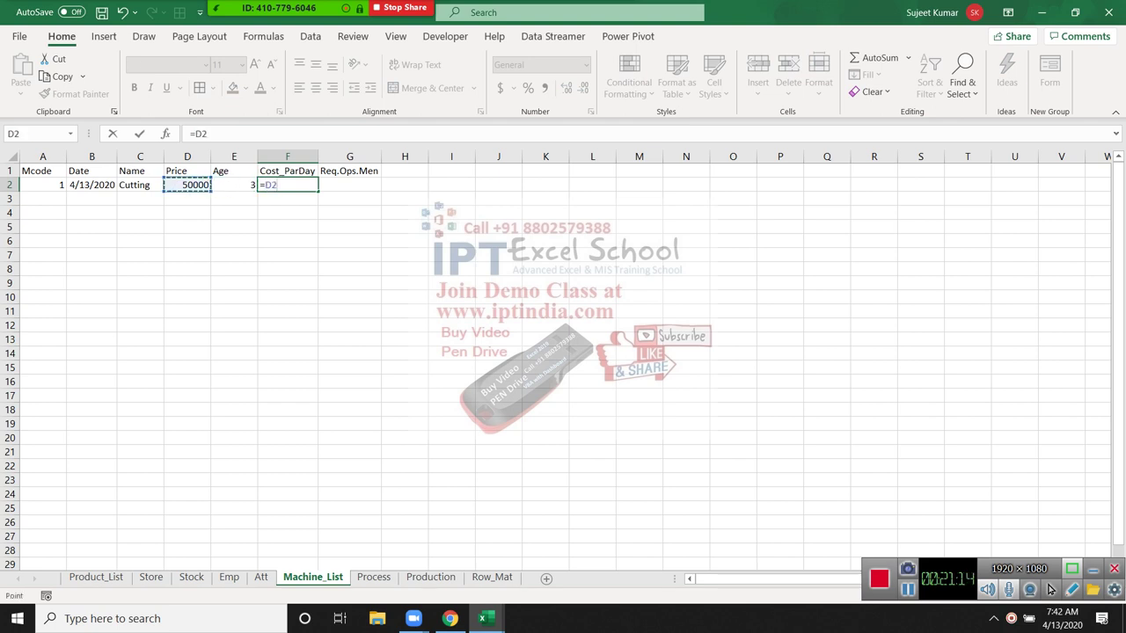
{"action": "type", "text": "/"}
{"action": "type", "text": "("}
{"action": "key", "text": "Left"}
{"action": "type", "text": "*3"}
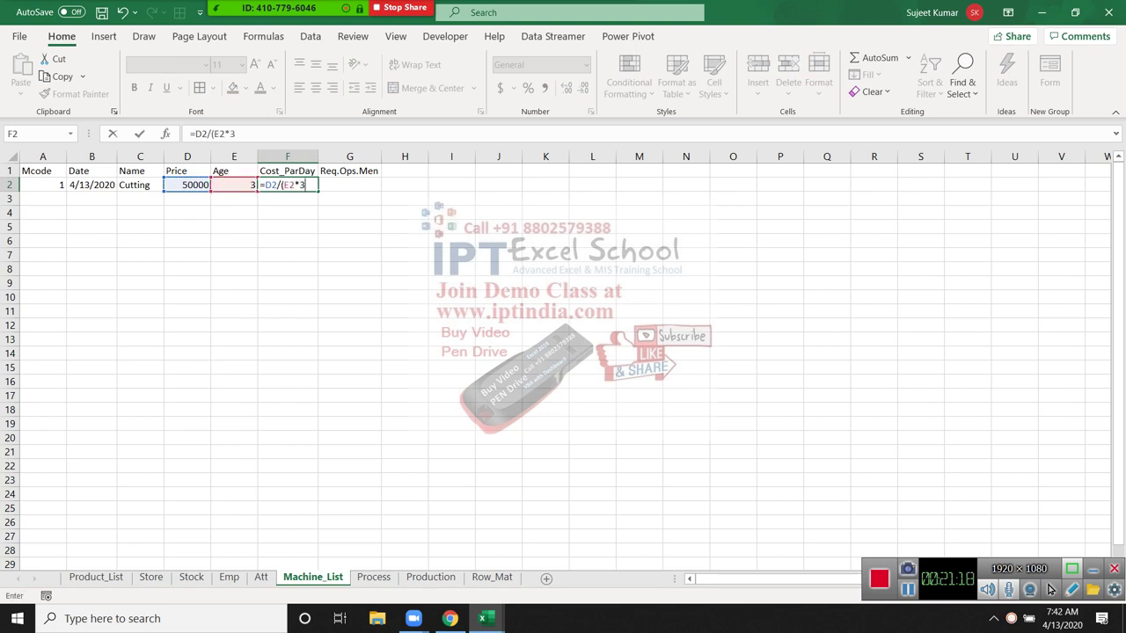
{"action": "type", "text": "65)"}
{"action": "key", "text": "Return"}
- Check the 45.6621005 per-day cost in F2 against its neighbouring cells
{"action": "key", "text": "Up"}
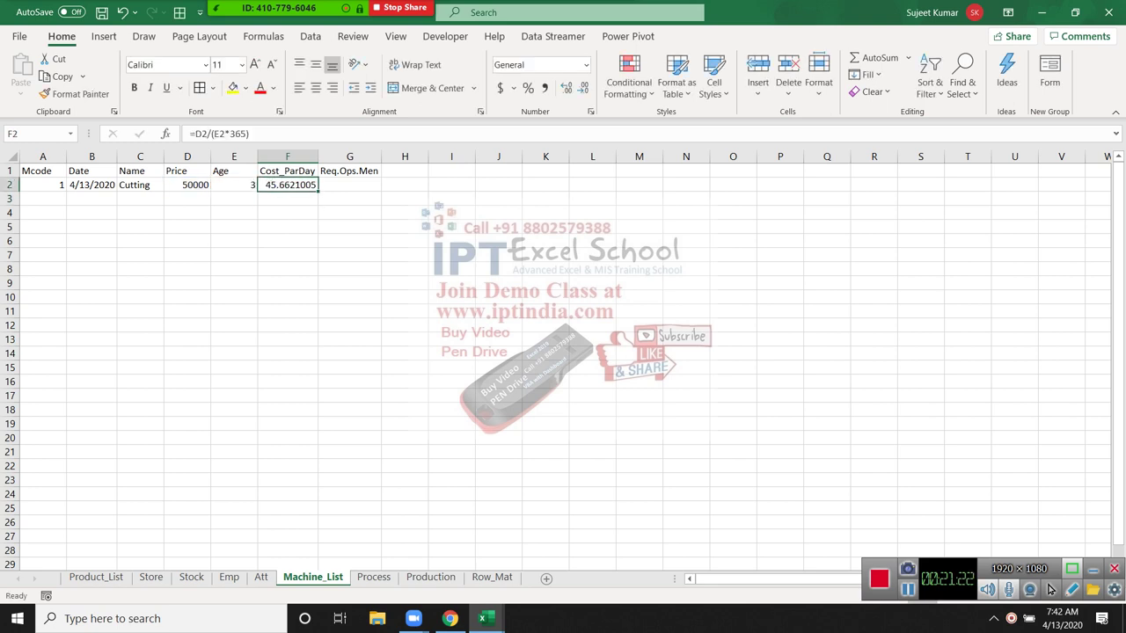
{"action": "key", "text": "Right"}
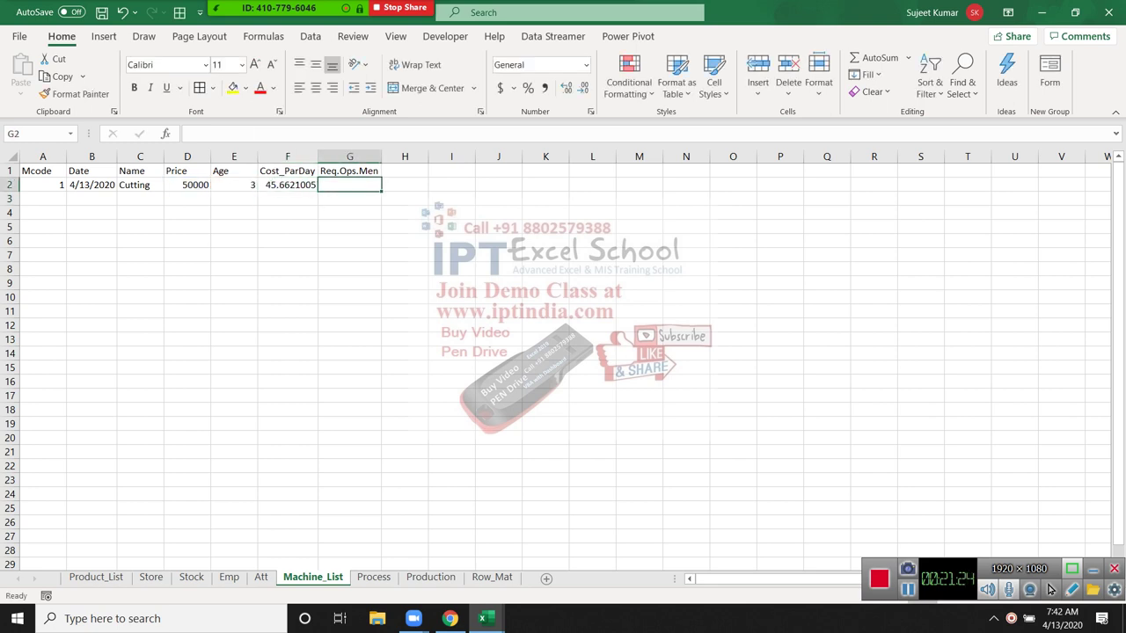
{"action": "key", "text": "Left"}
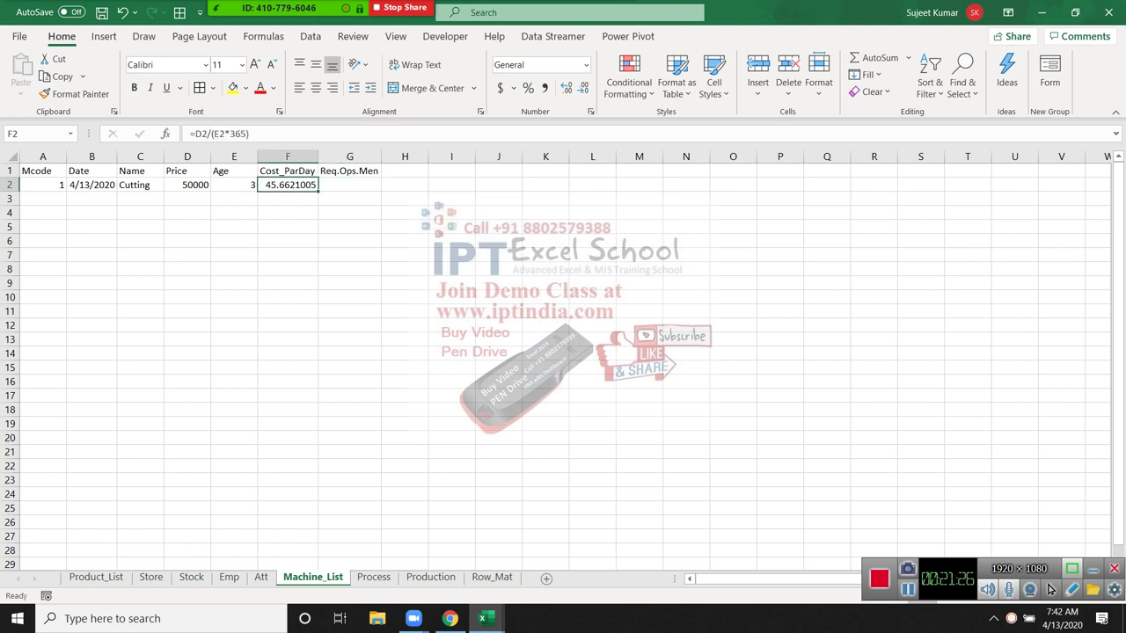
{"action": "key", "text": "Left"}
{"action": "key", "text": "Right"}
{"action": "key", "text": "Right"}
- Insert a blank column G before Req.Ops.Men on Machine_List
{"action": "key", "text": "Left"}
{"action": "key", "text": "Right"}
{"action": "key", "text": "ctrl+space"}
{"action": "key", "text": "ctrl+shift+plus"}
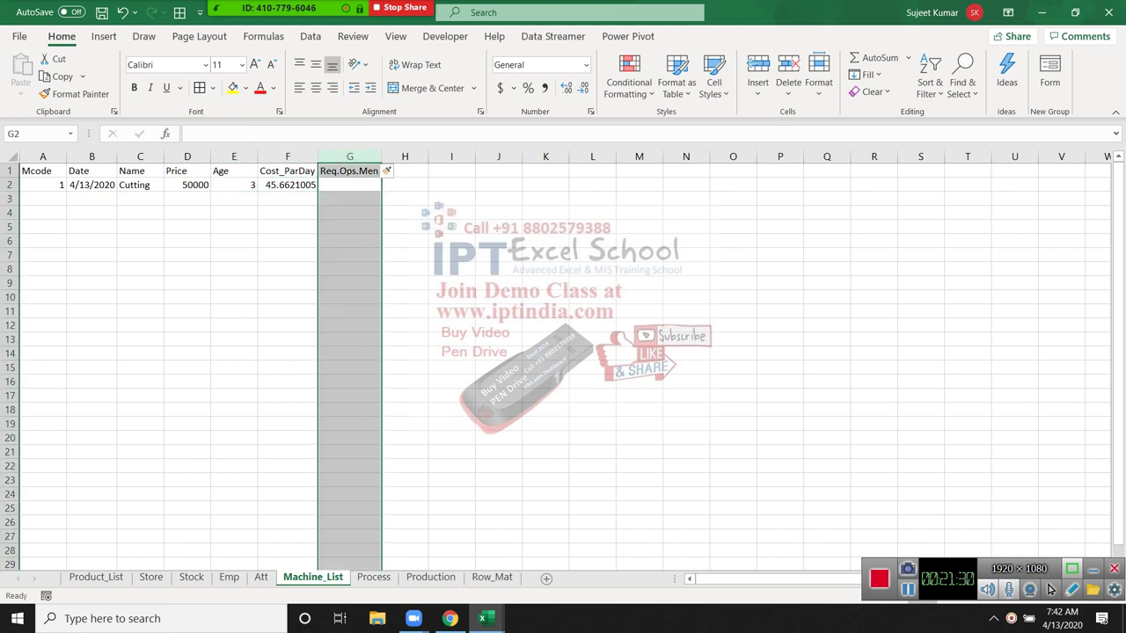
- Title the new column G 'Met. Cost', correcting the header typos
{"action": "key", "text": "Up"}
{"action": "key", "text": "Down"}
{"action": "key", "text": "Down"}
{"action": "key", "text": "Down"}
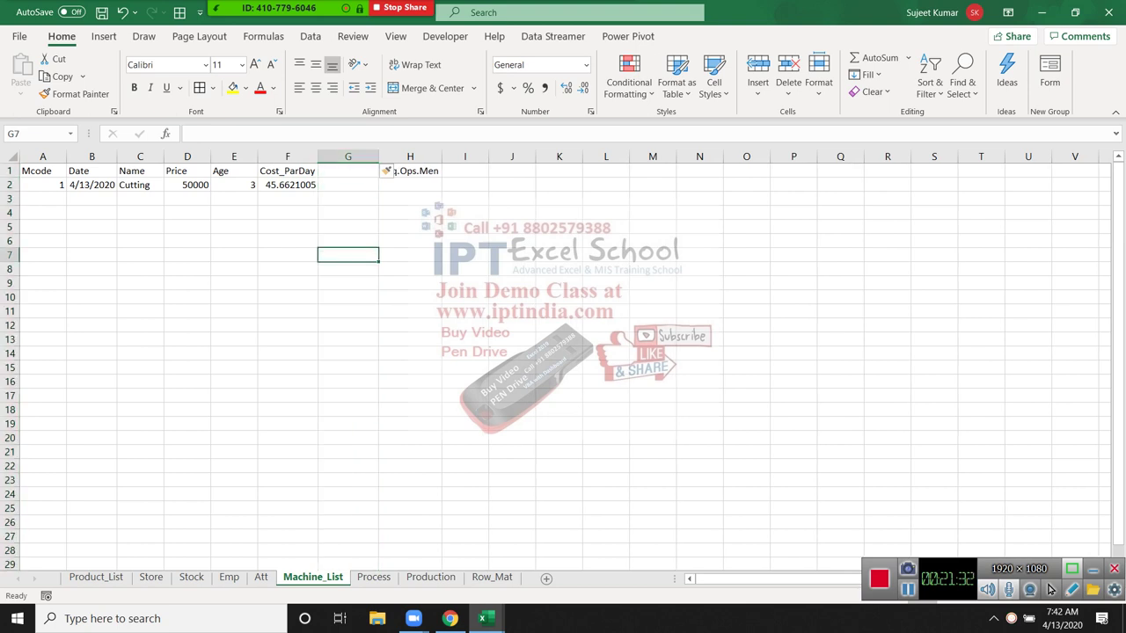
{"action": "key", "text": "Up"}
{"action": "key", "text": "Up"}
{"action": "key", "text": "Up"}
{"action": "type", "text": "Me"}
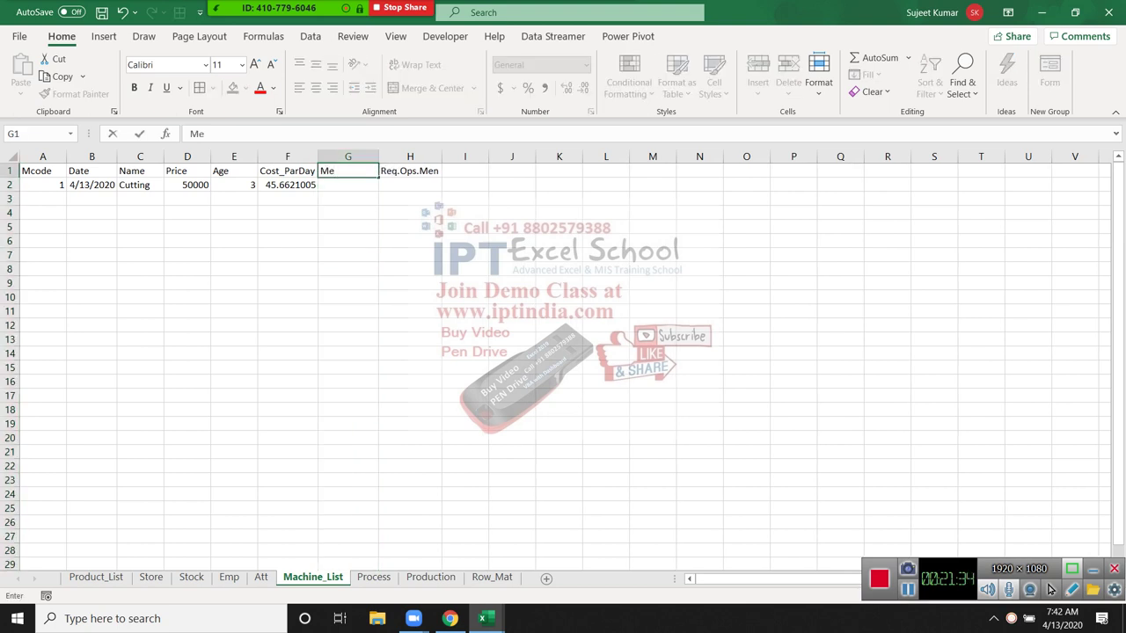
{"action": "type", "text": "n"}
{"action": "key", "text": "BackSpace"}
{"action": "type", "text": "t"}
{"action": "type", "text": "."}
{"action": "type", "text": " Co"}
{"action": "type", "text": "de"}
{"action": "key", "text": "Return"}
{"action": "key", "text": "Up"}
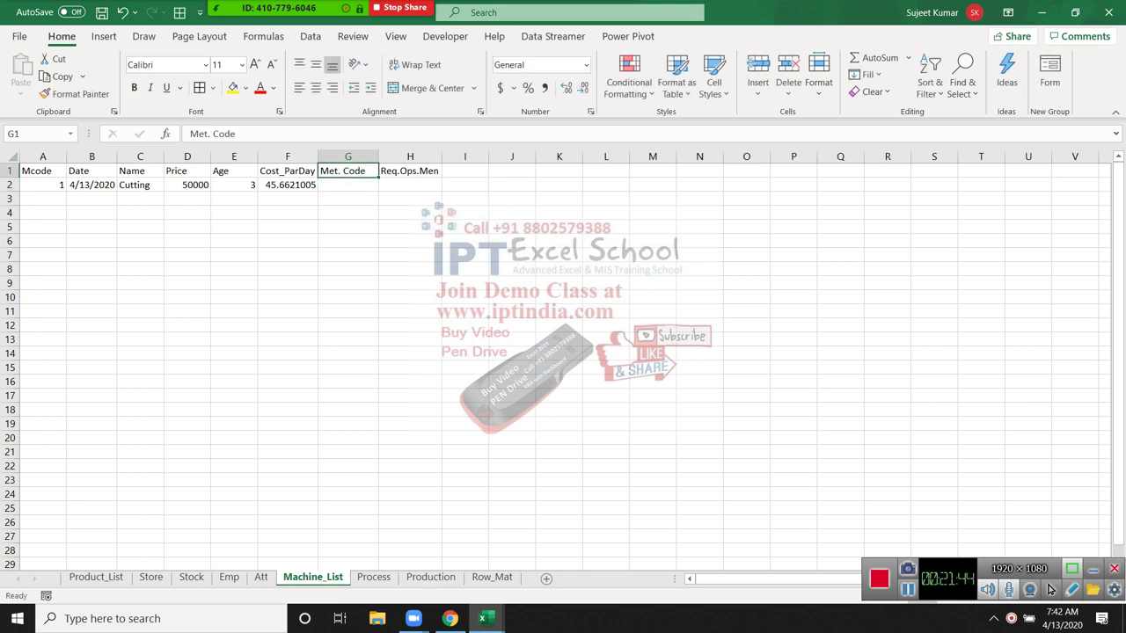
{"action": "key", "text": "F2"}
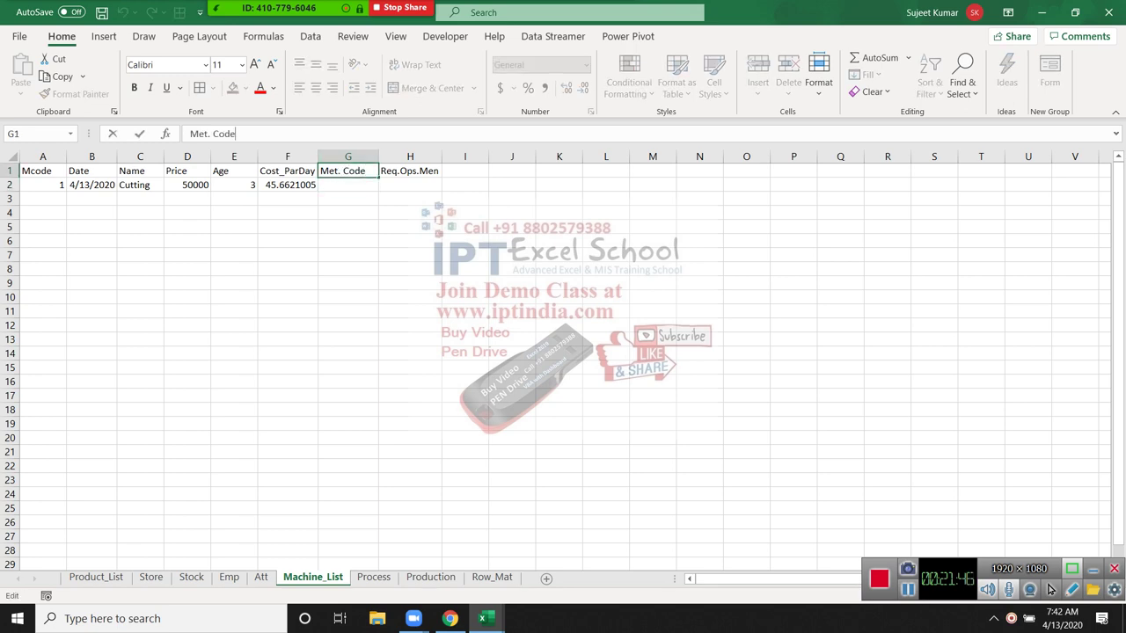
{"action": "key", "text": "BackSpace"}
{"action": "key", "text": "BackSpace"}
{"action": "type", "text": "st"}
{"action": "key", "text": "Return"}
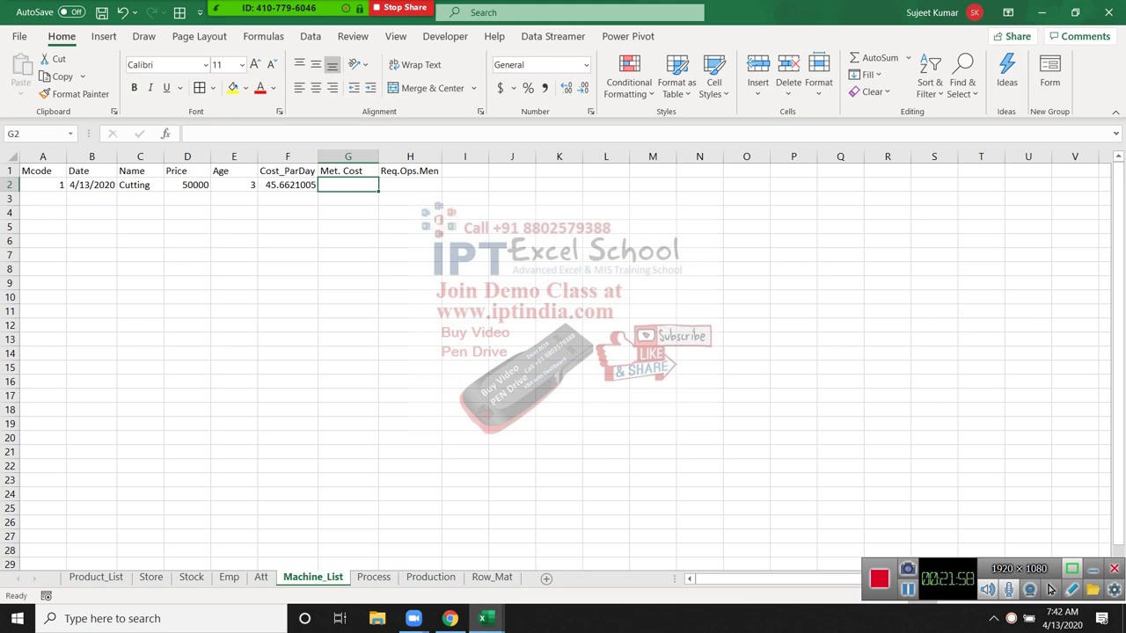
- Enter 6000 as Cutting's Met. Cost and insert another blank column at H
{"action": "type", "text": "6000"}
{"action": "key", "text": "Return"}
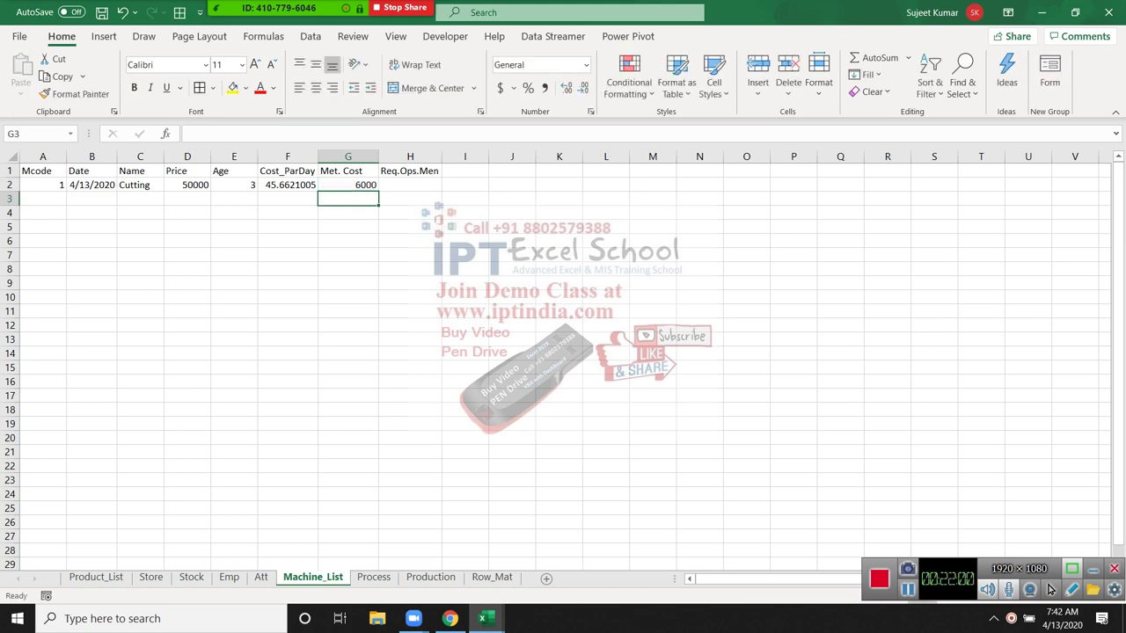
{"action": "key", "text": "Up"}
{"action": "key", "text": "Up"}
{"action": "key", "text": "Right"}
{"action": "key", "text": "ctrl+space"}
{"action": "key", "text": "ctrl+shift+plus"}
- Head column H 'Met. PDAy' and give H2 the formula =G2/365 (16.4383562)
{"action": "key", "text": "Up"}
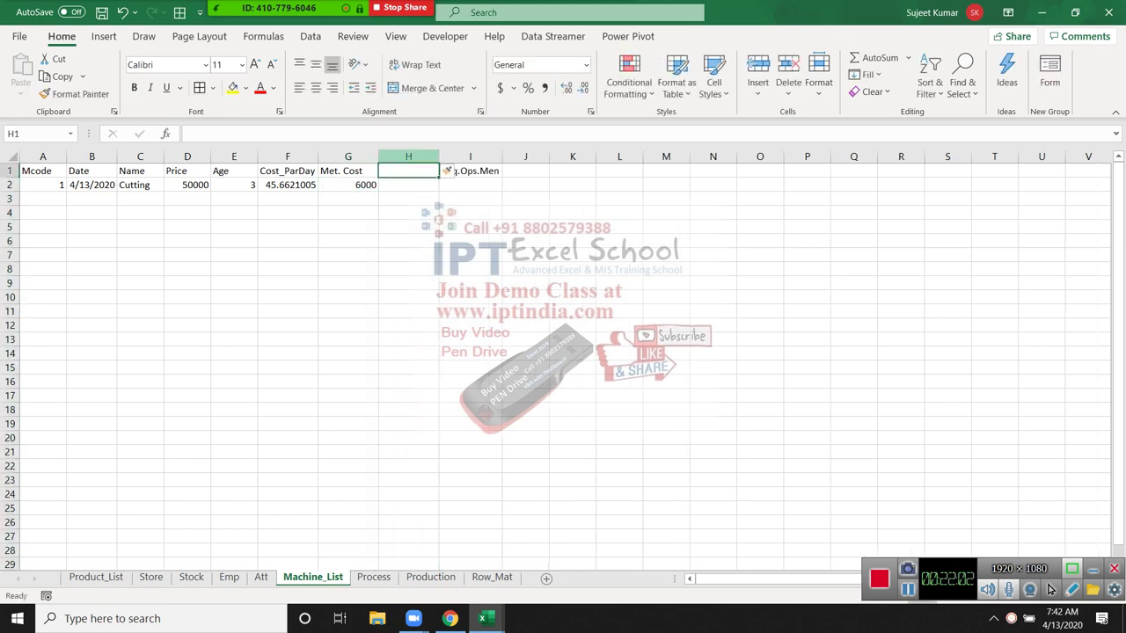
{"action": "type", "text": "M"}
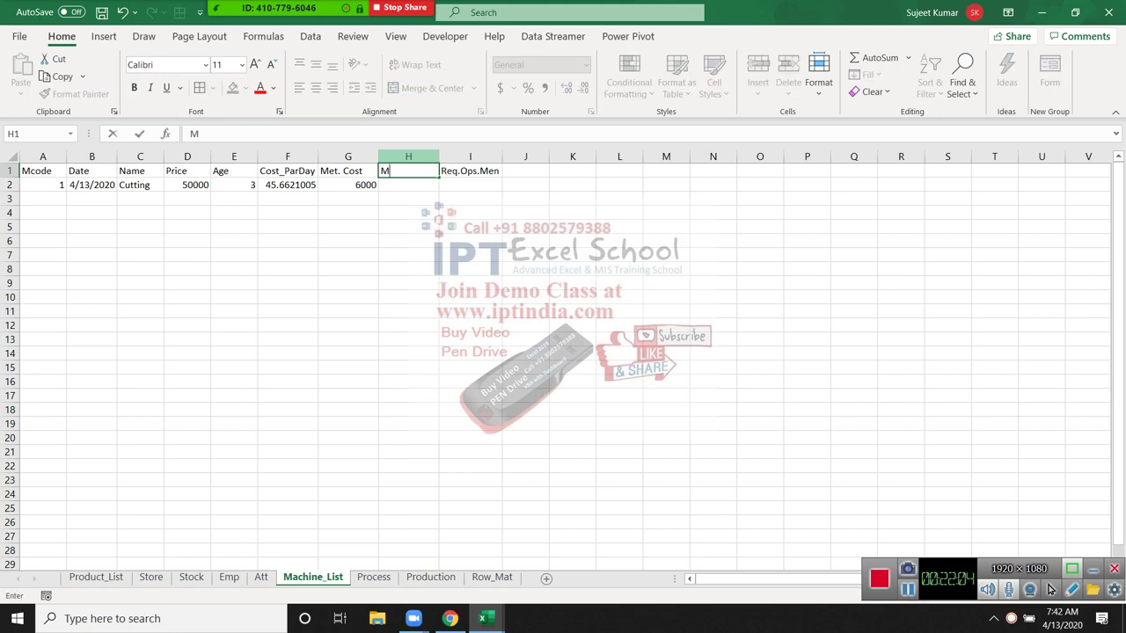
{"action": "type", "text": "et. P"}
{"action": "type", "text": "DAy"}
{"action": "key", "text": "Return"}
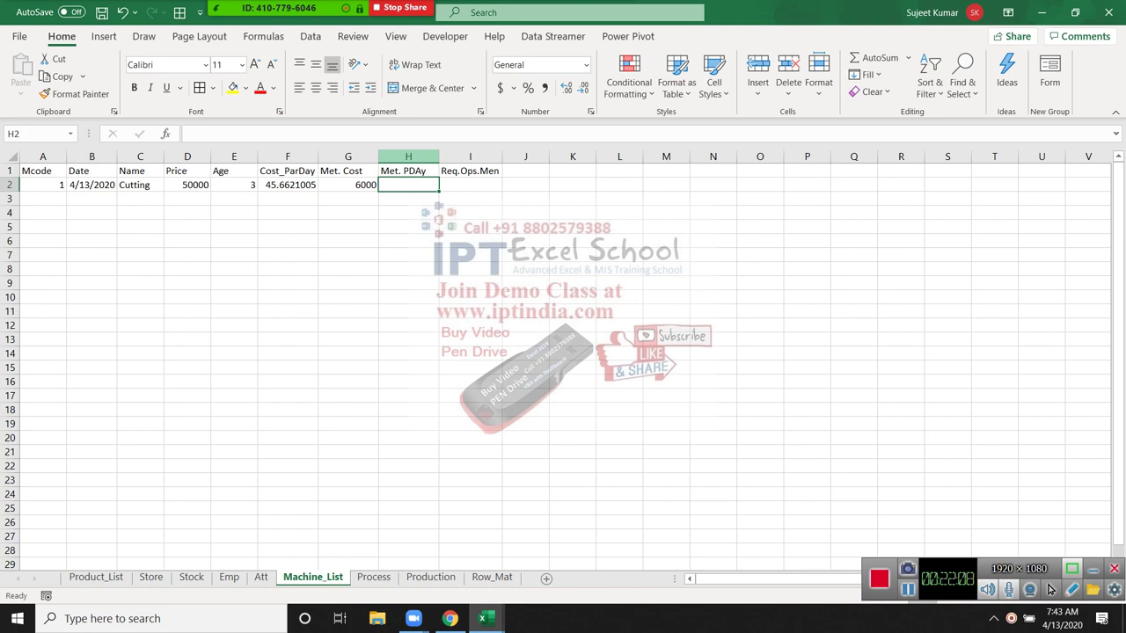
{"action": "type", "text": "="}
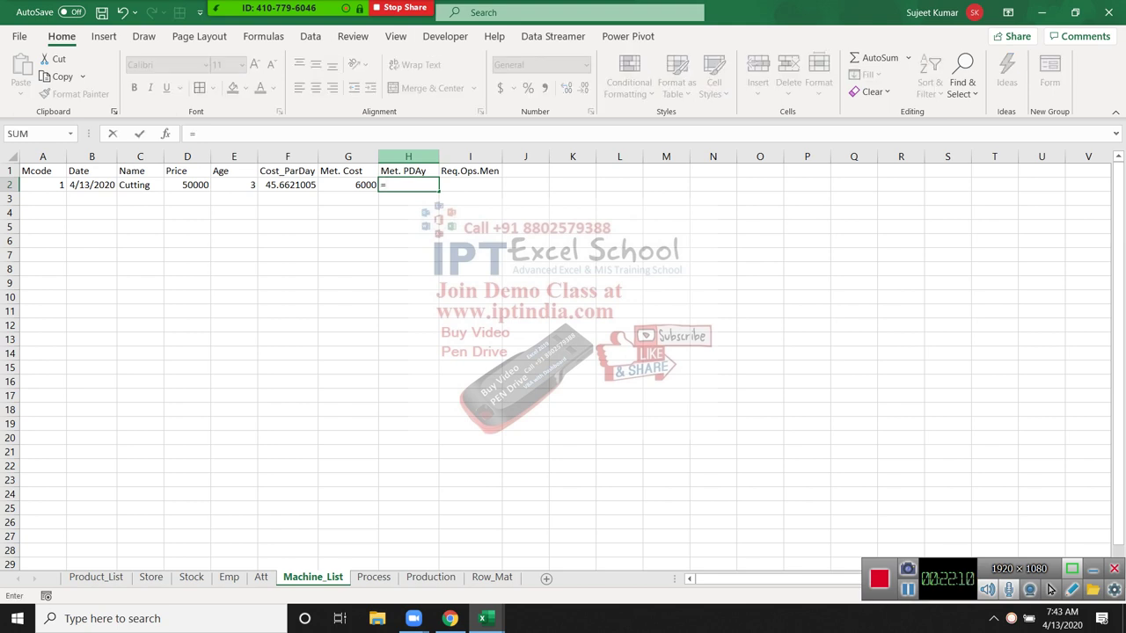
{"action": "key", "text": "Left"}
{"action": "type", "text": "/"}
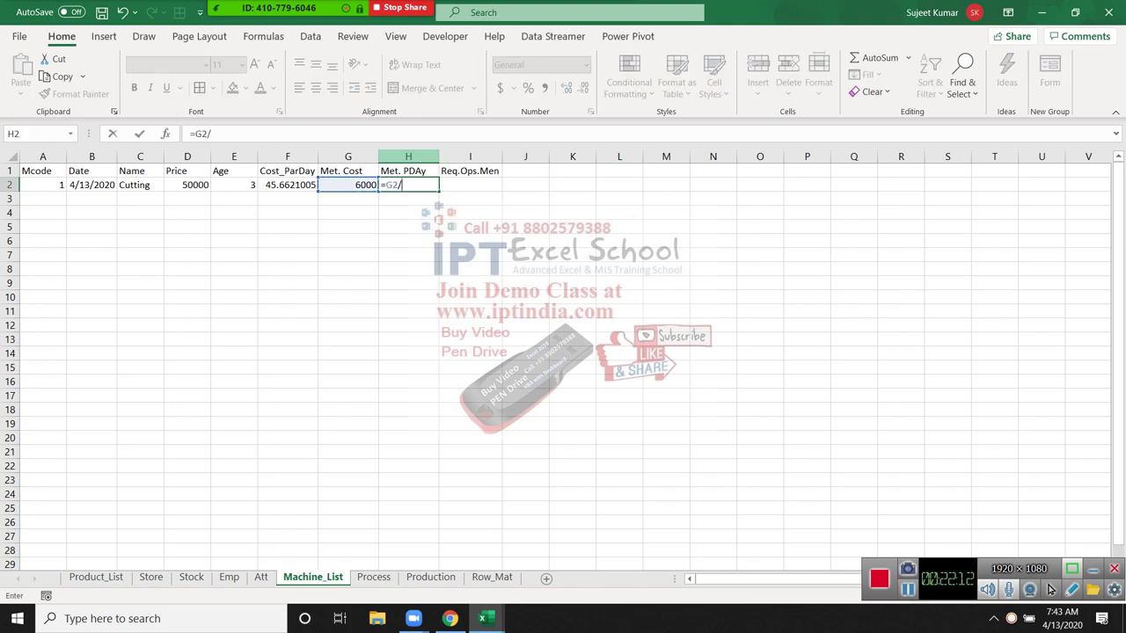
{"action": "type", "text": "36"}
{"action": "key", "text": "Return"}
{"action": "key", "text": "Up"}
{"action": "key", "text": "Up"}
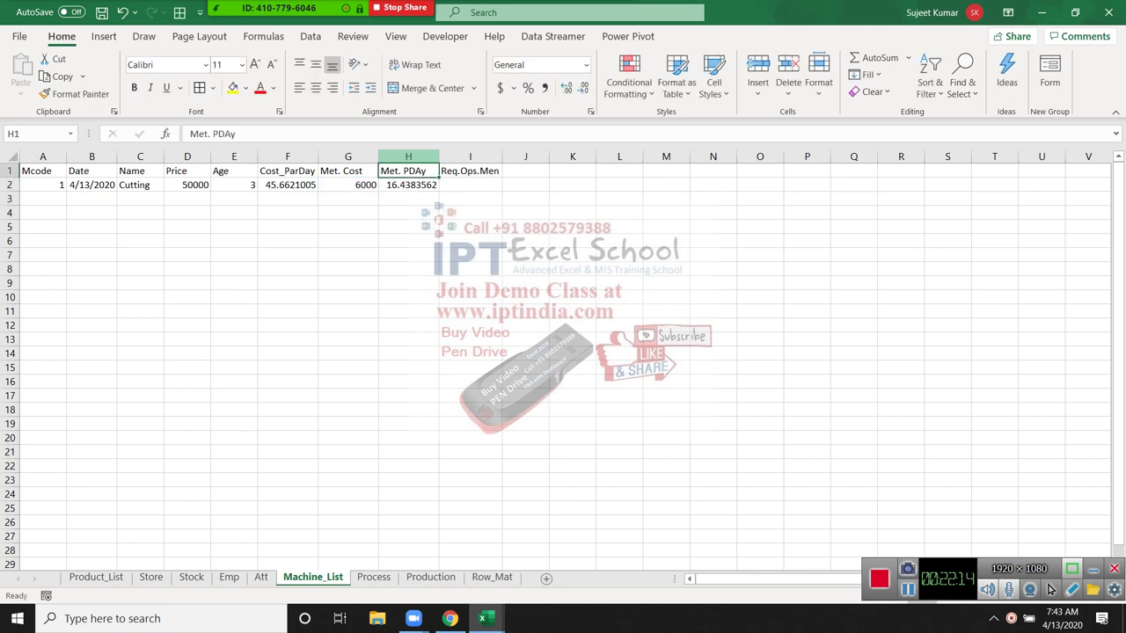
- Insert a Cost column I with the formula =F2+H2, giving 62.1004566
{"action": "key", "text": "Right"}
{"action": "key", "text": "ctrl+space"}
{"action": "key", "text": "ctrl+shift+plus"}
{"action": "type", "text": "C"}
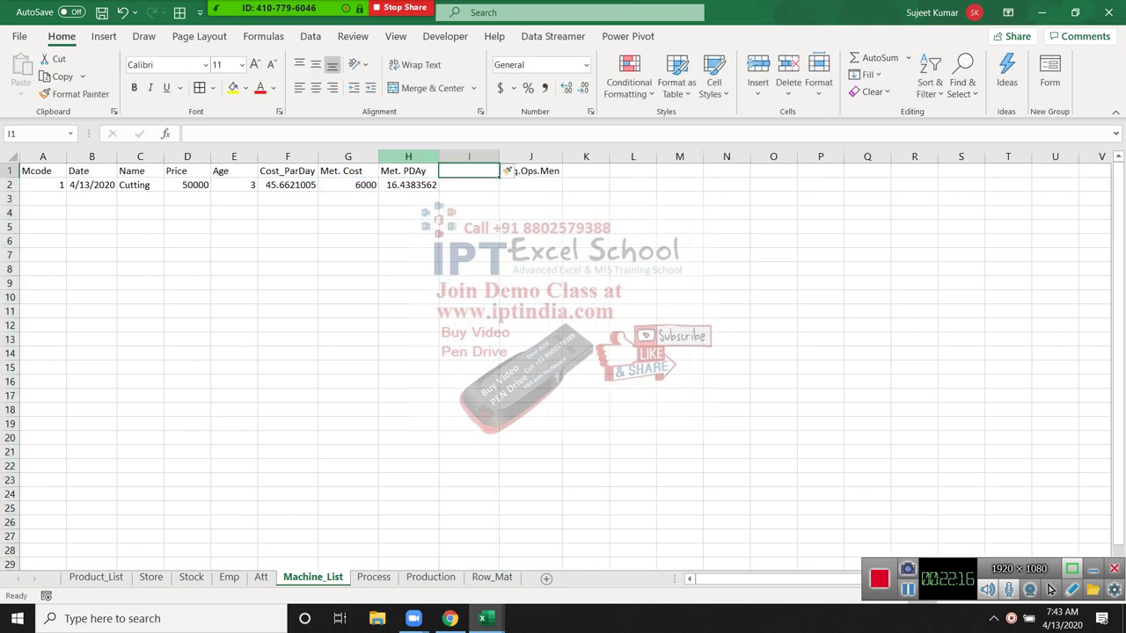
{"action": "type", "text": "ost"}
{"action": "key", "text": "Return"}
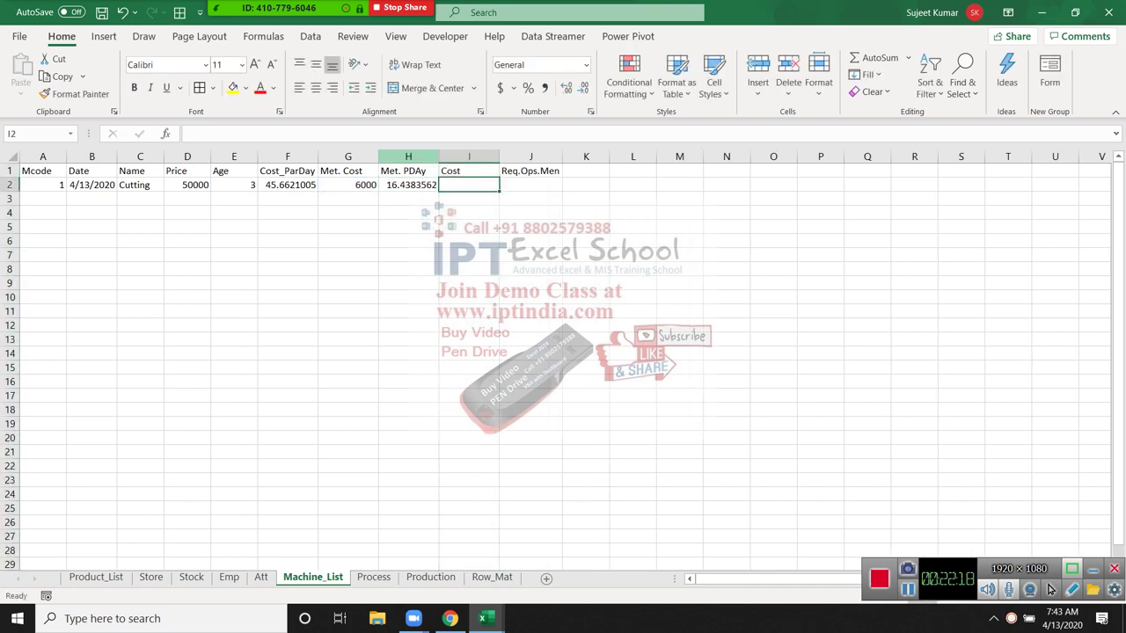
{"action": "type", "text": "="}
{"action": "key", "text": "Left"}
{"action": "key", "text": "Left"}
{"action": "key", "text": "Left"}
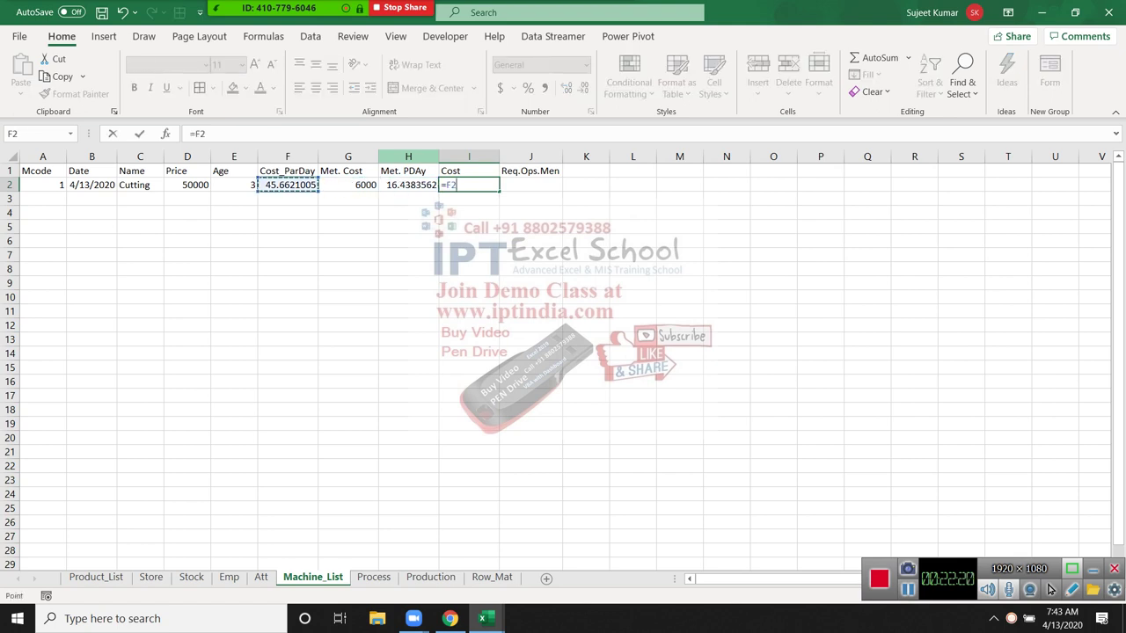
{"action": "type", "text": "+"}
{"action": "key", "text": "Left"}
{"action": "key", "text": "Return"}
{"action": "key", "text": "Up"}
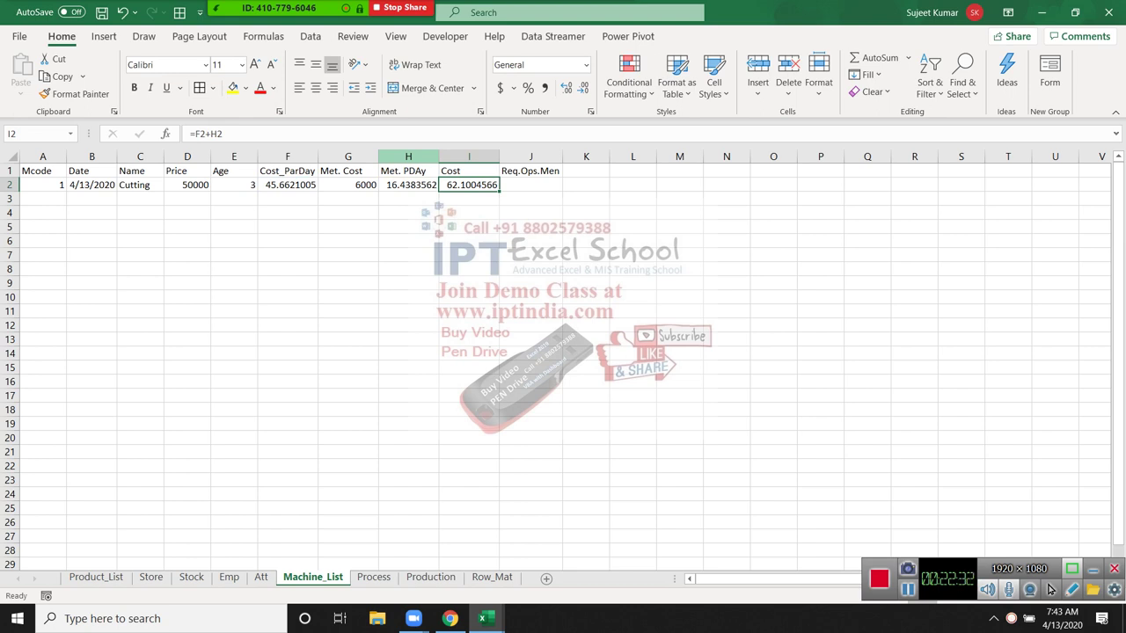
- Set Req.Ops.Men in J2 to 1 for the Cutting machine
{"action": "key", "text": "Right"}
{"action": "key", "text": "Right"}
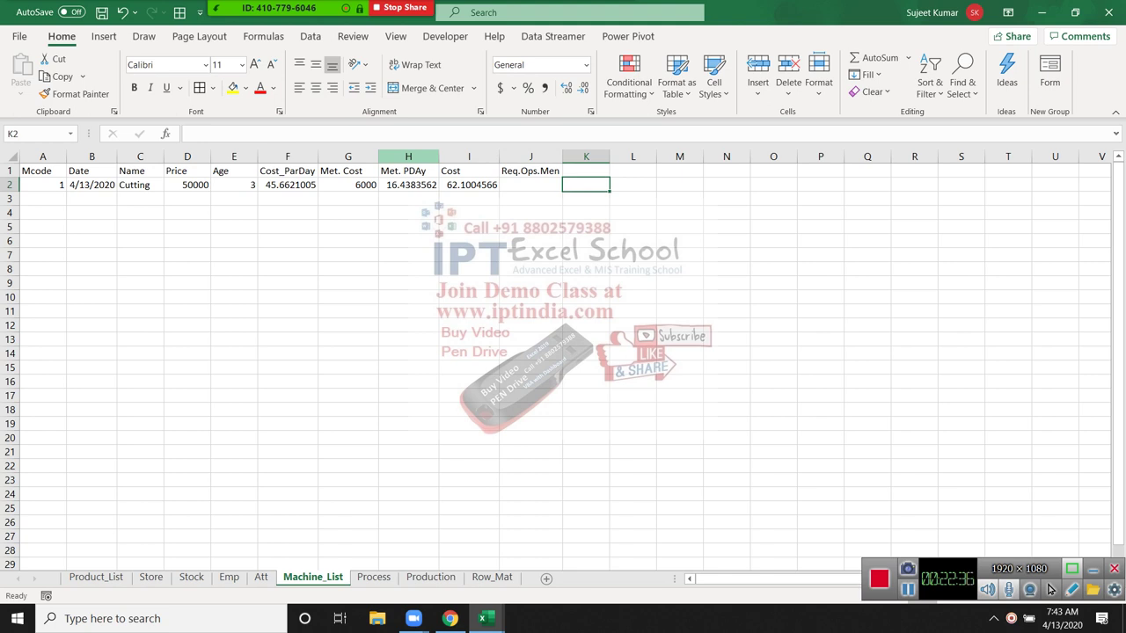
{"action": "key", "text": "Left"}
{"action": "type", "text": "1"}
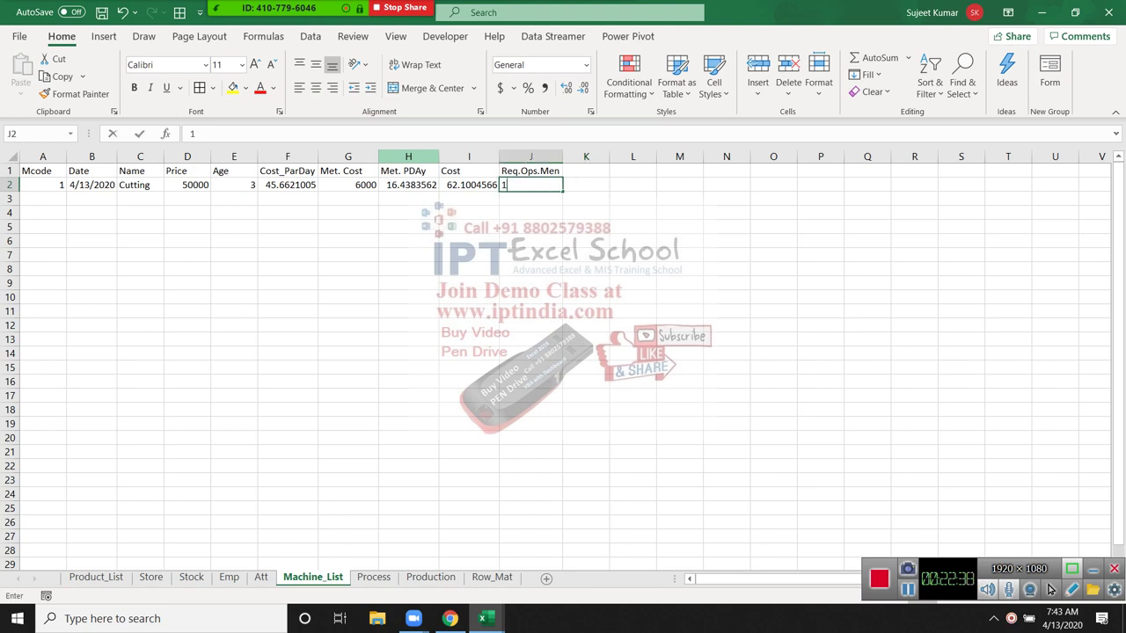
{"action": "key", "text": "Return"}
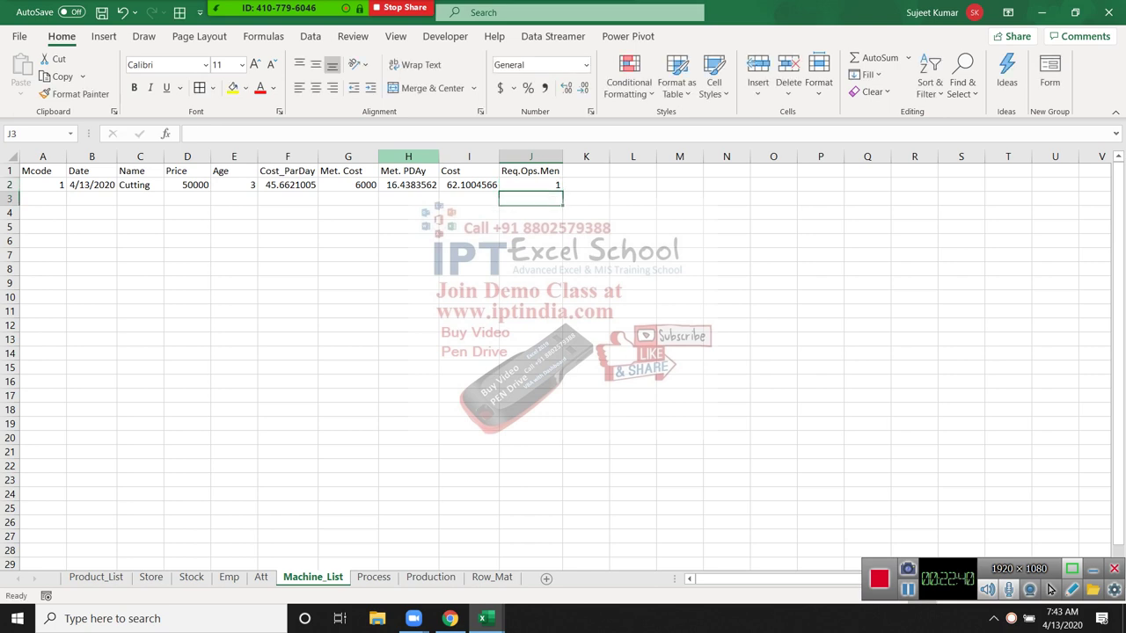
{"action": "key", "text": "Up"}
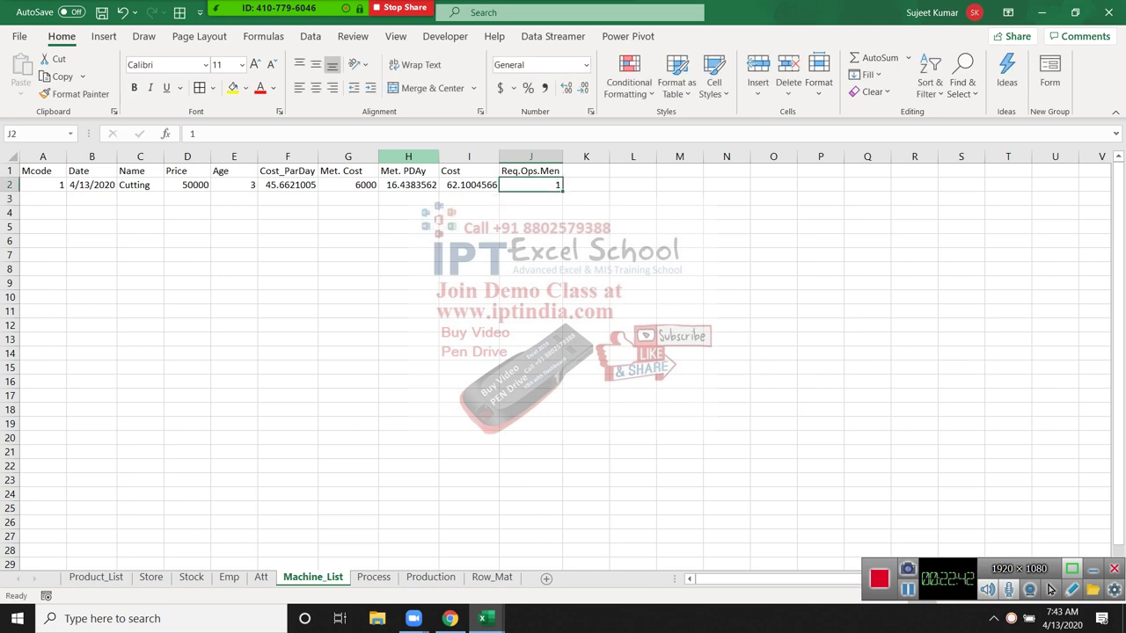
- On the Process sheet, select the first rows under Size, Tota_Process and P_Code
{"action": "left_click", "coordinate": [374, 577]}
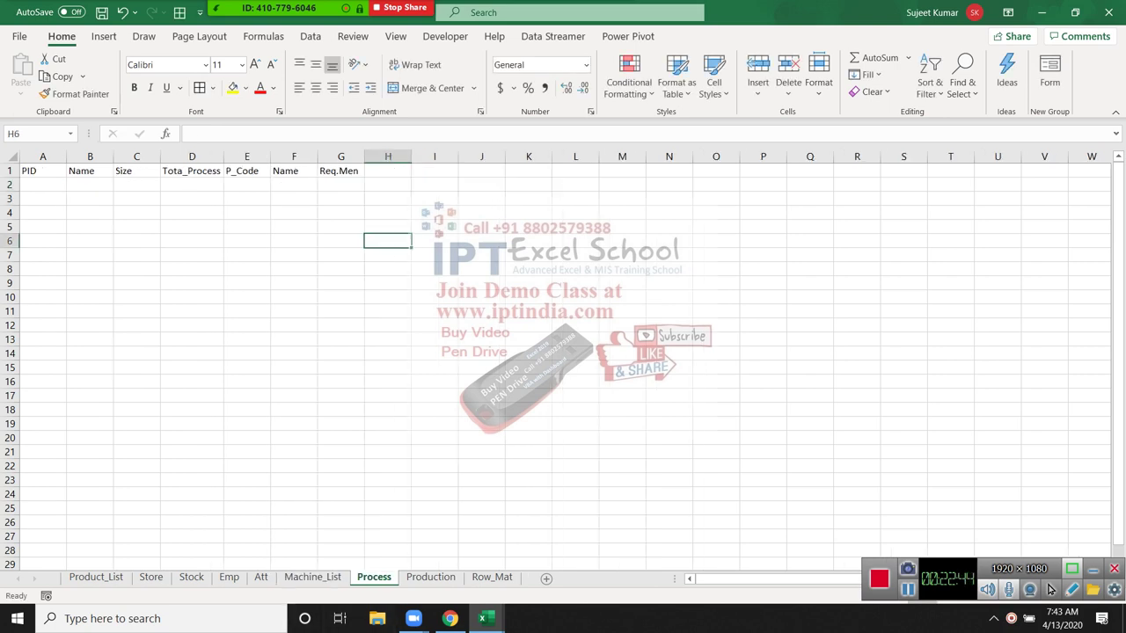
{"action": "left_click", "coordinate": [42, 185]}
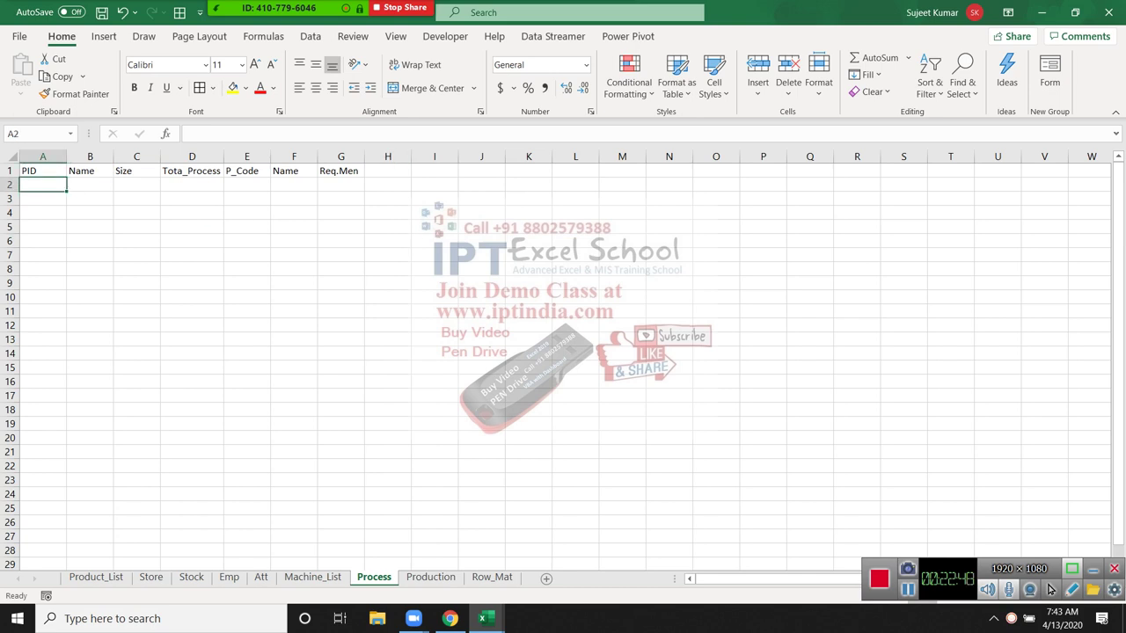
{"action": "key", "text": "Tab"}
{"action": "key", "text": "Tab"}
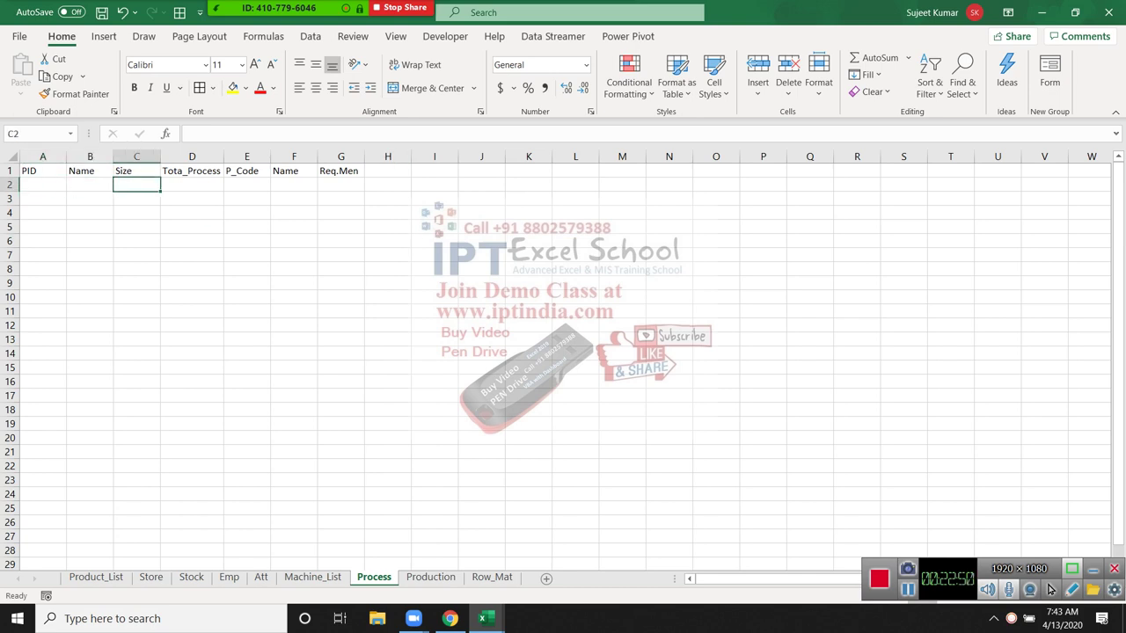
{"action": "key", "text": "Tab"}
{"action": "key", "text": "shift+Down"}
{"action": "key", "text": "shift+Down"}
{"action": "key", "text": "shift+Down"}
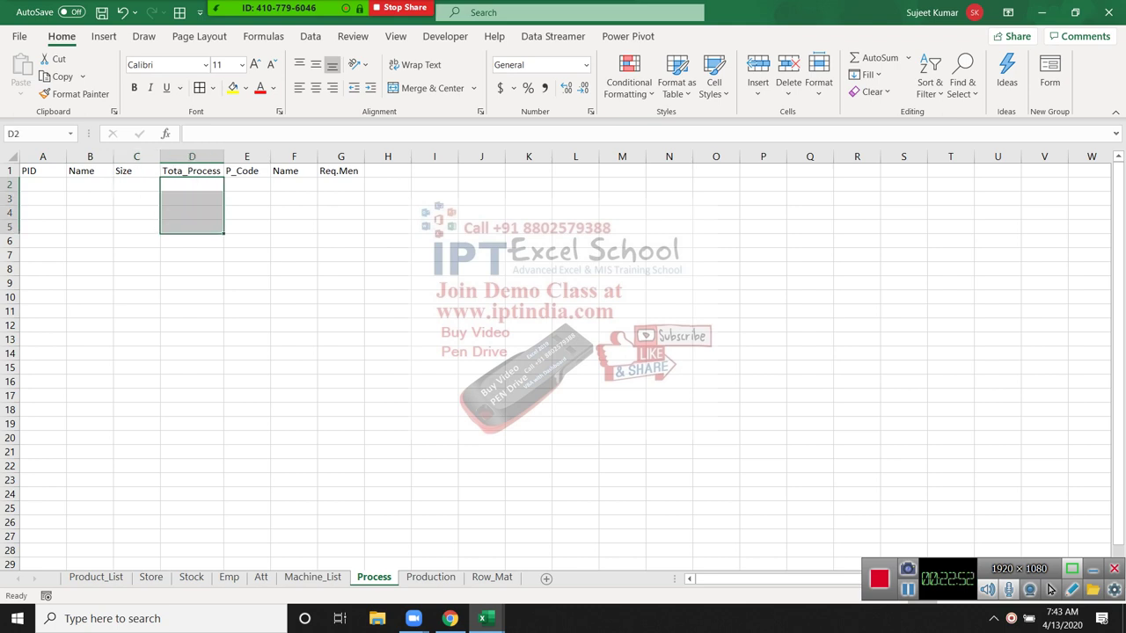
{"action": "key", "text": "Tab"}
{"action": "key", "text": "shift+Down"}
{"action": "key", "text": "shift+Down"}
{"action": "key", "text": "shift+Down"}
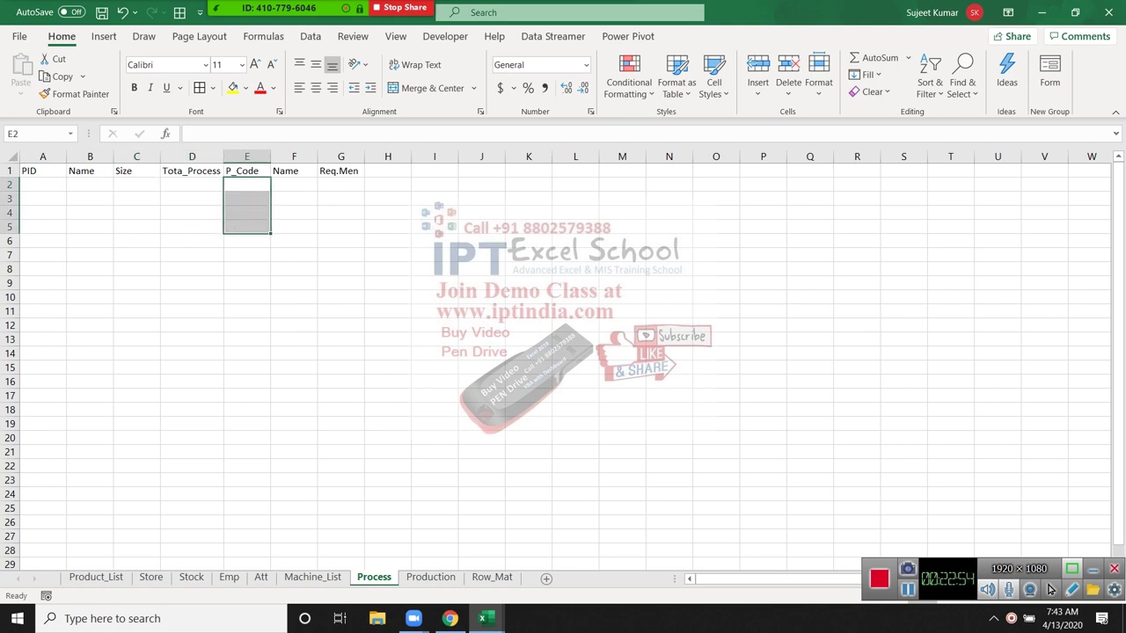
{"action": "key", "text": "Tab"}
{"action": "key", "text": "shift+Down"}
{"action": "key", "text": "shift+Down"}
{"action": "key", "text": "shift+Down"}
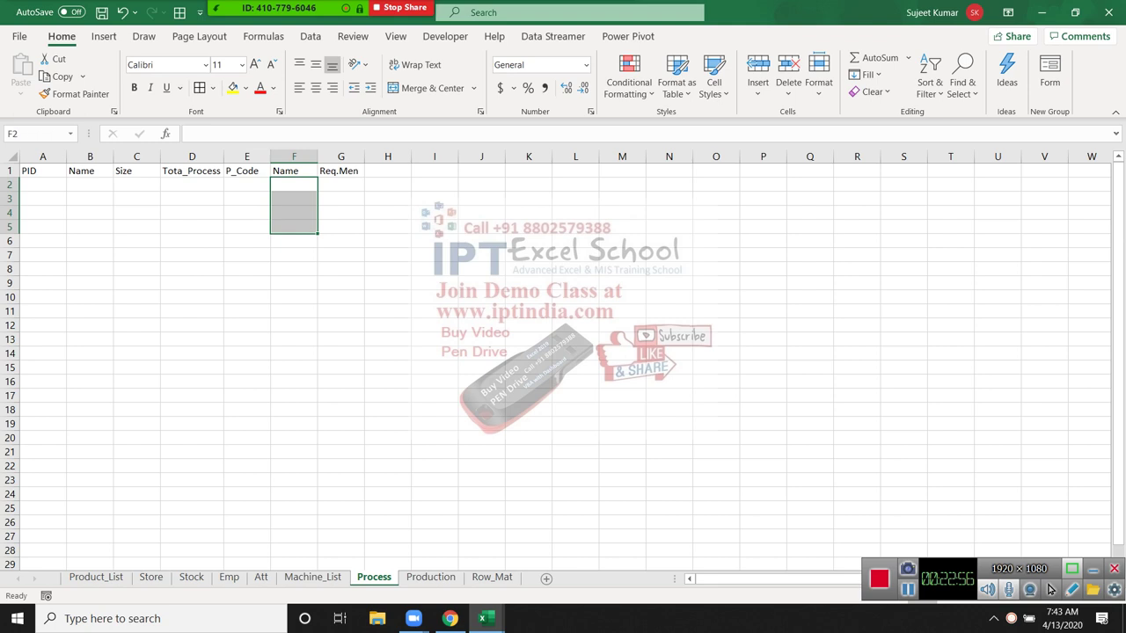
- Correct the D1 header from Tota_Process to Total_Process
{"action": "key", "text": "Up"}
{"action": "key", "text": "Left"}
{"action": "key", "text": "Left"}
{"action": "key", "text": "F2"}
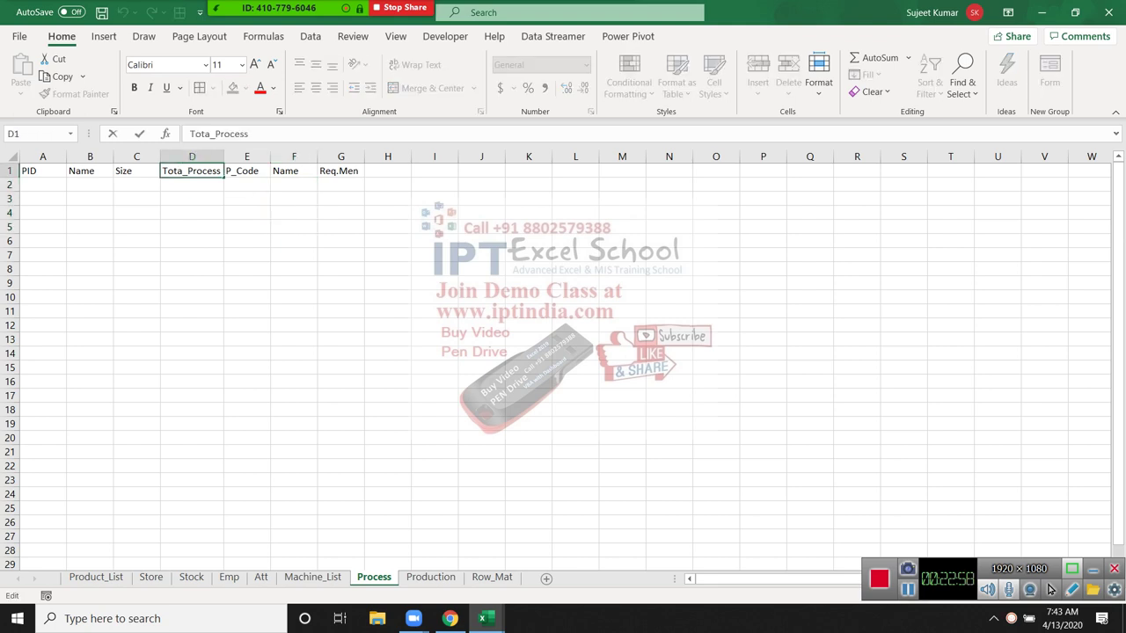
{"action": "type", "text": "l"}
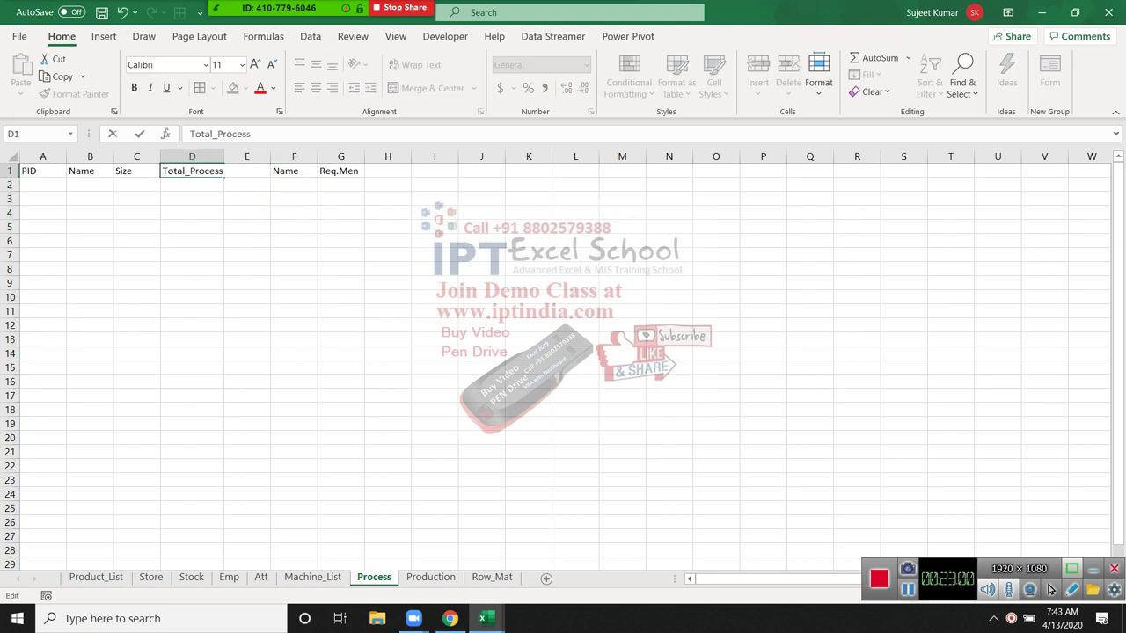
{"action": "key", "text": "Return"}
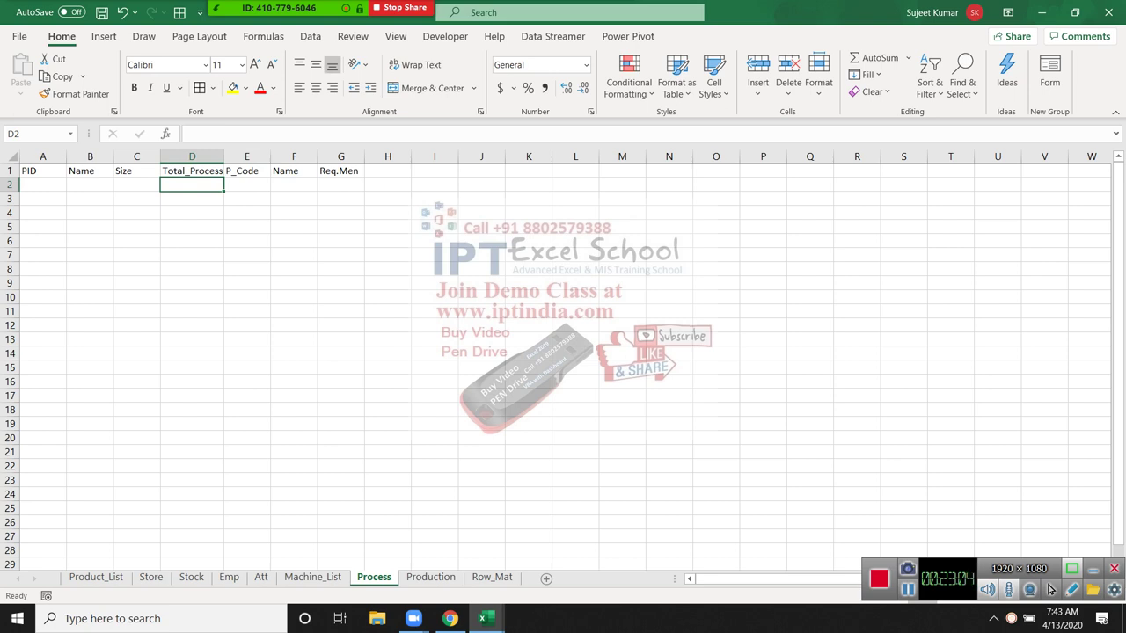
- Select the first rows under Total_Process through Req.Men, ending at cell G2
{"action": "key", "text": "shift+Down"}
{"action": "key", "text": "shift+Down"}
{"action": "key", "text": "shift+Down"}
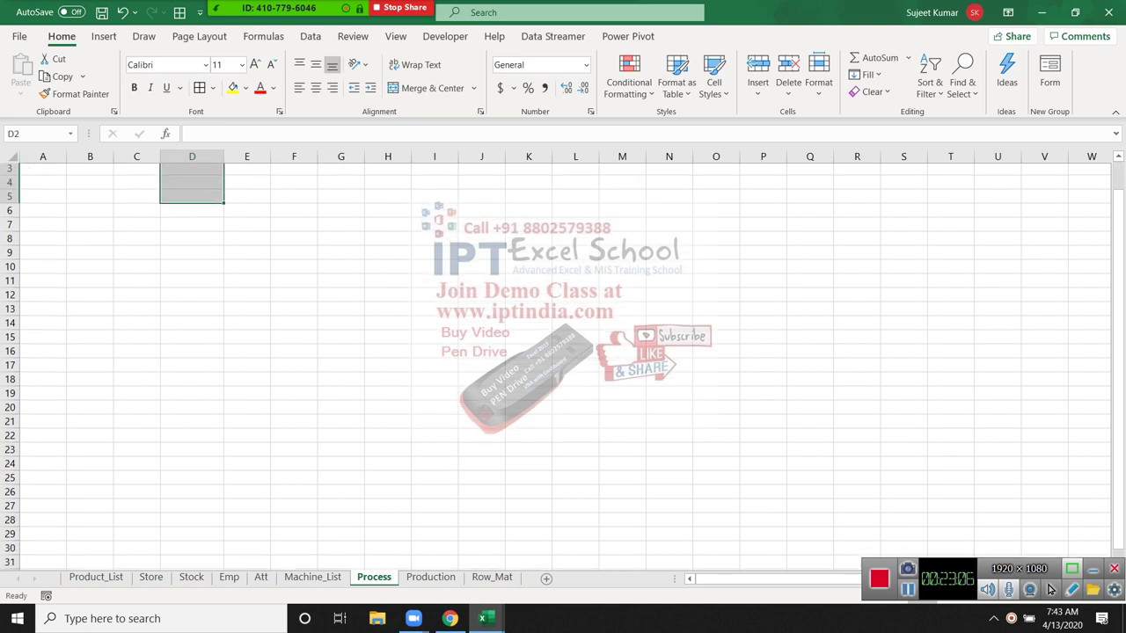
{"action": "key", "text": "Right"}
{"action": "key", "text": "shift+Down"}
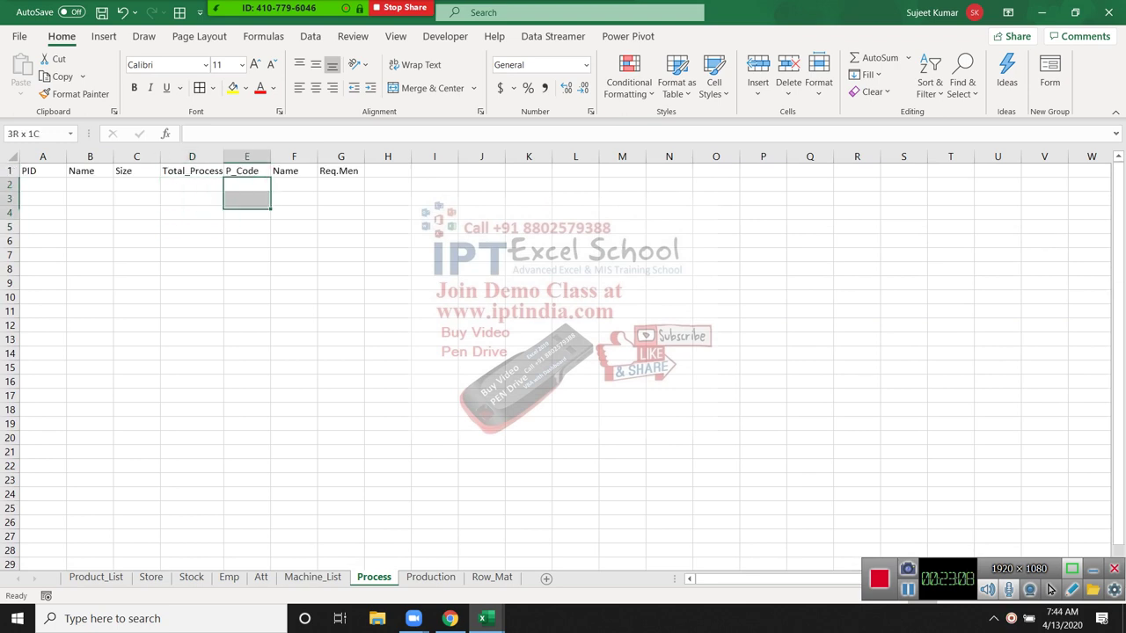
{"action": "key", "text": "Right"}
{"action": "key", "text": "shift+Down"}
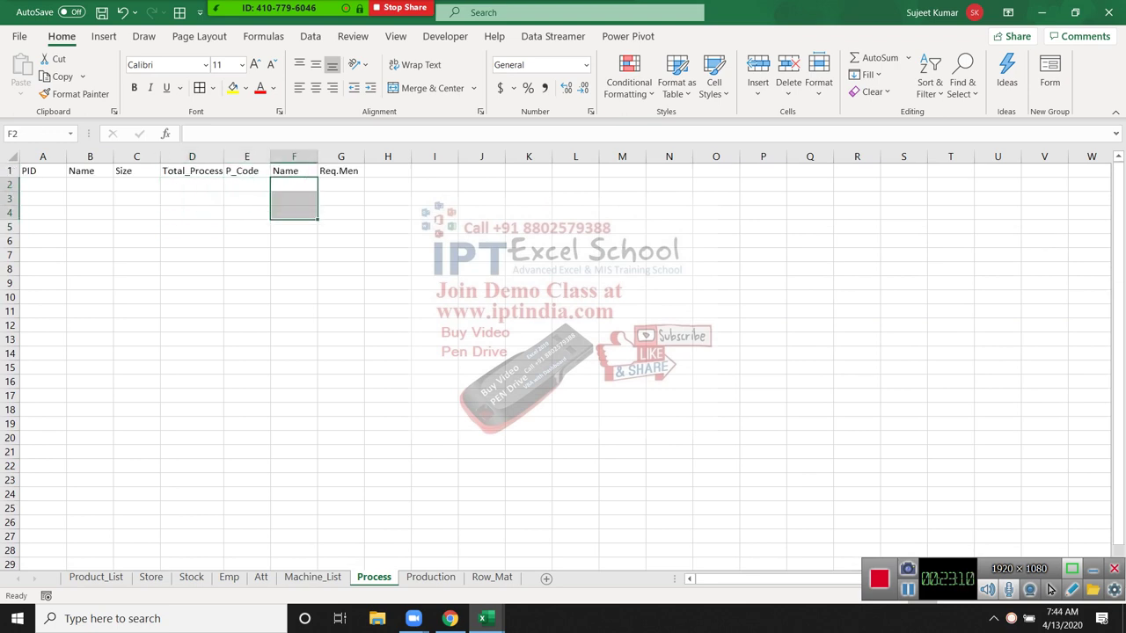
{"action": "key", "text": "Right"}
{"action": "key", "text": "shift+Down"}
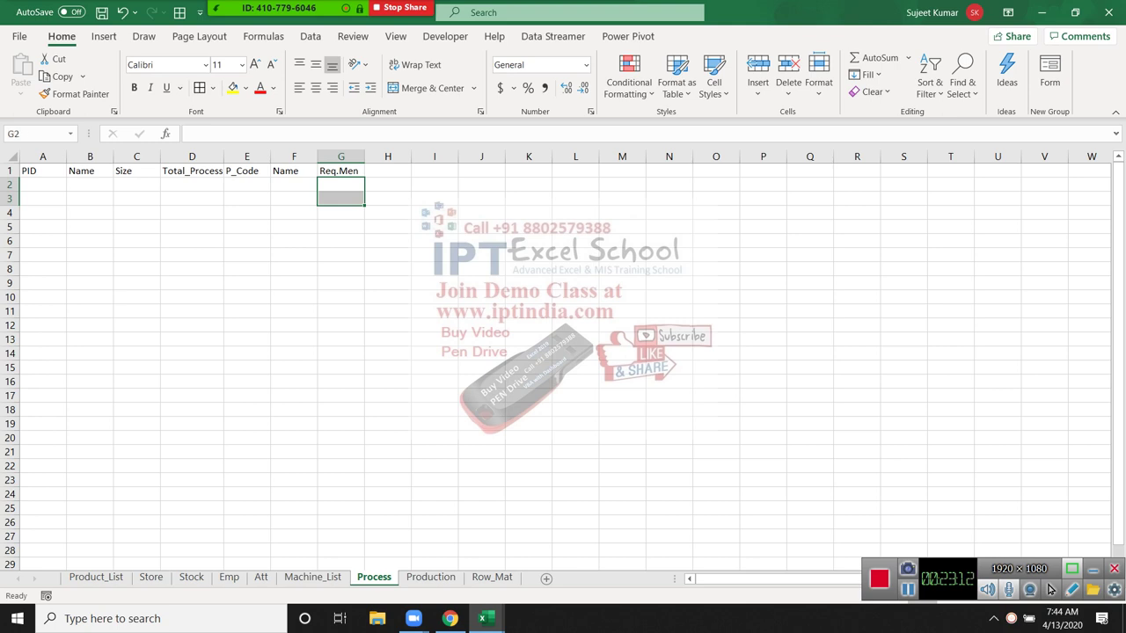
{"action": "key", "text": "shift+Up"}
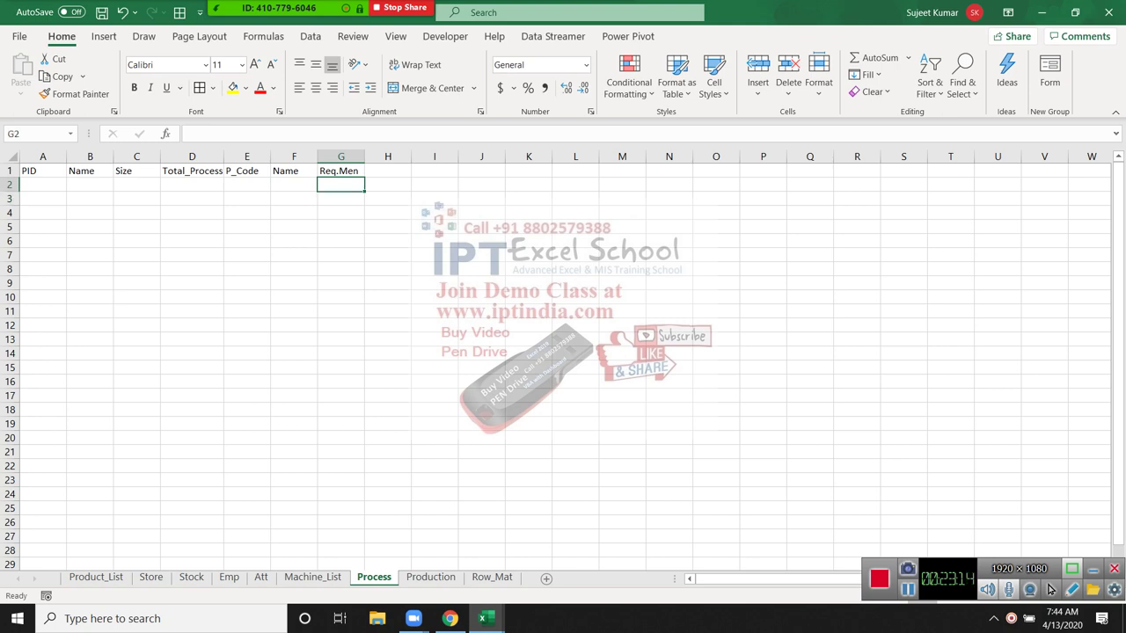
- On the Production sheet, select the data area A2:U17
{"action": "key", "text": "ctrl+Page_Down"}
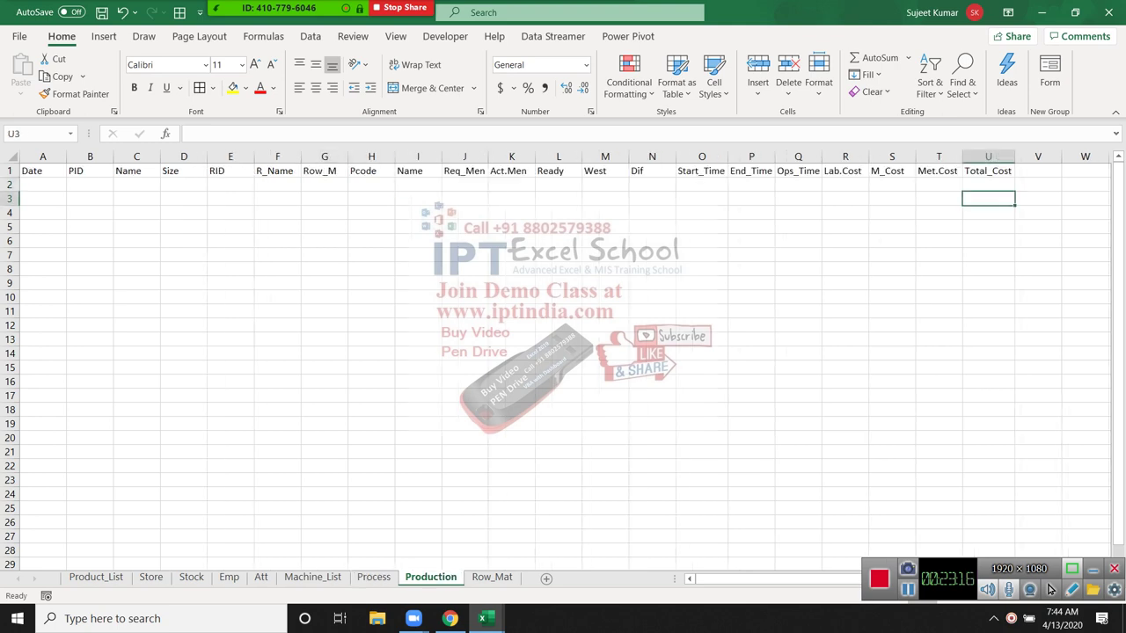
{"action": "key", "text": "ctrl+Home"}
{"action": "key", "text": "shift+Right"}
{"action": "key", "text": "shift+Right"}
{"action": "key", "text": "shift+Right"}
{"action": "key", "text": "shift+Down"}
{"action": "key", "text": "shift+Down"}
{"action": "key", "text": "shift+Right"}
{"action": "key", "text": "shift+Right"}
{"action": "key", "text": "shift+Right"}
{"action": "key", "text": "shift+Down"}
{"action": "key", "text": "shift+Down"}
{"action": "key", "text": "shift+Down"}
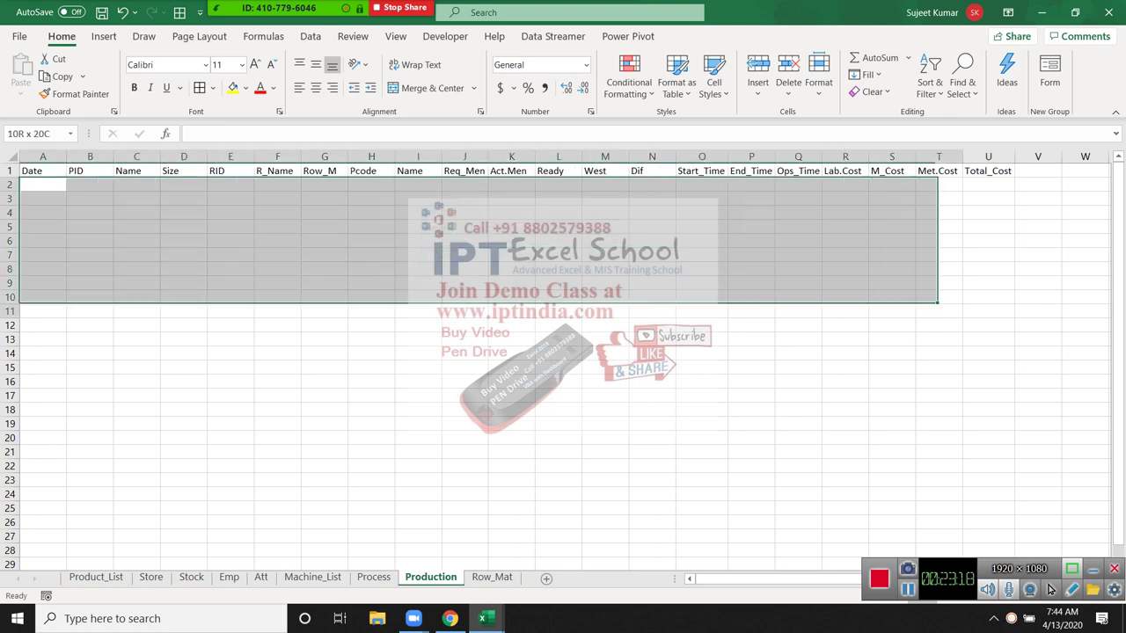
{"action": "key", "text": "shift+Right"}
{"action": "key", "text": "shift+Down"}
{"action": "key", "text": "shift+Down"}
{"action": "key", "text": "shift+Down"}
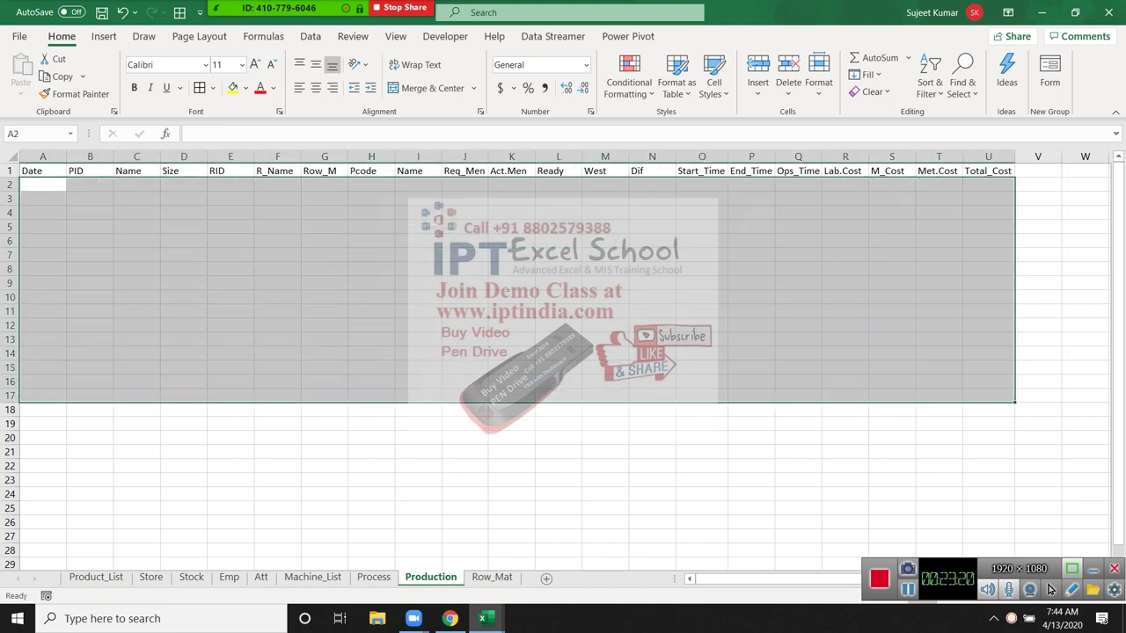
- On Row_Mat, select the rows under RID, Name and Size, then move across to Wast_D
{"action": "key", "text": "ctrl+Page_Down"}
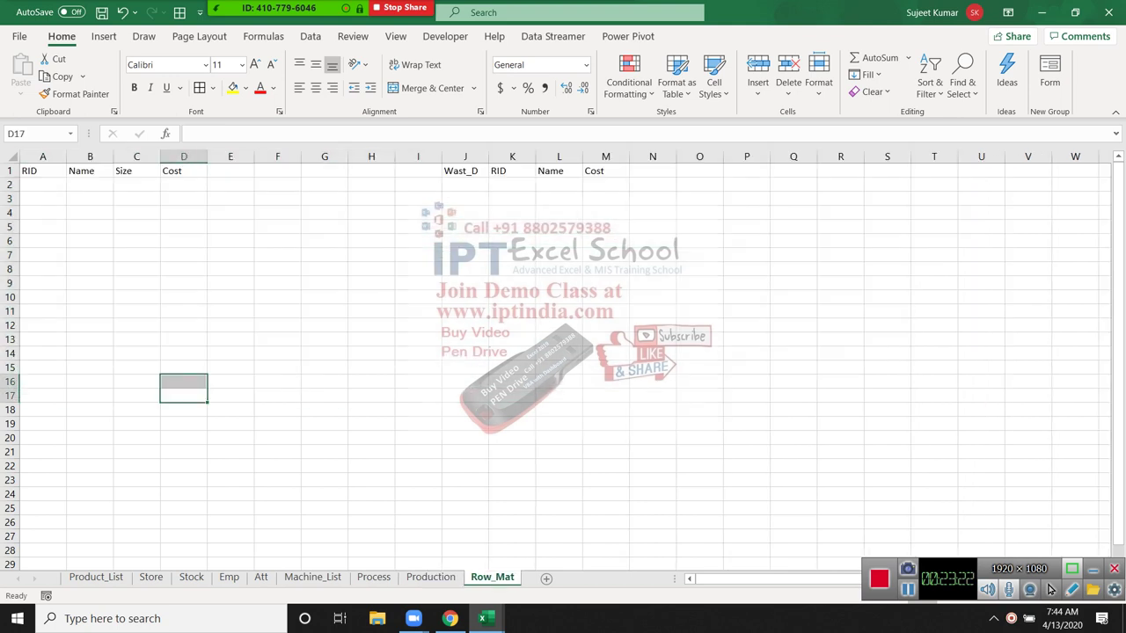
{"action": "key", "text": "ctrl+Home"}
{"action": "key", "text": "shift+Right"}
{"action": "key", "text": "shift+Down"}
{"action": "key", "text": "shift+Right"}
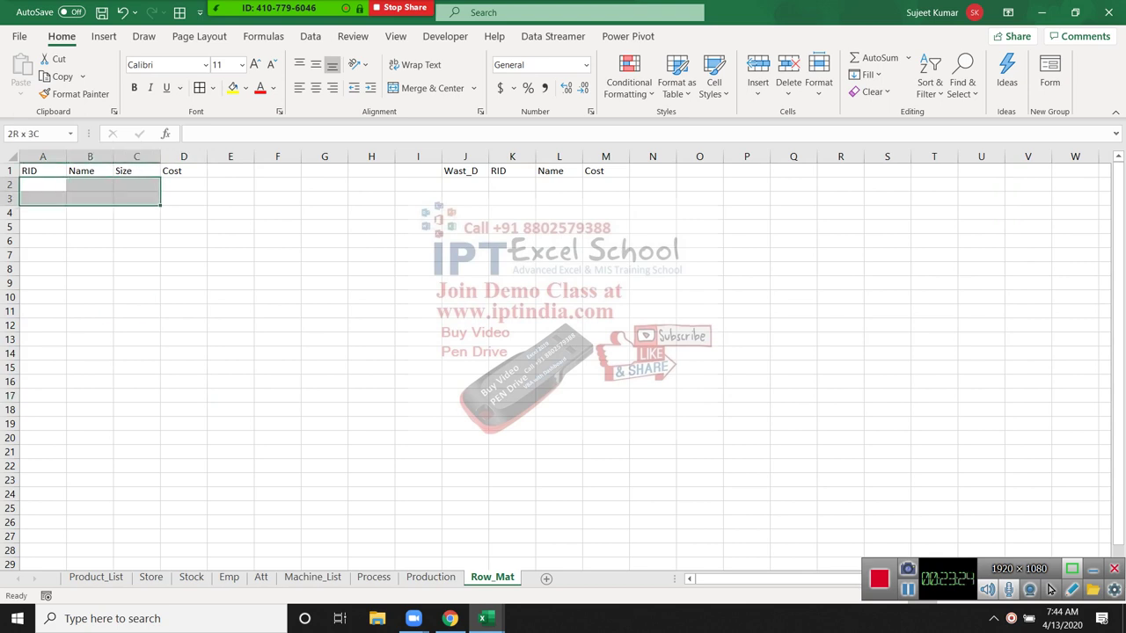
{"action": "key", "text": "Right"}
{"action": "key", "text": "Right"}
{"action": "key", "text": "Right"}
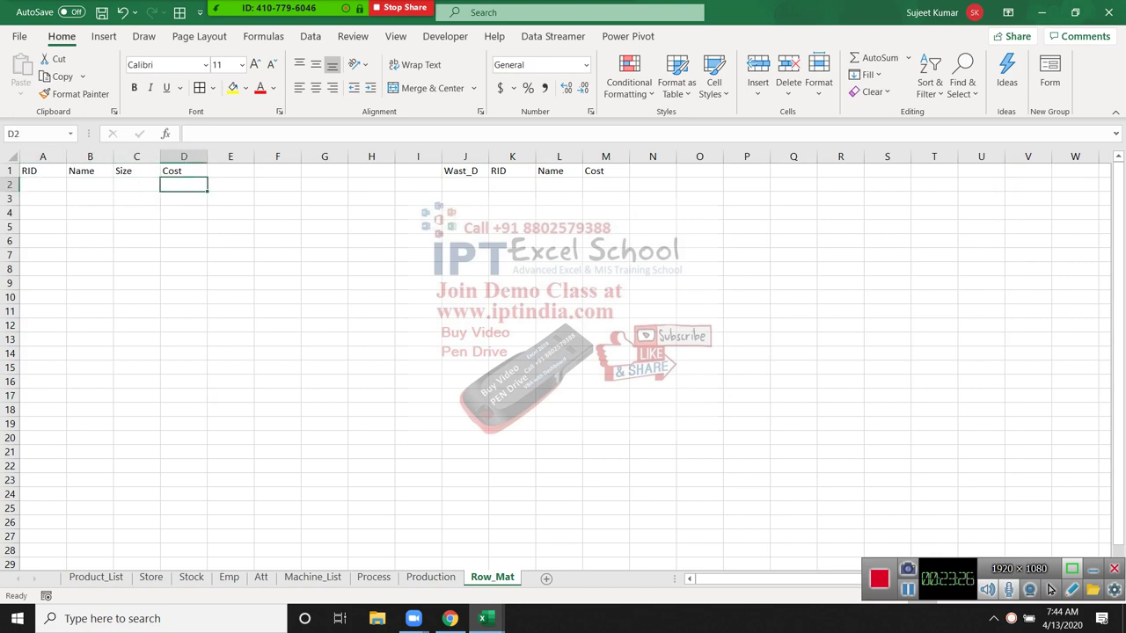
{"action": "key", "text": "Right"}
{"action": "key", "text": "Right"}
{"action": "key", "text": "Right"}
{"action": "key", "text": "Right"}
{"action": "key", "text": "Right"}
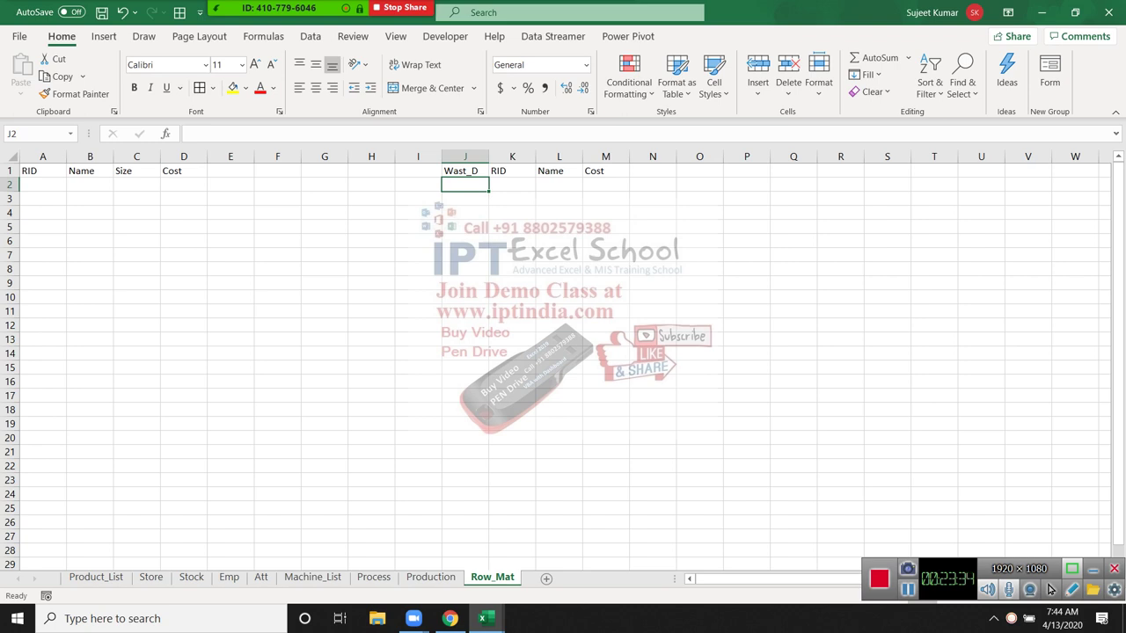
- Show Zoom's participants list off to the right, with Excel back on the Att sheet
{"action": "left_click", "coordinate": [271, 22]}
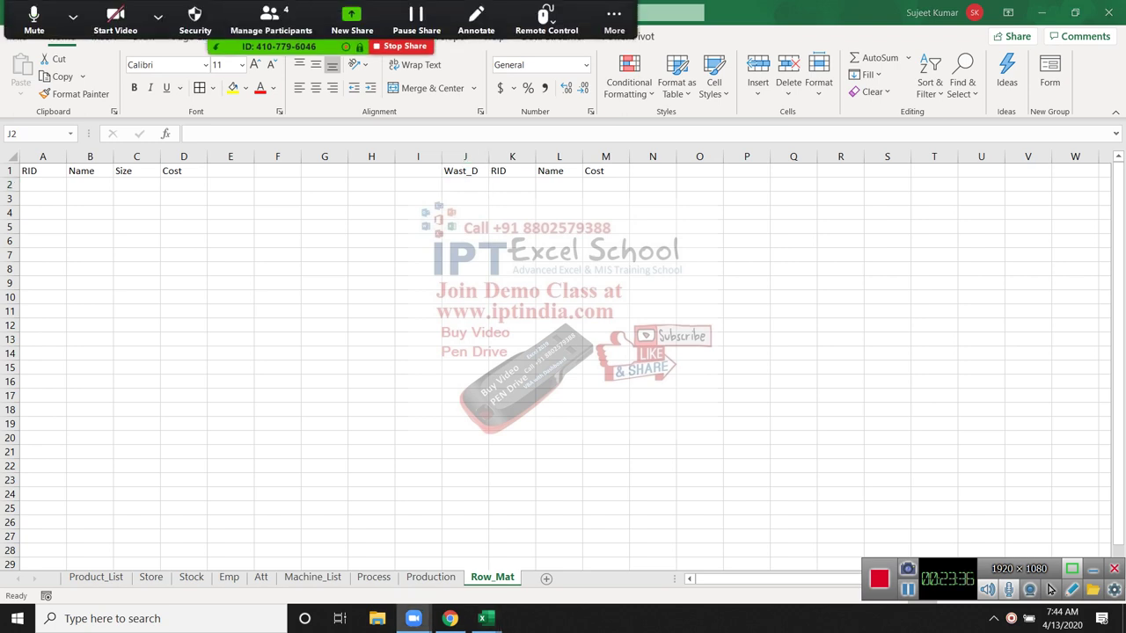
{"action": "left_click_drag", "start_coordinate": [279, 182], "coordinate": [825, 134]}
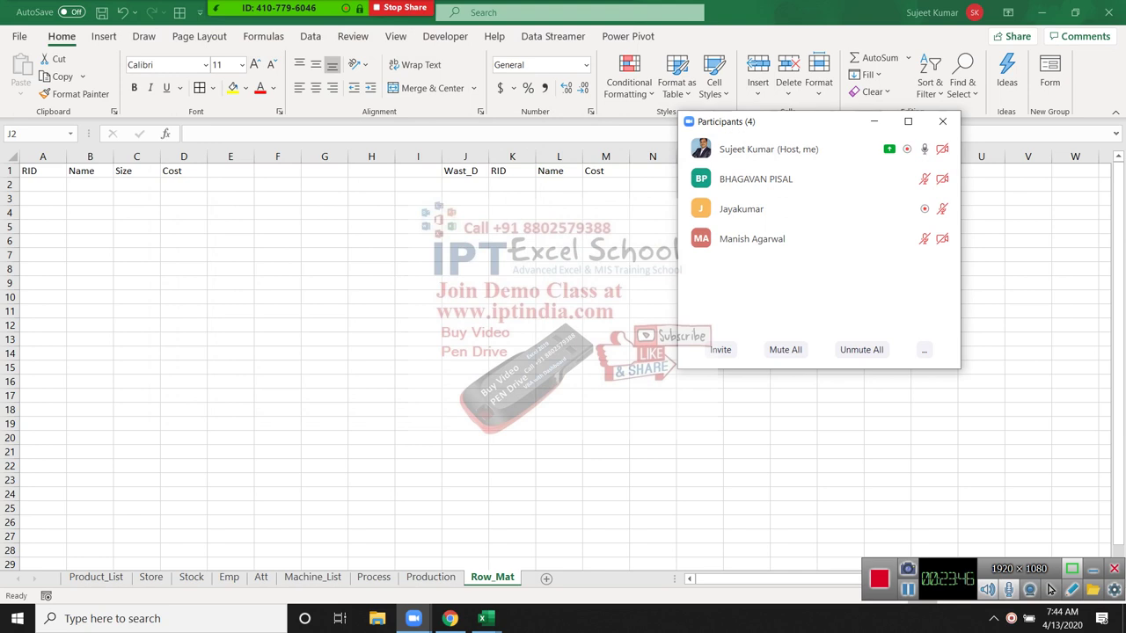
{"action": "key", "text": "alt+Tab"}
{"action": "key", "text": "ctrl+Page_Up"}
{"action": "key", "text": "ctrl+Page_Up"}
{"action": "key", "text": "ctrl+Page_Up"}
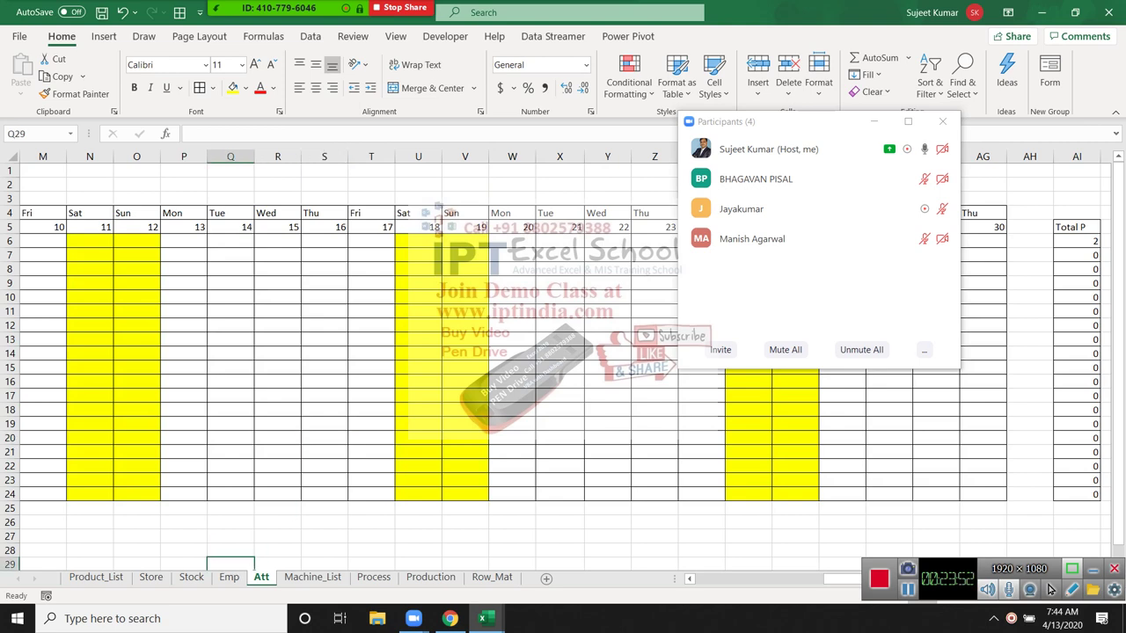
- Move down through the meeting participants in the Zoom list
{"action": "key", "text": "alt+Tab"}
{"action": "key", "text": "Down"}
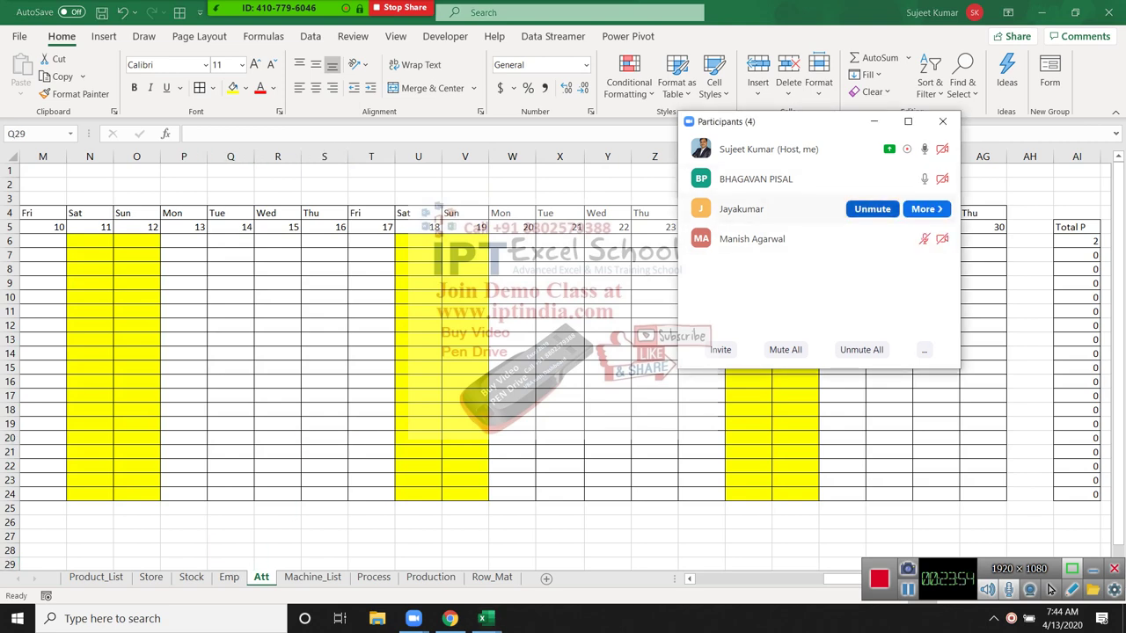
{"action": "key", "text": "Down"}
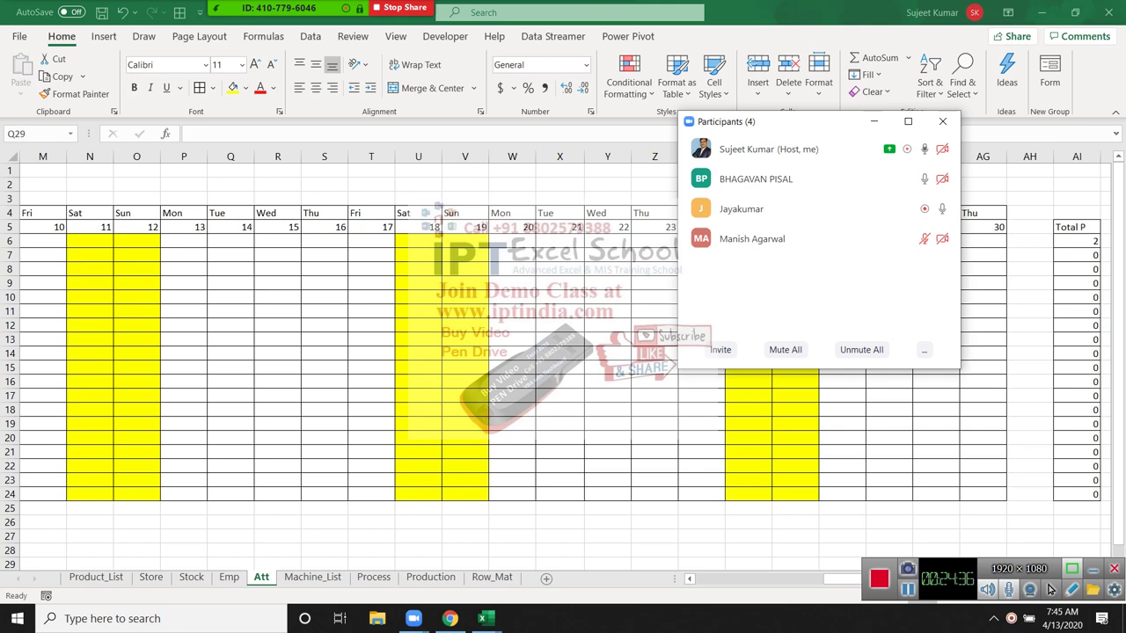
- Cycle through the Product_List, Store, Stock, Emp, Att, Machine_List and Process sheets to reach Production
{"action": "mouse_move", "coordinate": [773, 238]}
{"action": "key", "text": "ctrl+Page_Up"}
{"action": "key", "text": "ctrl+Page_Up"}
{"action": "key", "text": "ctrl+Page_Up"}
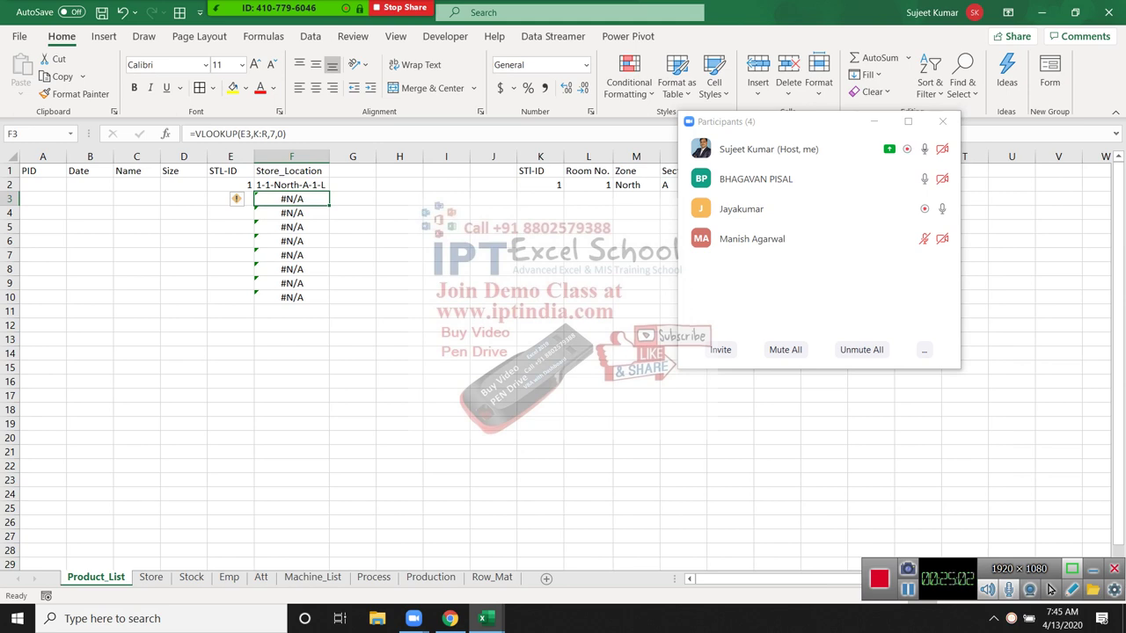
{"action": "key", "text": "ctrl+Page_Down"}
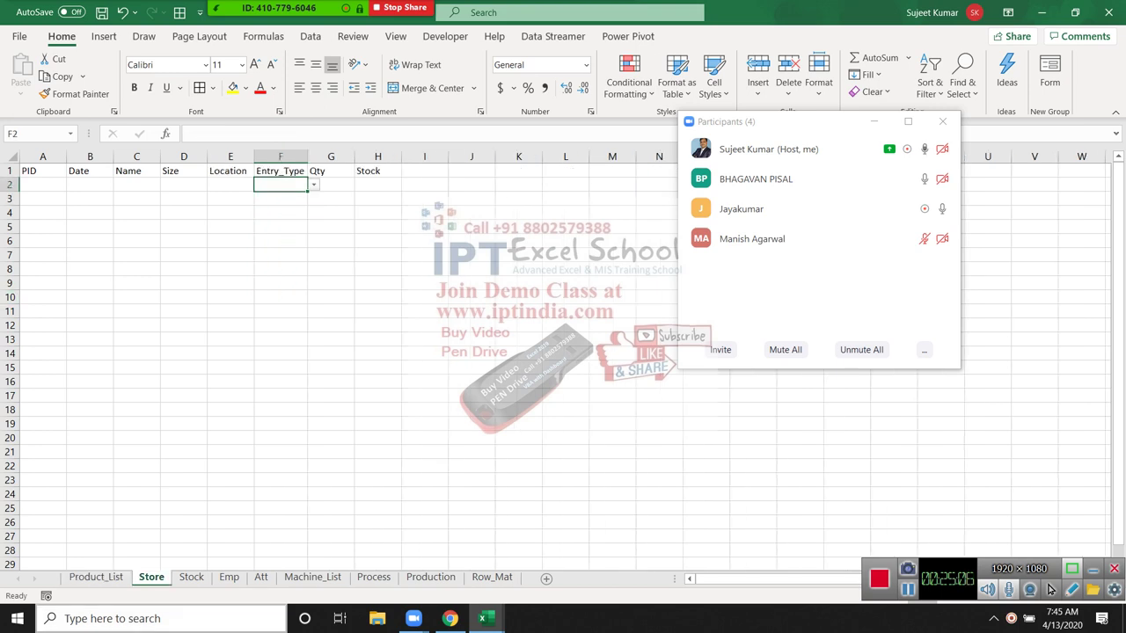
{"action": "key", "text": "ctrl+Page_Down"}
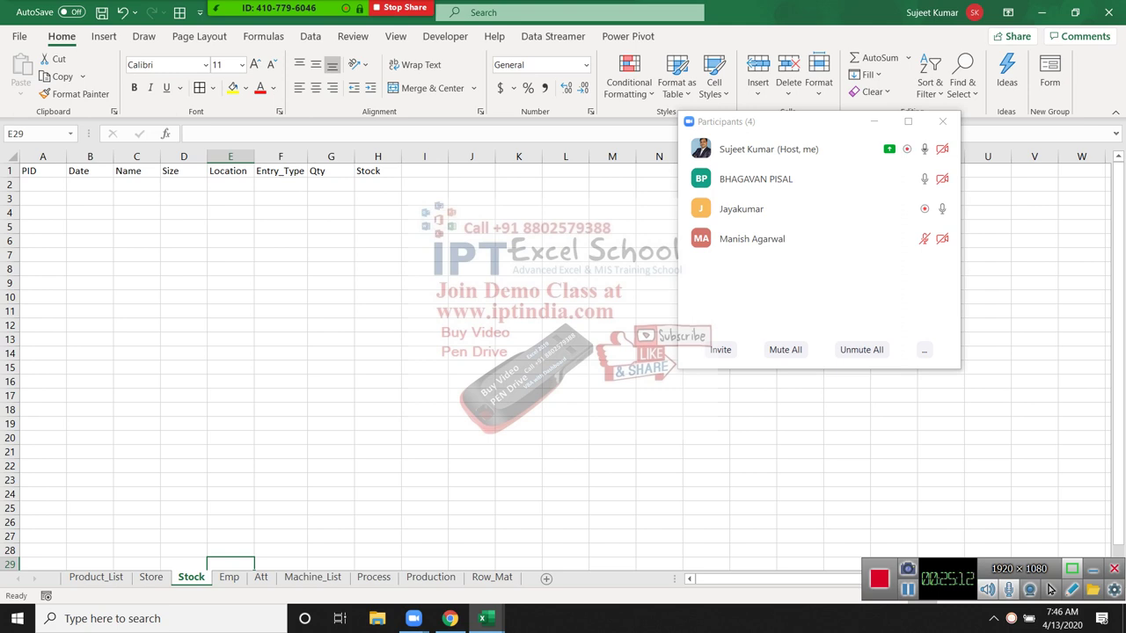
{"action": "key", "text": "ctrl+Page_Down"}
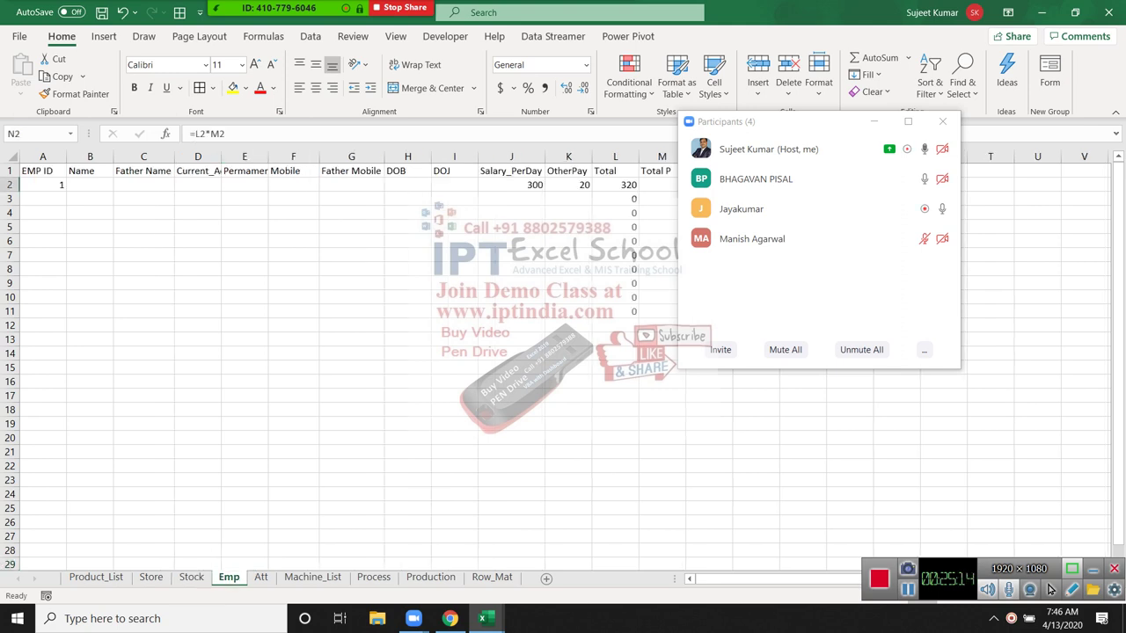
{"action": "key", "text": "ctrl+Page_Down"}
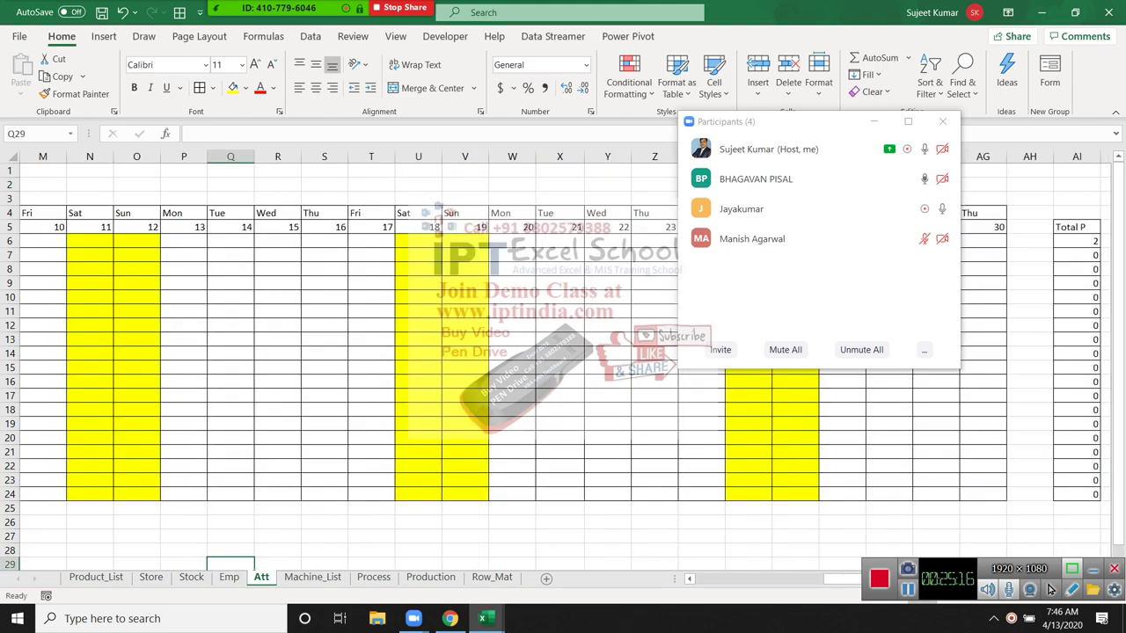
{"action": "key", "text": "ctrl+Page_Down"}
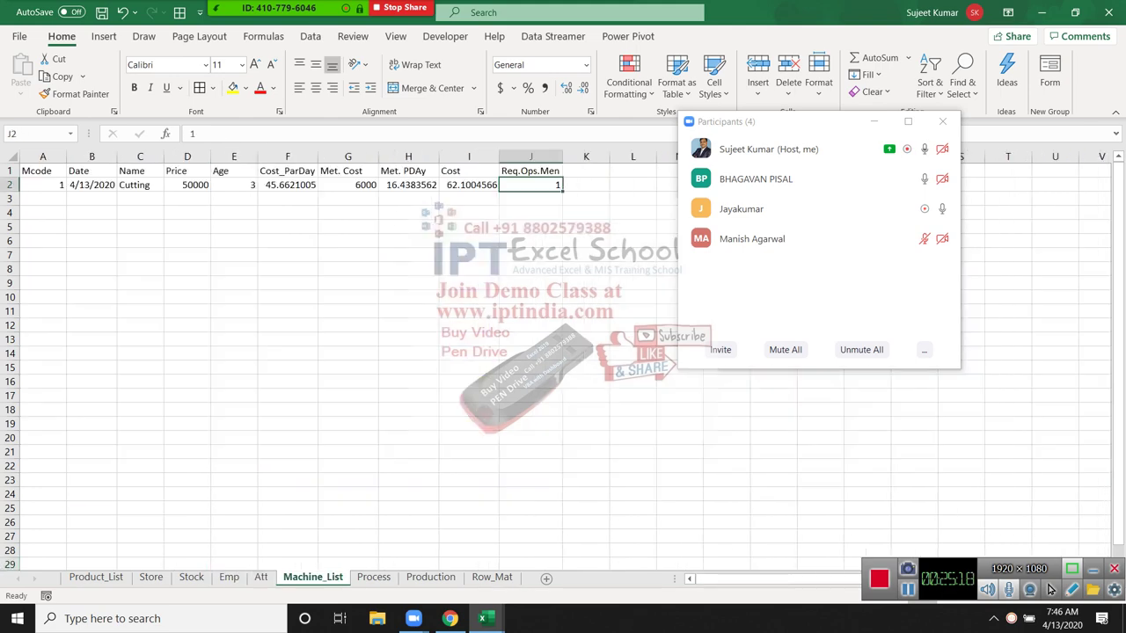
{"action": "key", "text": "ctrl+Page_Down"}
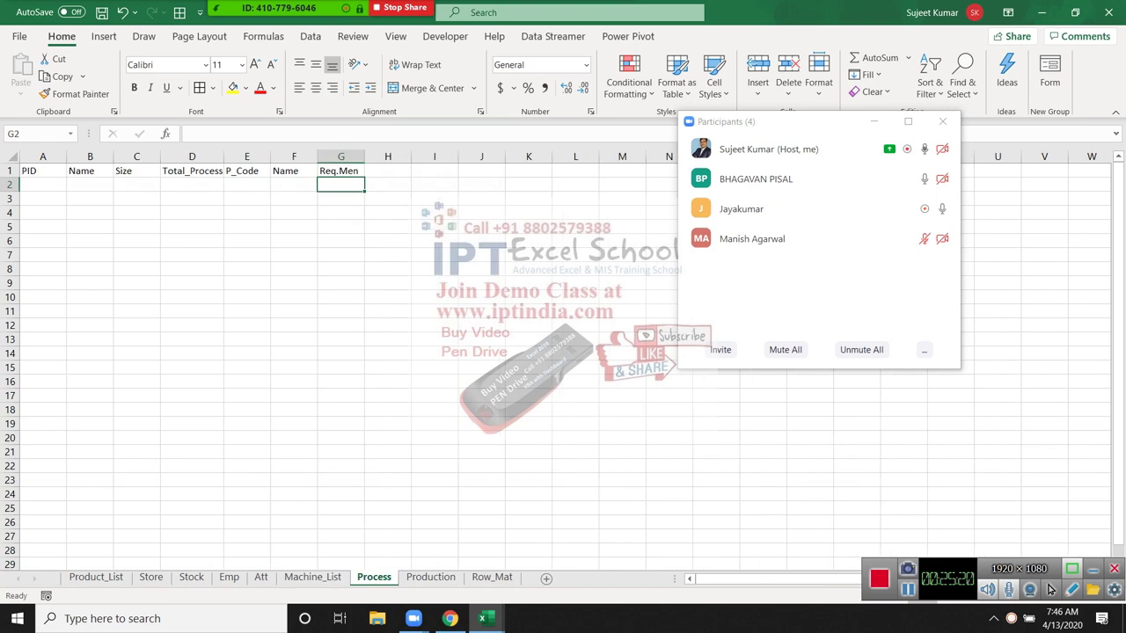
{"action": "key", "text": "ctrl+Page_Down"}
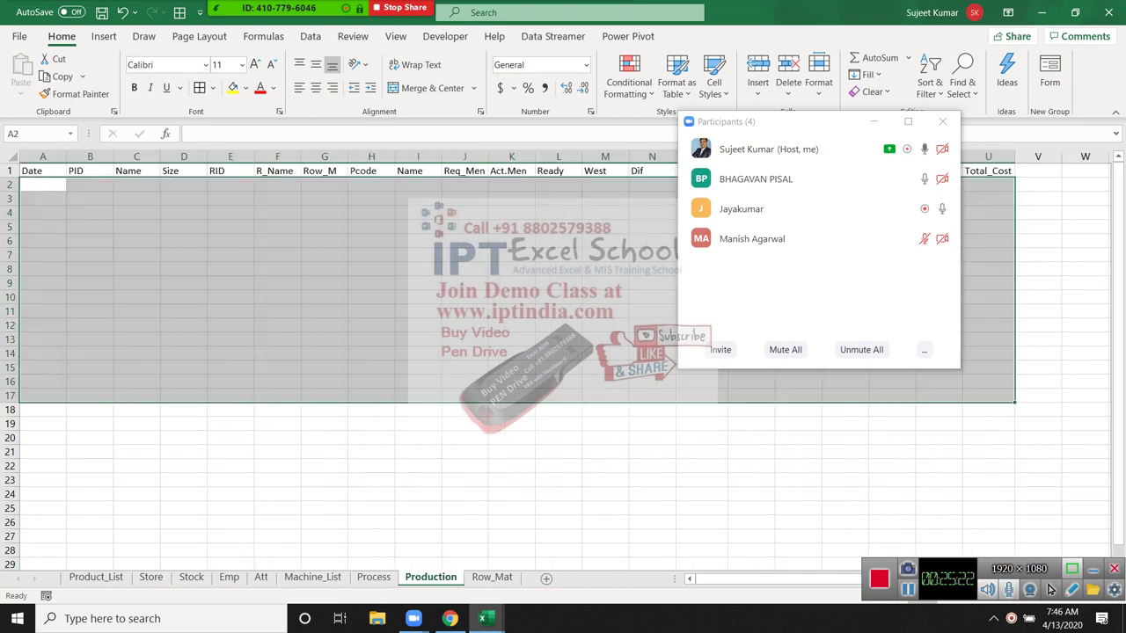
- Check the Date, PID, RID and R_Name columns from row 2 and view the full Row_M header
{"action": "key", "text": "shift+BackSpace"}
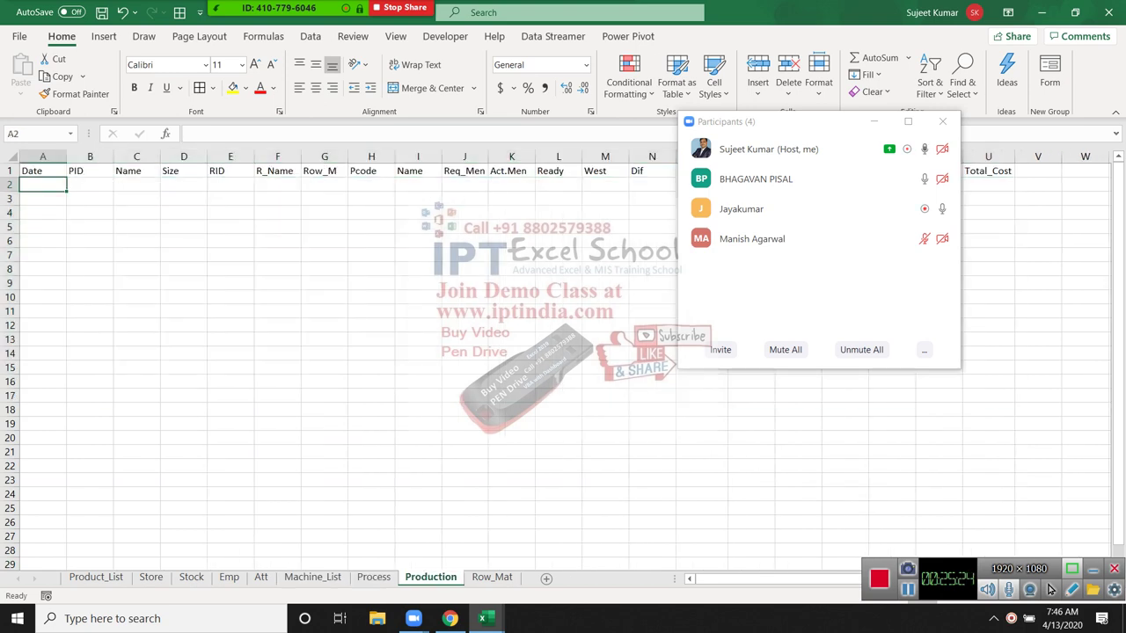
{"action": "key", "text": "Right"}
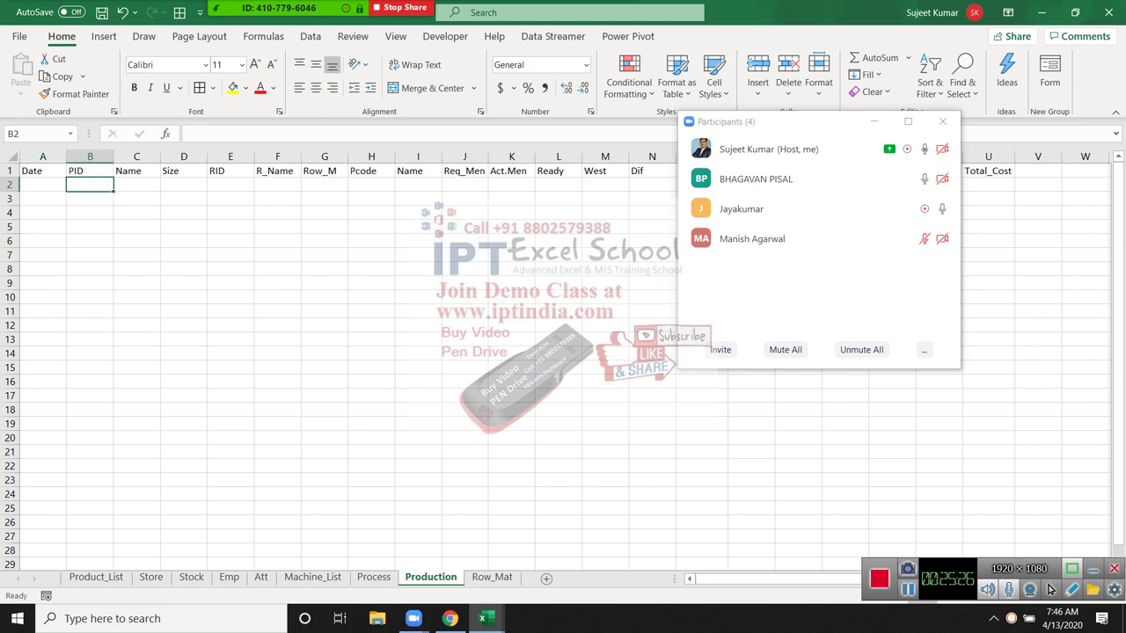
{"action": "key", "text": "Right"}
{"action": "key", "text": "Right"}
{"action": "key", "text": "Right"}
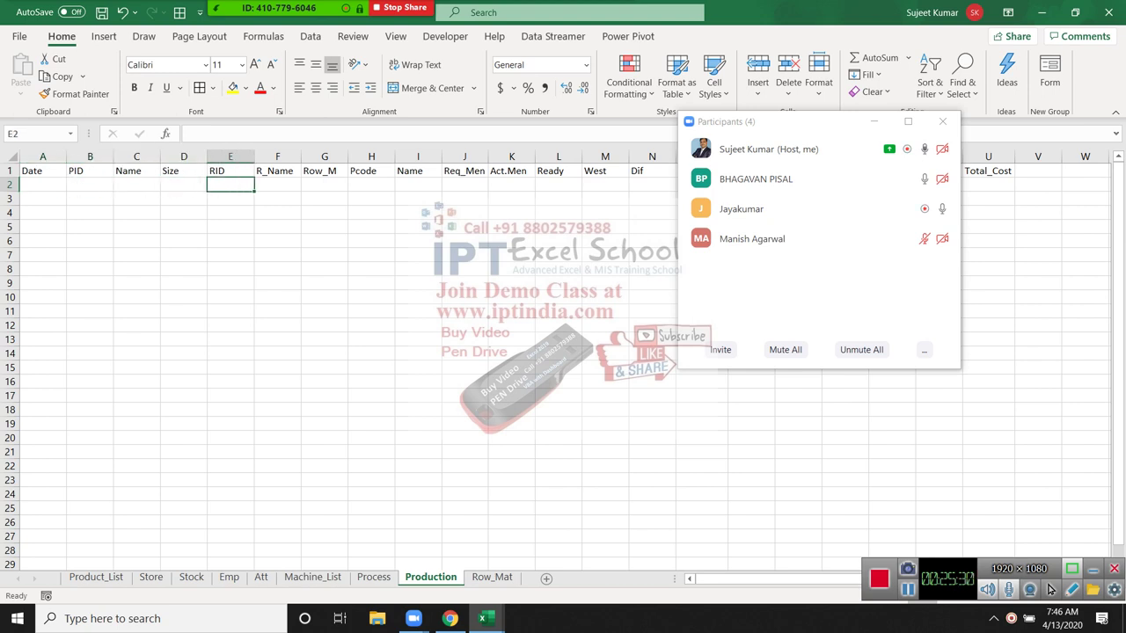
{"action": "key", "text": "Right"}
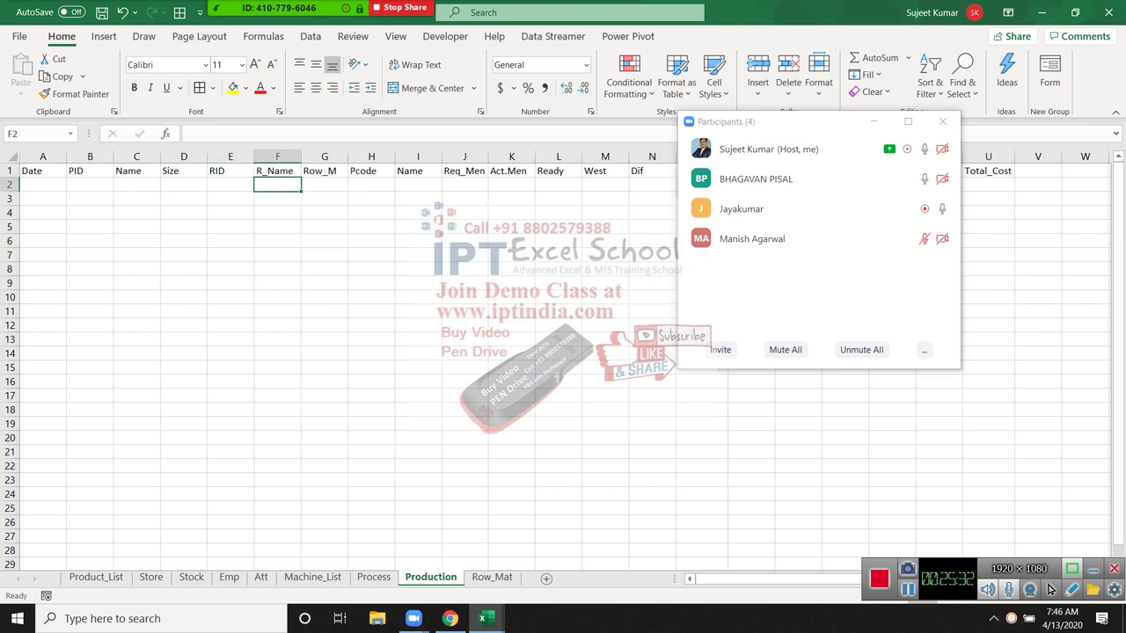
{"action": "key", "text": "Left"}
{"action": "key", "text": "Right"}
{"action": "key", "text": "Right"}
{"action": "key", "text": "Up"}
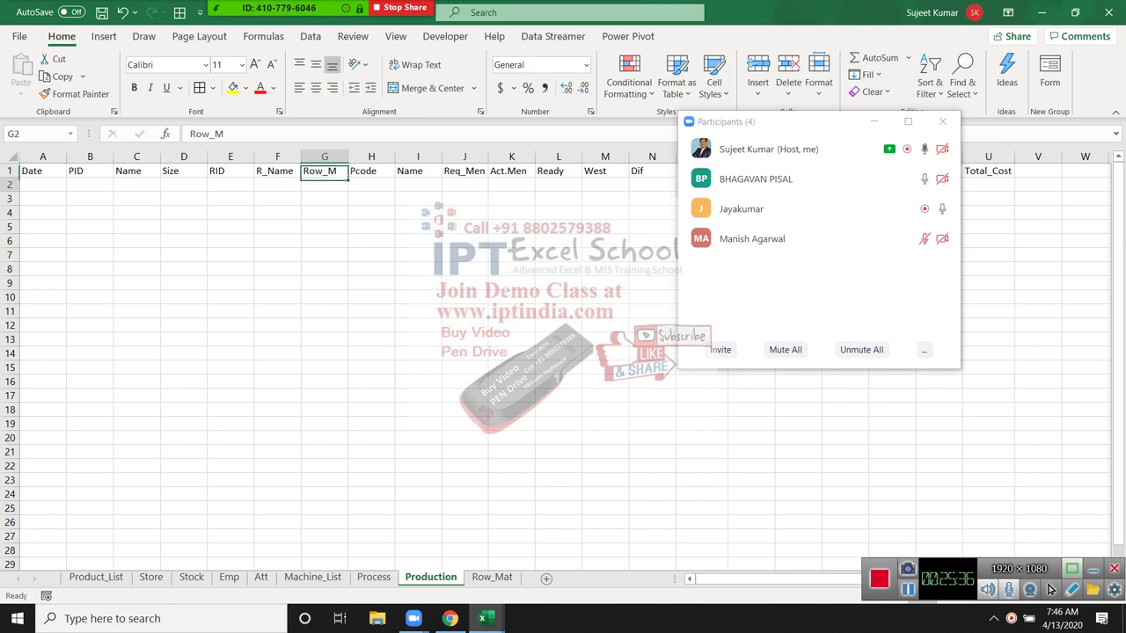
{"action": "key", "text": "Down"}
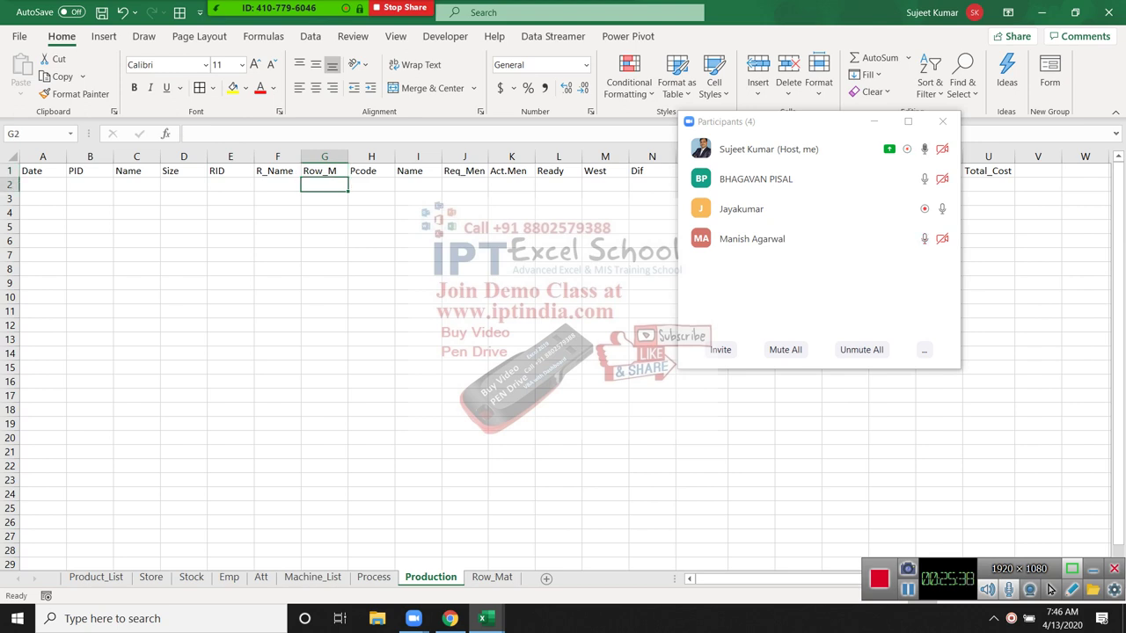
- Check the Pcode, Name, Req_Men, Act.Men, Ready, West and Dif columns; move the participants window left
{"action": "key", "text": "Right"}
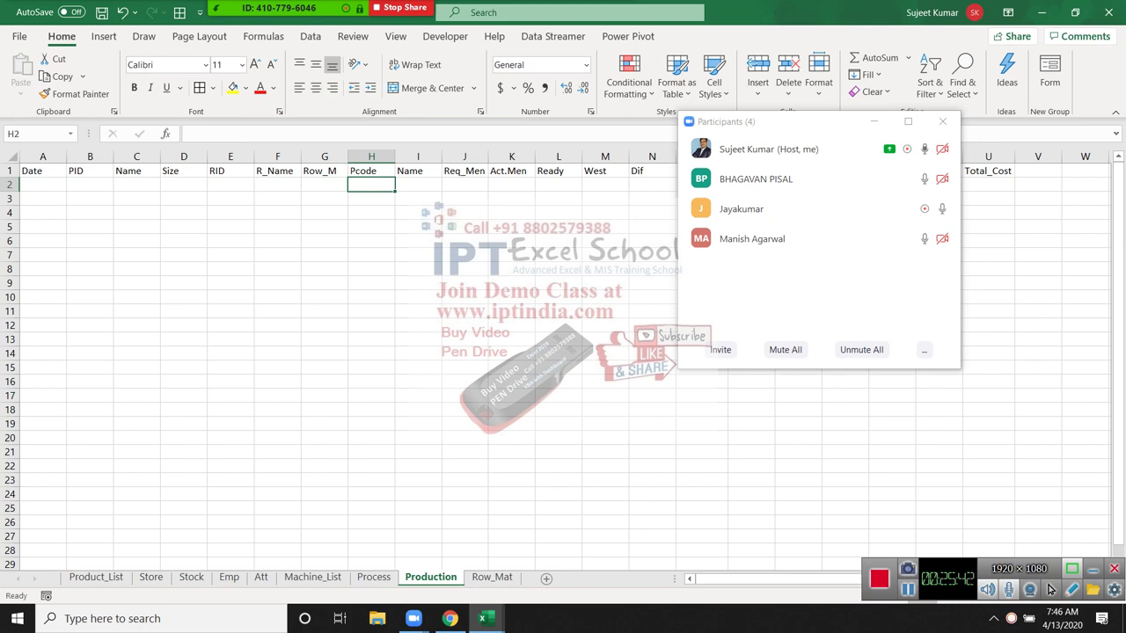
{"action": "key", "text": "Right"}
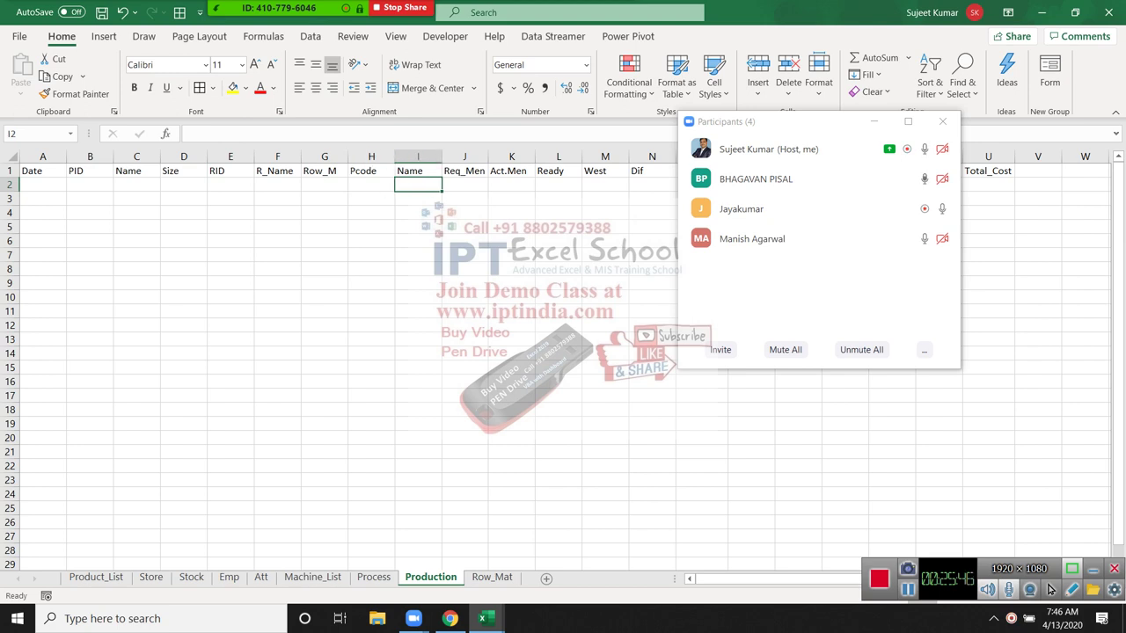
{"action": "key", "text": "Right"}
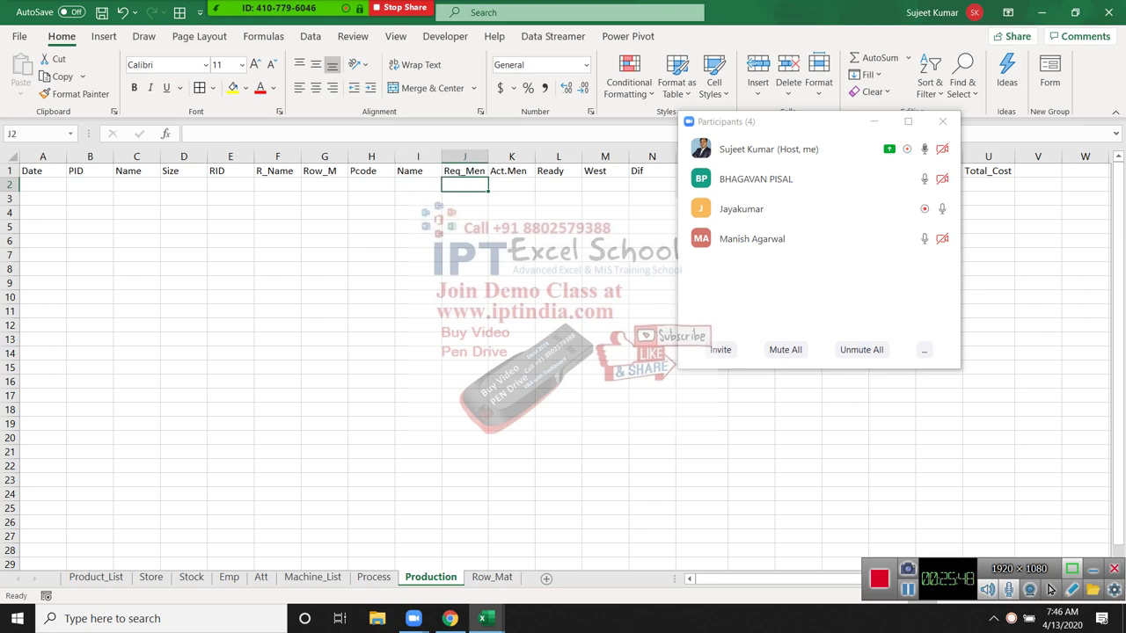
{"action": "key", "text": "Right"}
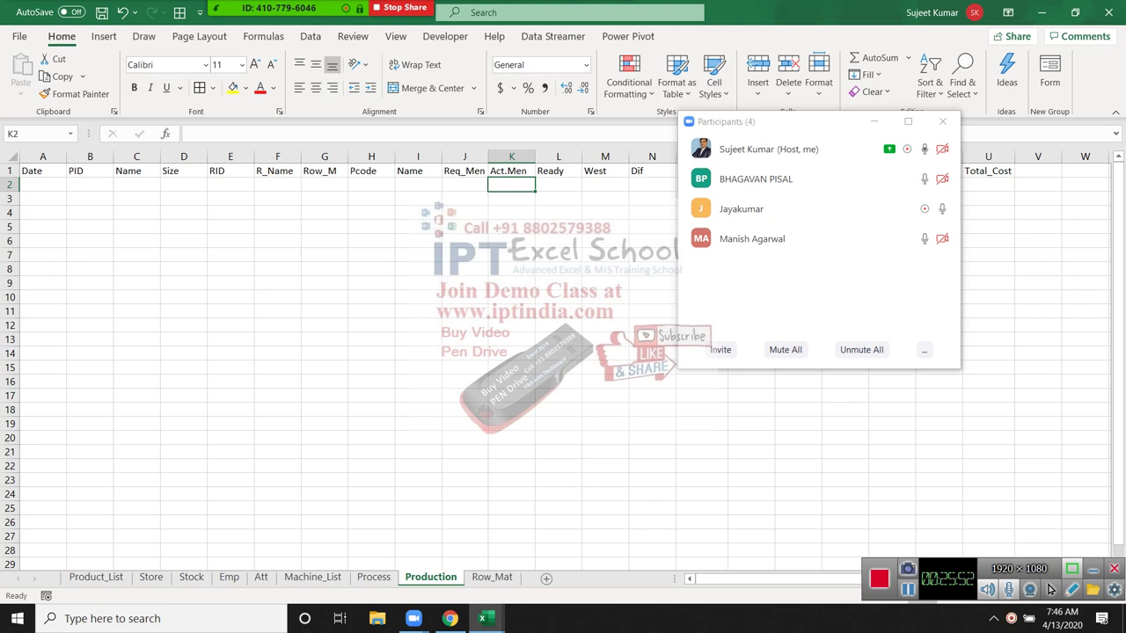
{"action": "key", "text": "Left"}
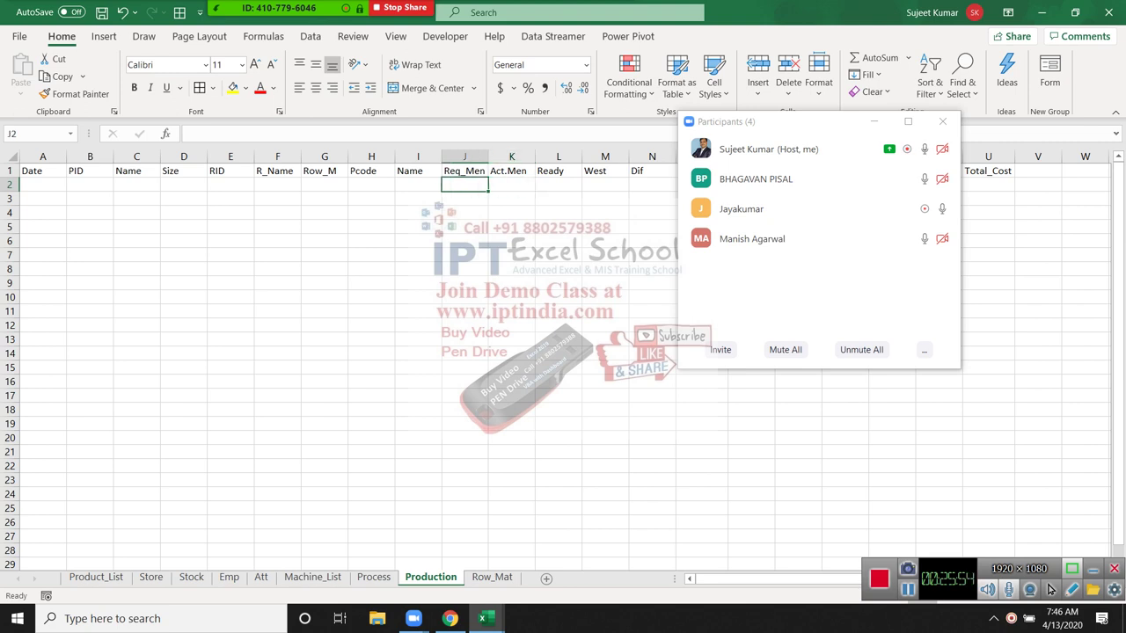
{"action": "key", "text": "Right"}
{"action": "key", "text": "Left"}
{"action": "key", "text": "Right"}
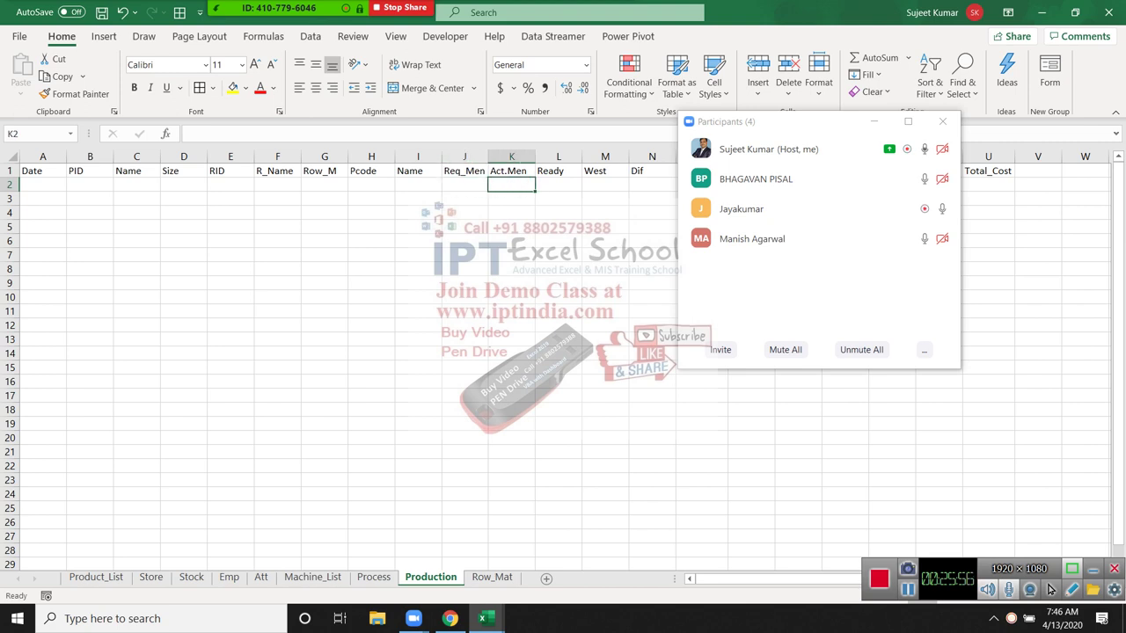
{"action": "key", "text": "Right"}
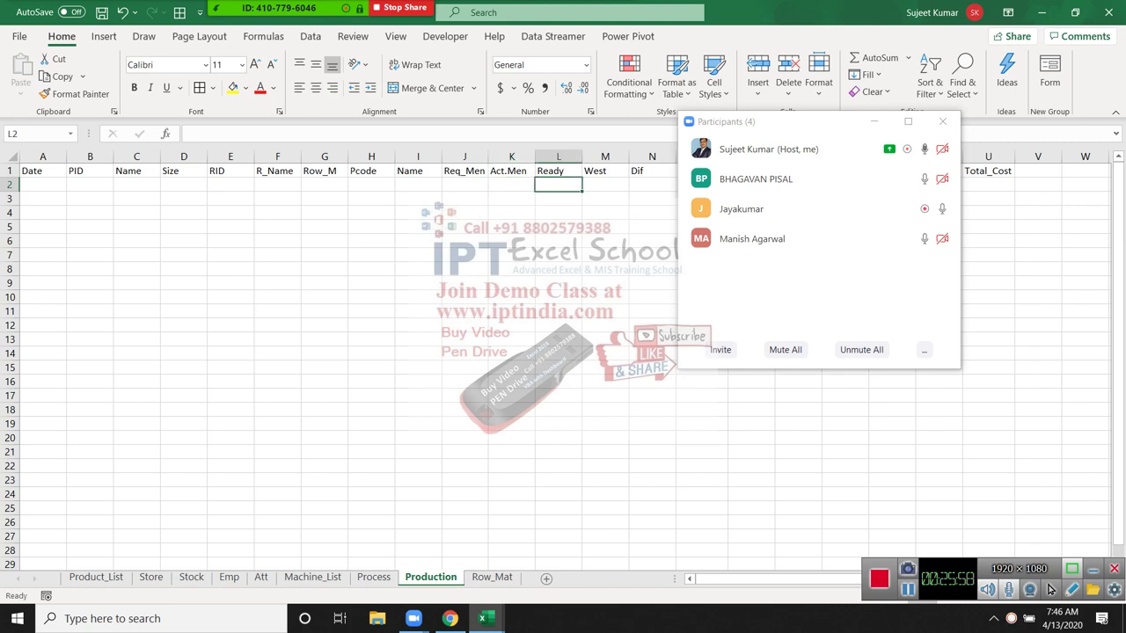
{"action": "key", "text": "Right"}
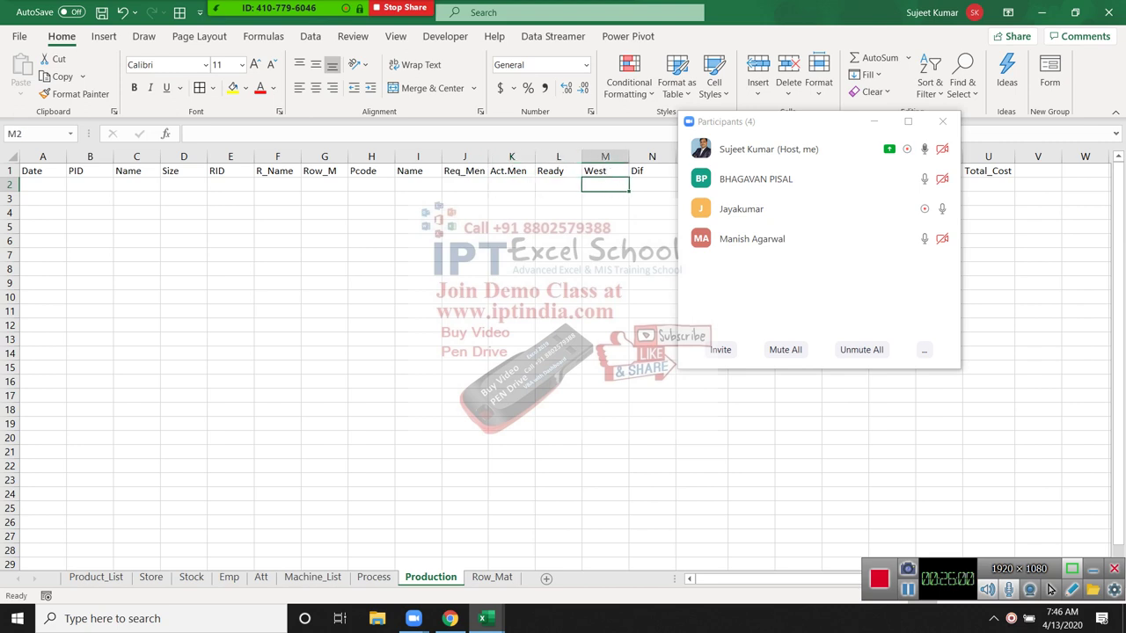
{"action": "key", "text": "Right"}
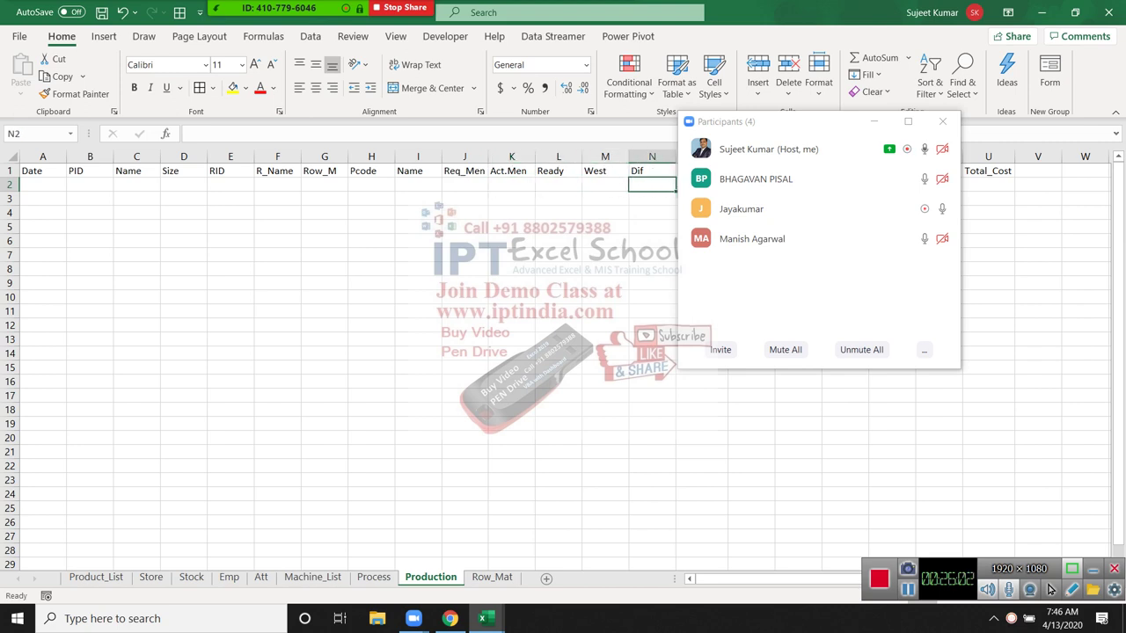
{"action": "left_click_drag", "start_coordinate": [730, 121], "coordinate": [246, 161]}
{"action": "key", "text": "Left"}
{"action": "key", "text": "Down"}
{"action": "key", "text": "Down"}
{"action": "key", "text": "Down"}
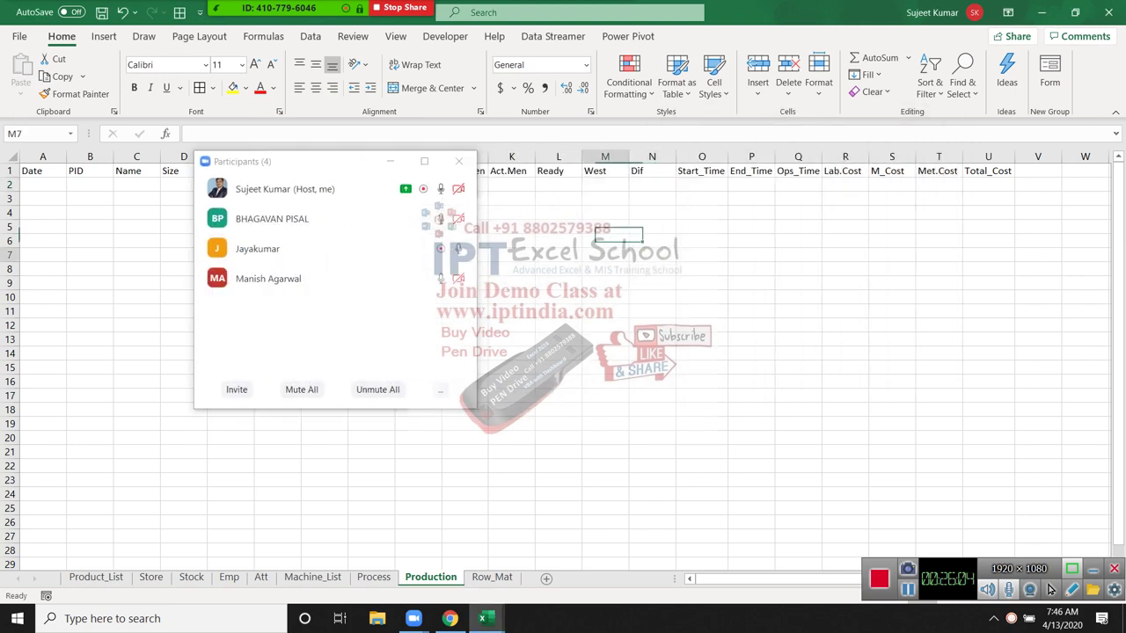
{"action": "key", "text": "Down"}
{"action": "type", "text": "10"}
{"action": "key", "text": "Right"}
{"action": "type", "text": "8"}
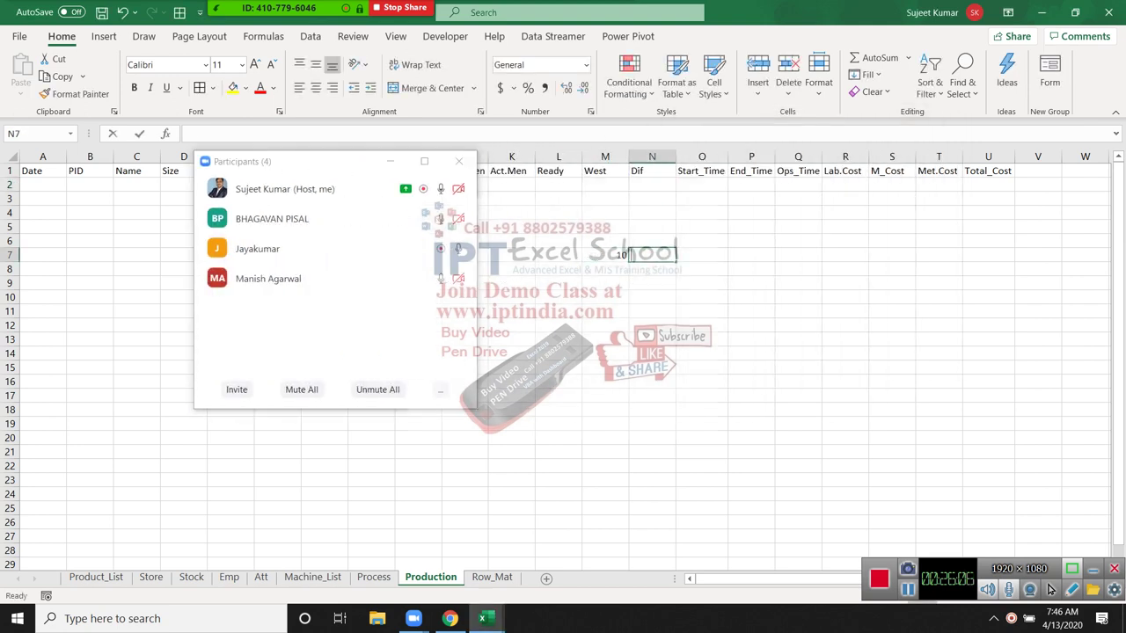
{"action": "key", "text": "Right"}
{"action": "type", "text": "1.5"}
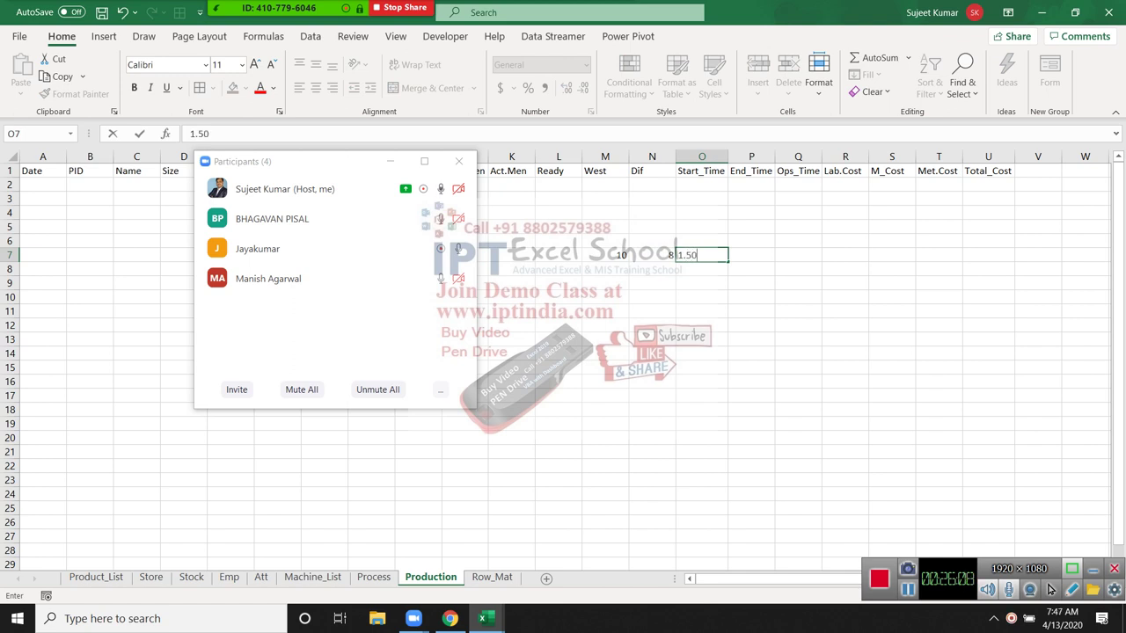
{"action": "key", "text": "Right"}
{"action": "type", "text": "5"}
{"action": "key", "text": "BackSpace"}
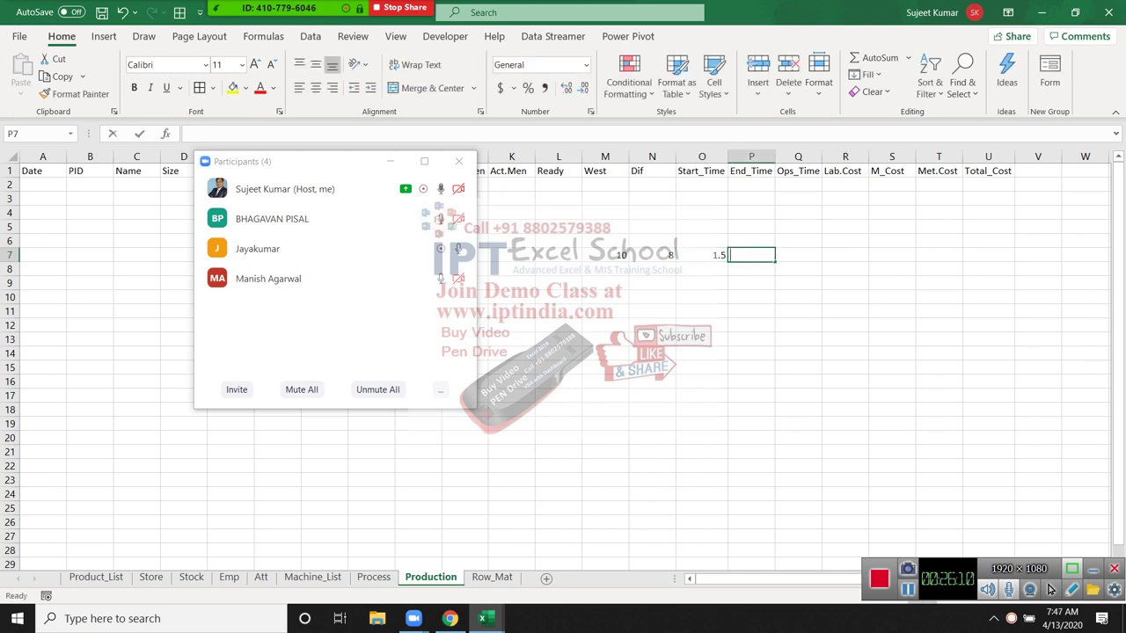
{"action": "type", "text": "0.5"}
{"action": "key", "text": "Return"}
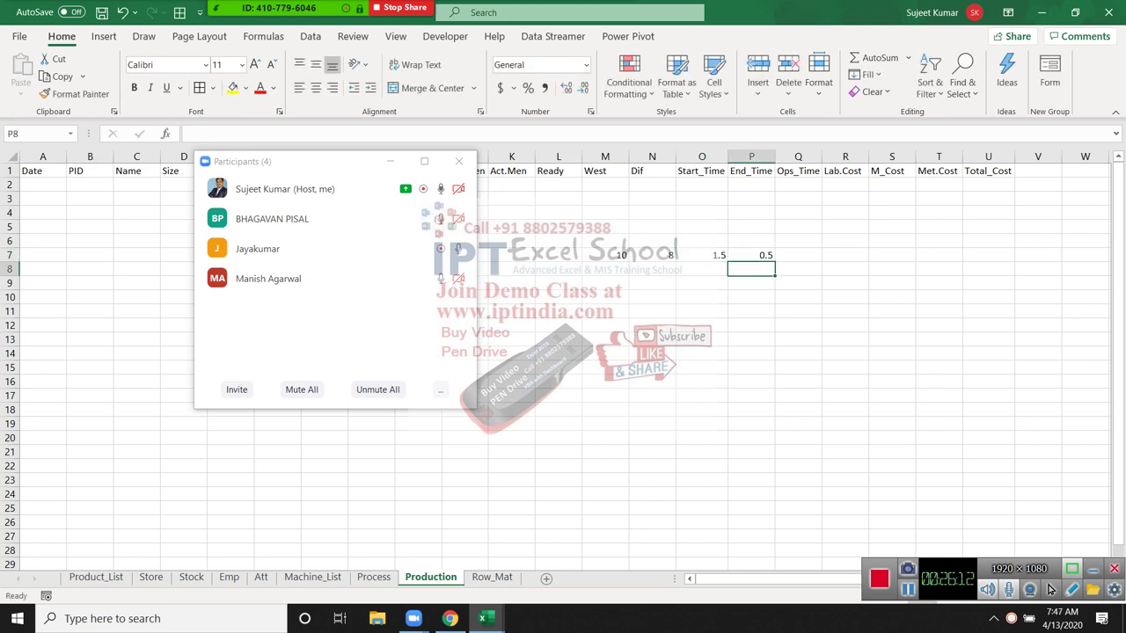
{"action": "key", "text": "Left"}
{"action": "key", "text": "Left"}
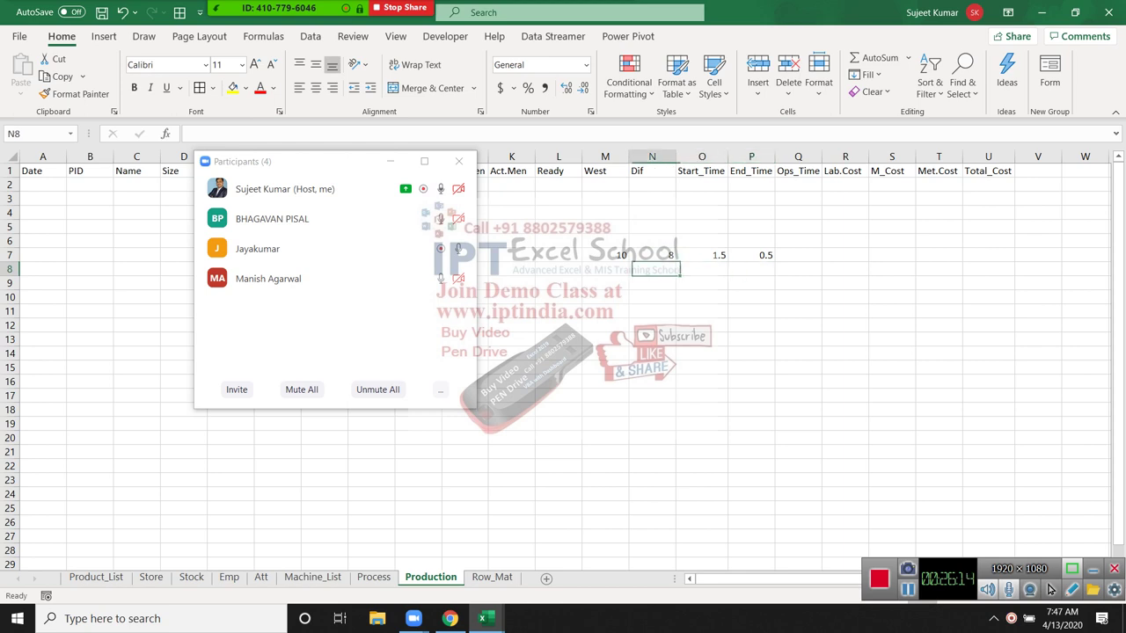
{"action": "key", "text": "Left"}
{"action": "key", "text": "Up"}
{"action": "key", "text": "shift+Right"}
{"action": "key", "text": "shift+Right"}
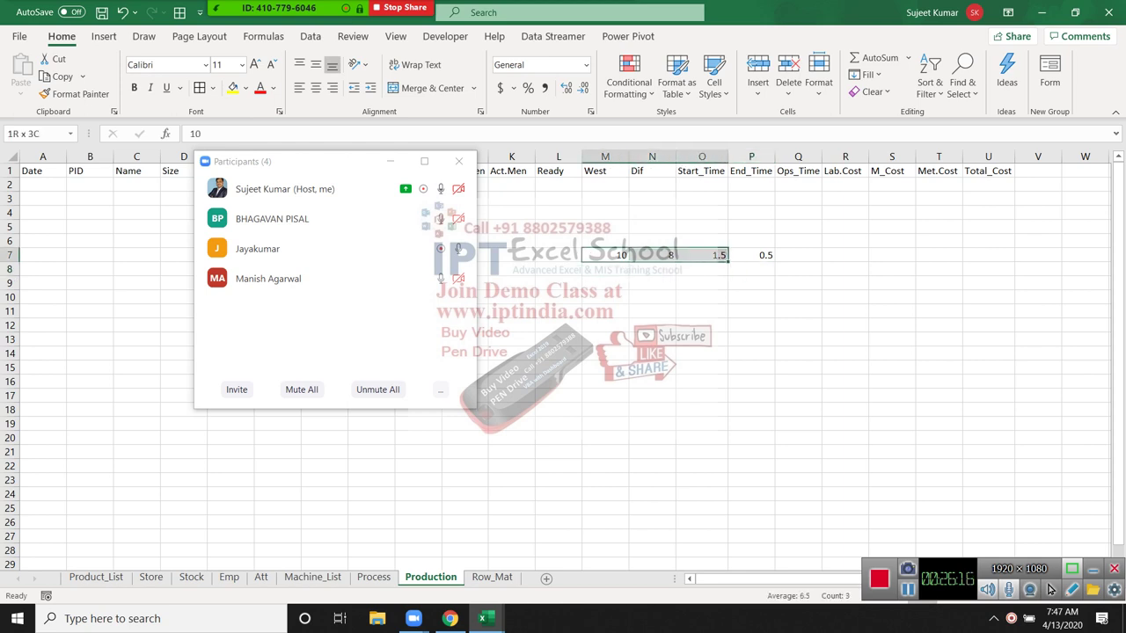
{"action": "key", "text": "shift+Right"}
{"action": "key", "text": "Delete"}
{"action": "key", "text": "Up"}
{"action": "key", "text": "Up"}
{"action": "key", "text": "Up"}
{"action": "key", "text": "Up"}
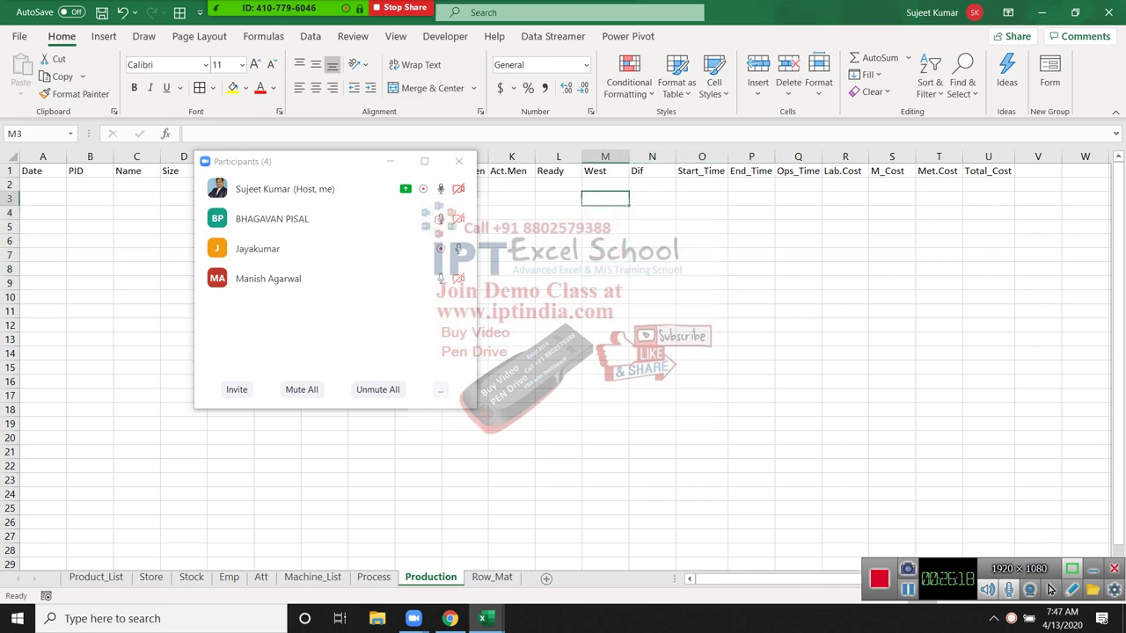
{"action": "key", "text": "Right"}
{"action": "key", "text": "Right"}
{"action": "key", "text": "Up"}
{"action": "key", "text": "Right"}
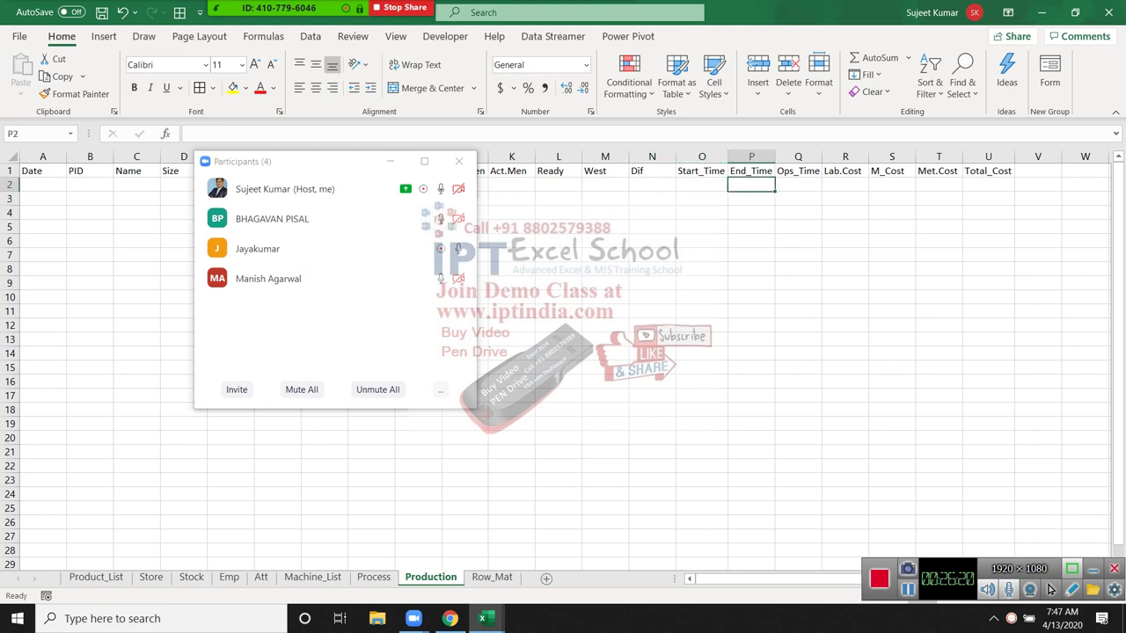
{"action": "key", "text": "Right"}
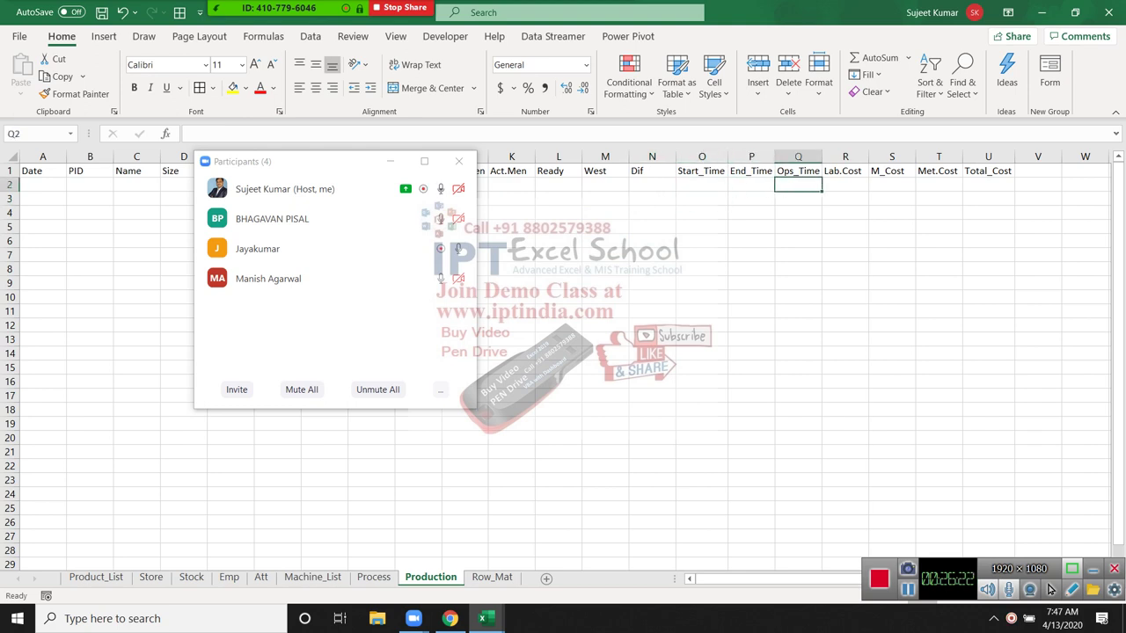
{"action": "key", "text": "Right"}
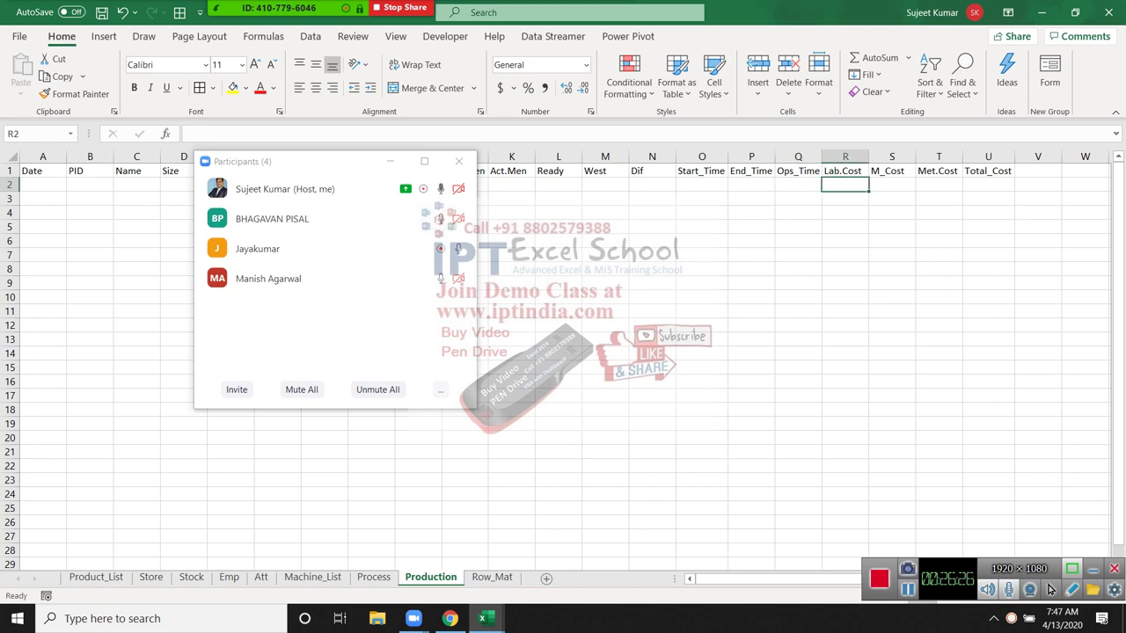
{"action": "type", "text": "300"}
{"action": "key", "text": "ctrl+Return"}
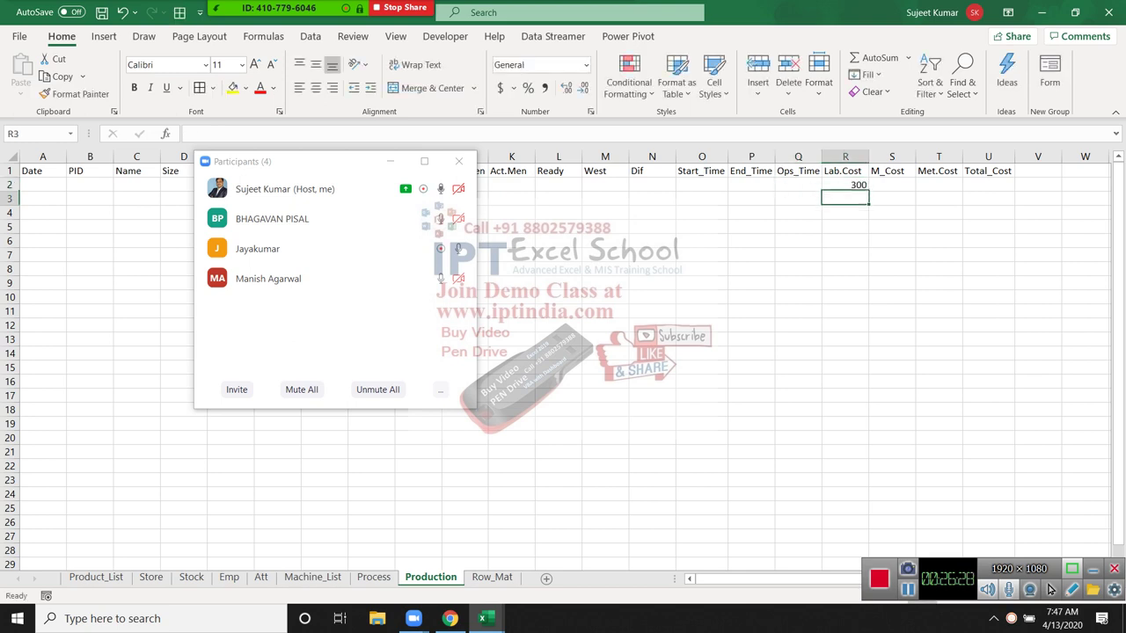
{"action": "key", "text": "Delete"}
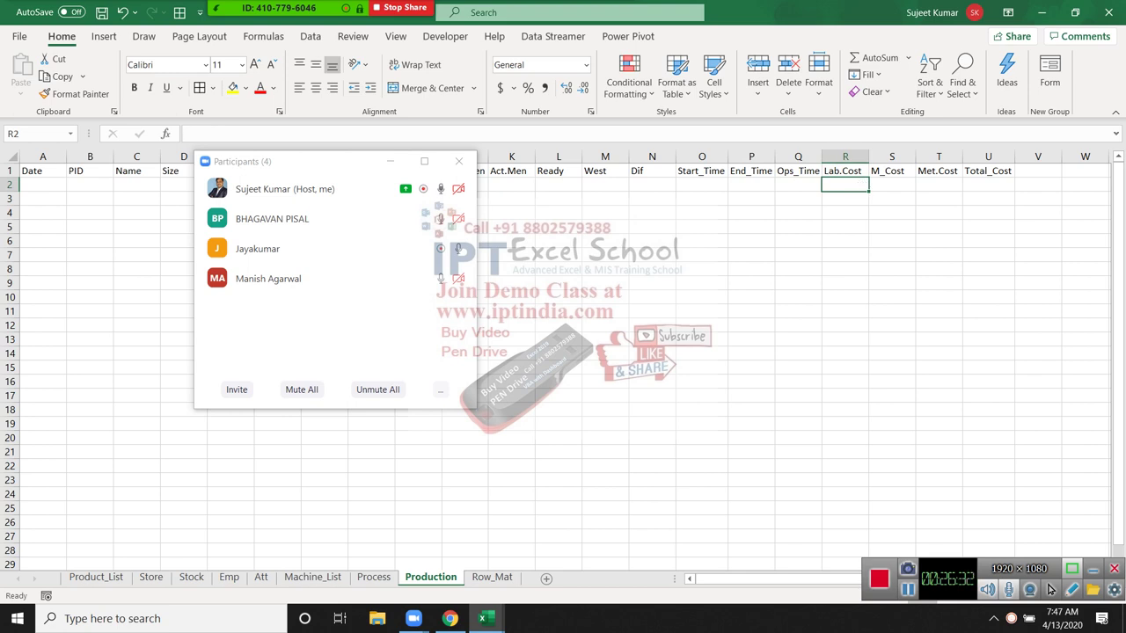
{"action": "key", "text": "Right"}
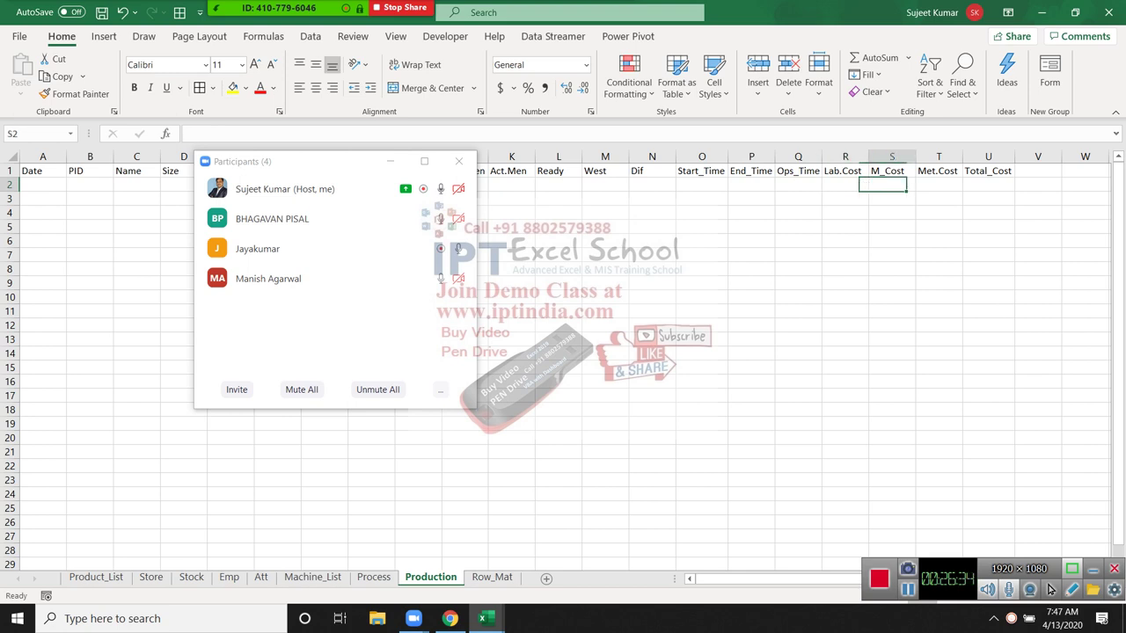
{"action": "key", "text": "Right"}
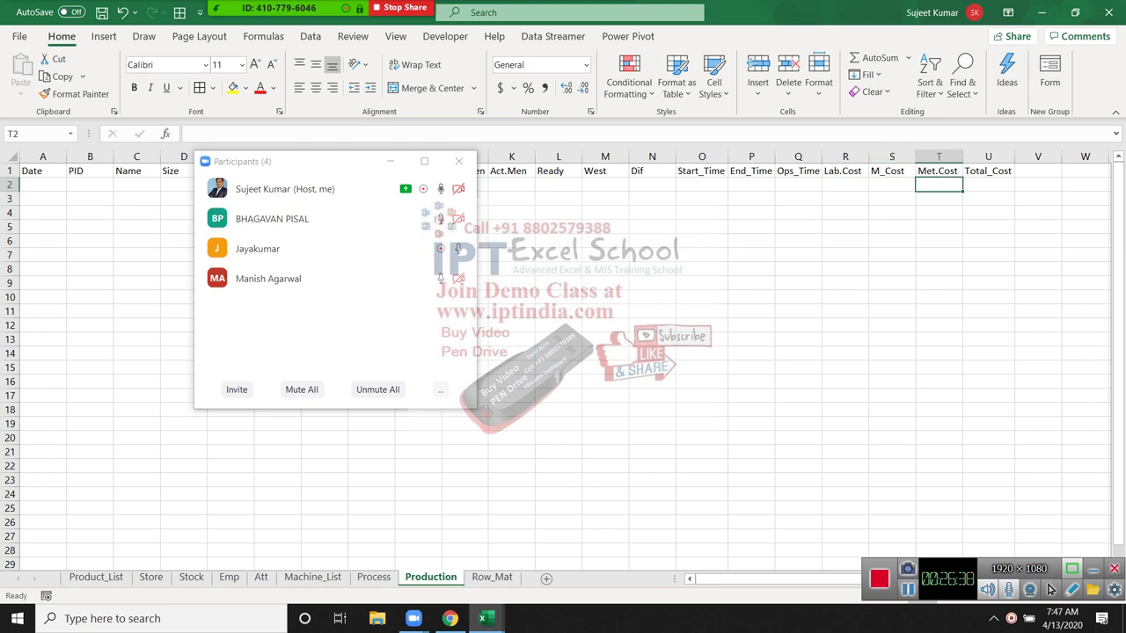
{"action": "key", "text": "ctrl+shift+Down"}
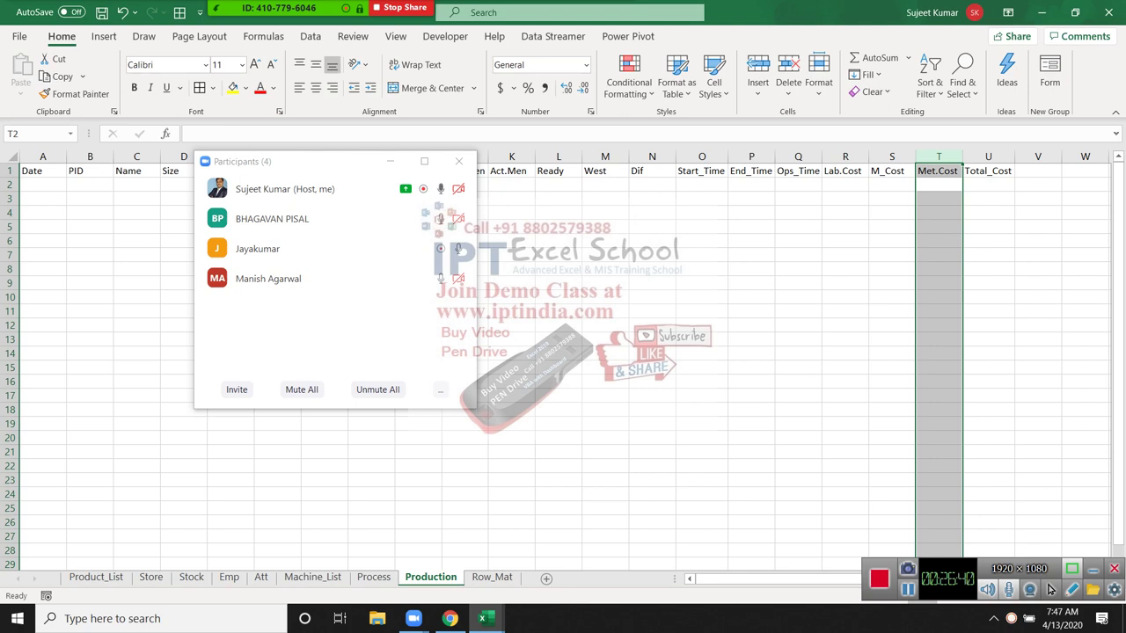
- Delete the Met.Cost column and confirm Total_Cost now sits in column T after M_Cost
{"action": "key", "text": "ctrl+minus"}
{"action": "key", "text": "Left"}
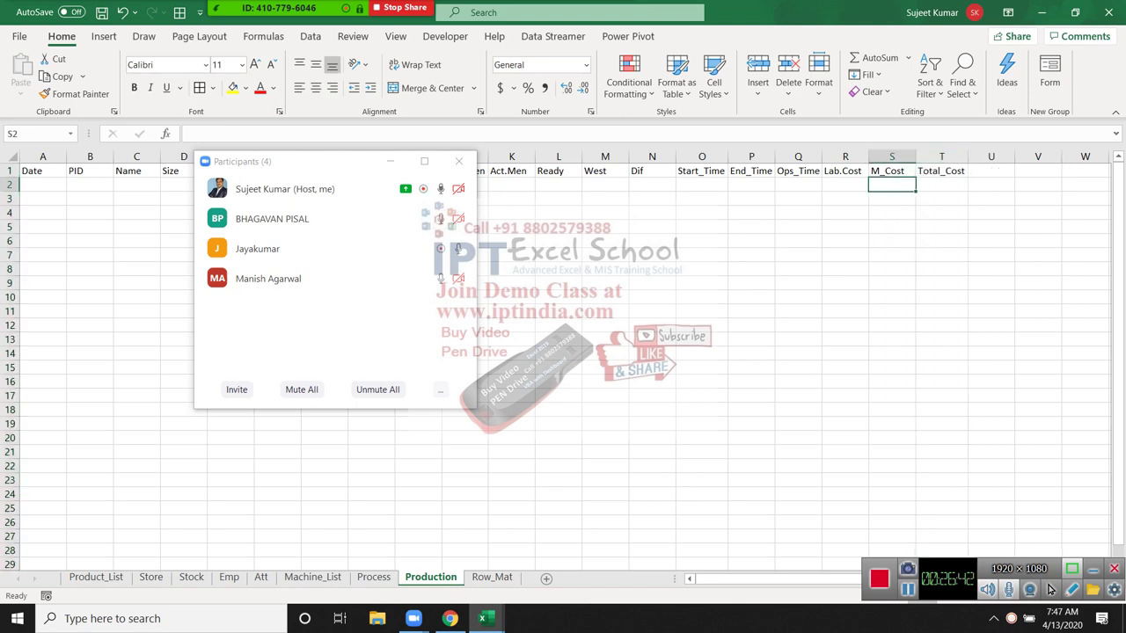
{"action": "key", "text": "Right"}
{"action": "key", "text": "Right"}
{"action": "key", "text": "Left"}
{"action": "key", "text": "Left"}
{"action": "key", "text": "Left"}
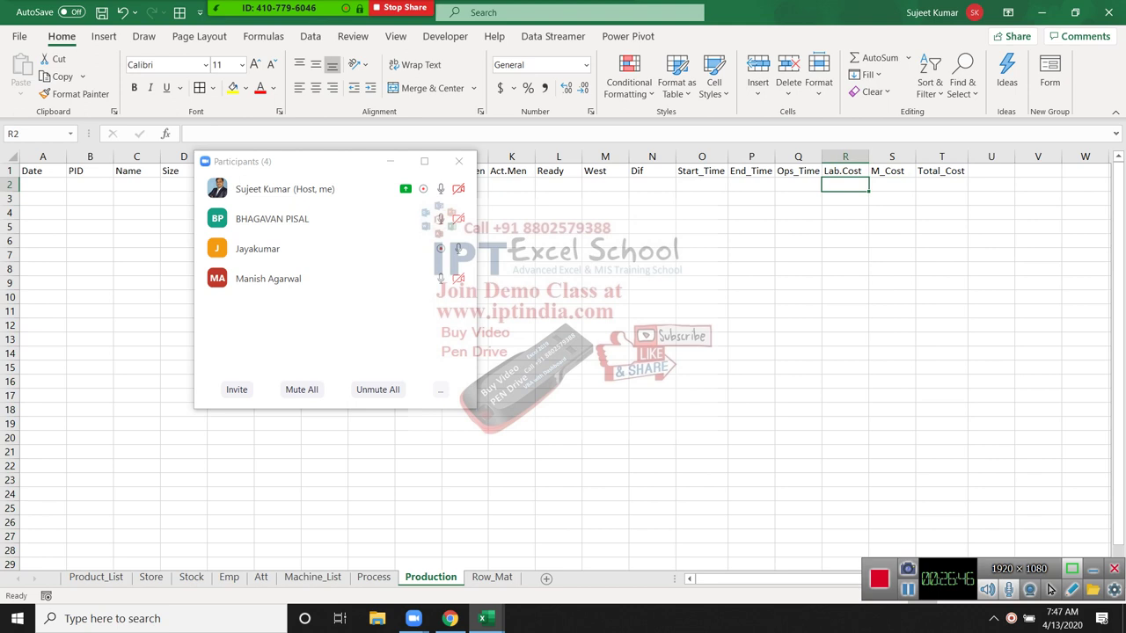
{"action": "key", "text": "Right"}
{"action": "key", "text": "Right"}
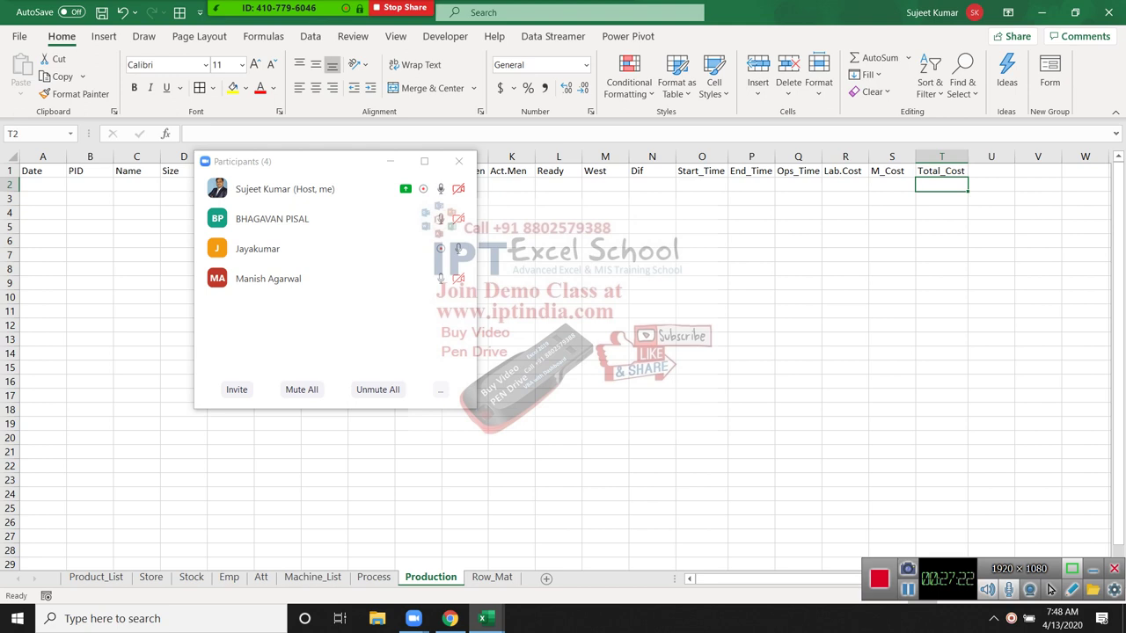
{"action": "left_click", "coordinate": [438, 249]}
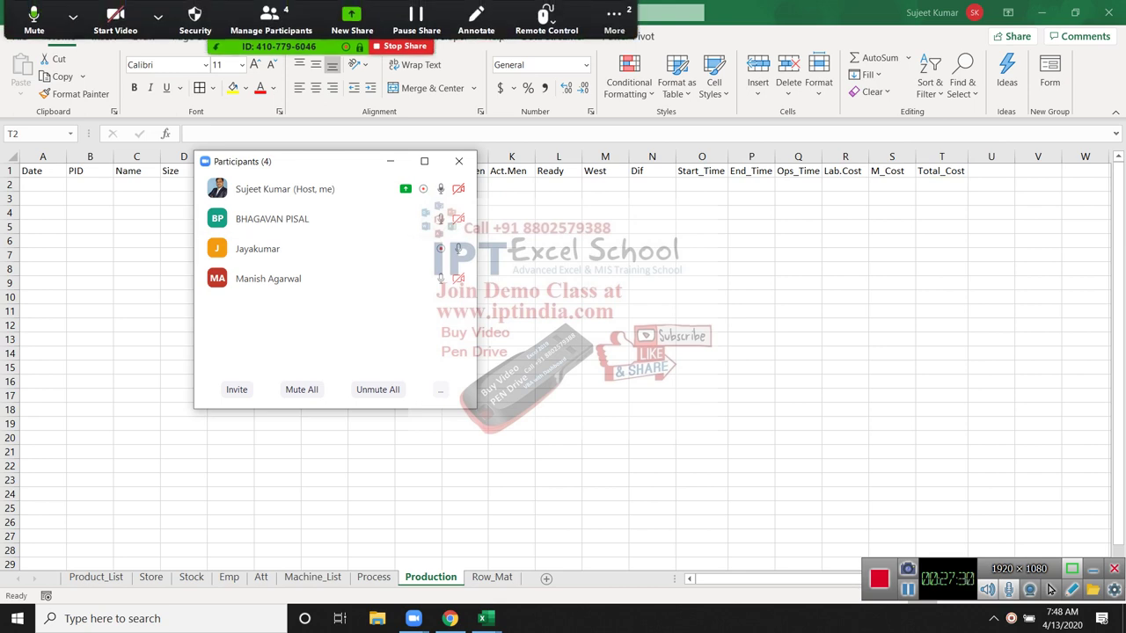
{"action": "key", "text": "alt+h"}
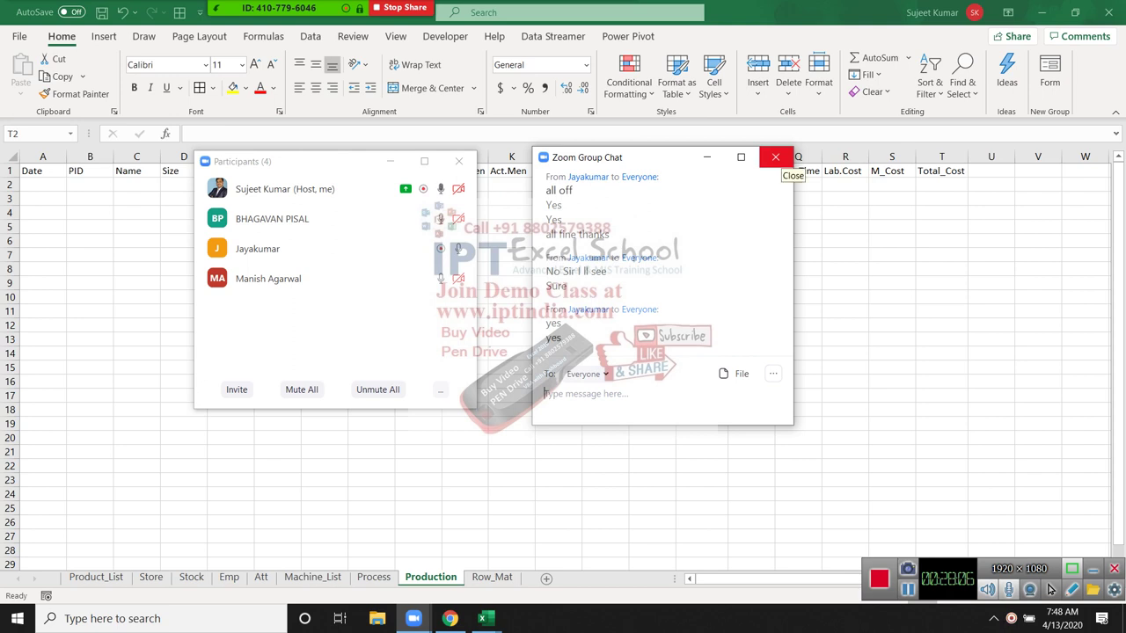
{"action": "left_click", "coordinate": [774, 156]}
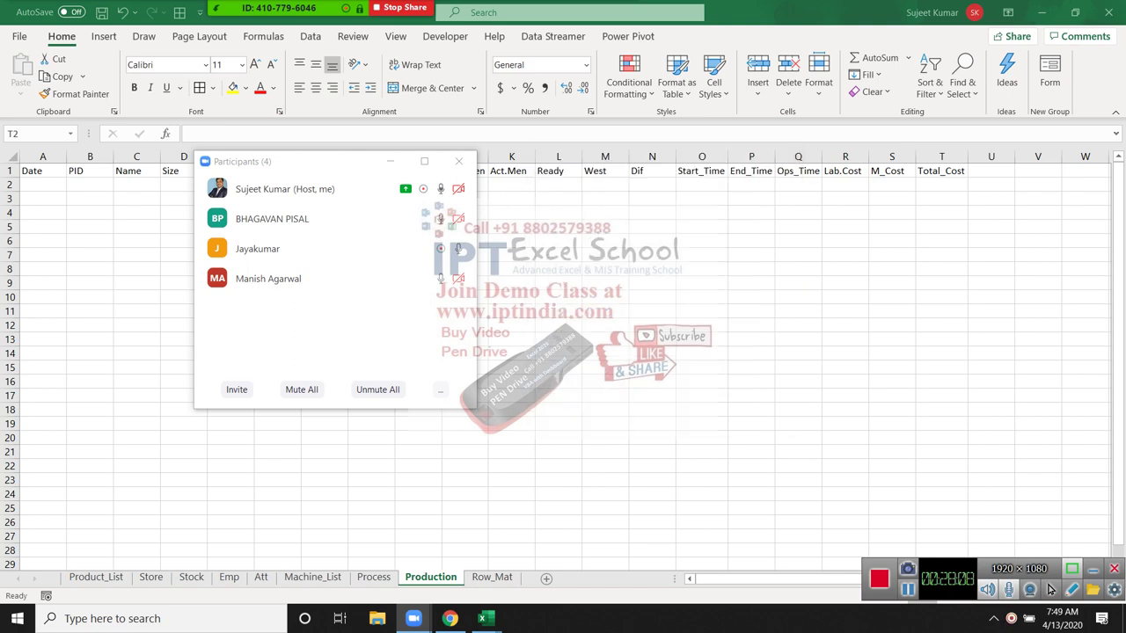